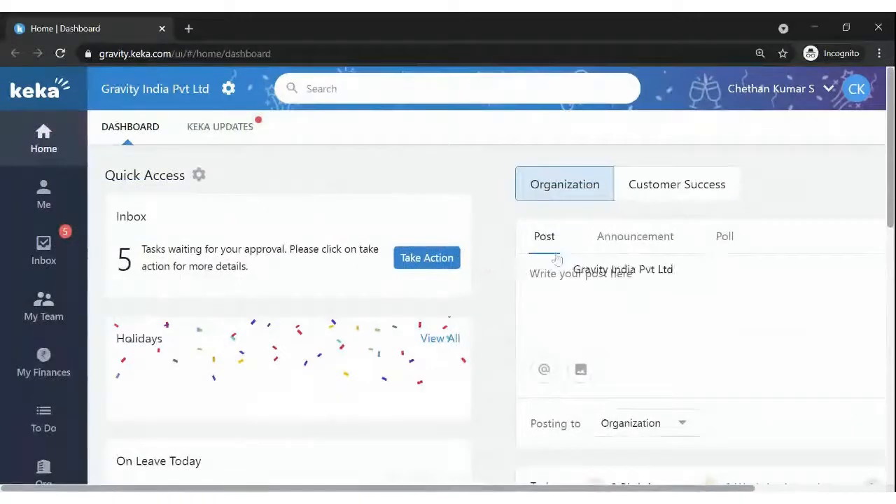
- Open the Shifts/Weekly Offs & Holidays section of the Time Attend module
{"action": "scroll", "coordinate": [463, 255], "scroll_direction": "down", "scroll_amount": 1}
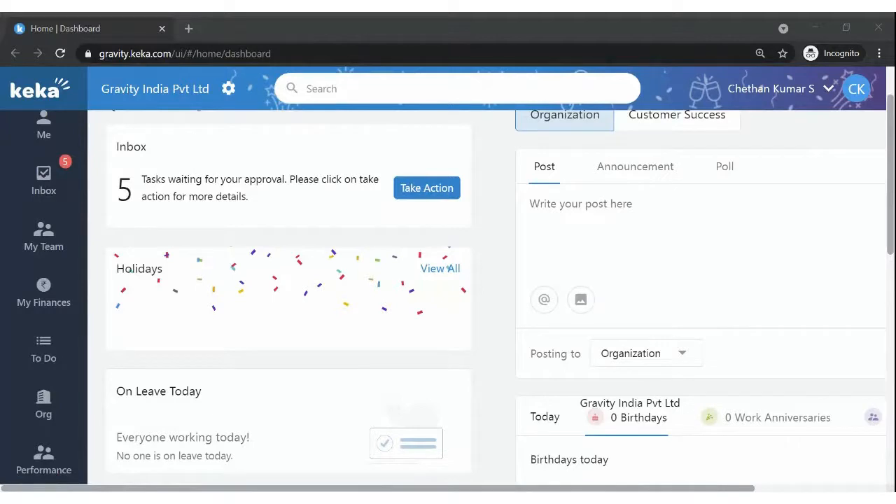
{"action": "scroll", "coordinate": [80, 193], "scroll_direction": "up", "scroll_amount": 1}
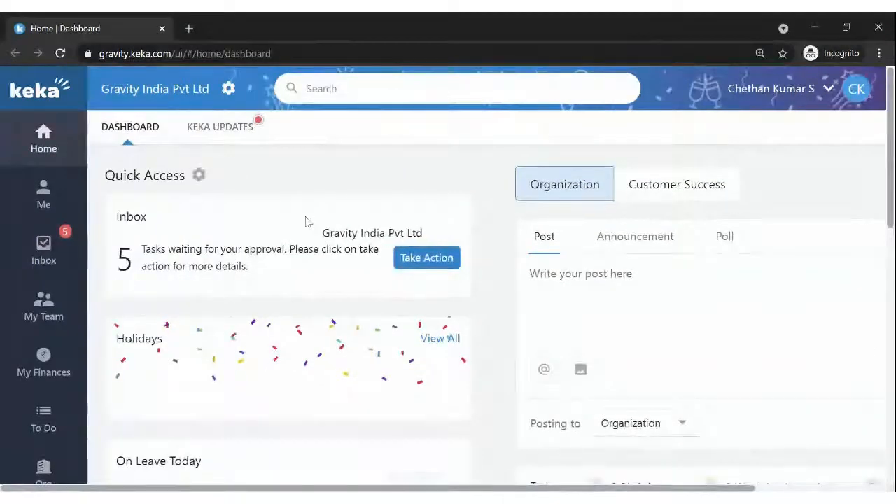
{"action": "scroll", "coordinate": [306, 222], "scroll_direction": "down", "scroll_amount": 1}
{"action": "scroll", "coordinate": [306, 224], "scroll_direction": "down", "scroll_amount": 1}
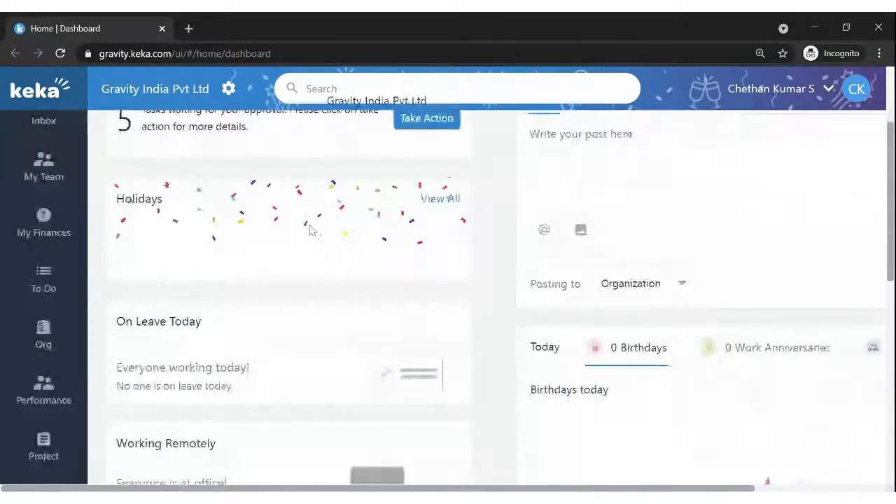
{"action": "scroll", "coordinate": [311, 229], "scroll_direction": "down", "scroll_amount": 2}
{"action": "mouse_move", "coordinate": [70, 398]}
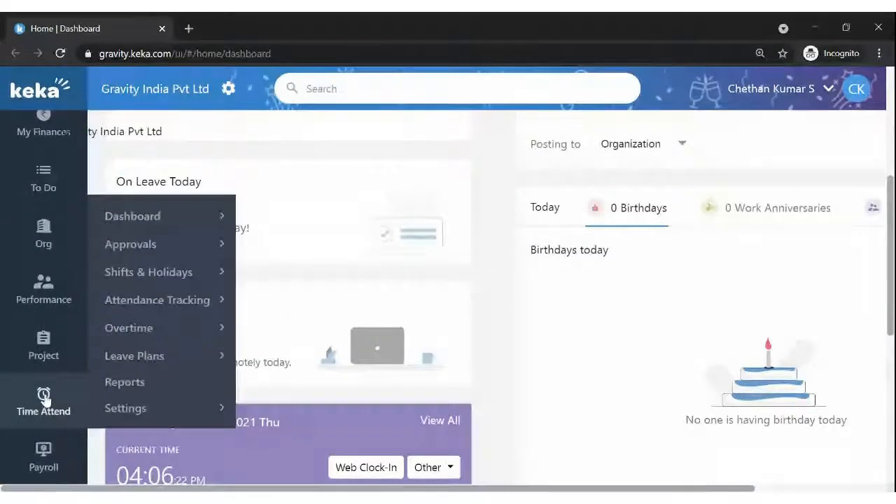
{"action": "left_click", "coordinate": [44, 396]}
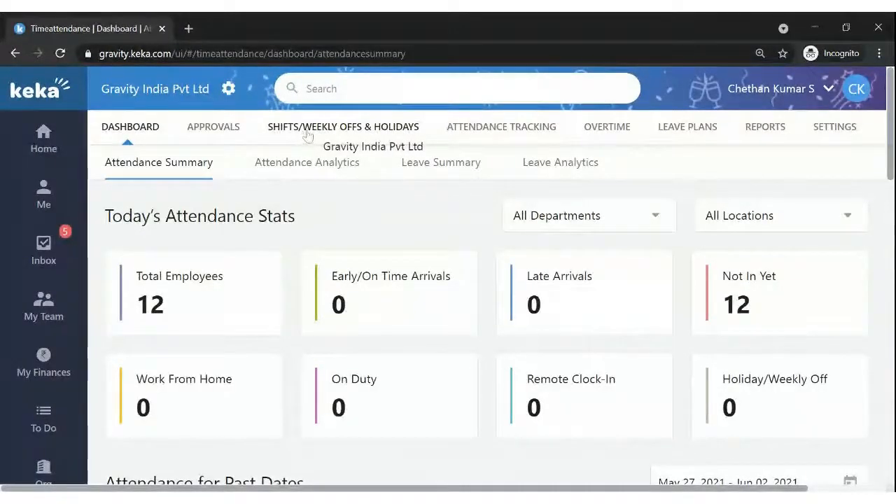
{"action": "left_click", "coordinate": [306, 133]}
{"action": "scroll", "coordinate": [510, 302], "scroll_direction": "down", "scroll_amount": 3}
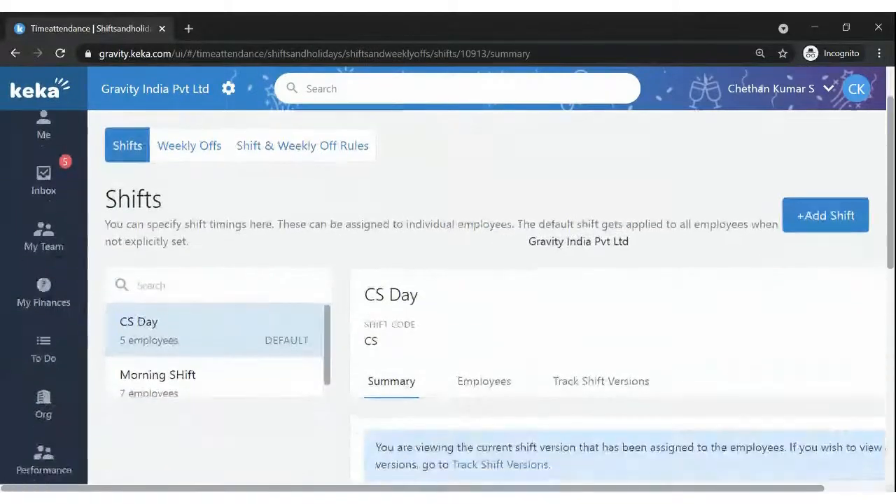
{"action": "scroll", "coordinate": [524, 230], "scroll_direction": "up", "scroll_amount": 3}
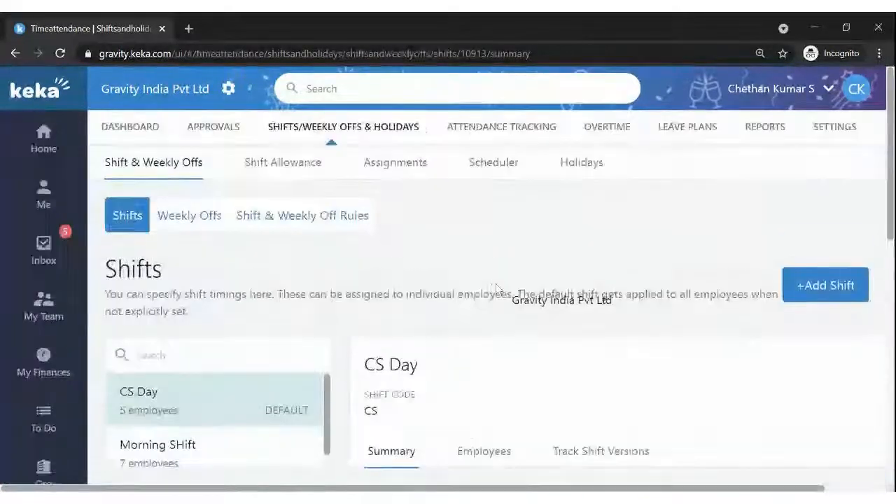
{"action": "scroll", "coordinate": [470, 231], "scroll_direction": "down", "scroll_amount": 1}
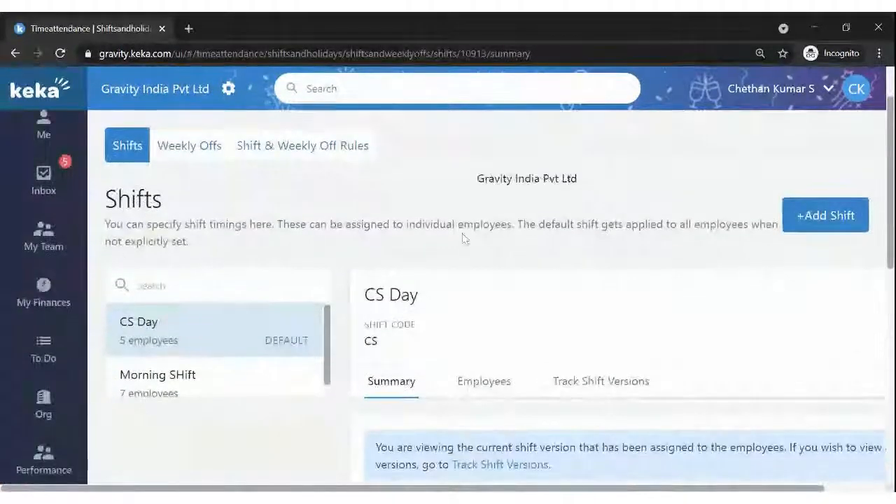
{"action": "scroll", "coordinate": [466, 280], "scroll_direction": "up", "scroll_amount": 1}
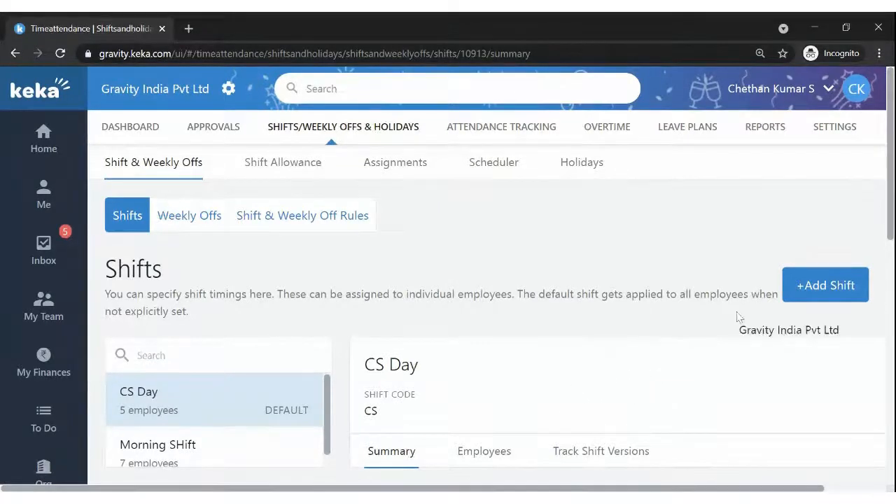
{"action": "left_click", "coordinate": [833, 292]}
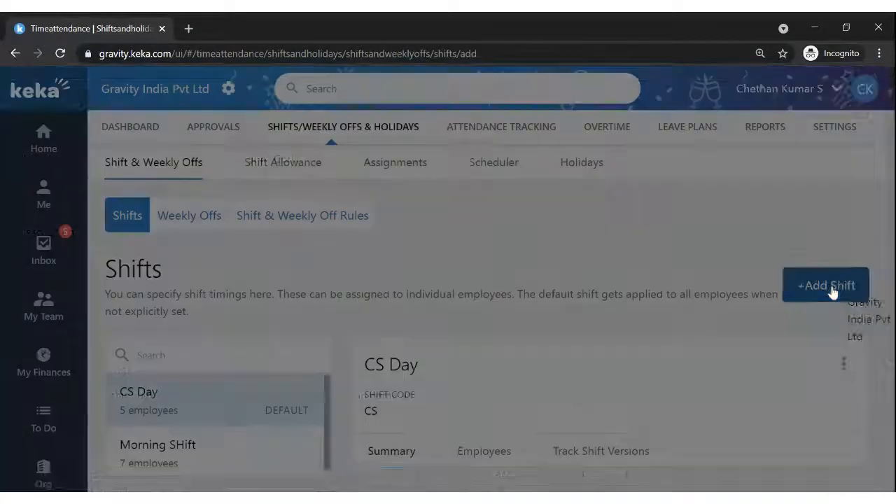
{"action": "scroll", "coordinate": [499, 336], "scroll_direction": "down", "scroll_amount": 2}
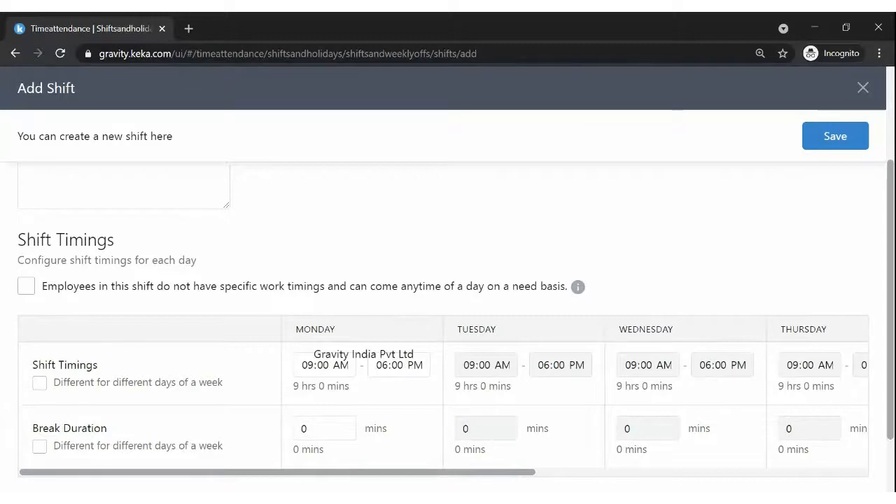
{"action": "scroll", "coordinate": [300, 340], "scroll_direction": "up", "scroll_amount": 2}
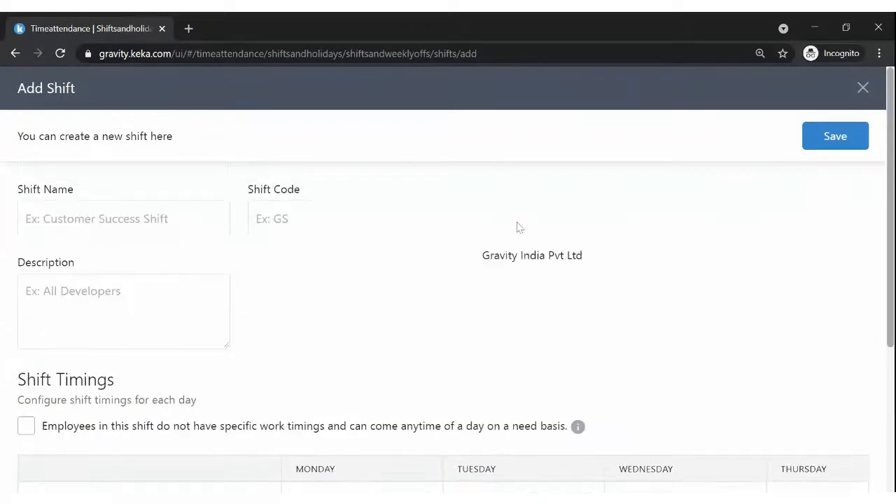
{"action": "left_click", "coordinate": [862, 88]}
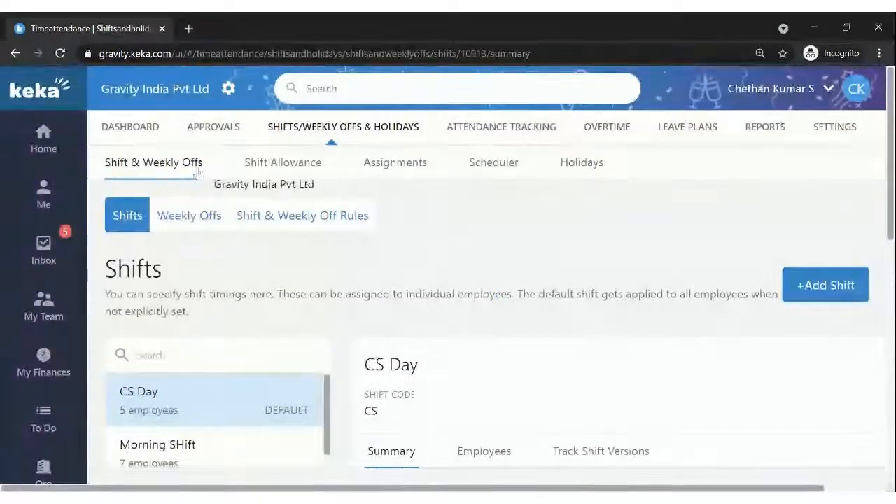
- Start adding a new shift with the name Webinar Shift and the shift code WS
{"action": "scroll", "coordinate": [127, 234], "scroll_direction": "down", "scroll_amount": 1}
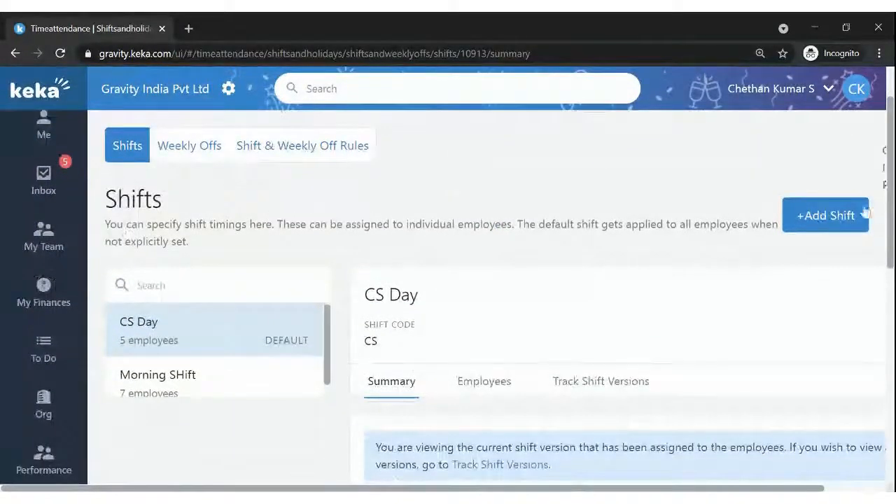
{"action": "left_click", "coordinate": [831, 219]}
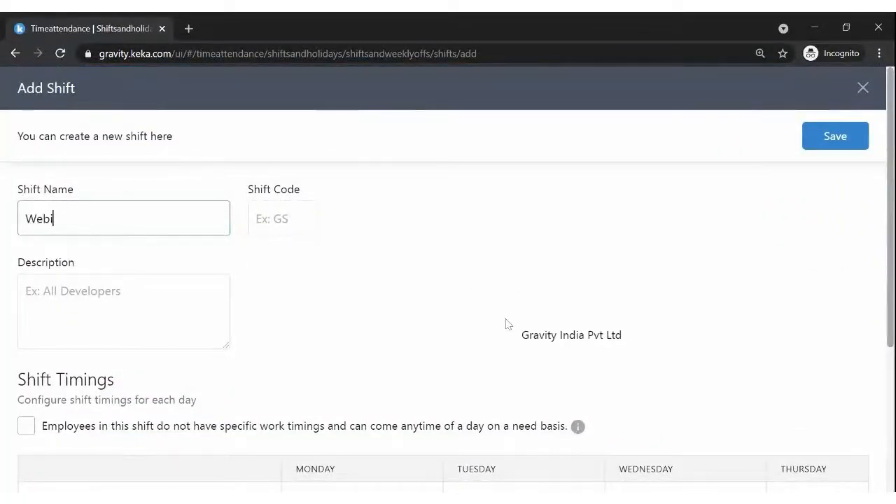
{"action": "type", "text": "Webinar Shift"}
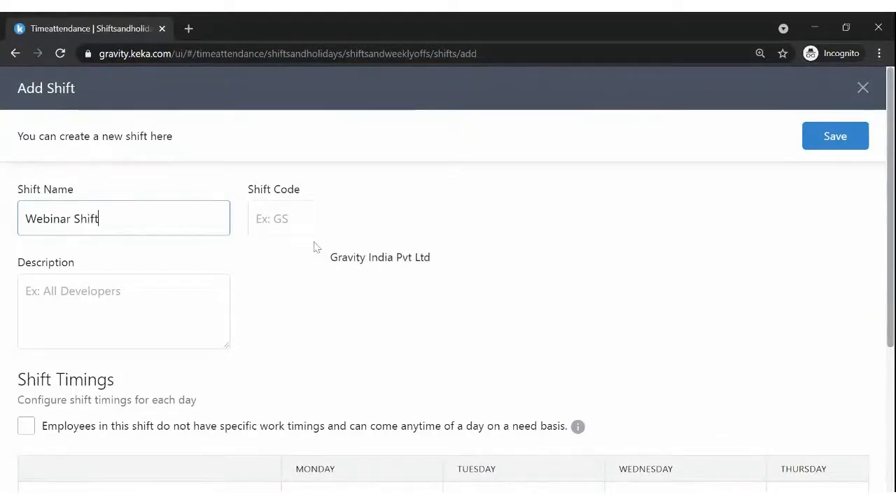
{"action": "left_click", "coordinate": [297, 226]}
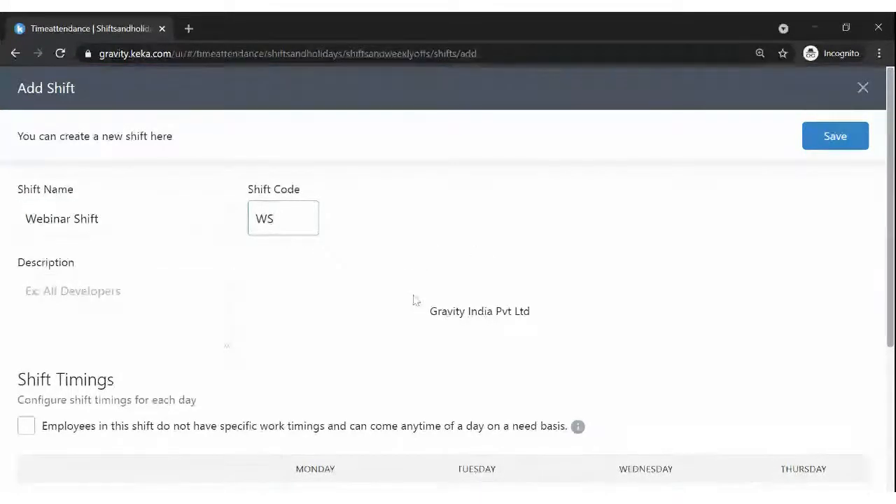
- Copy the shift name Webinar Shift into the new shift's description
{"action": "scroll", "coordinate": [392, 300], "scroll_direction": "down", "scroll_amount": 1}
{"action": "left_click", "coordinate": [83, 223]}
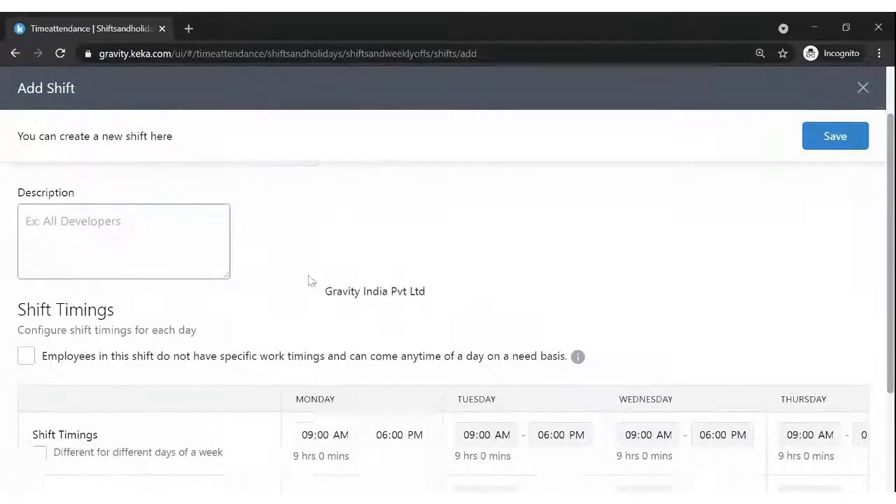
{"action": "scroll", "coordinate": [316, 294], "scroll_direction": "up", "scroll_amount": 1}
{"action": "left_click_drag", "start_coordinate": [118, 223], "coordinate": [28, 217]}
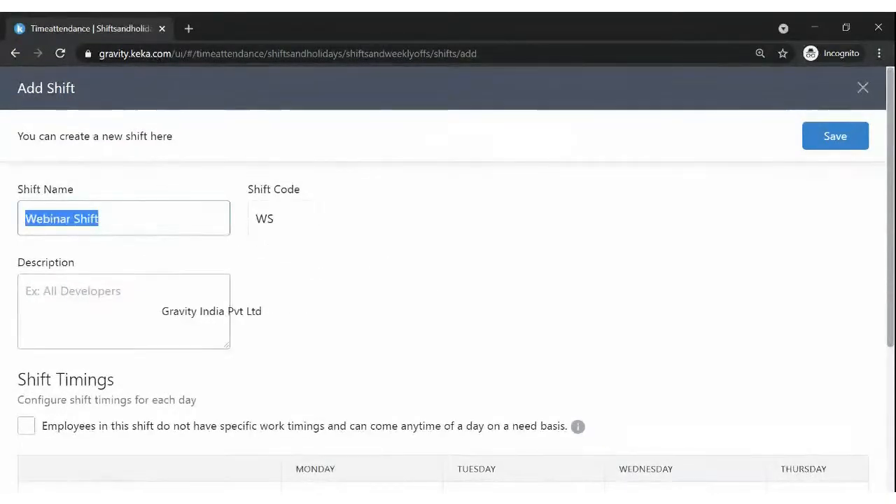
{"action": "left_click", "coordinate": [142, 299]}
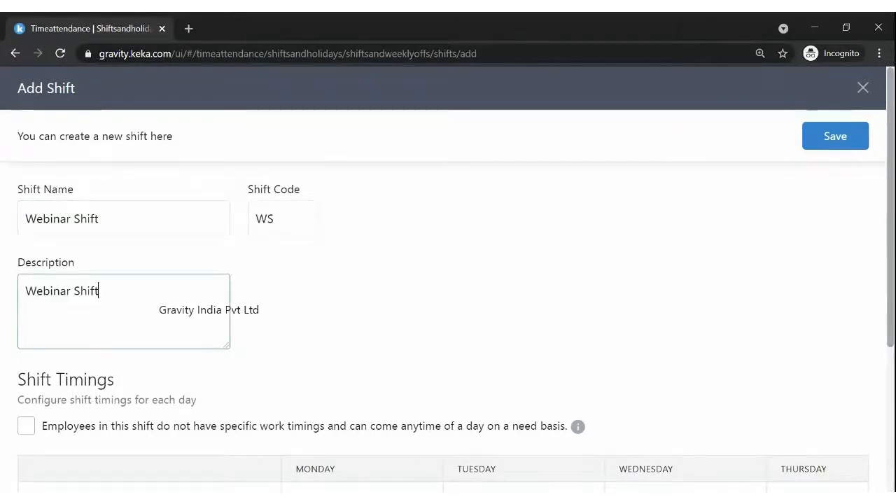
- Examine the shift timings and break duration settings for every day from Monday to Sunday
{"action": "scroll", "coordinate": [280, 280], "scroll_direction": "down", "scroll_amount": 2}
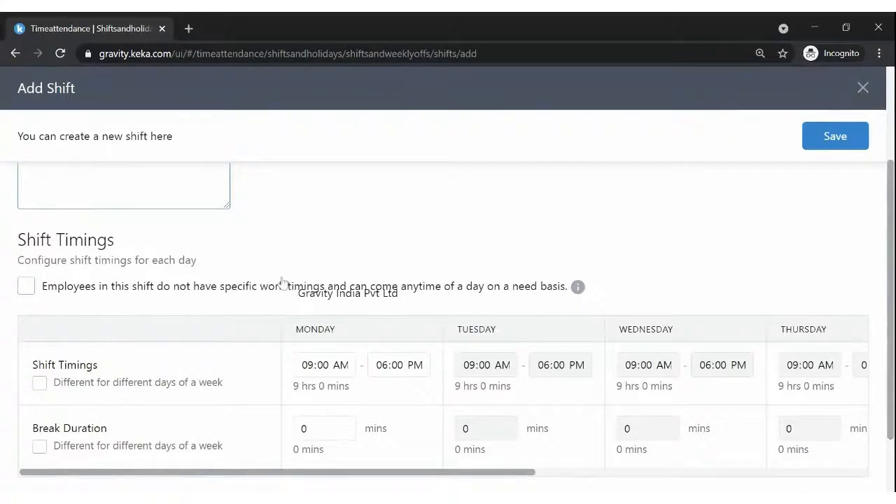
{"action": "scroll", "coordinate": [281, 281], "scroll_direction": "up", "scroll_amount": 1}
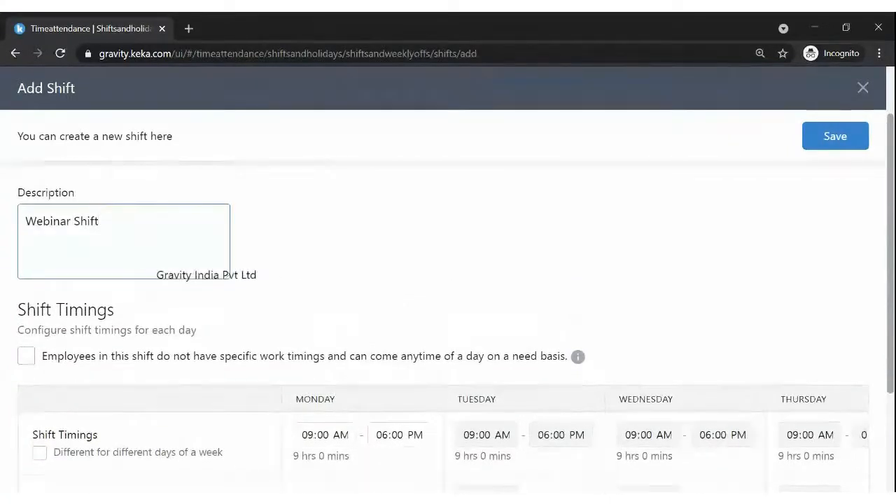
{"action": "scroll", "coordinate": [206, 275], "scroll_direction": "down", "scroll_amount": 2}
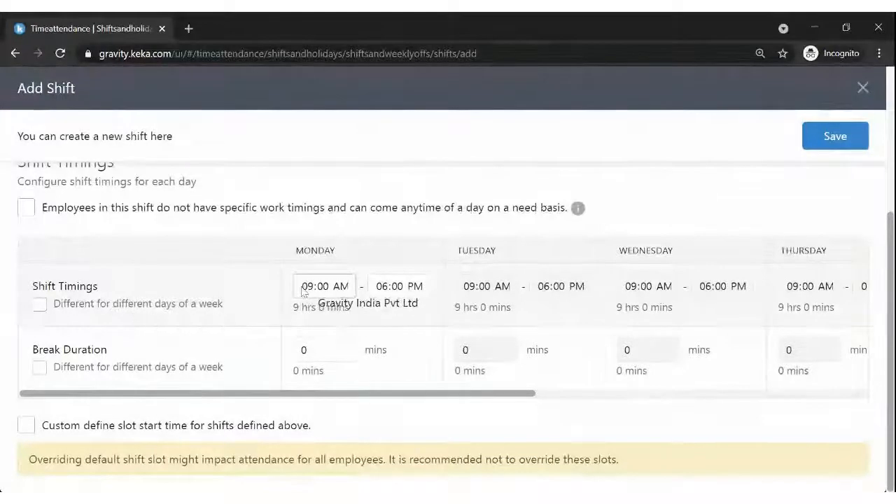
{"action": "left_click_drag", "start_coordinate": [414, 392], "coordinate": [394, 396]}
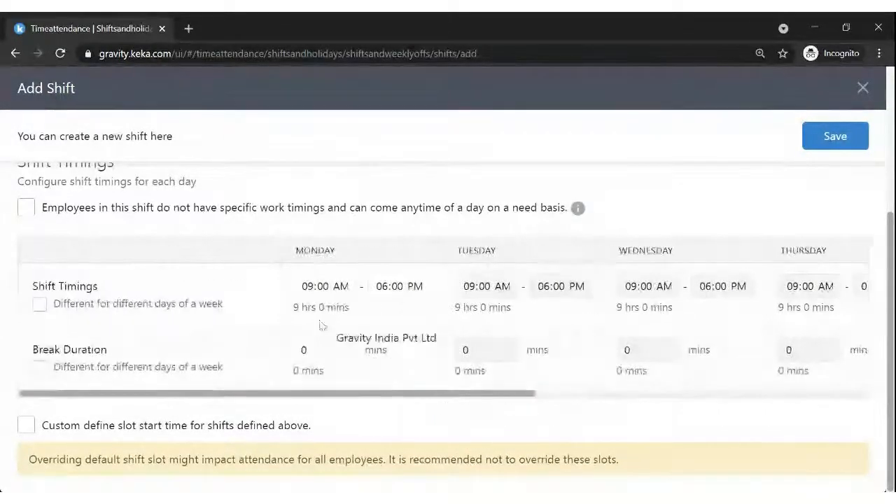
{"action": "left_click", "coordinate": [308, 287]}
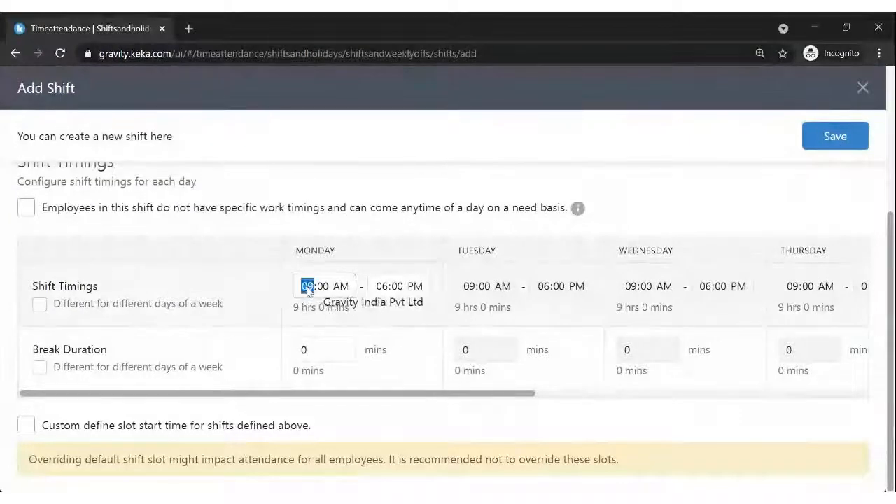
{"action": "left_click", "coordinate": [370, 287]}
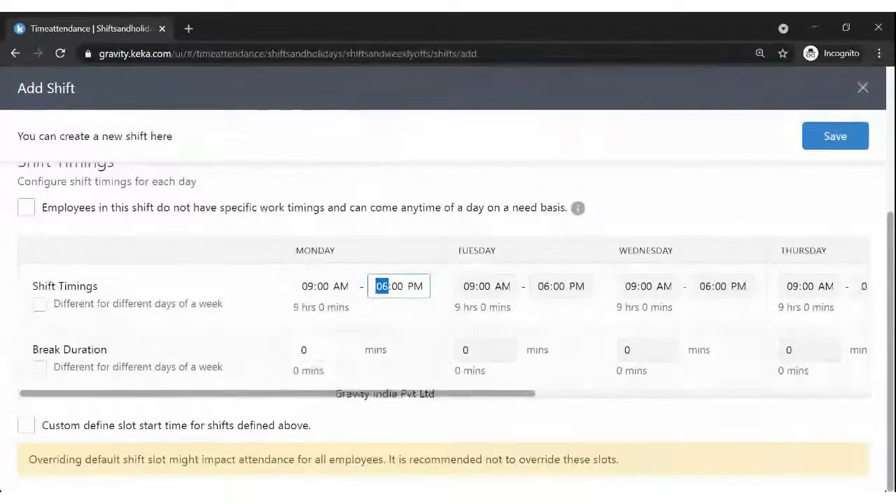
{"action": "left_click", "coordinate": [315, 398]}
{"action": "mouse_move", "coordinate": [315, 399]}
{"action": "left_mouse_down"}
{"action": "mouse_move", "coordinate": [519, 397]}
{"action": "mouse_move", "coordinate": [308, 395]}
{"action": "left_mouse_up"}
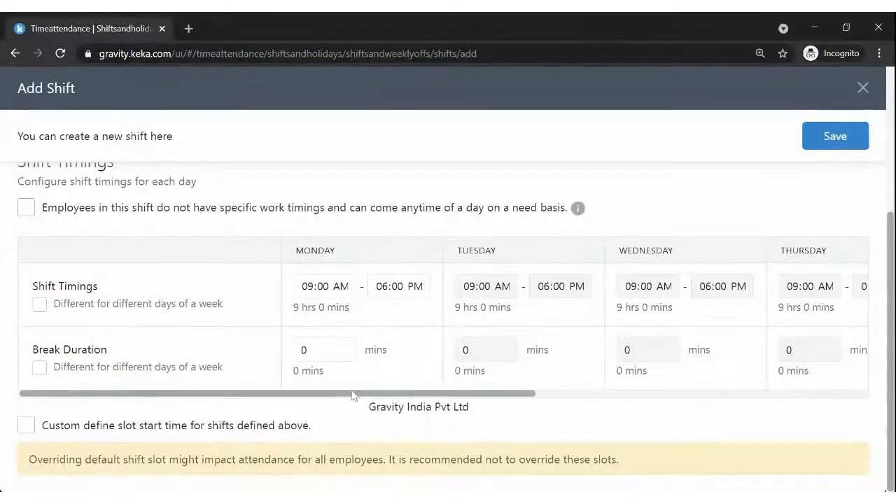
{"action": "left_click_drag", "start_coordinate": [359, 396], "coordinate": [660, 371]}
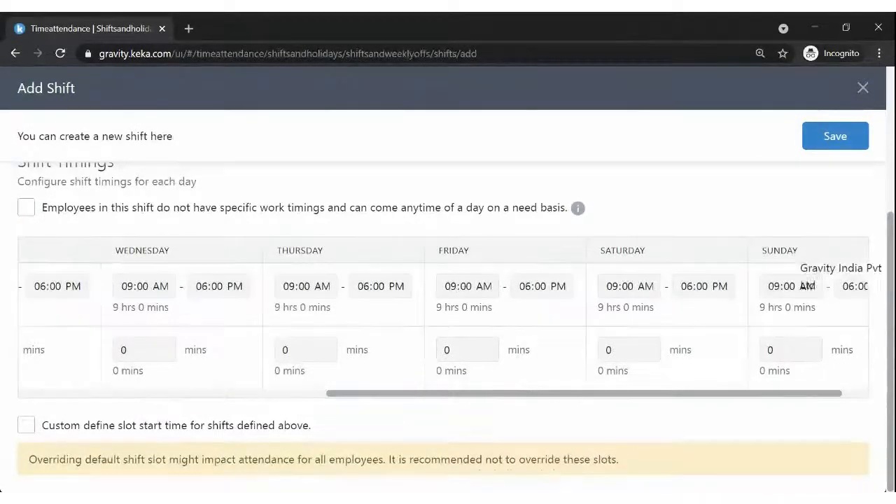
{"action": "left_click_drag", "start_coordinate": [393, 395], "coordinate": [87, 395]}
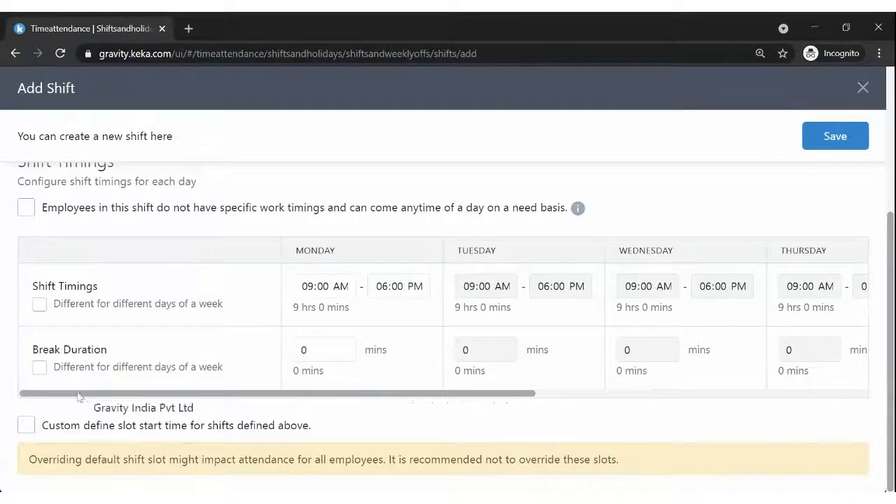
- Allow different shift timings for different days of the week and set Saturday's end time to 12:00 PM
{"action": "left_click", "coordinate": [41, 305]}
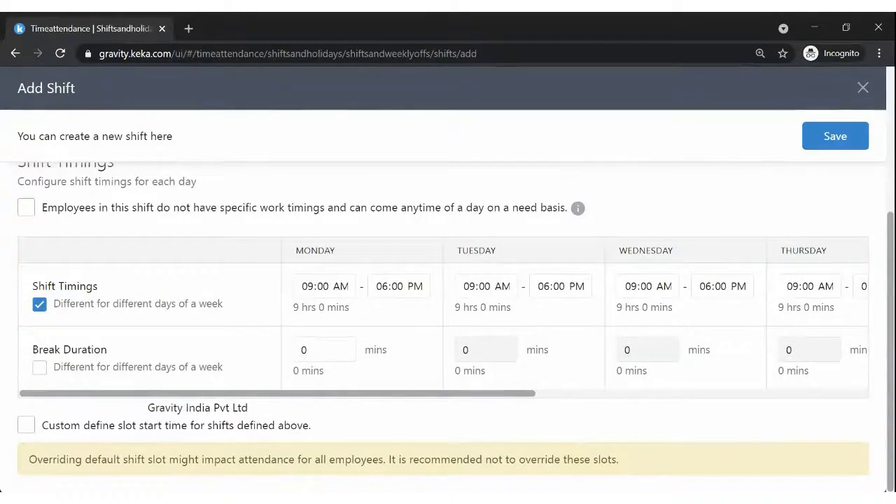
{"action": "left_click_drag", "start_coordinate": [196, 394], "coordinate": [527, 396]}
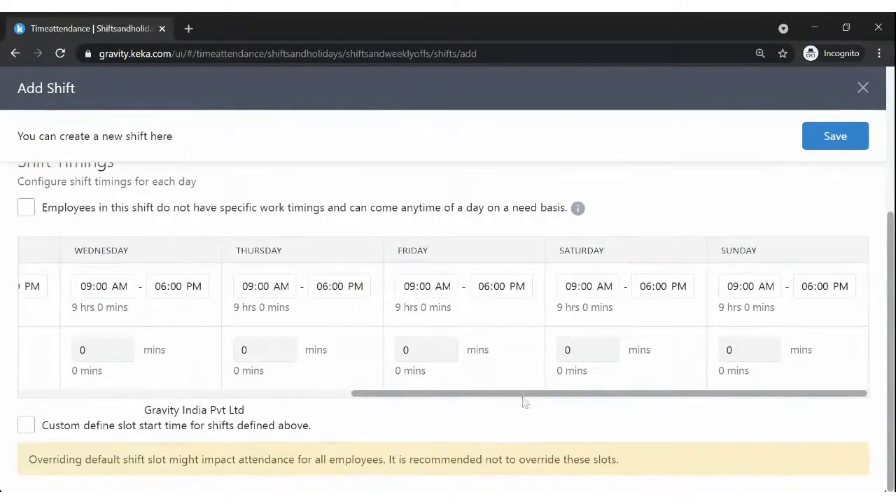
{"action": "left_click", "coordinate": [643, 286]}
{"action": "type", "text": "12"}
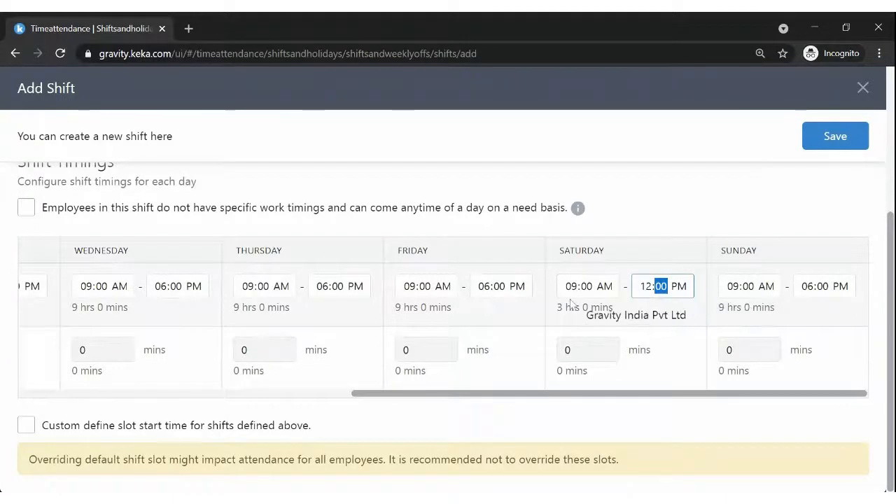
{"action": "left_click", "coordinate": [673, 317]}
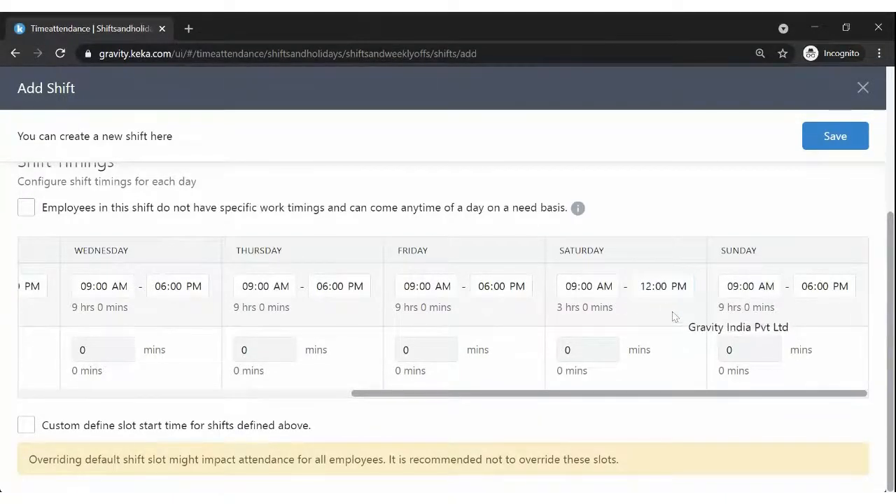
{"action": "left_click_drag", "start_coordinate": [497, 395], "coordinate": [184, 396]}
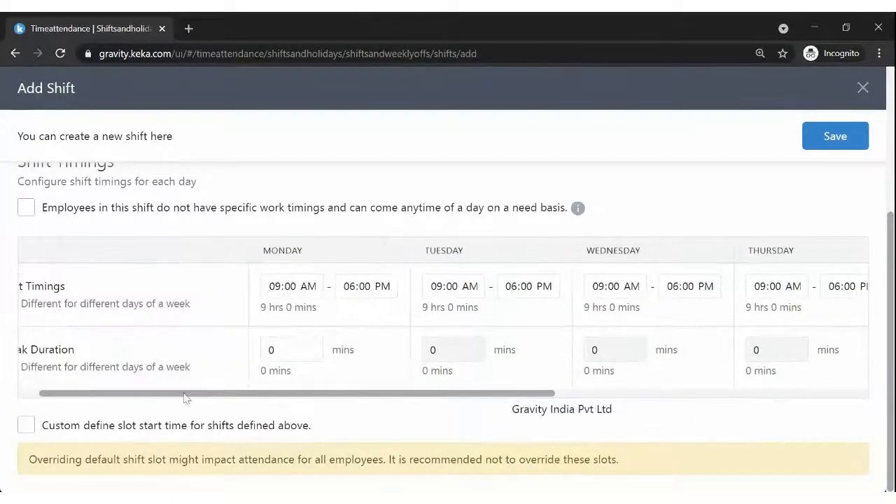
{"action": "left_click", "coordinate": [63, 307]}
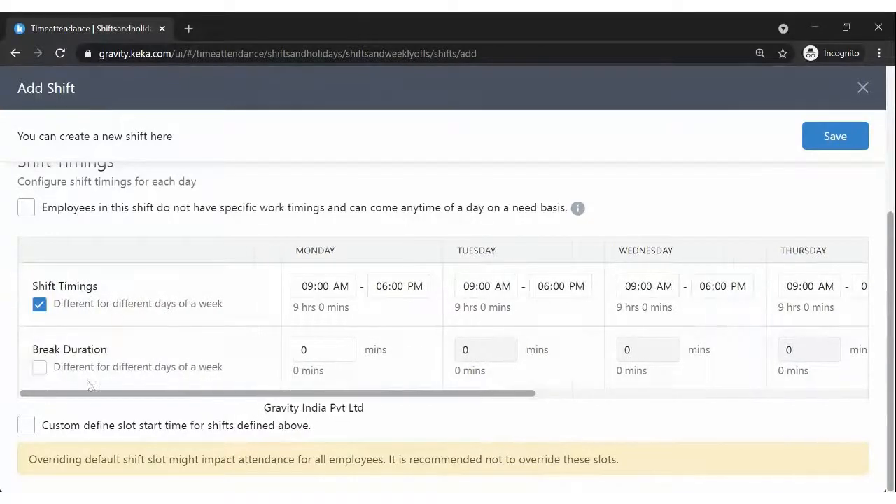
- Turn off different shift timings for different days so that the whole week shares the same hours
{"action": "left_click_drag", "start_coordinate": [62, 308], "coordinate": [234, 315]}
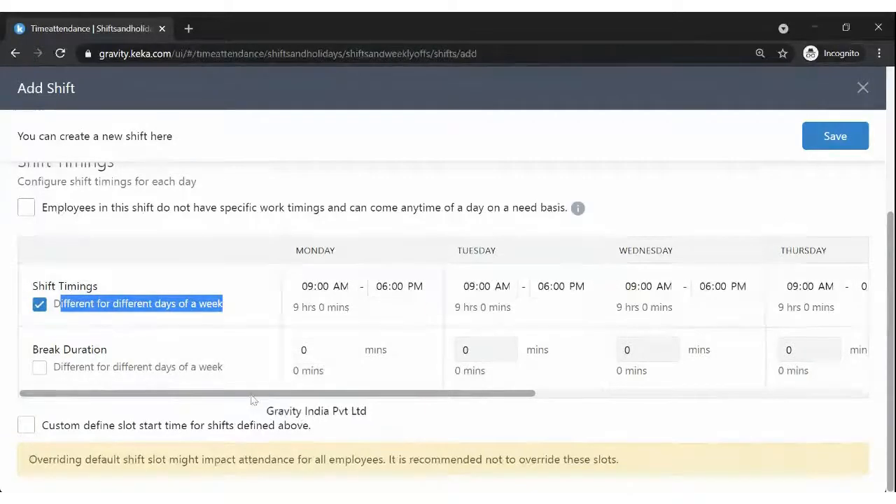
{"action": "left_click_drag", "start_coordinate": [252, 394], "coordinate": [560, 399]}
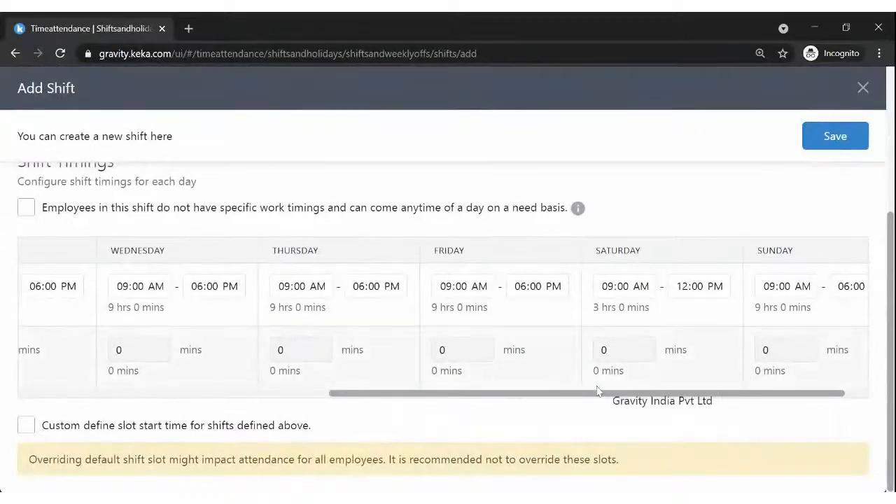
{"action": "left_click_drag", "start_coordinate": [589, 393], "coordinate": [229, 407]}
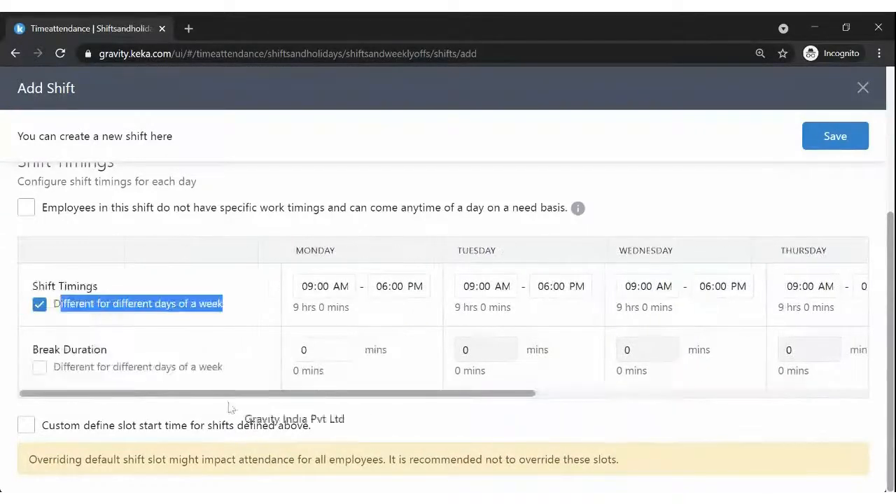
{"action": "left_click", "coordinate": [40, 305]}
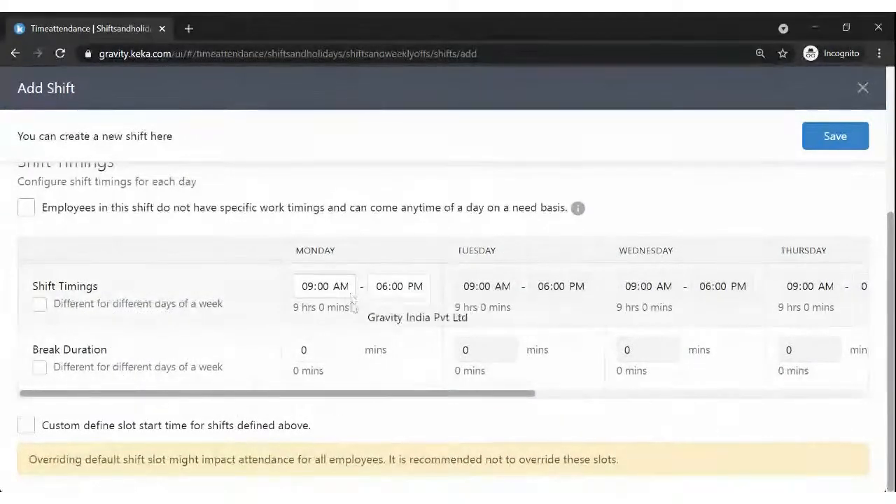
{"action": "left_click_drag", "start_coordinate": [344, 394], "coordinate": [370, 399]}
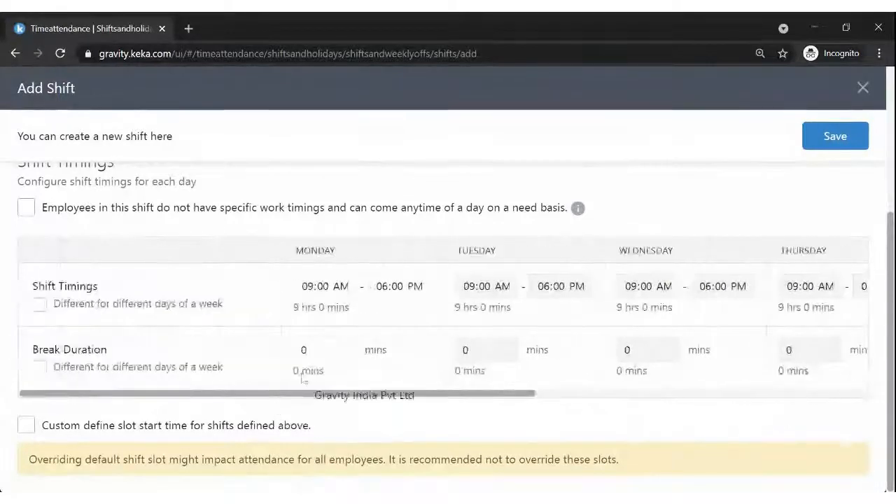
- Set the shift timings for all days to 10:00 AM to 07:00 PM
{"action": "left_click", "coordinate": [302, 285]}
{"action": "type", "text": "1"}
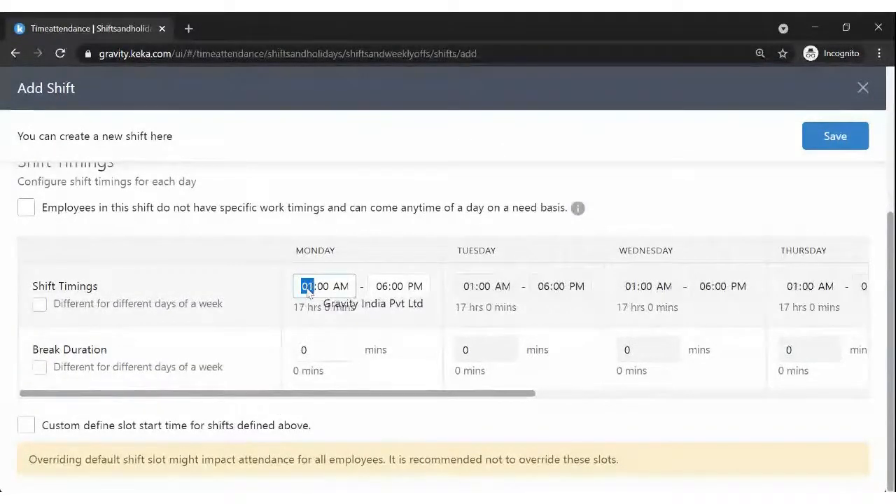
{"action": "type", "text": "0"}
{"action": "left_click", "coordinate": [381, 287]}
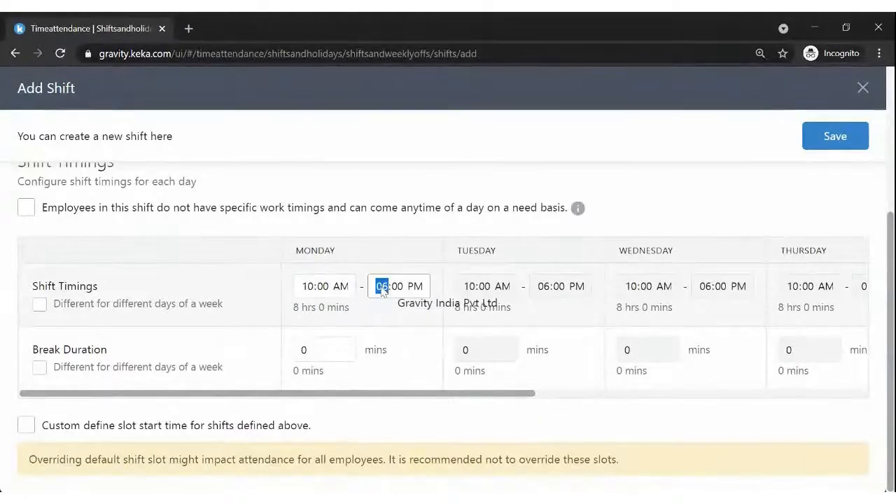
{"action": "type", "text": "07:-- --"}
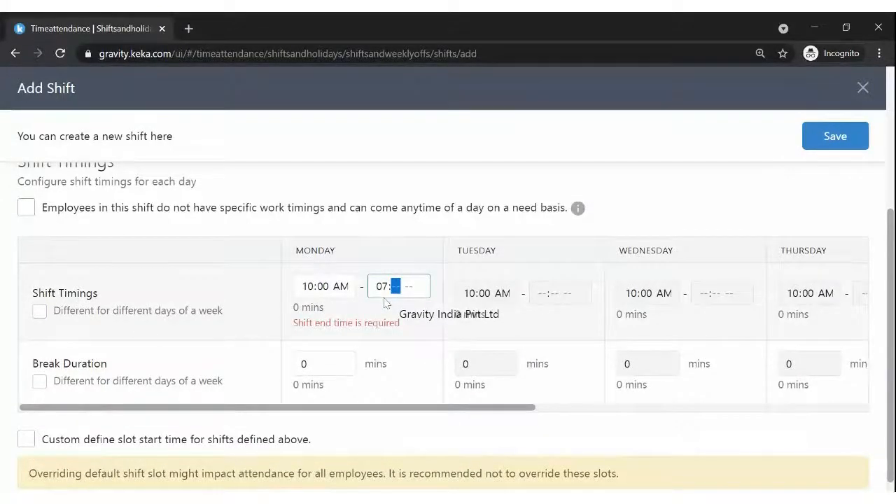
{"action": "left_click", "coordinate": [379, 287]}
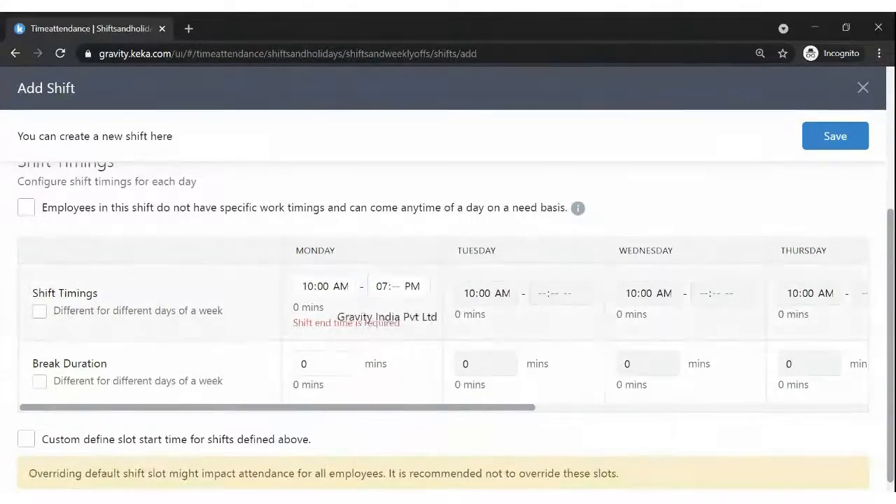
{"action": "type", "text": "00"}
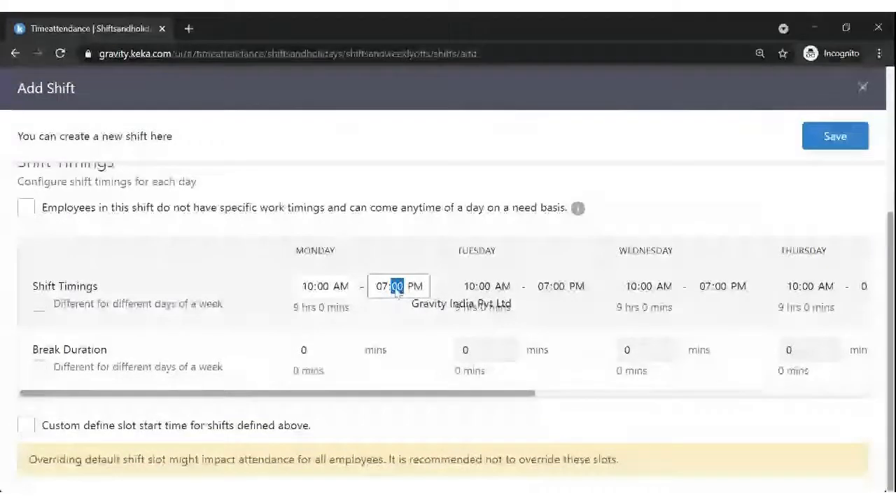
{"action": "left_click", "coordinate": [383, 316]}
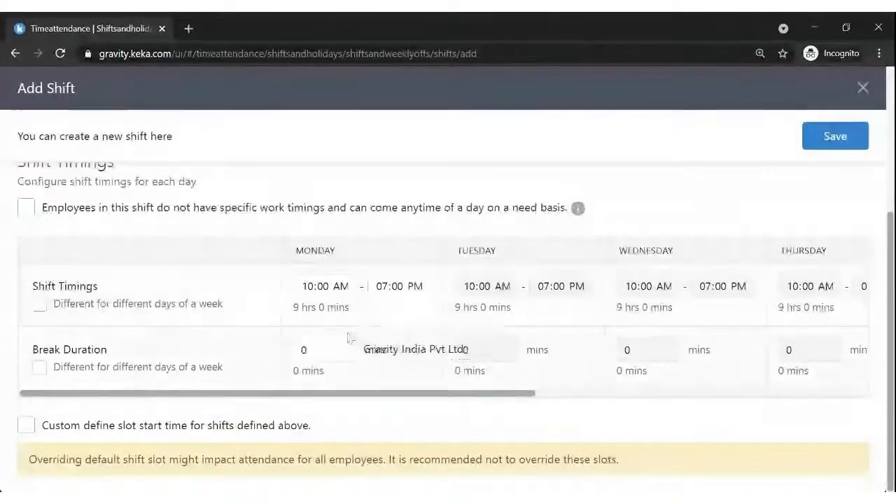
{"action": "left_click_drag", "start_coordinate": [294, 310], "coordinate": [350, 308]}
{"action": "left_click", "coordinate": [353, 309]}
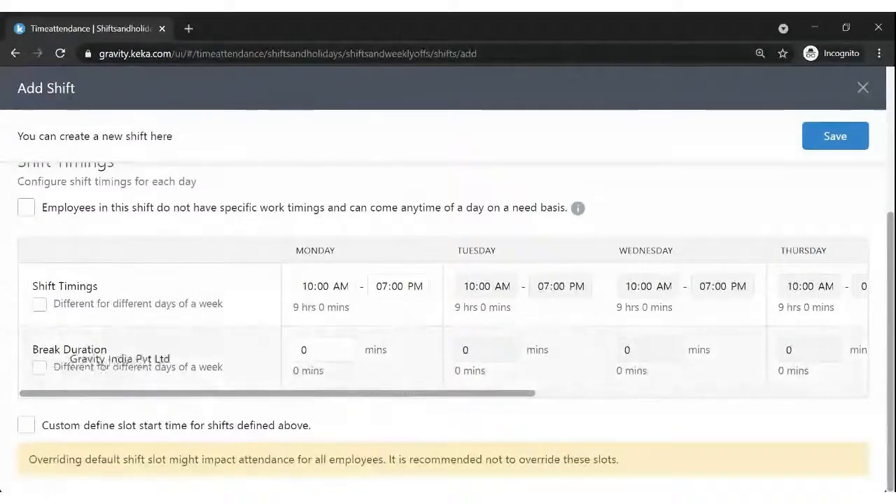
- Set the break duration to 60 minutes for every day of the shift
{"action": "left_click_drag", "start_coordinate": [33, 359], "coordinate": [107, 359]}
{"action": "left_click", "coordinate": [305, 352]}
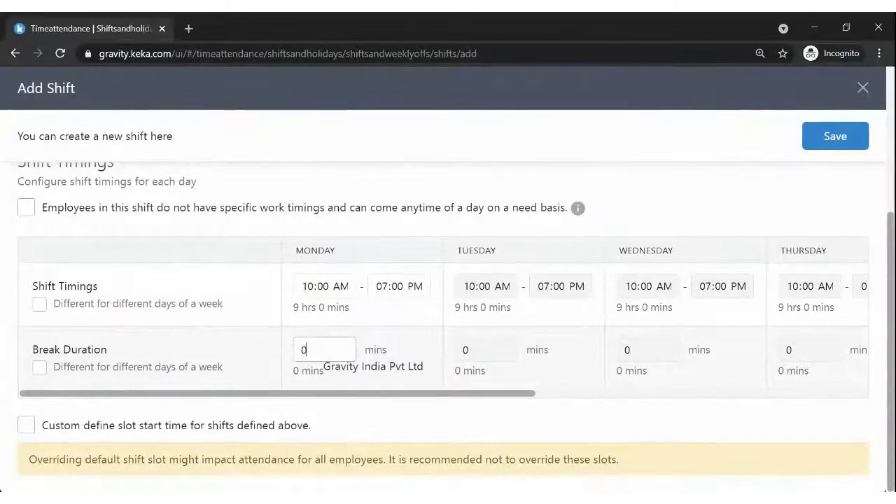
{"action": "type", "text": "60"}
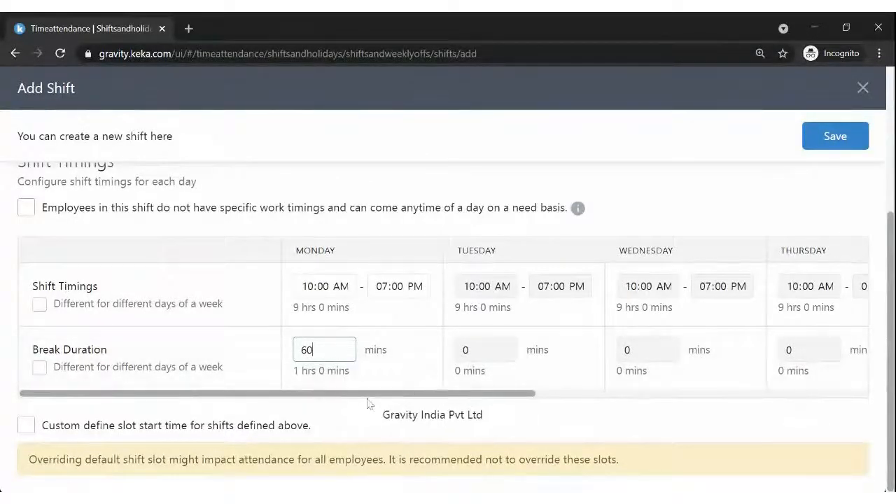
{"action": "left_click", "coordinate": [98, 390]}
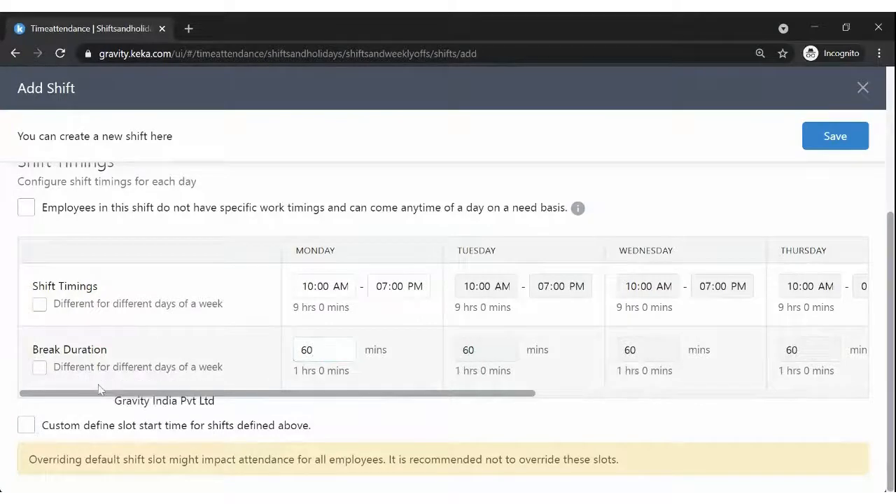
- Try allowing different break durations for different days of the week, checking Friday's break duration
{"action": "left_click", "coordinate": [39, 369]}
{"action": "left_click_drag", "start_coordinate": [116, 394], "coordinate": [452, 397]}
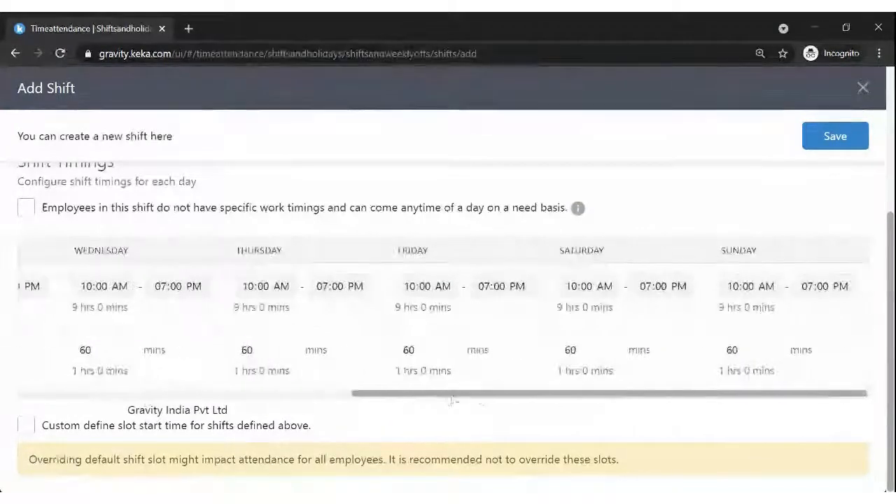
{"action": "double_click", "coordinate": [409, 350]}
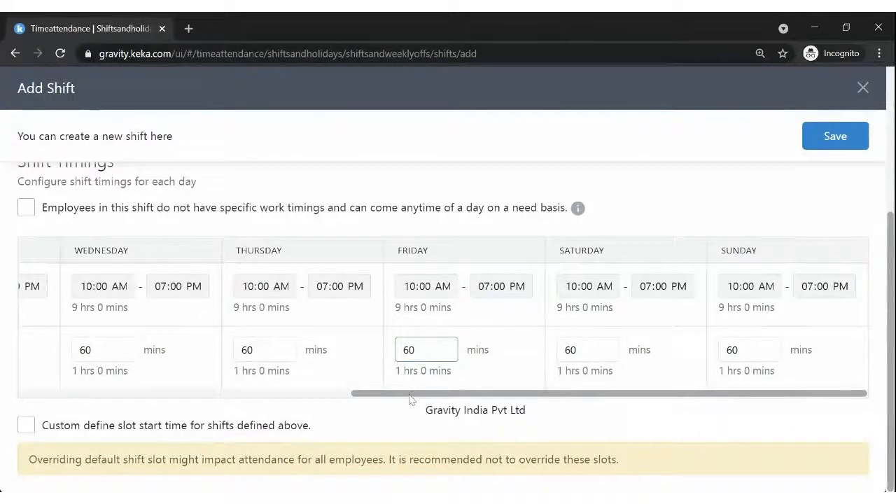
{"action": "left_click_drag", "start_coordinate": [410, 399], "coordinate": [42, 398]}
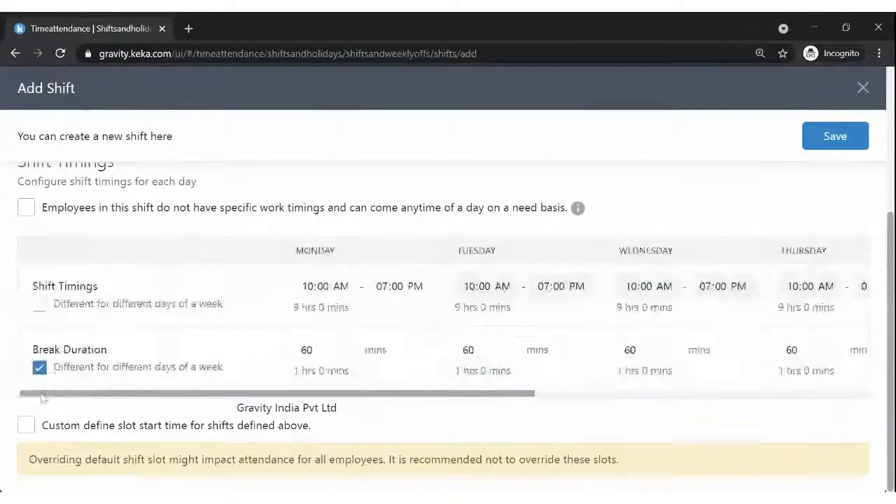
{"action": "left_click", "coordinate": [39, 367]}
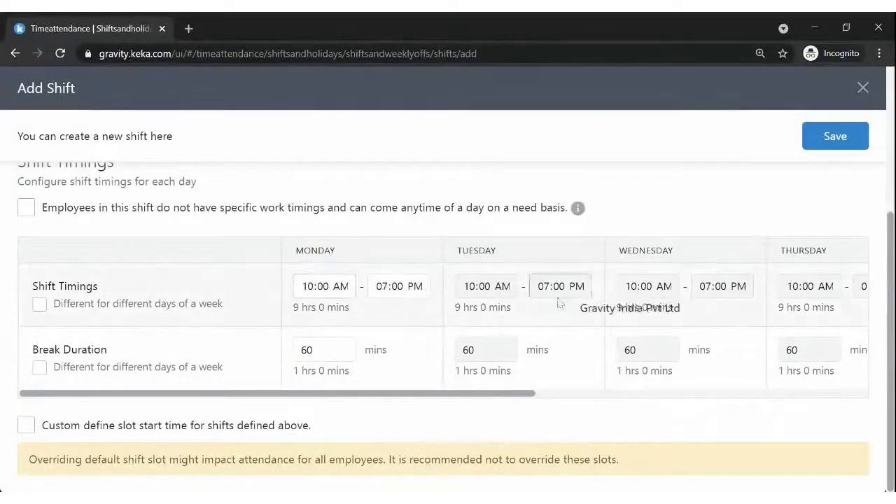
- Save the new Webinar Shift
{"action": "scroll", "coordinate": [394, 378], "scroll_direction": "up", "scroll_amount": 1}
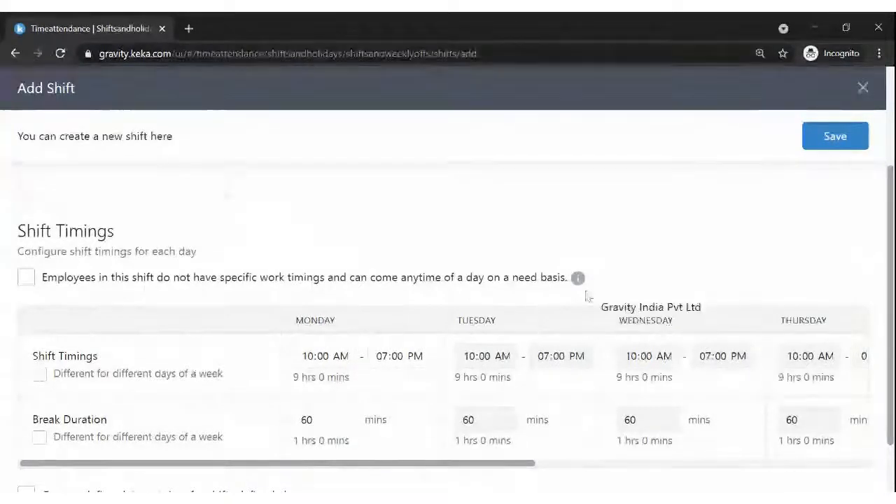
{"action": "left_click", "coordinate": [815, 139]}
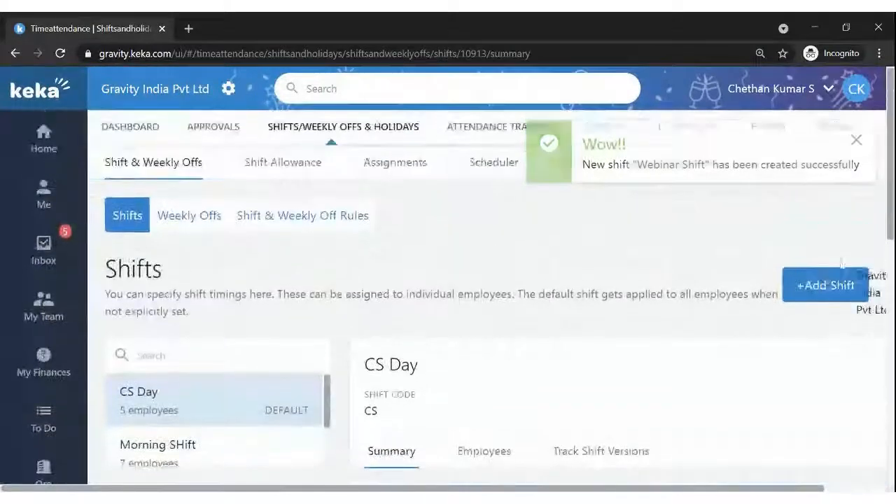
- Start adding another shift with the name Webinar Flexible and the shift code FW
{"action": "left_click", "coordinate": [822, 287]}
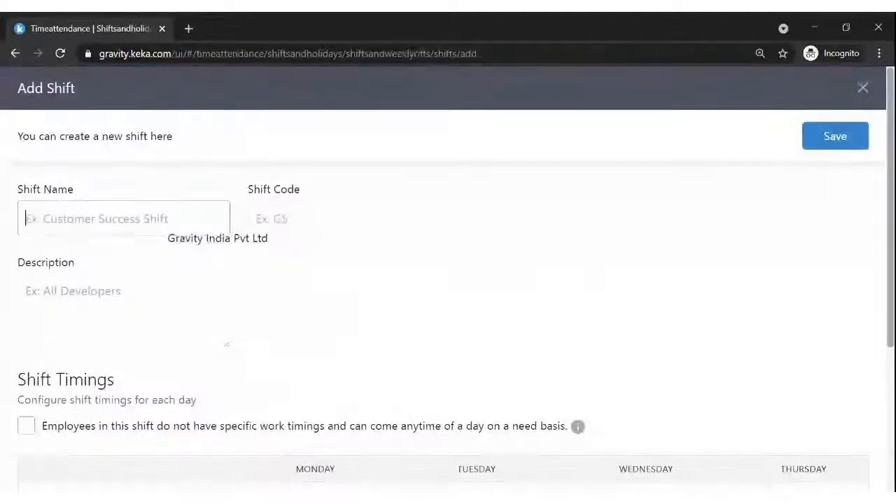
{"action": "type", "text": "Webinar Flexible"}
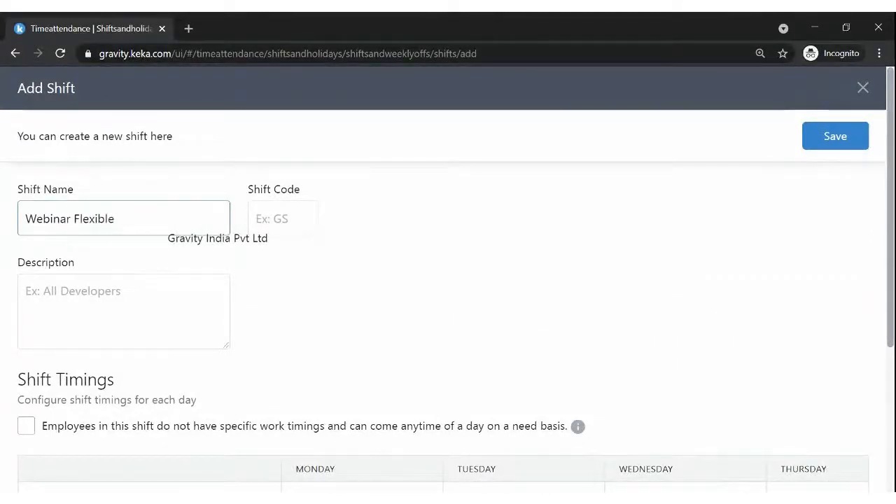
{"action": "left_click", "coordinate": [287, 220]}
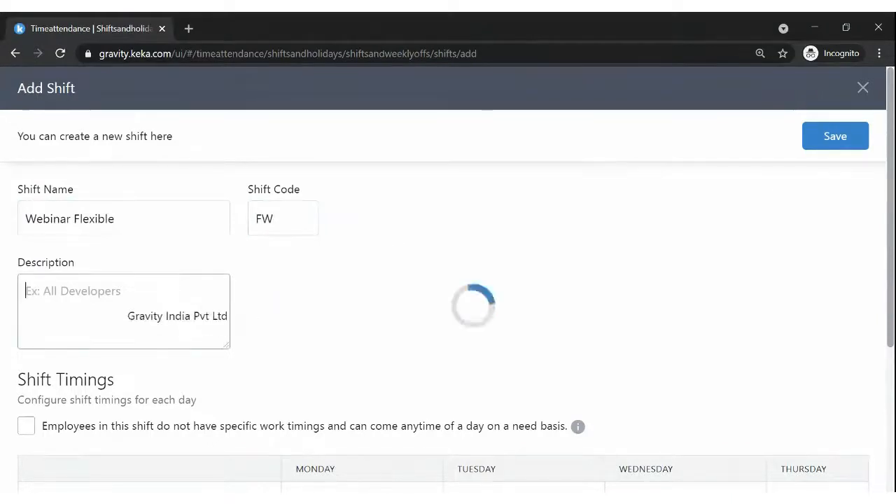
- Mark the flexible shift as having no specific work timings and require employees to complete defined gross hours
{"action": "scroll", "coordinate": [119, 301], "scroll_direction": "down", "scroll_amount": 2}
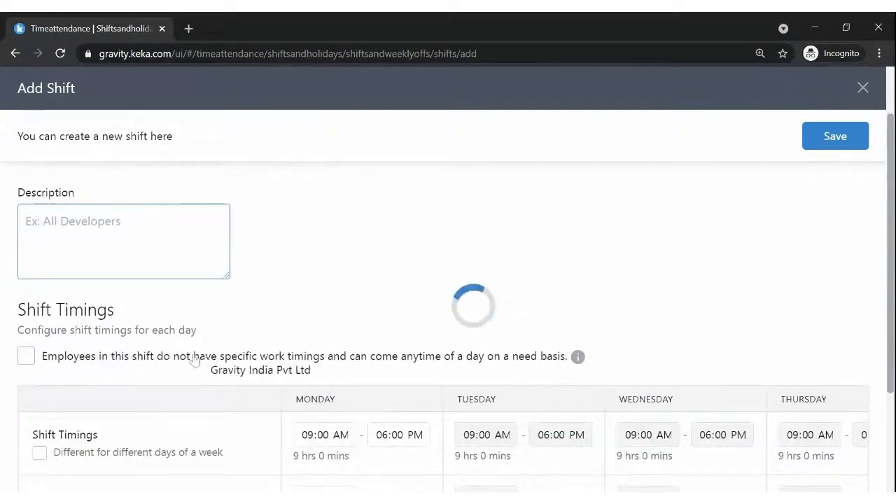
{"action": "scroll", "coordinate": [67, 360], "scroll_direction": "down", "scroll_amount": 2}
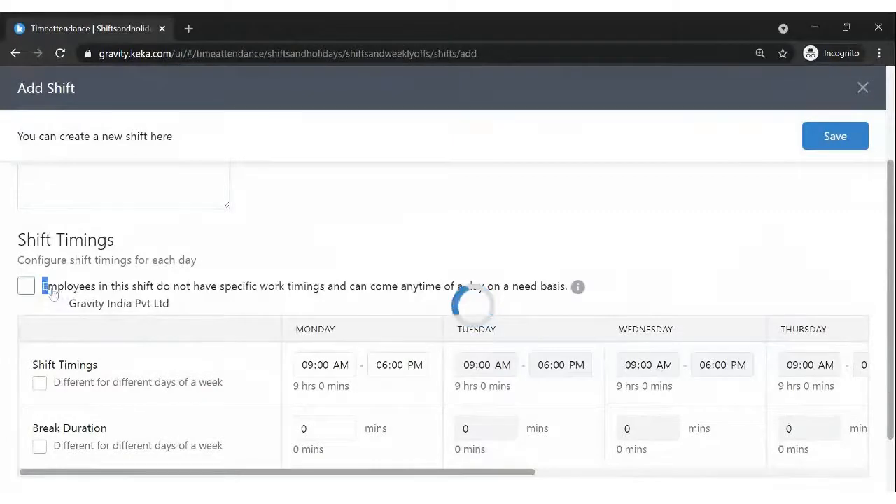
{"action": "left_click_drag", "start_coordinate": [44, 295], "coordinate": [381, 288]}
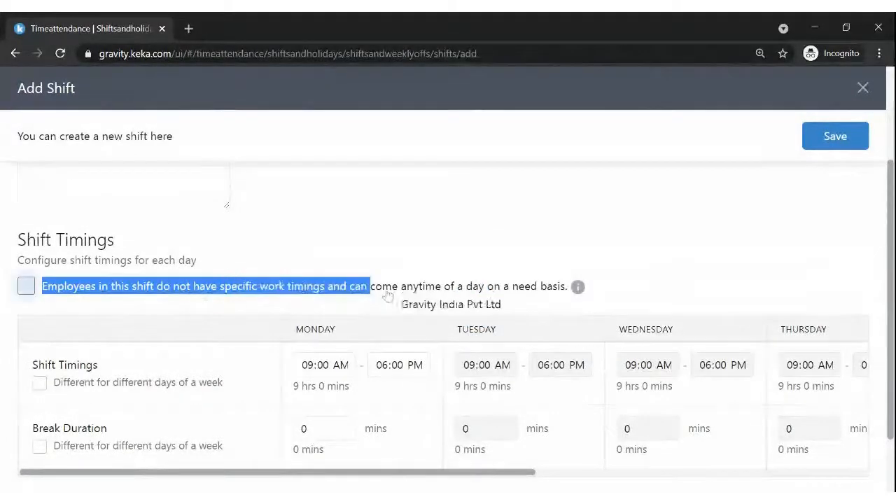
{"action": "left_click", "coordinate": [26, 287]}
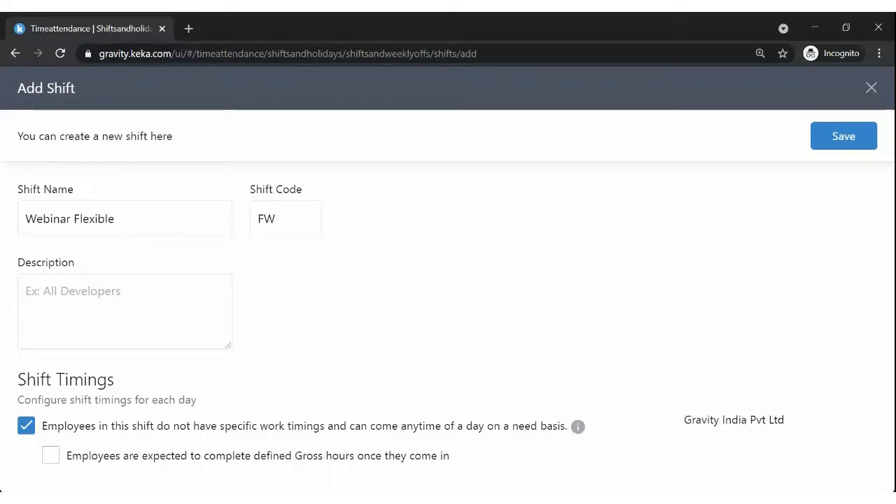
{"action": "left_click", "coordinate": [889, 403]}
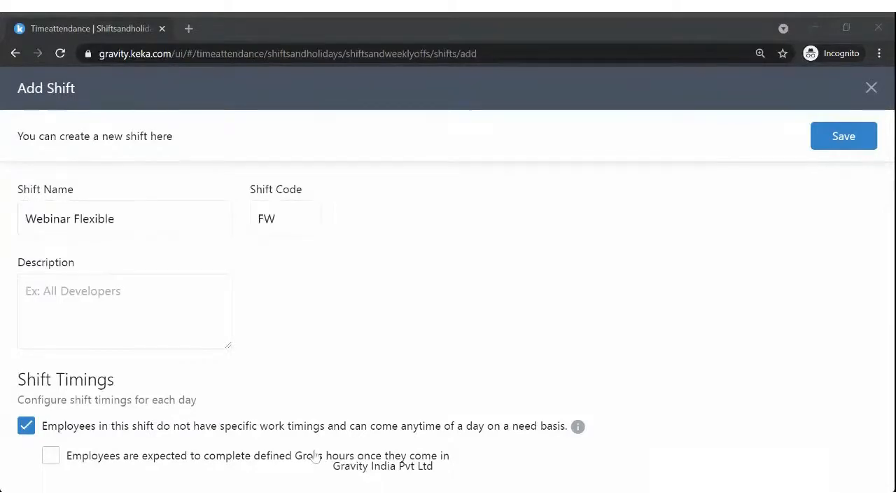
{"action": "left_click", "coordinate": [50, 455]}
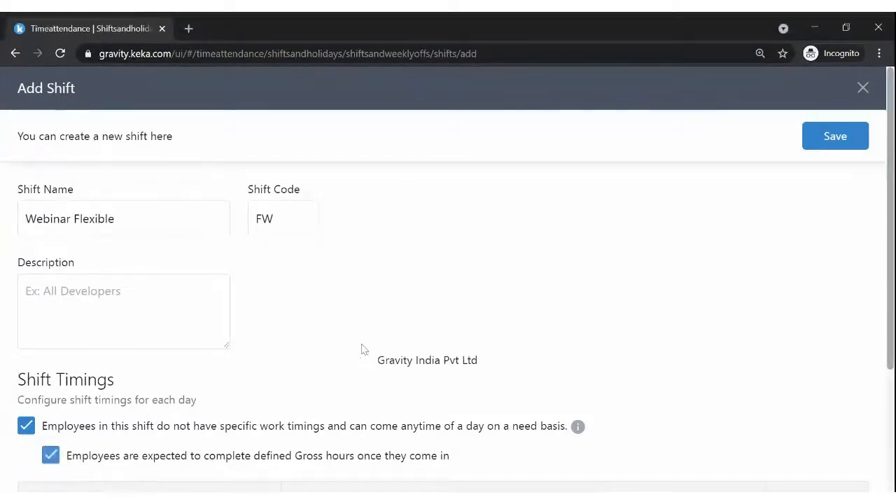
- Review the flexible shift's gross hours and set Monday's break duration to 60 minutes
{"action": "scroll", "coordinate": [362, 348], "scroll_direction": "down", "scroll_amount": 3}
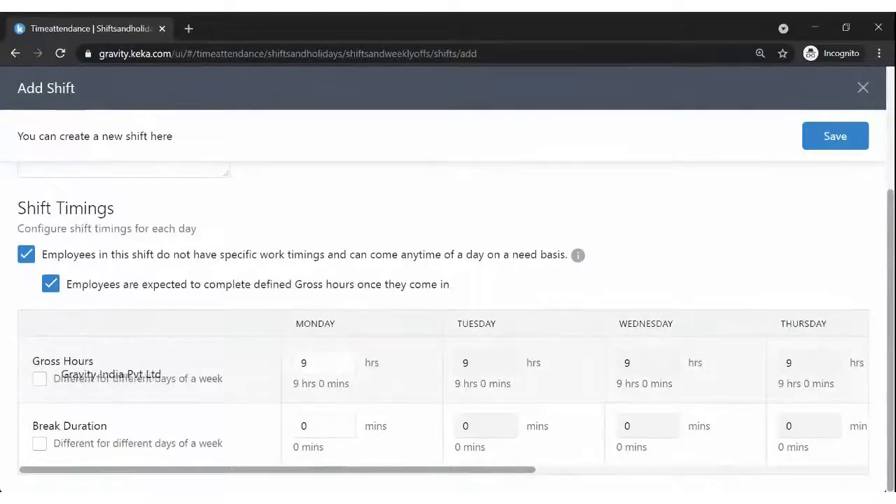
{"action": "left_click_drag", "start_coordinate": [32, 361], "coordinate": [94, 361]}
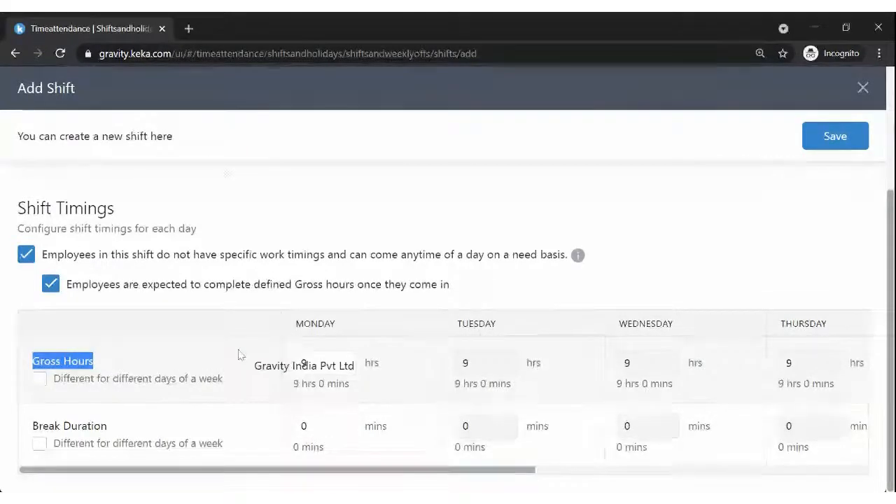
{"action": "left_click", "coordinate": [305, 363]}
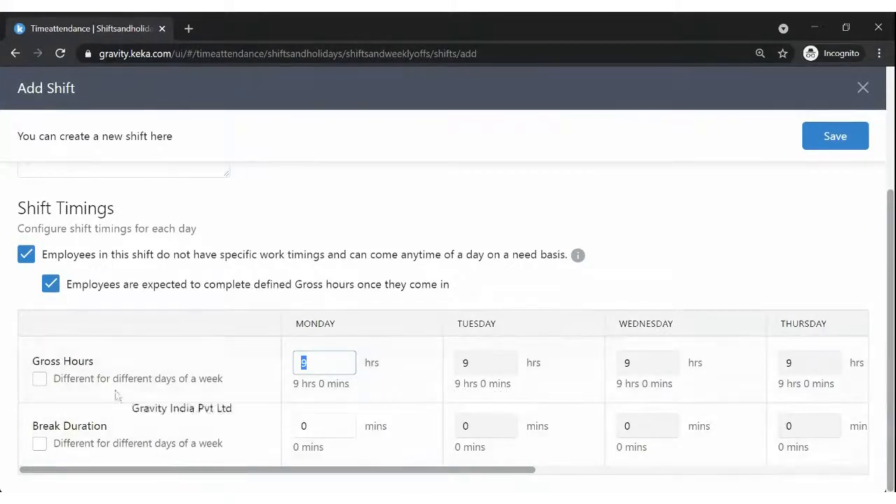
{"action": "left_click_drag", "start_coordinate": [54, 424], "coordinate": [112, 430]}
{"action": "left_click", "coordinate": [112, 431]}
{"action": "key", "text": "BackSpace"}
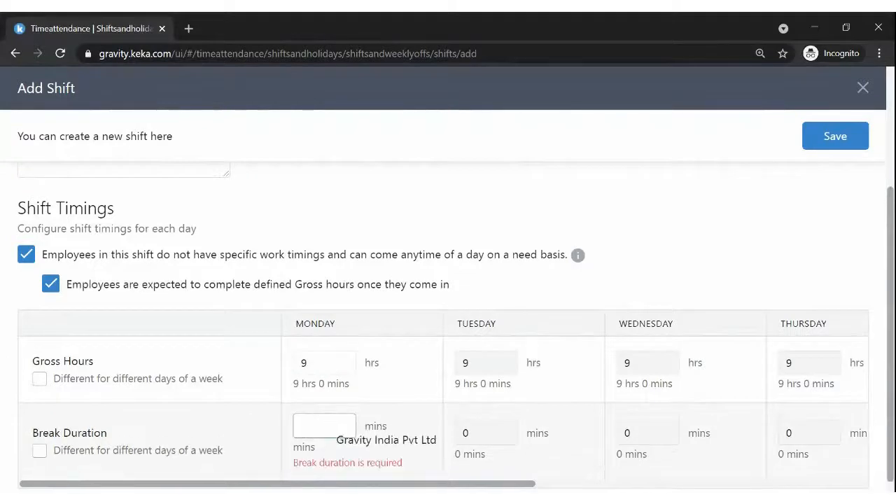
{"action": "type", "text": "60"}
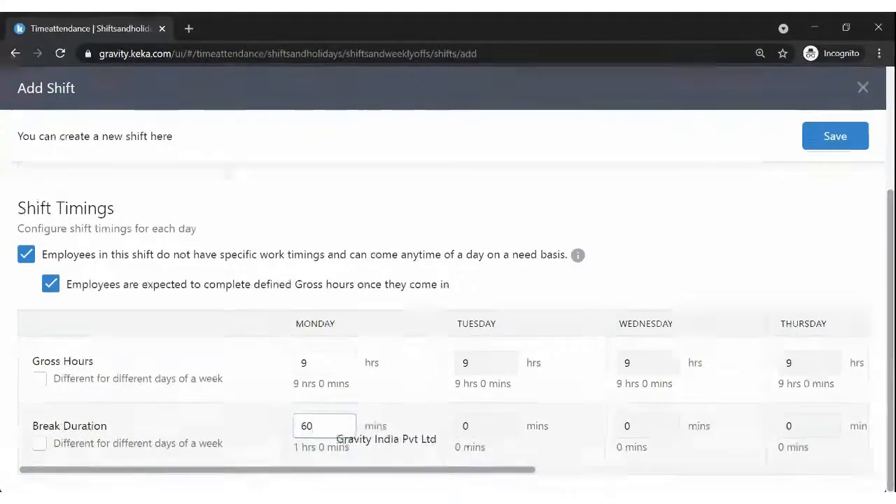
- Apply the 60-minute break duration to all days of the flexible shift and save the shift
{"action": "left_click", "coordinate": [452, 304]}
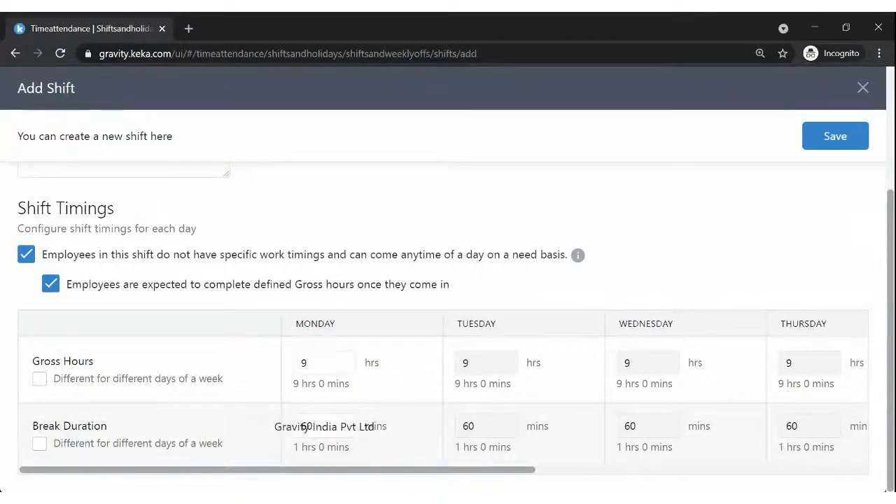
{"action": "left_click_drag", "start_coordinate": [25, 427], "coordinate": [128, 439]}
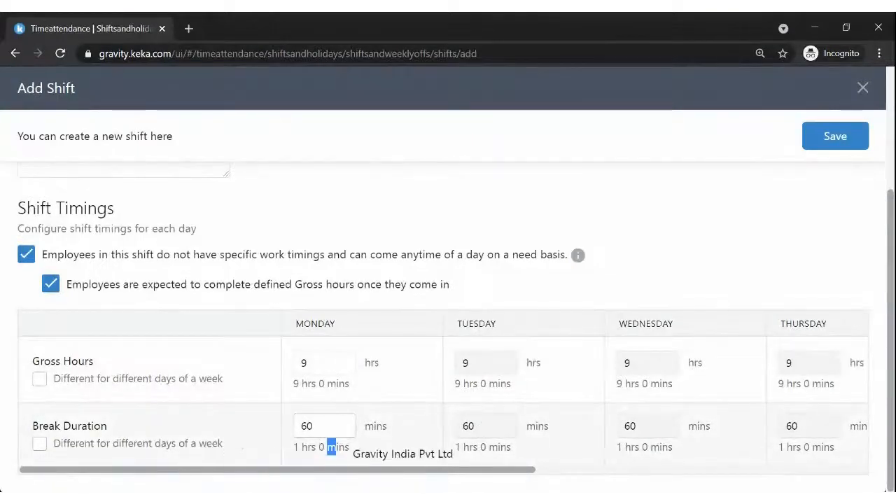
{"action": "left_click_drag", "start_coordinate": [357, 470], "coordinate": [421, 468]}
{"action": "left_click_drag", "start_coordinate": [186, 468], "coordinate": [121, 467]}
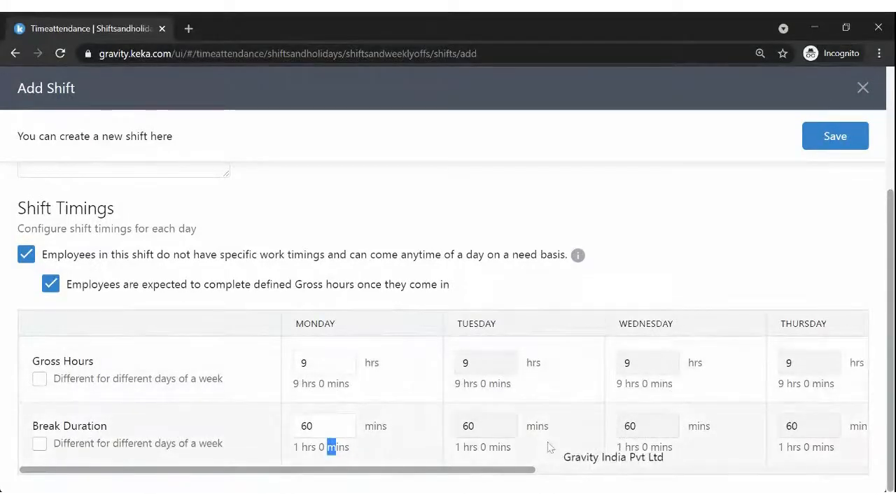
{"action": "left_click", "coordinate": [834, 135]}
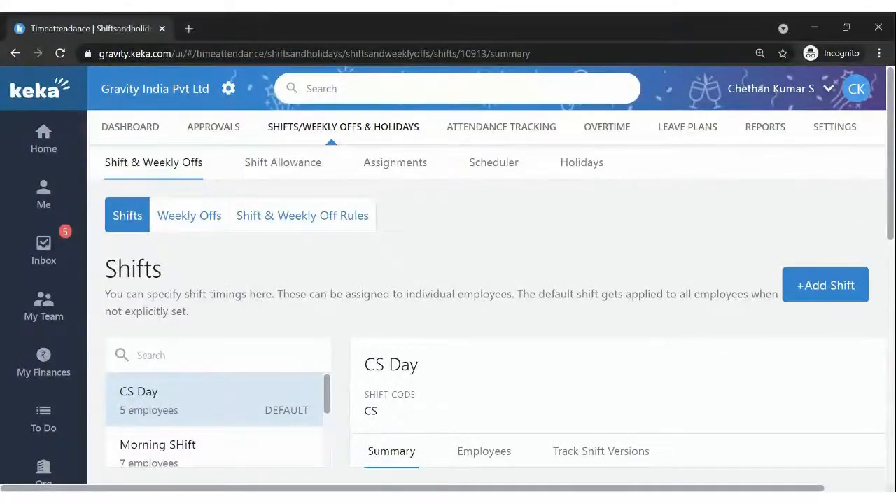
- Return to the Shifts page of Time Attend and view the version history of the CS Day shift
{"action": "scroll", "coordinate": [455, 343], "scroll_direction": "down", "scroll_amount": 5}
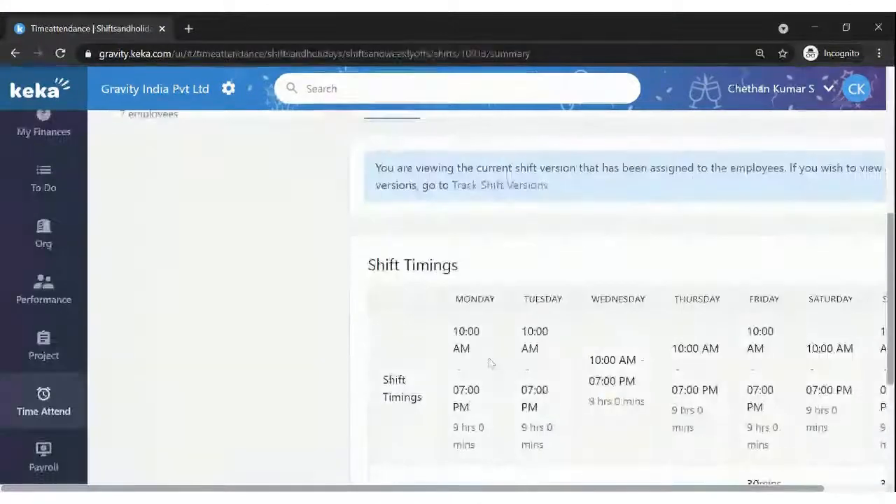
{"action": "scroll", "coordinate": [488, 363], "scroll_direction": "up", "scroll_amount": 5}
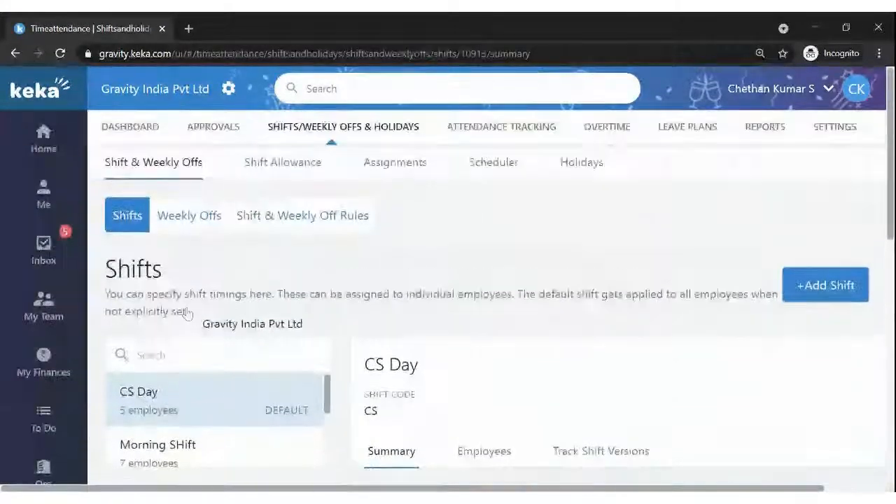
{"action": "scroll", "coordinate": [133, 416], "scroll_direction": "down", "scroll_amount": 4}
{"action": "mouse_move", "coordinate": [77, 448]}
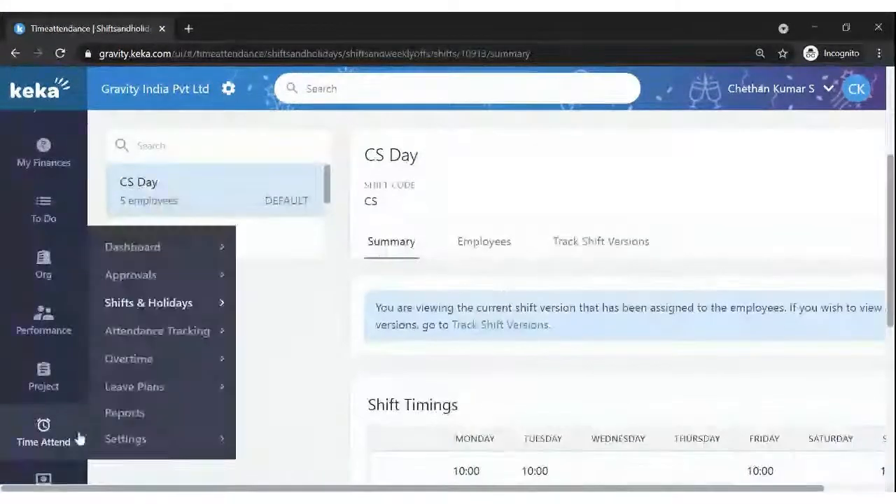
{"action": "mouse_move", "coordinate": [149, 315]}
{"action": "left_click", "coordinate": [294, 308]}
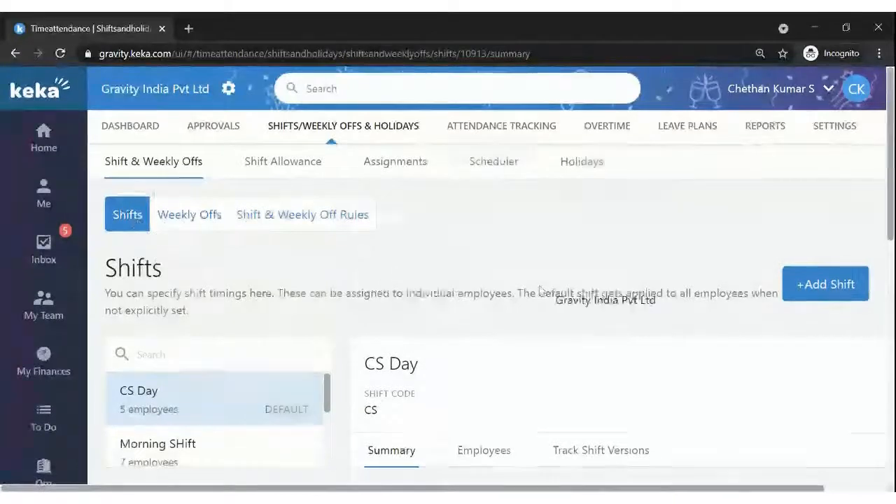
{"action": "scroll", "coordinate": [542, 287], "scroll_direction": "down", "scroll_amount": 2}
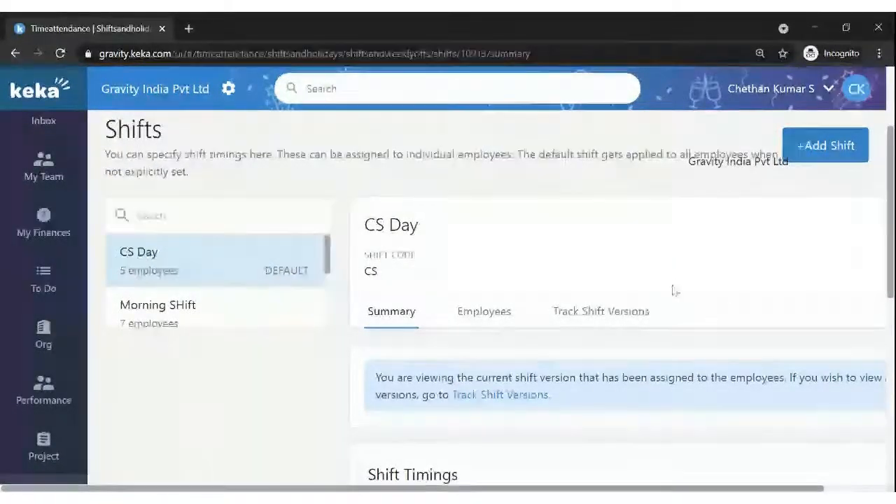
{"action": "scroll", "coordinate": [674, 291], "scroll_direction": "down", "scroll_amount": 1}
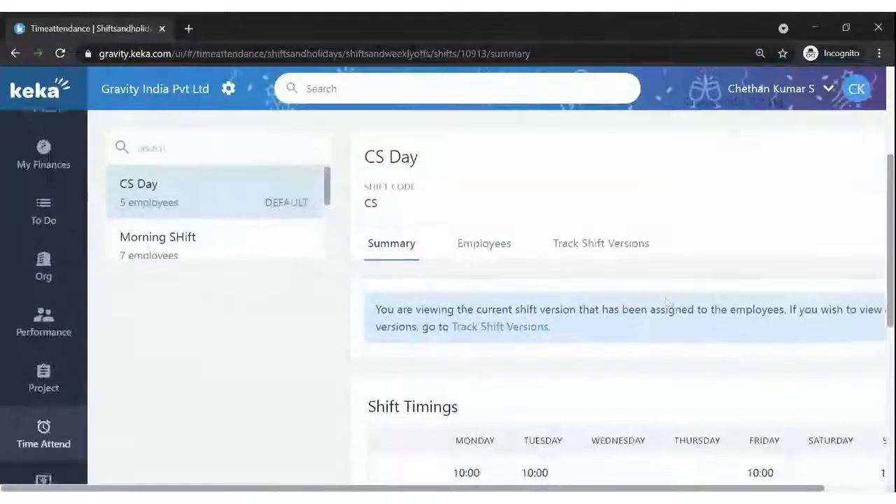
{"action": "left_click", "coordinate": [607, 249]}
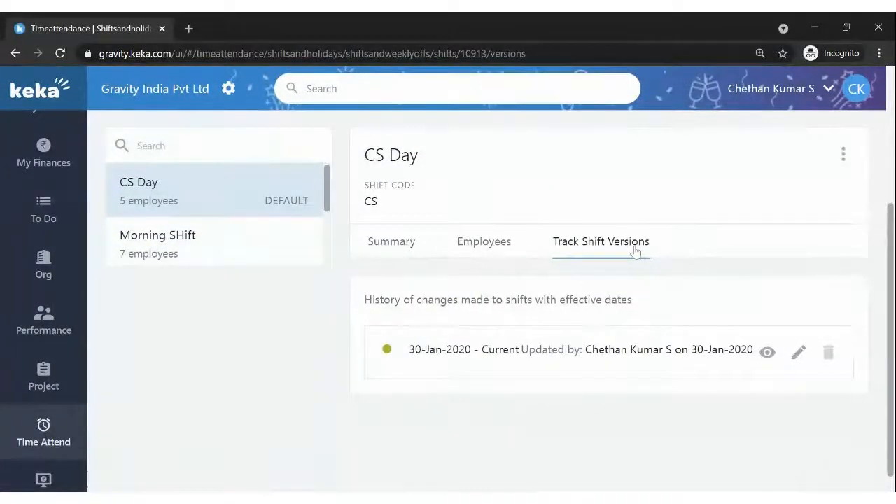
- Search the shifts for "web", select Webinar Flexible and view its version history
{"action": "scroll", "coordinate": [704, 242], "scroll_direction": "up", "scroll_amount": 1}
{"action": "left_click", "coordinate": [161, 215]}
{"action": "type", "text": "web"}
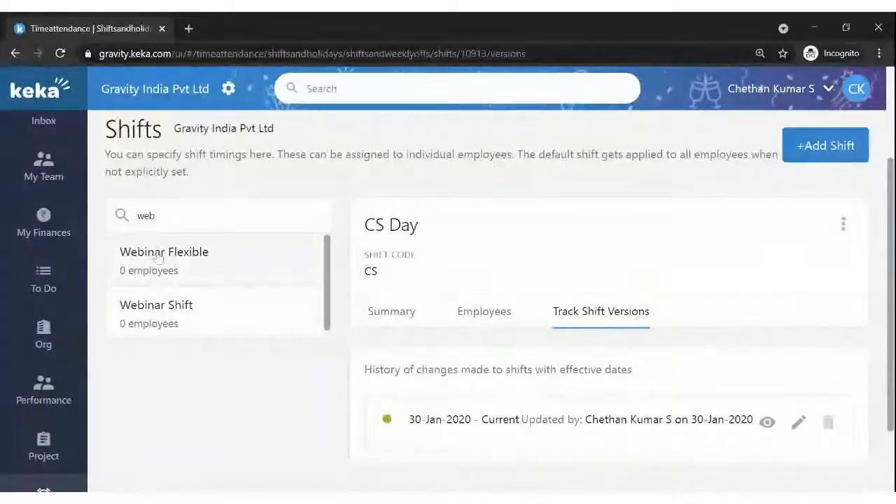
{"action": "left_click", "coordinate": [162, 258]}
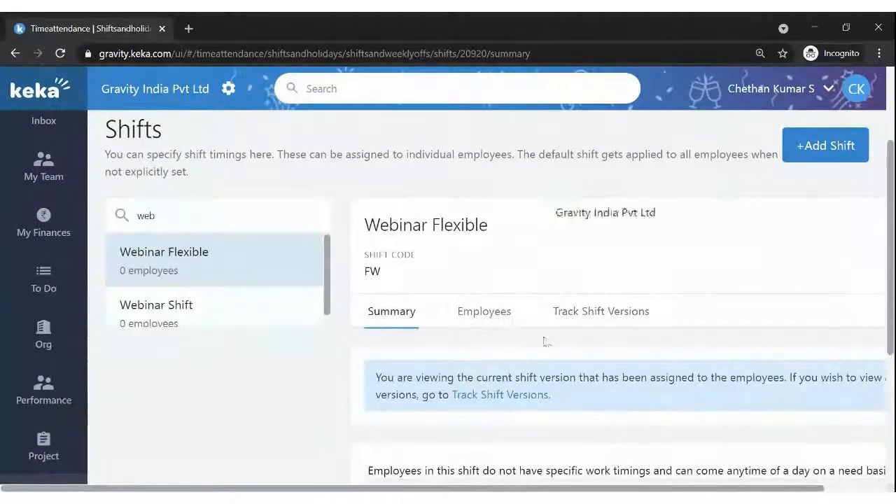
{"action": "left_click", "coordinate": [601, 312]}
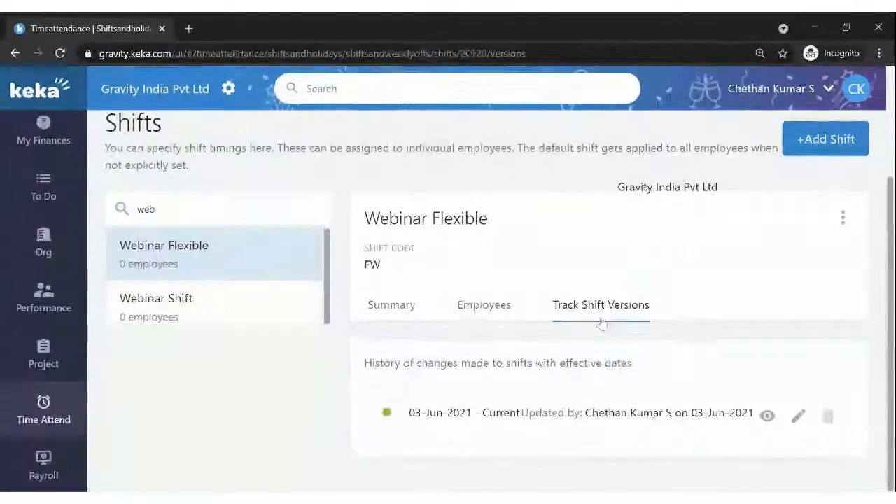
{"action": "scroll", "coordinate": [676, 346], "scroll_direction": "down", "scroll_amount": 1}
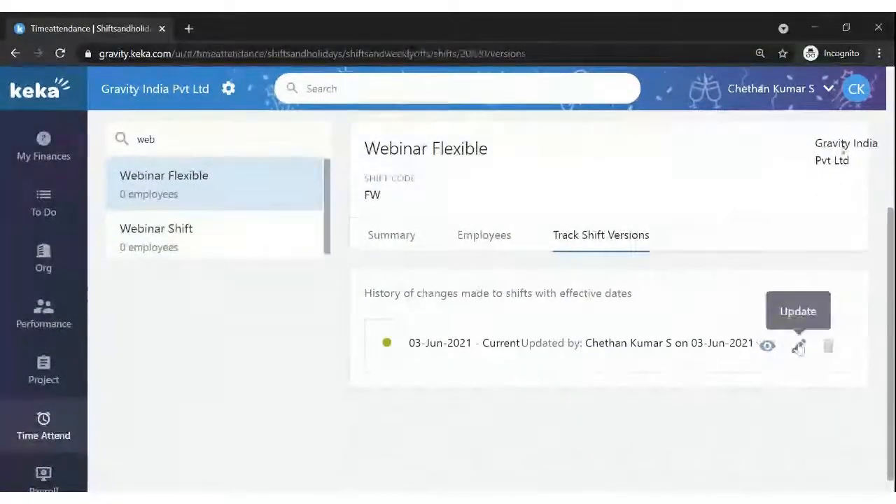
- Open the current Webinar Flexible version for updating, review its effective date and shift timings, and close it without updating
{"action": "left_click", "coordinate": [799, 345]}
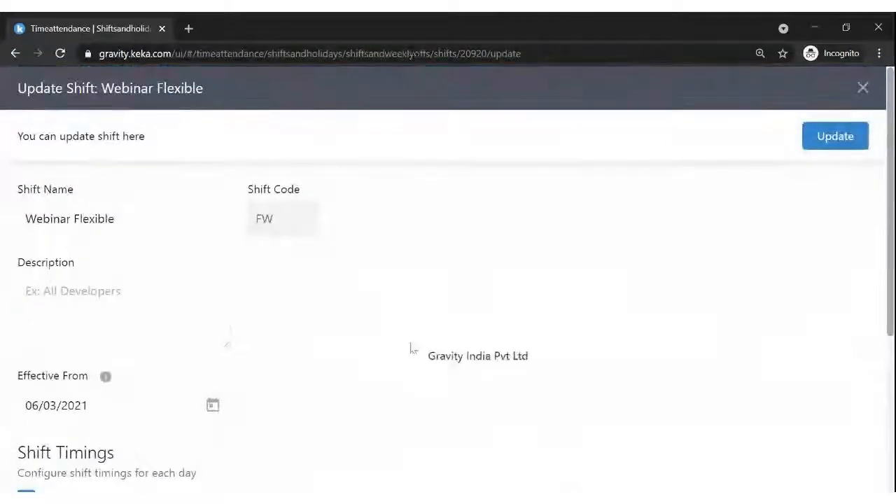
{"action": "scroll", "coordinate": [412, 348], "scroll_direction": "down", "scroll_amount": 3}
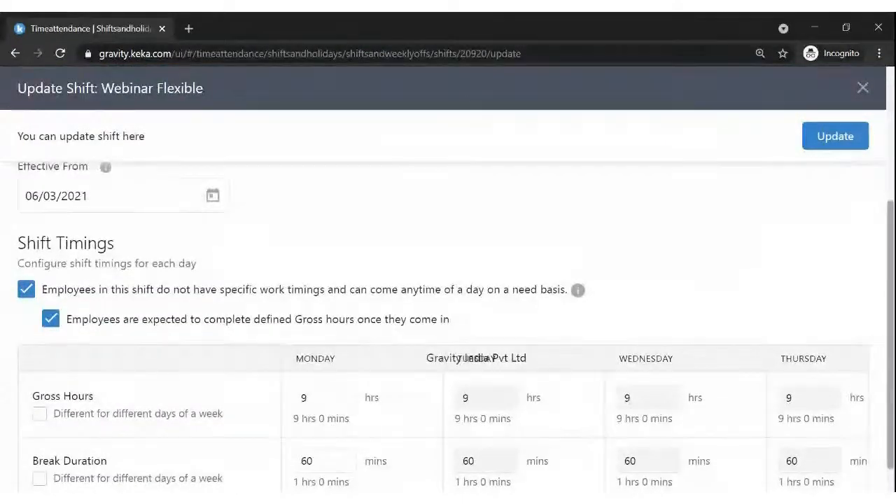
{"action": "scroll", "coordinate": [411, 348], "scroll_direction": "down", "scroll_amount": 1}
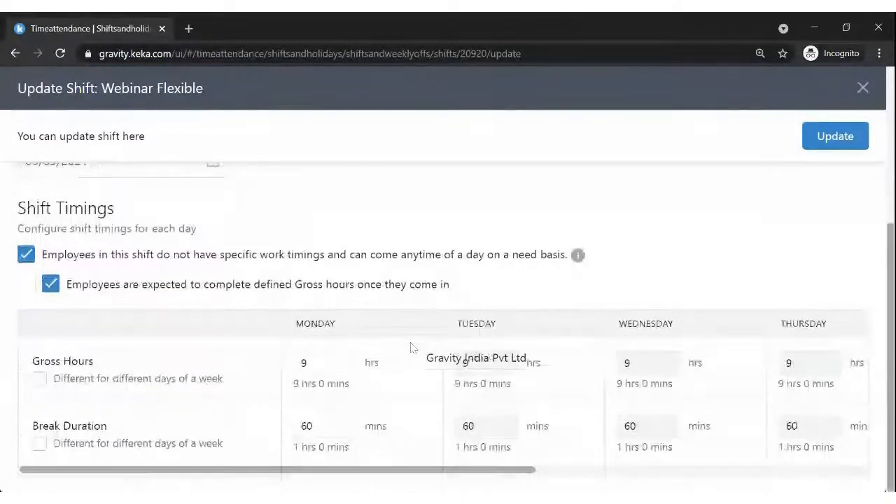
{"action": "scroll", "coordinate": [841, 177], "scroll_direction": "up", "scroll_amount": 3}
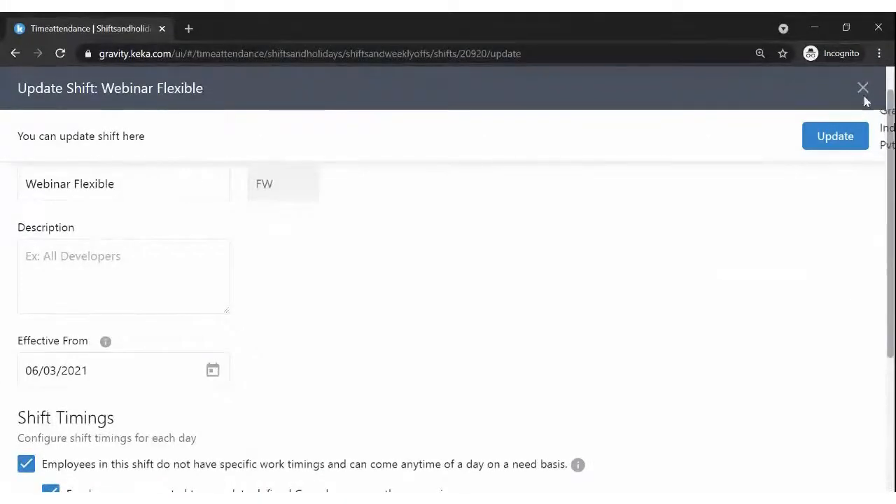
{"action": "left_click", "coordinate": [862, 87]}
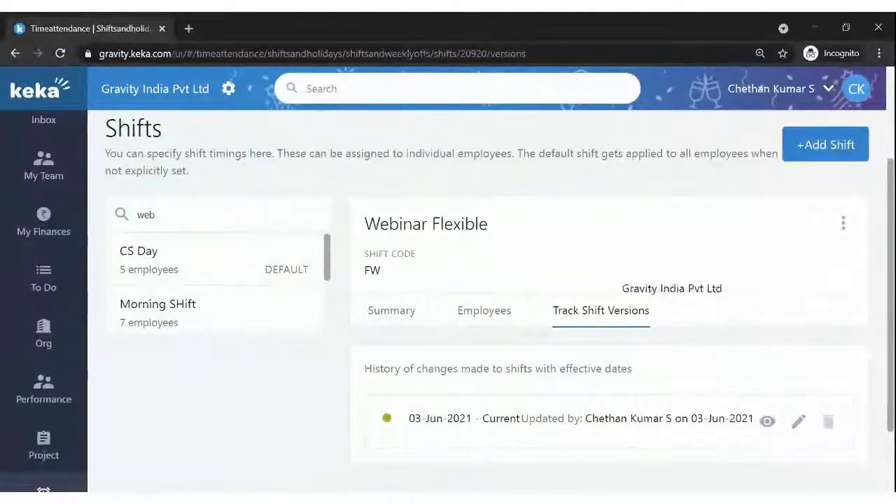
{"action": "left_click", "coordinate": [799, 421]}
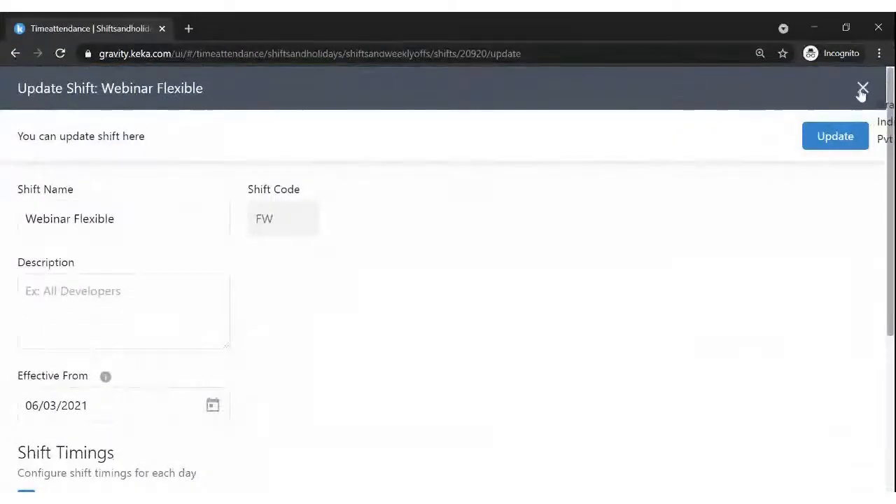
{"action": "left_click", "coordinate": [862, 90]}
{"action": "scroll", "coordinate": [270, 389], "scroll_direction": "up", "scroll_amount": 2}
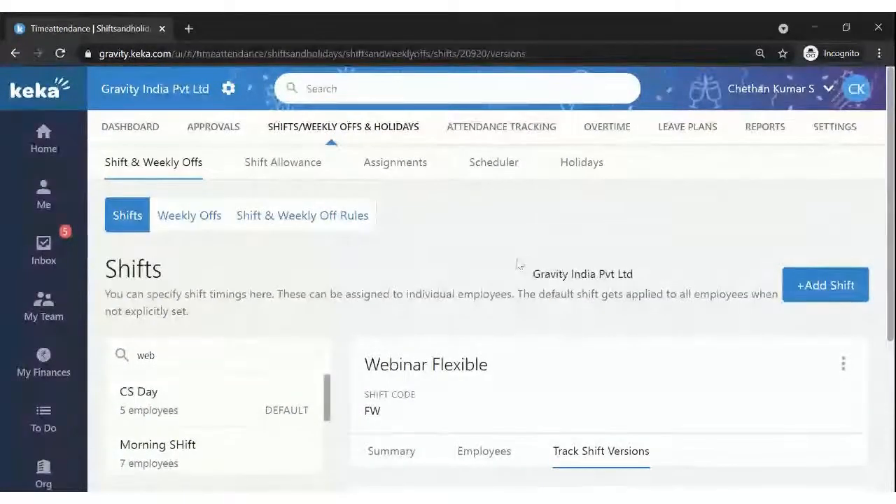
- Open the Shift & Weekly Off Assignments and examine the employee list with its assigned shift types and weekly offs
{"action": "left_click", "coordinate": [394, 165]}
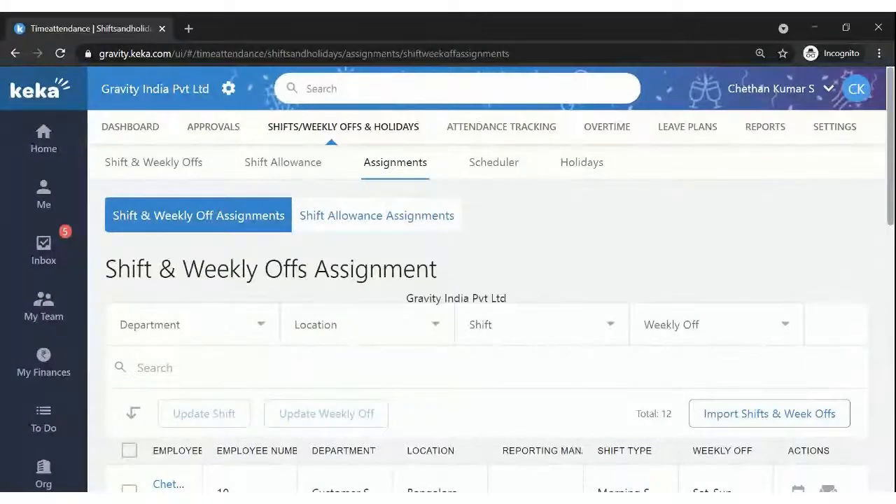
{"action": "scroll", "coordinate": [343, 385], "scroll_direction": "down", "scroll_amount": 3}
{"action": "scroll", "coordinate": [343, 346], "scroll_direction": "up", "scroll_amount": 3}
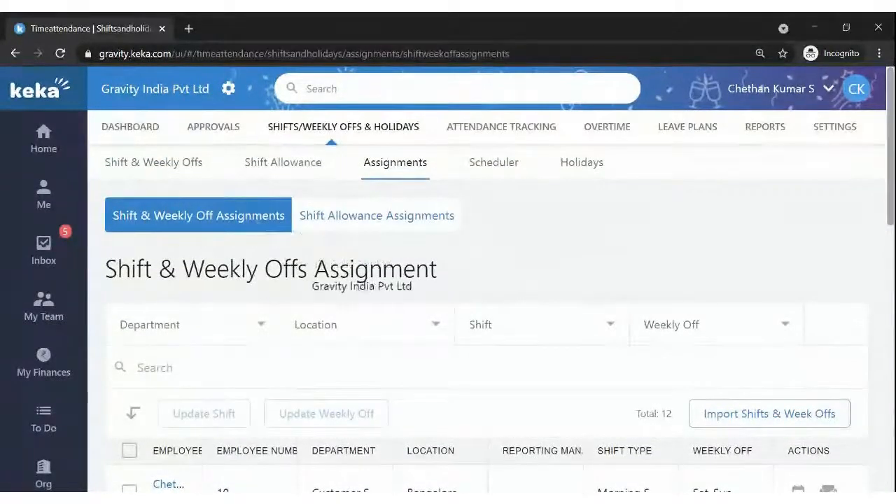
{"action": "scroll", "coordinate": [361, 280], "scroll_direction": "down", "scroll_amount": 3}
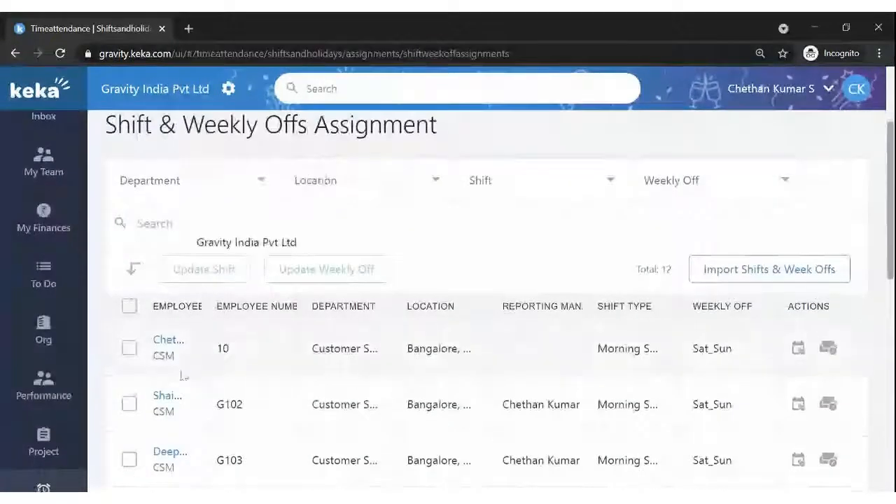
{"action": "scroll", "coordinate": [180, 255], "scroll_direction": "up", "scroll_amount": 2}
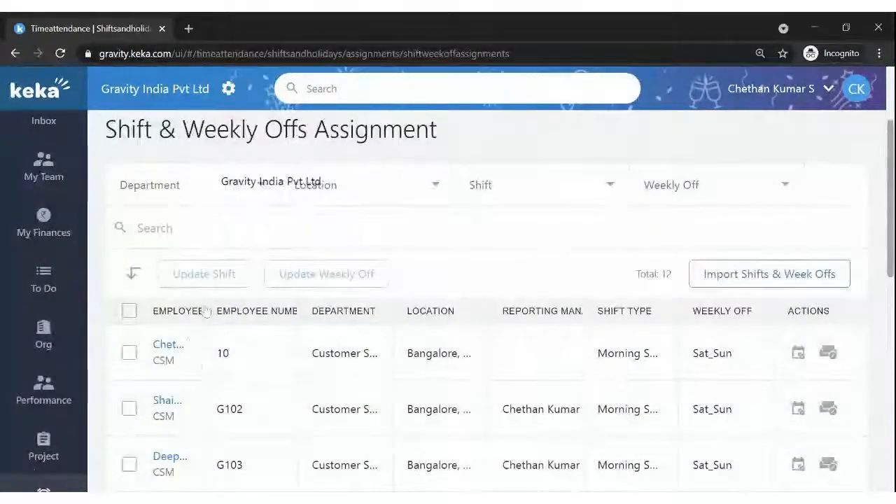
{"action": "scroll", "coordinate": [238, 203], "scroll_direction": "down", "scroll_amount": 1}
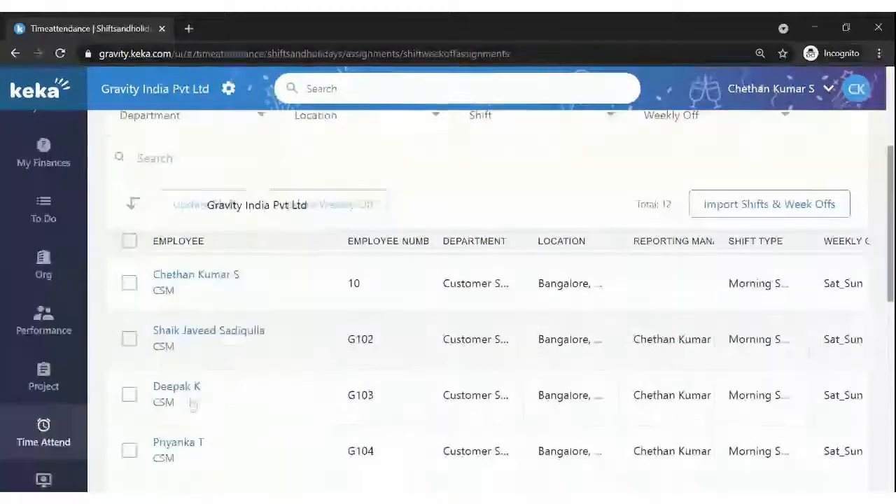
- Assign Webinar Shift to the second, third and fourth listed employees, effective from 06/01/2021 with no end date
{"action": "left_click", "coordinate": [129, 340]}
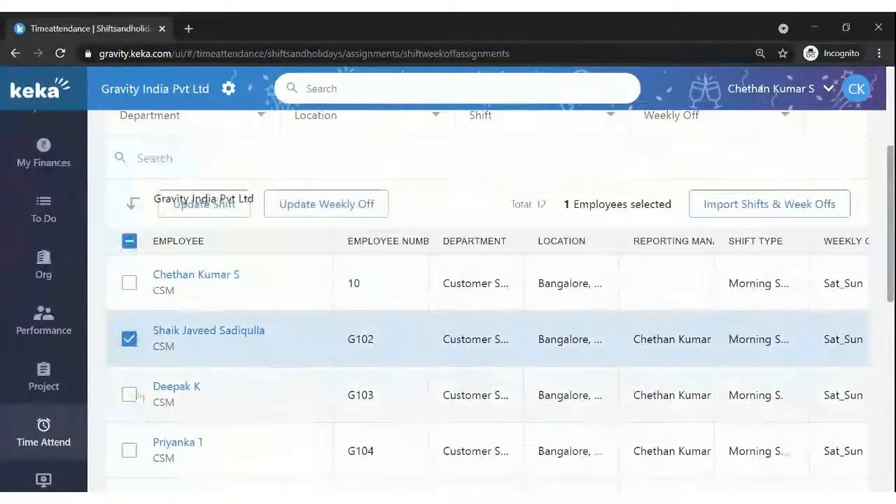
{"action": "left_click", "coordinate": [129, 395]}
{"action": "left_click", "coordinate": [131, 448]}
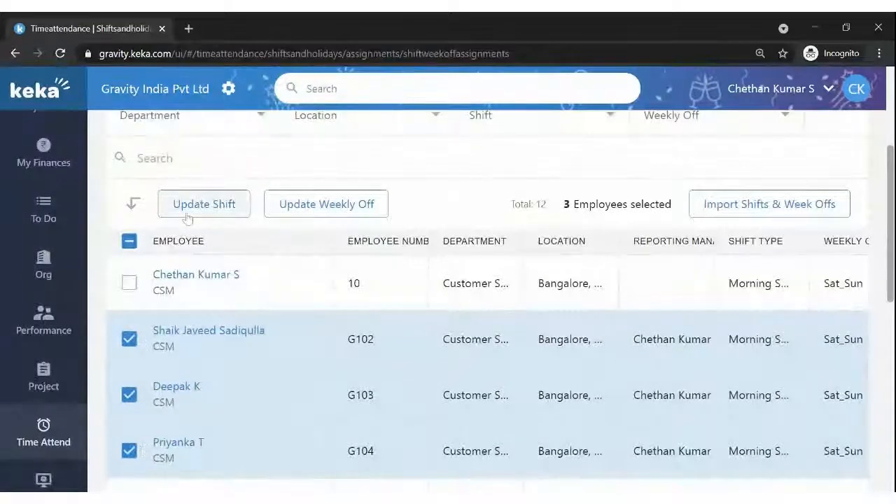
{"action": "left_click", "coordinate": [189, 214]}
{"action": "left_click", "coordinate": [294, 191]}
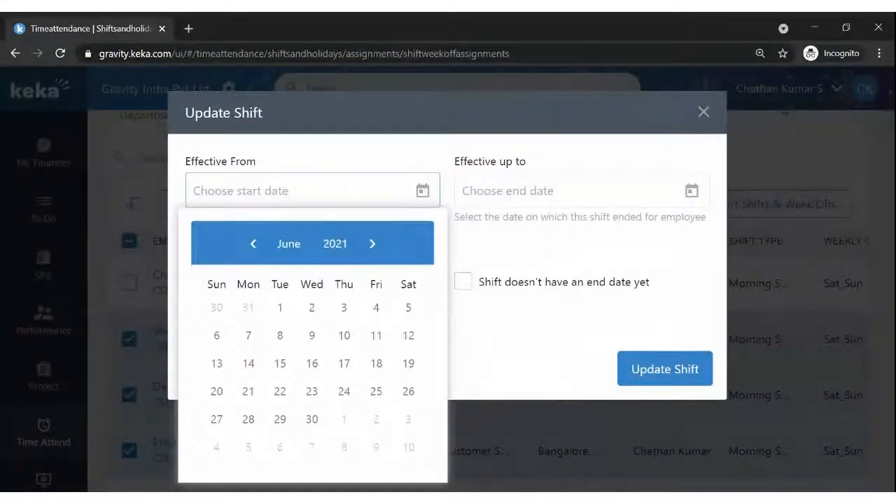
{"action": "left_click", "coordinate": [280, 308]}
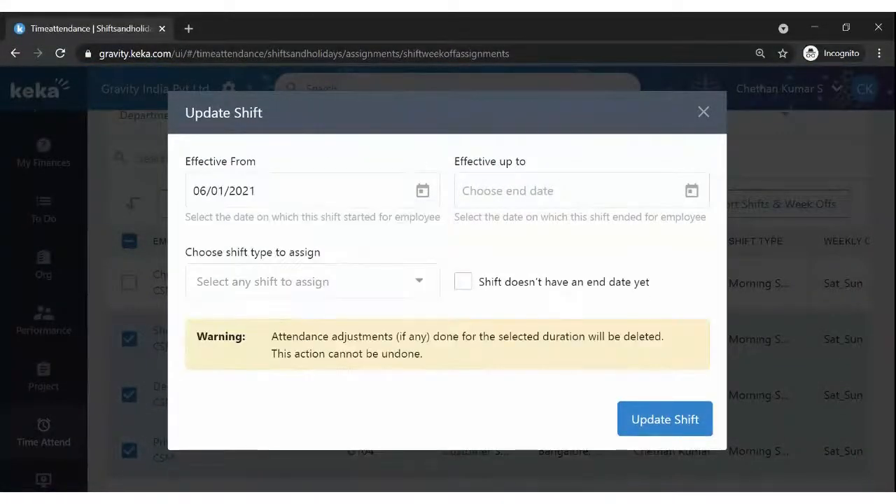
{"action": "left_click", "coordinate": [475, 285]}
{"action": "left_click_drag", "start_coordinate": [492, 287], "coordinate": [643, 285]}
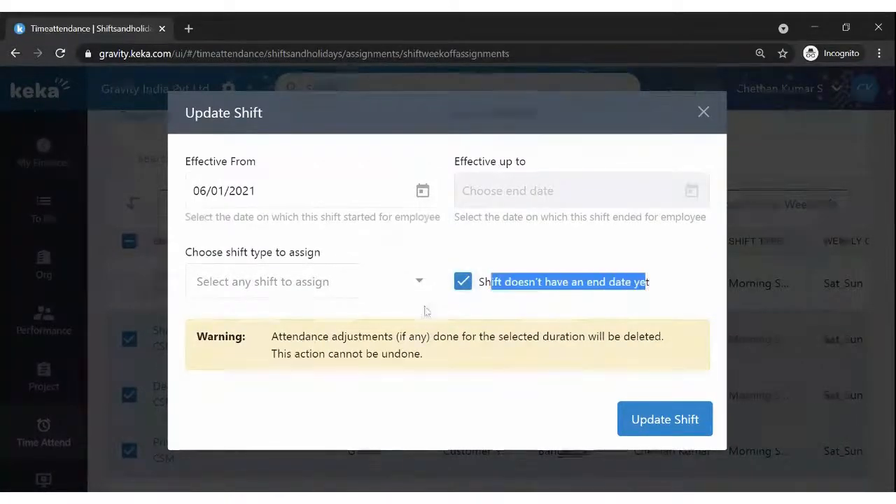
{"action": "left_click", "coordinate": [301, 292]}
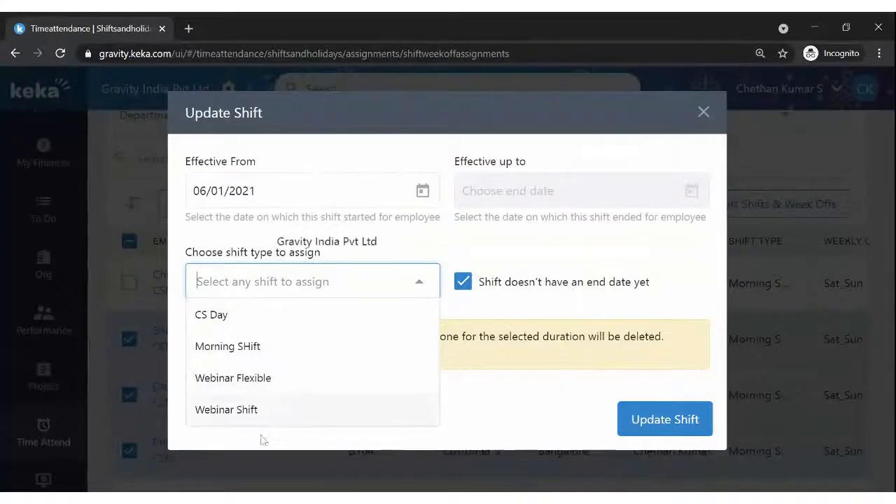
{"action": "left_click", "coordinate": [234, 420]}
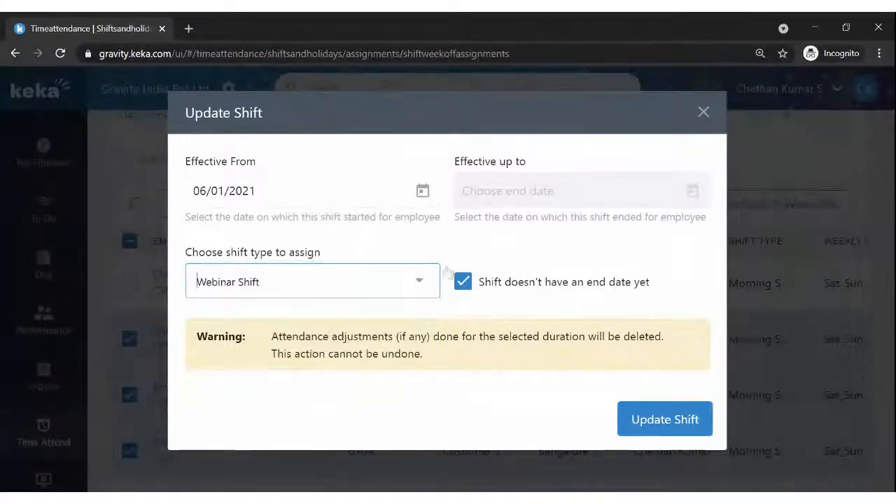
{"action": "left_click", "coordinate": [651, 422]}
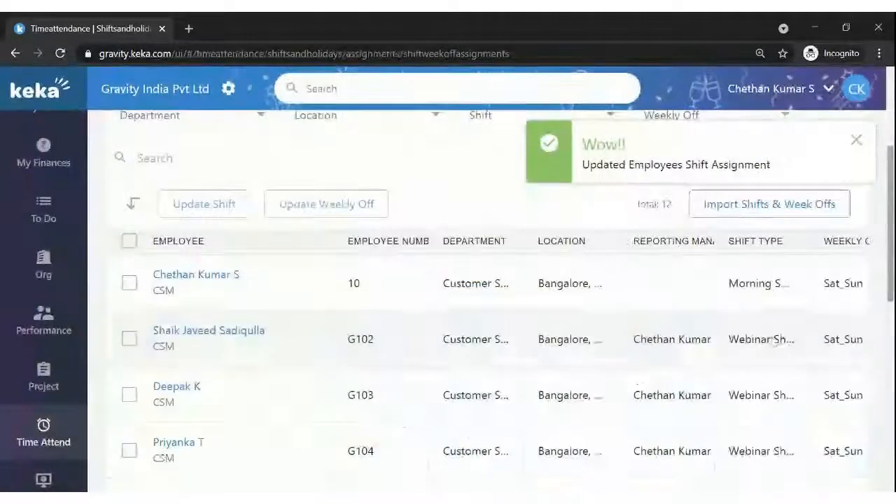
- Assign Webinar Flexible to the seventh and eighth listed employees, effective from 06/01/2021 up to 06/30/2021
{"action": "scroll", "coordinate": [157, 406], "scroll_direction": "down", "scroll_amount": 3}
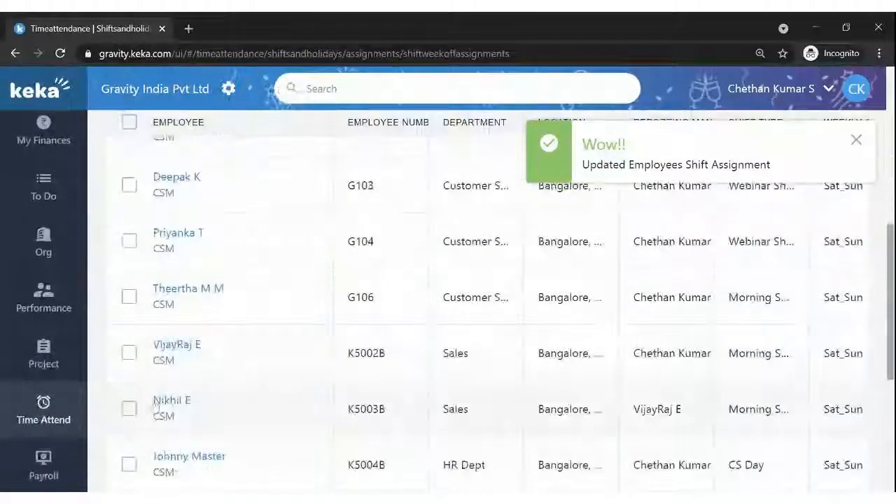
{"action": "left_click", "coordinate": [129, 408]}
{"action": "left_click", "coordinate": [129, 464]}
{"action": "scroll", "coordinate": [209, 292], "scroll_direction": "up", "scroll_amount": 5}
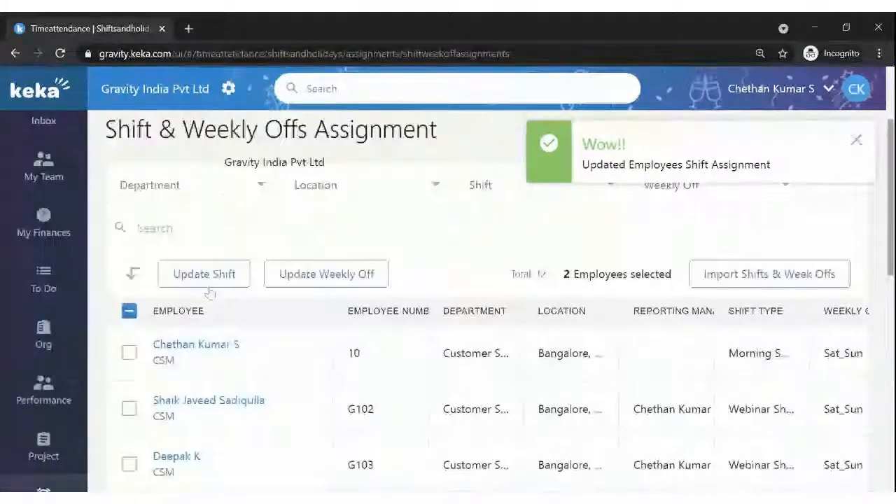
{"action": "left_click", "coordinate": [205, 276]}
{"action": "left_click", "coordinate": [276, 191]}
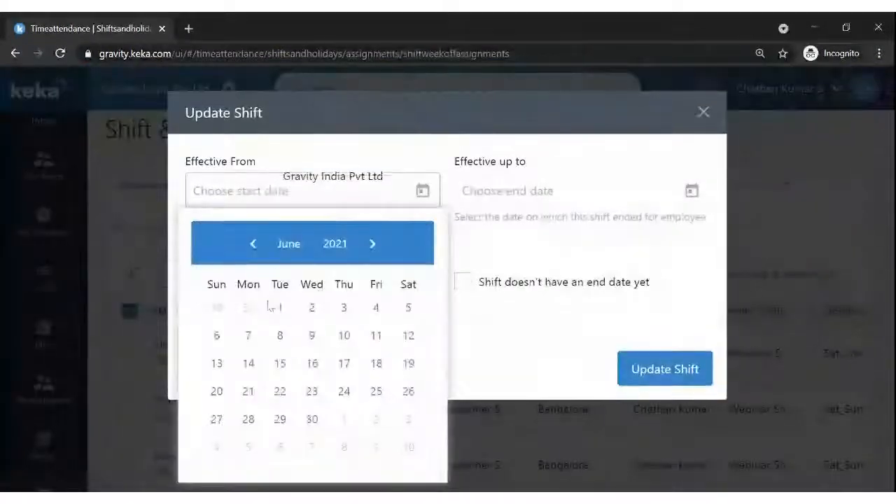
{"action": "left_click", "coordinate": [274, 307]}
{"action": "left_click", "coordinate": [532, 191]}
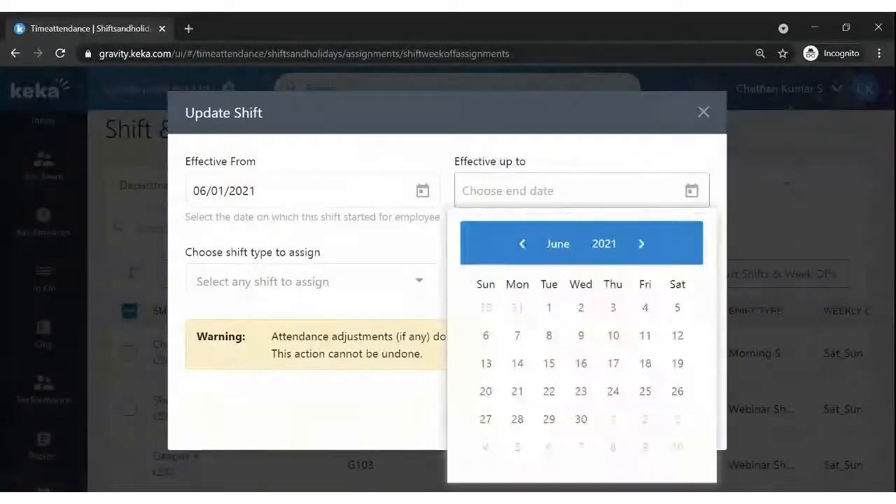
{"action": "left_click", "coordinate": [581, 418]}
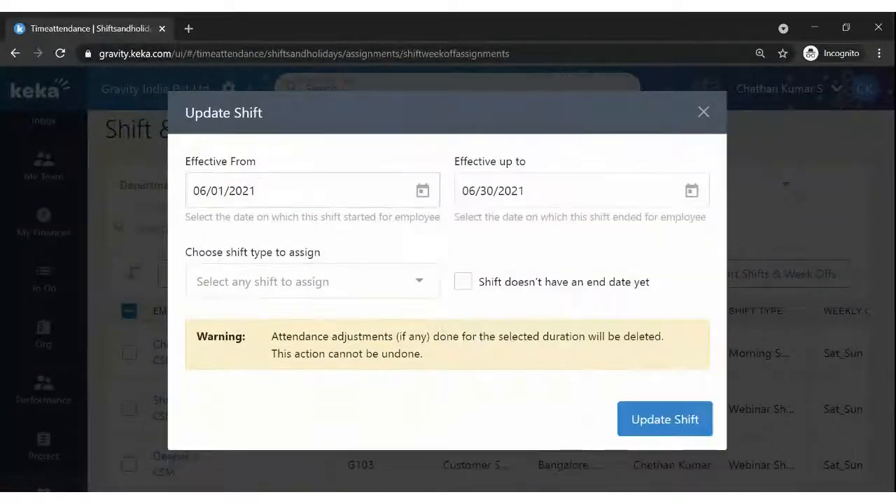
{"action": "left_click", "coordinate": [290, 281]}
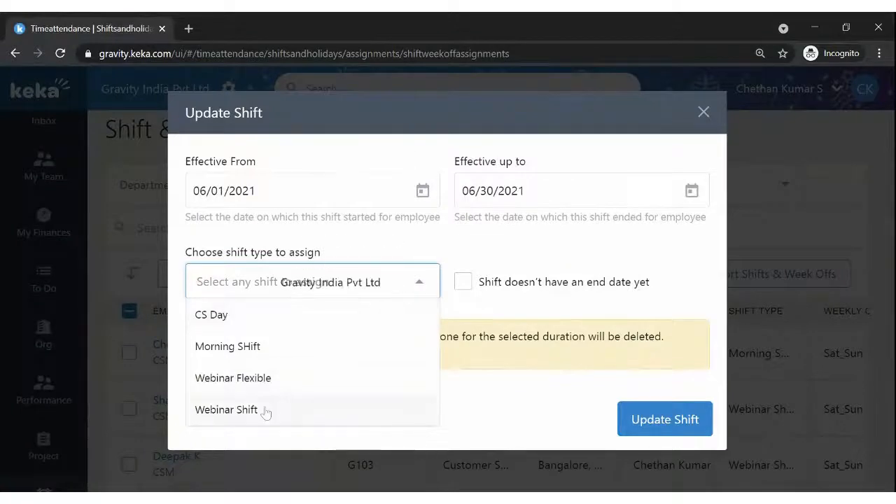
{"action": "left_click", "coordinate": [266, 379]}
{"action": "left_click", "coordinate": [651, 419]}
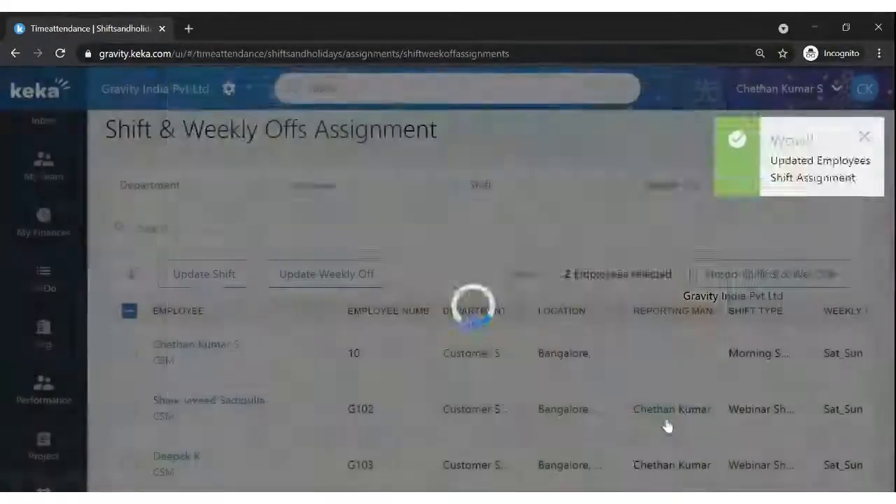
- Open the Weekly Offs under Shift & Weekly Offs and review the default Sat_Sun weekly off
{"action": "scroll", "coordinate": [356, 292], "scroll_direction": "up", "scroll_amount": 3}
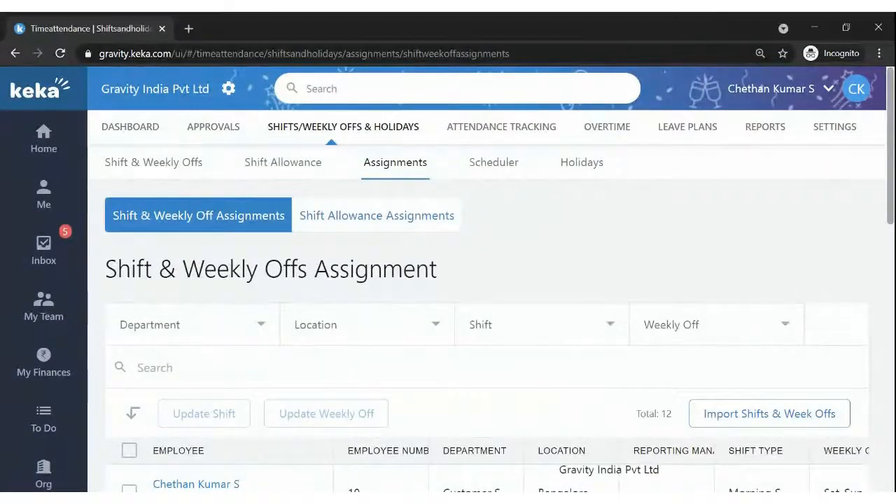
{"action": "scroll", "coordinate": [324, 300], "scroll_direction": "down", "scroll_amount": 1}
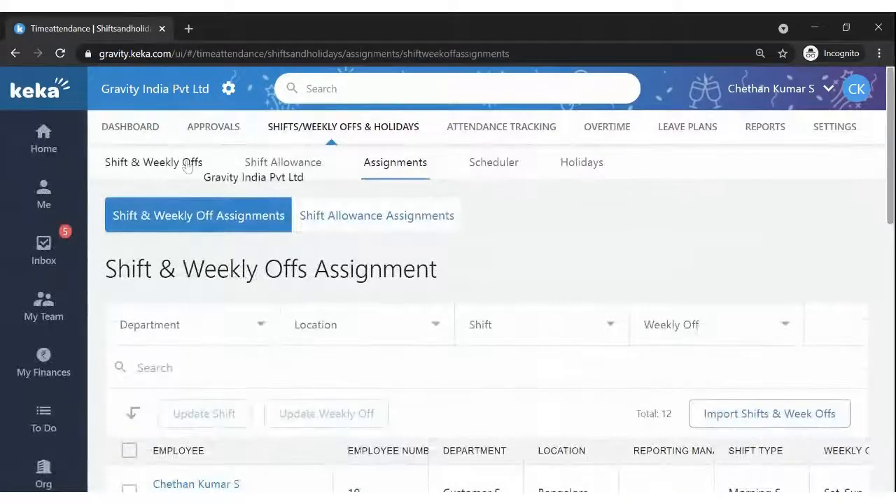
{"action": "left_click", "coordinate": [172, 158]}
{"action": "left_click", "coordinate": [193, 214]}
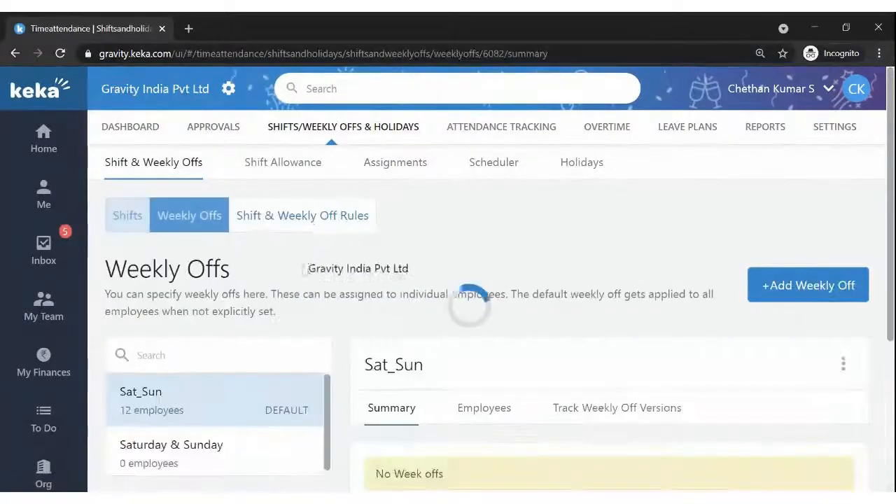
{"action": "scroll", "coordinate": [289, 384], "scroll_direction": "down", "scroll_amount": 3}
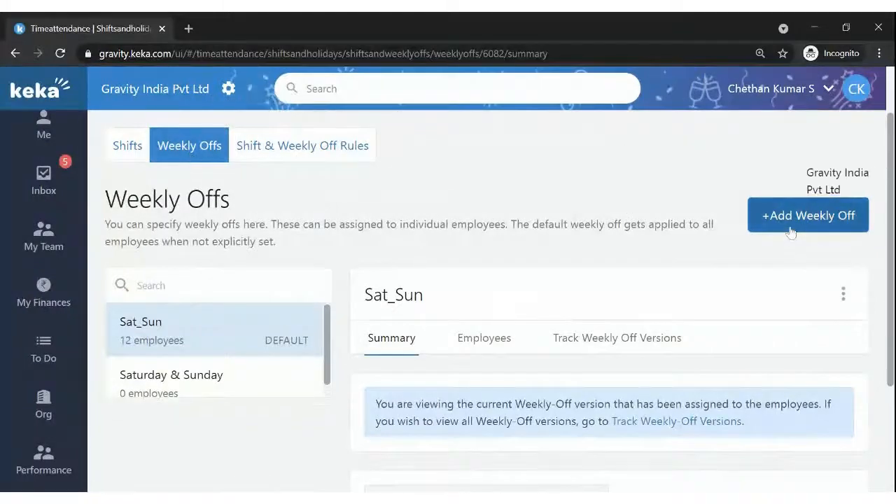
- Start a new weekly off with Saturday as off day, adding Sunday to view its week options and then removing it
{"action": "left_click", "coordinate": [790, 232]}
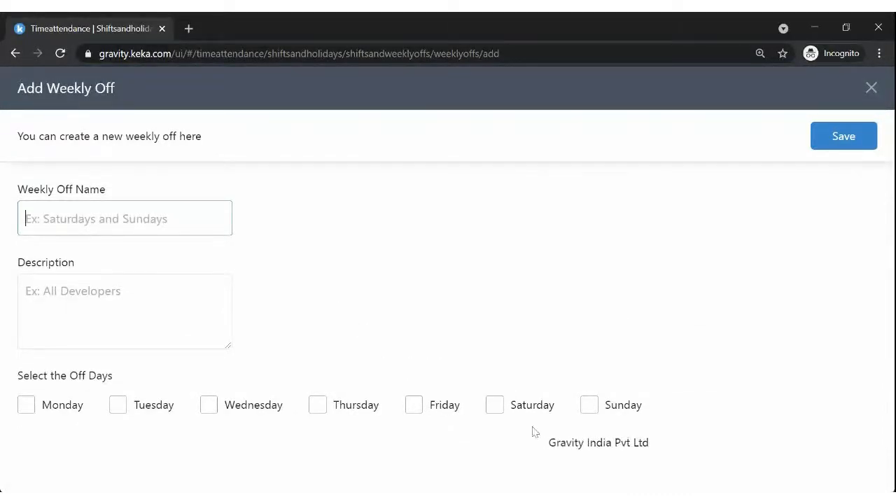
{"action": "left_click", "coordinate": [494, 406]}
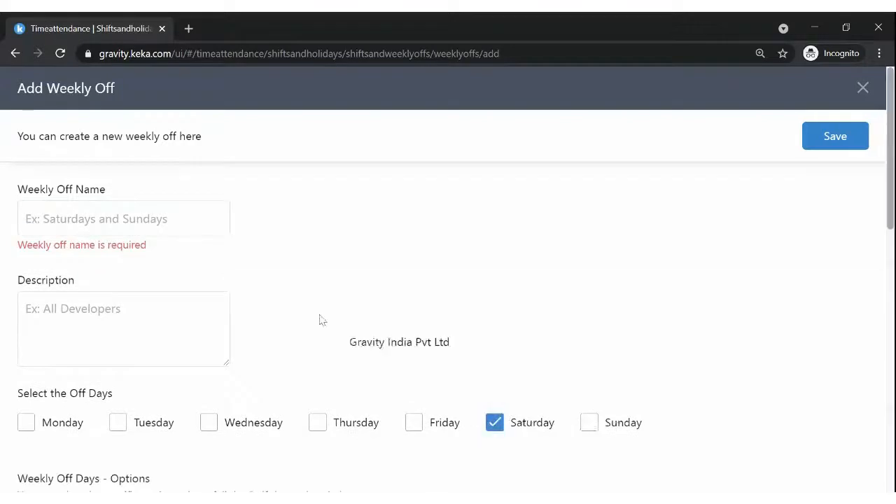
{"action": "scroll", "coordinate": [308, 308], "scroll_direction": "down", "scroll_amount": 2}
{"action": "left_click", "coordinate": [592, 287]}
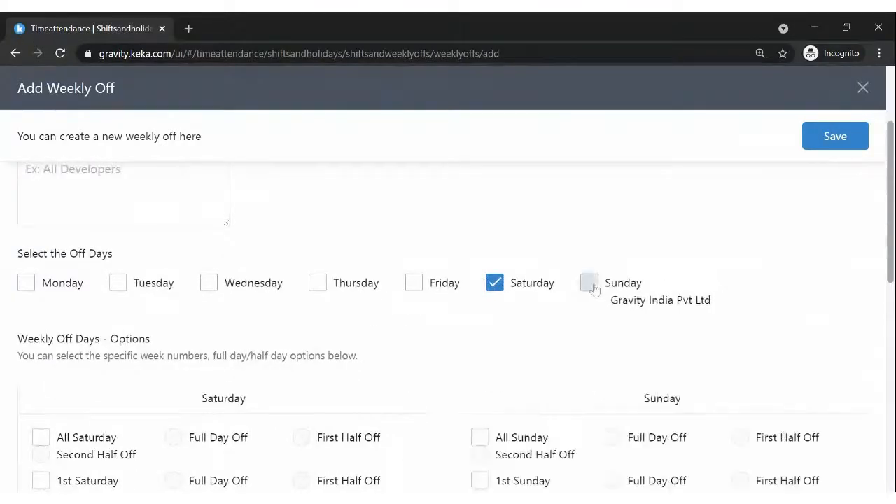
{"action": "scroll", "coordinate": [489, 315], "scroll_direction": "down", "scroll_amount": 5}
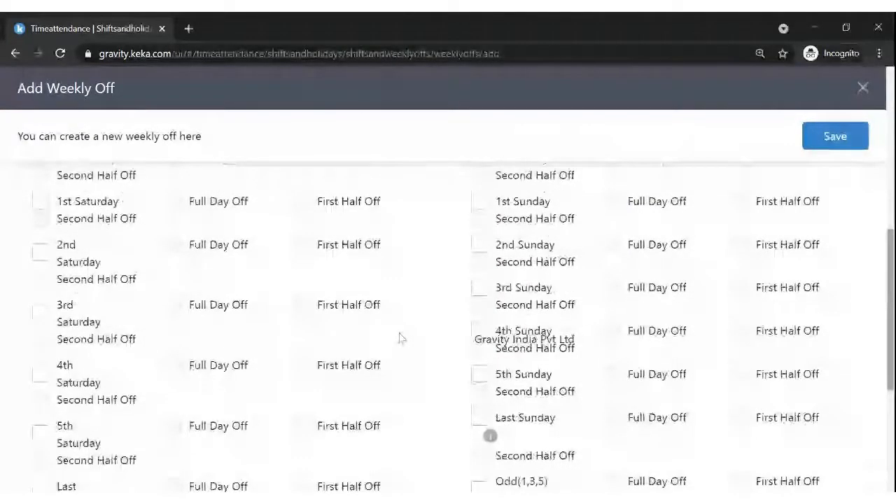
{"action": "scroll", "coordinate": [280, 339], "scroll_direction": "up", "scroll_amount": 5}
{"action": "left_click", "coordinate": [591, 213]}
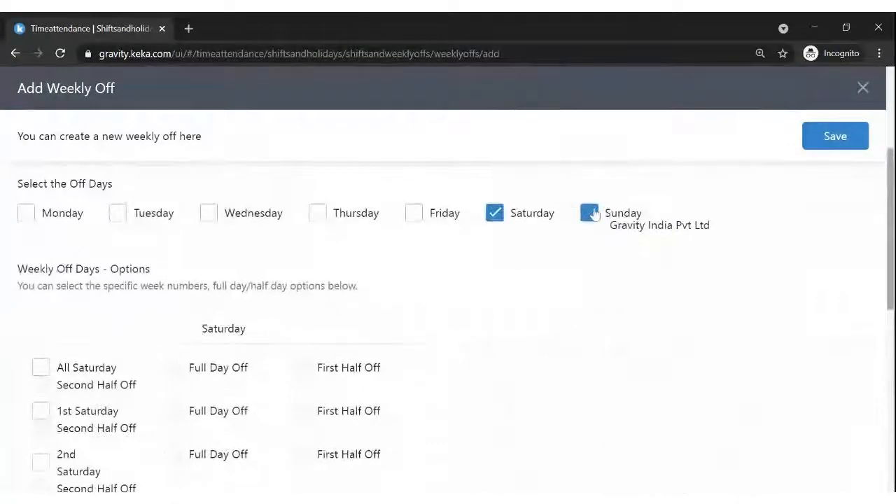
- Try All Saturday, then mark only the 1st and 3rd Saturdays as off, with the 1st Saturday as First Half Off
{"action": "scroll", "coordinate": [434, 315], "scroll_direction": "down", "scroll_amount": 3}
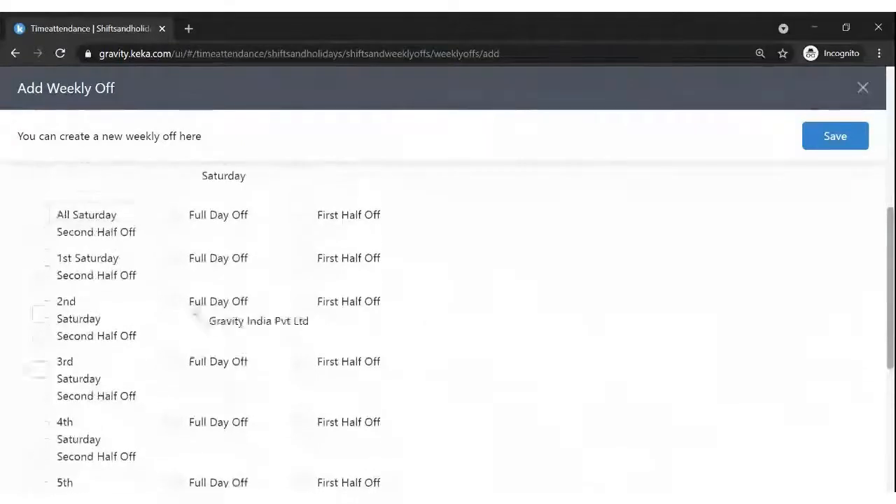
{"action": "scroll", "coordinate": [196, 314], "scroll_direction": "up", "scroll_amount": 1}
{"action": "left_click", "coordinate": [39, 229]}
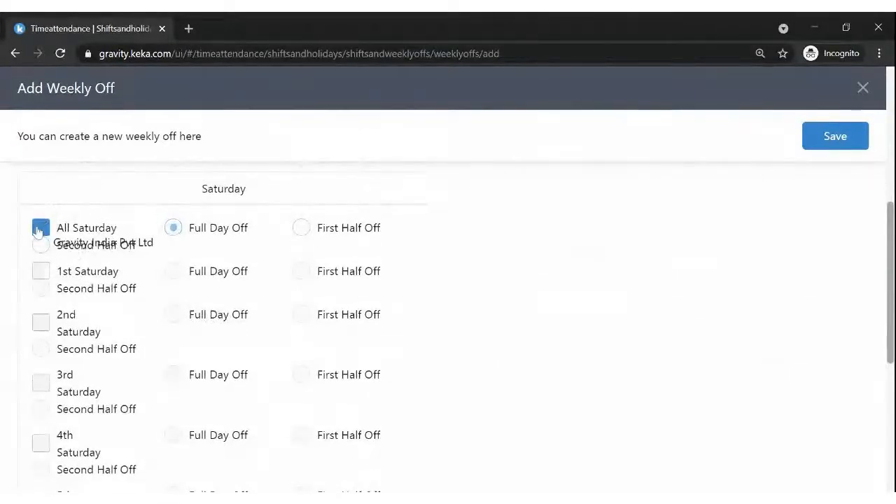
{"action": "left_click", "coordinate": [39, 229]}
{"action": "left_click", "coordinate": [40, 272]}
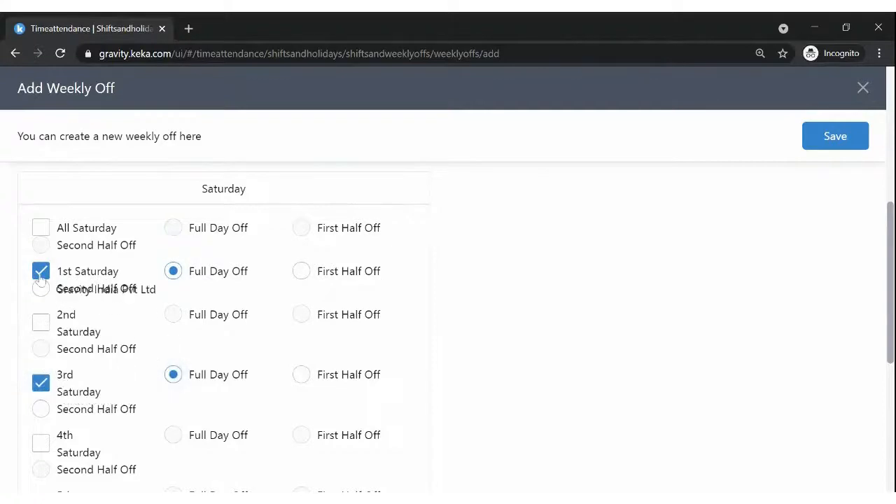
{"action": "left_click", "coordinate": [300, 272]}
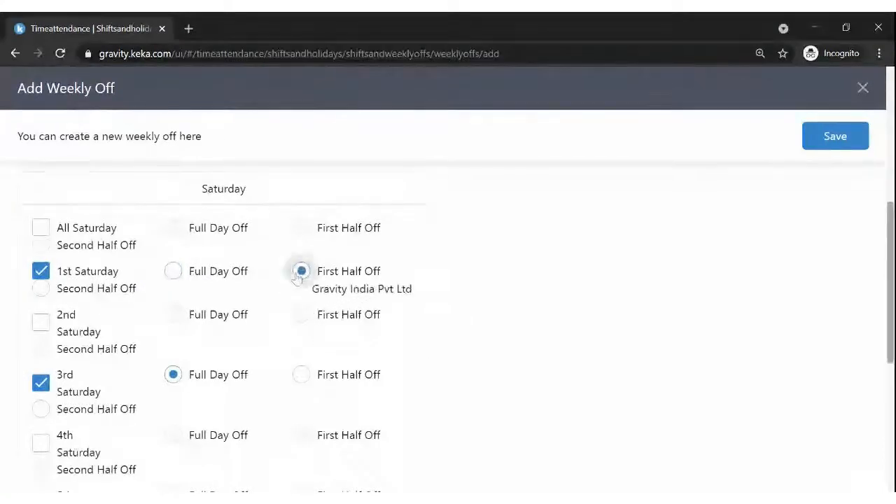
- Look through the new weekly off form's name, description and Saturday options, and close it without saving
{"action": "scroll", "coordinate": [314, 361], "scroll_direction": "up", "scroll_amount": 4}
{"action": "scroll", "coordinate": [314, 362], "scroll_direction": "up", "scroll_amount": 2}
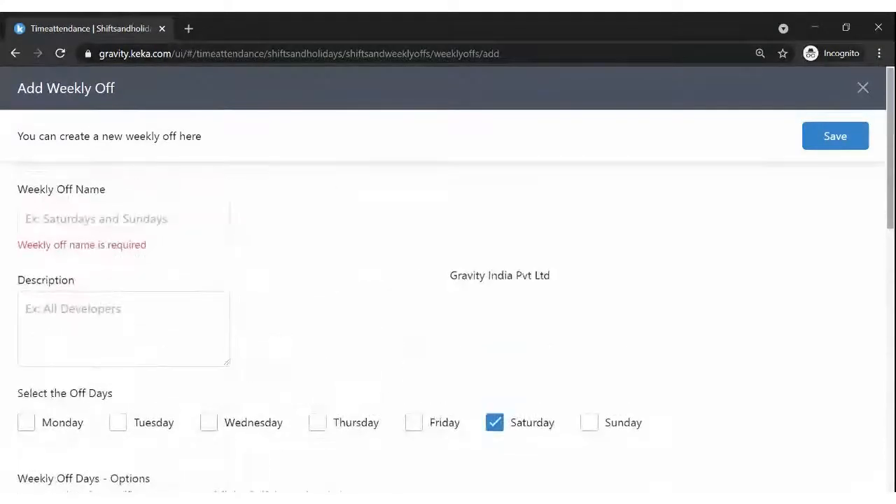
{"action": "scroll", "coordinate": [402, 297], "scroll_direction": "down", "scroll_amount": 10}
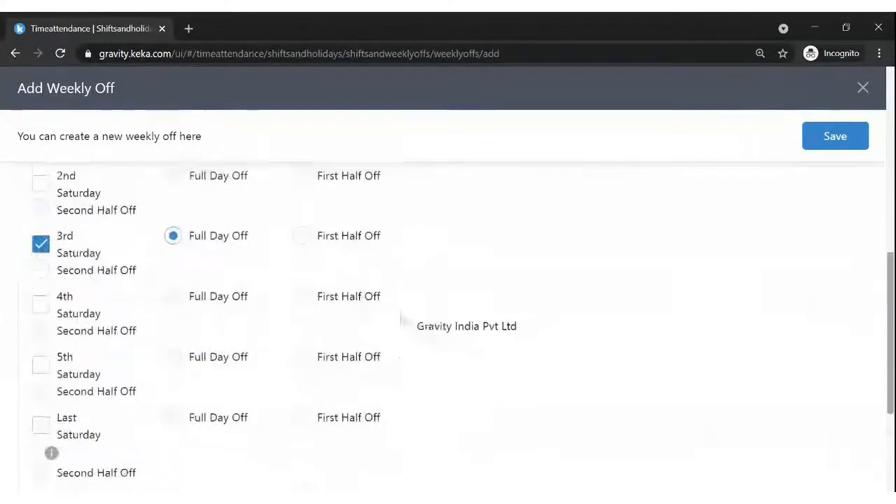
{"action": "scroll", "coordinate": [396, 390], "scroll_direction": "up", "scroll_amount": 10}
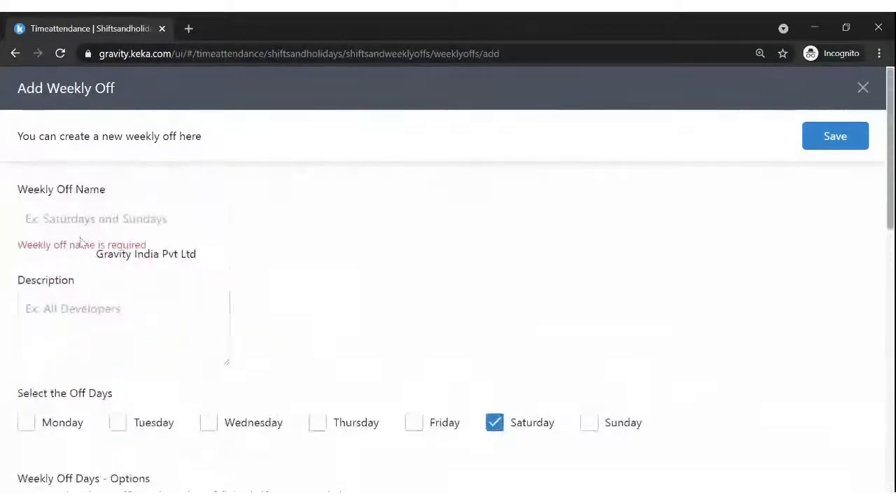
{"action": "left_click", "coordinate": [862, 90]}
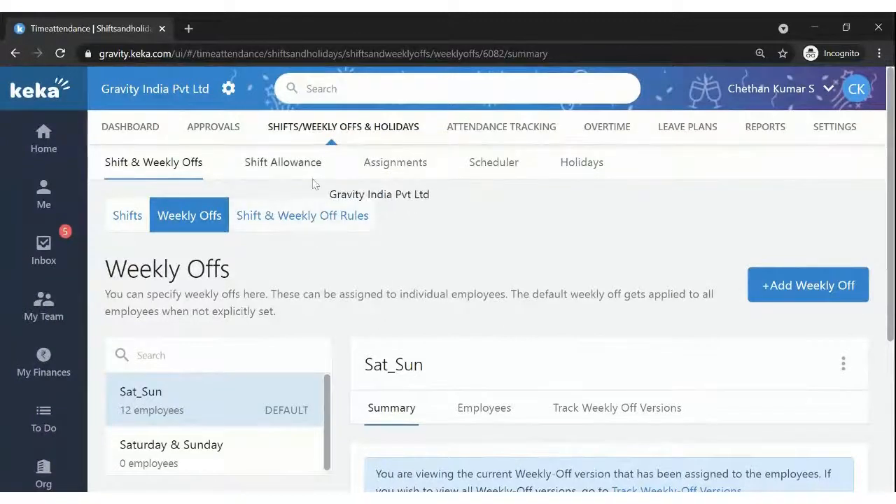
- Open the Shift & Weekly Off Rules and review the summary of the test rule
{"action": "left_click", "coordinate": [294, 216]}
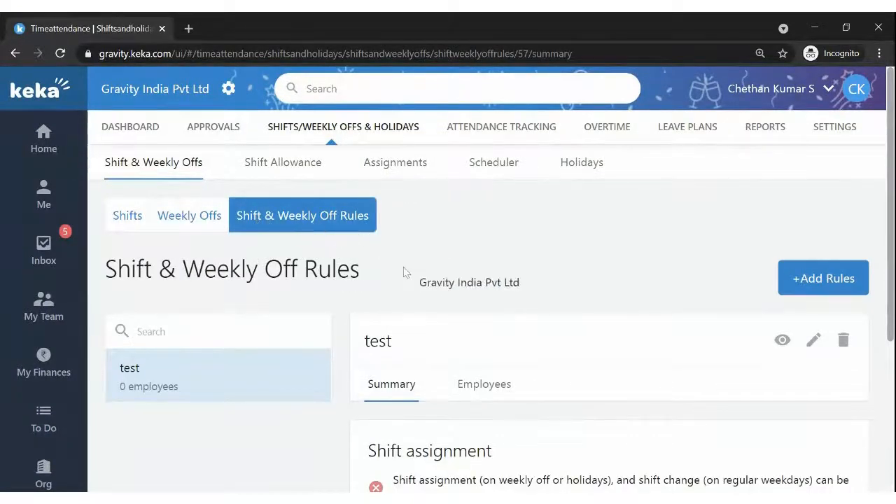
{"action": "scroll", "coordinate": [552, 304], "scroll_direction": "down", "scroll_amount": 2}
{"action": "scroll", "coordinate": [552, 304], "scroll_direction": "up", "scroll_amount": 1}
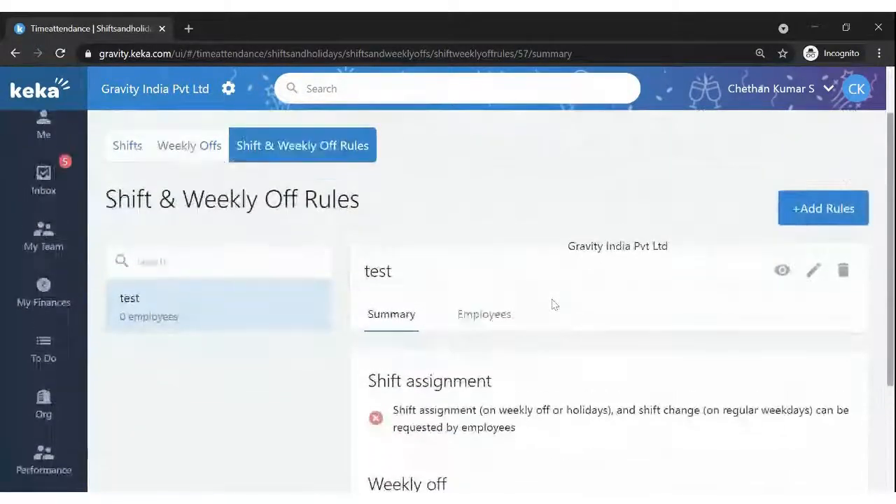
{"action": "scroll", "coordinate": [419, 384], "scroll_direction": "up", "scroll_amount": 1}
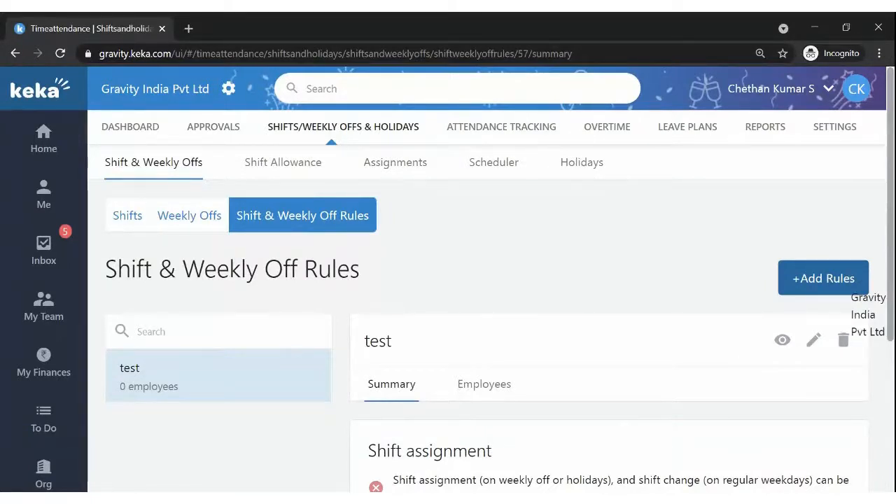
- Start a new shift and weekly off rule and name it "Webinar Shifts rules"
{"action": "left_click", "coordinate": [782, 282]}
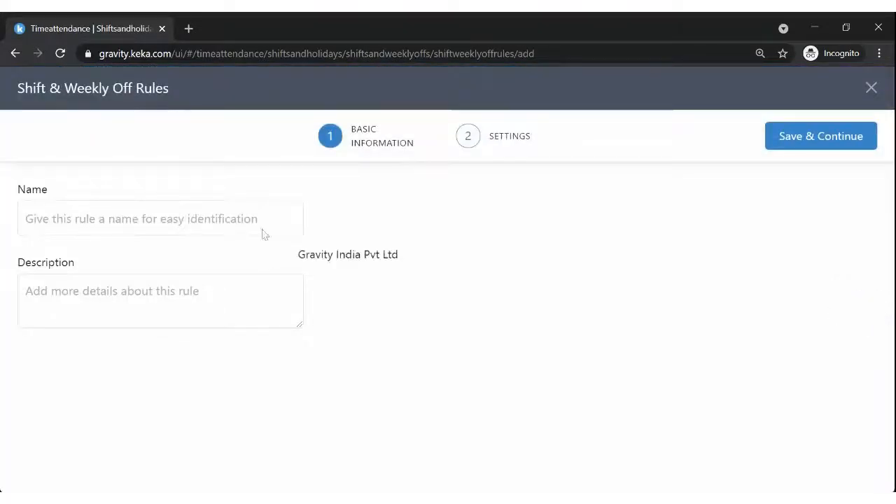
{"action": "left_click", "coordinate": [263, 229]}
{"action": "type", "text": "Webinar Shif"}
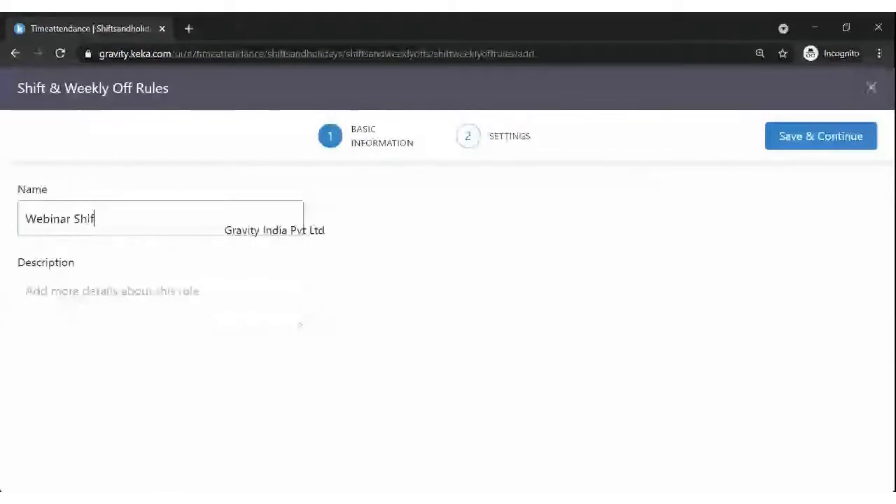
{"action": "type", "text": "ts eule"}
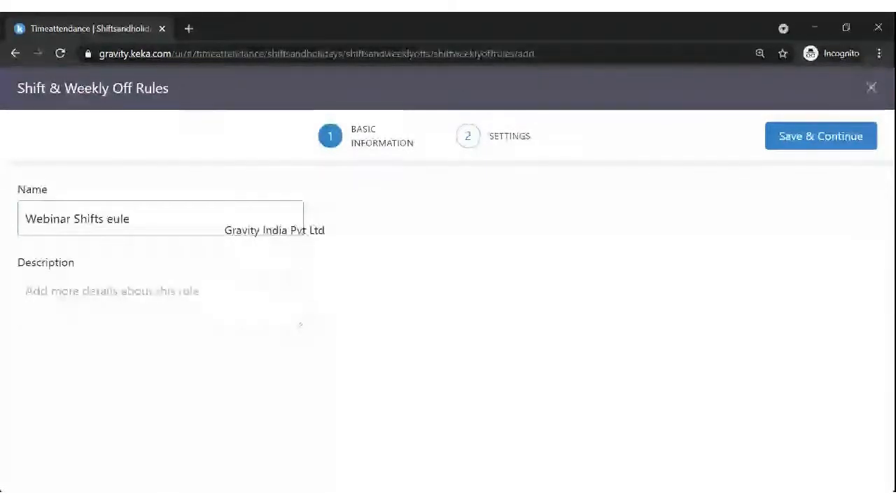
{"action": "key", "text": "BackSpace"}
{"action": "key", "text": "BackSpace"}
{"action": "key", "text": "BackSpace"}
{"action": "key", "text": "BackSpace"}
{"action": "type", "text": "rules"}
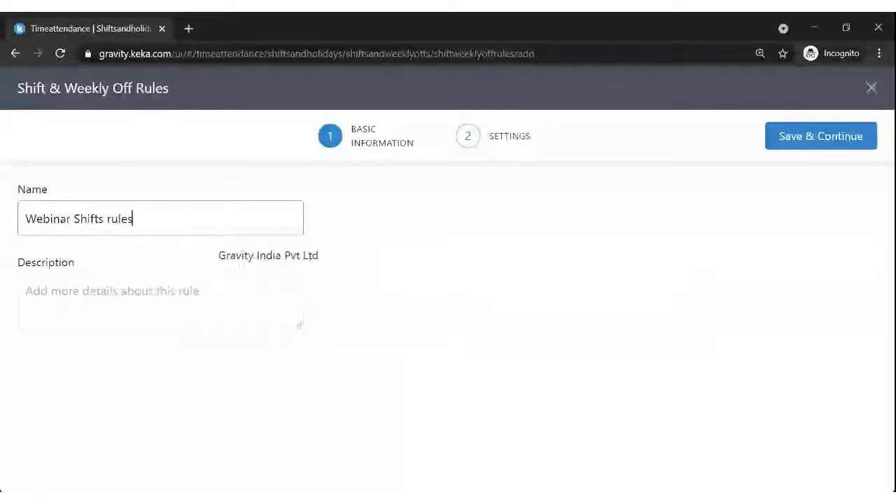
- Copy the rule's name into its description, save the basic information and continue to the request settings
{"action": "key", "text": "ctrl+a"}
{"action": "key", "text": "ctrl+c"}
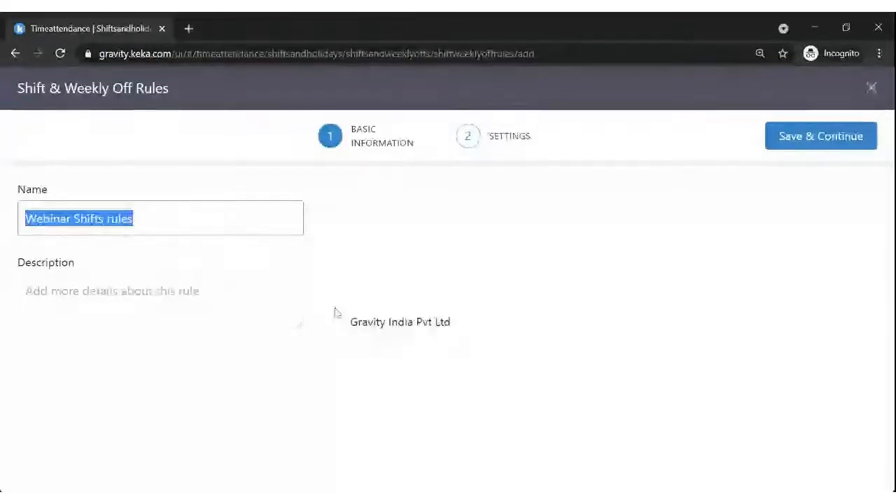
{"action": "left_click", "coordinate": [280, 301]}
{"action": "key", "text": "ctrl+v"}
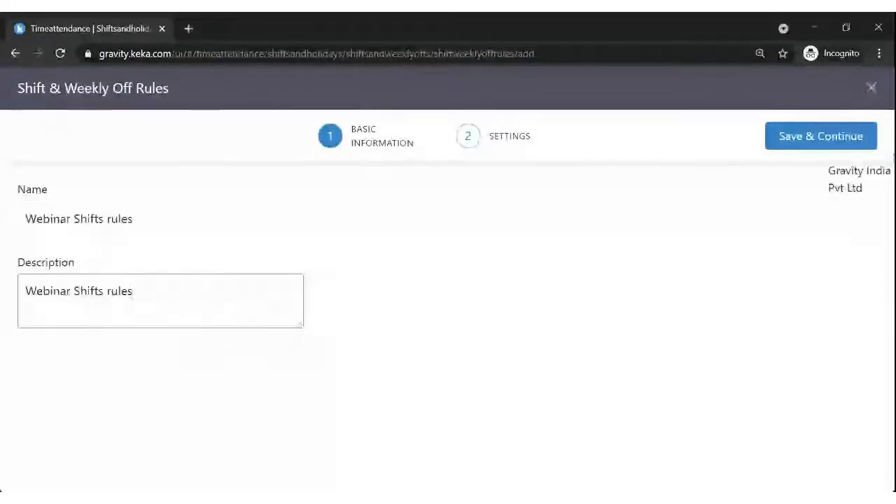
{"action": "left_click", "coordinate": [825, 140]}
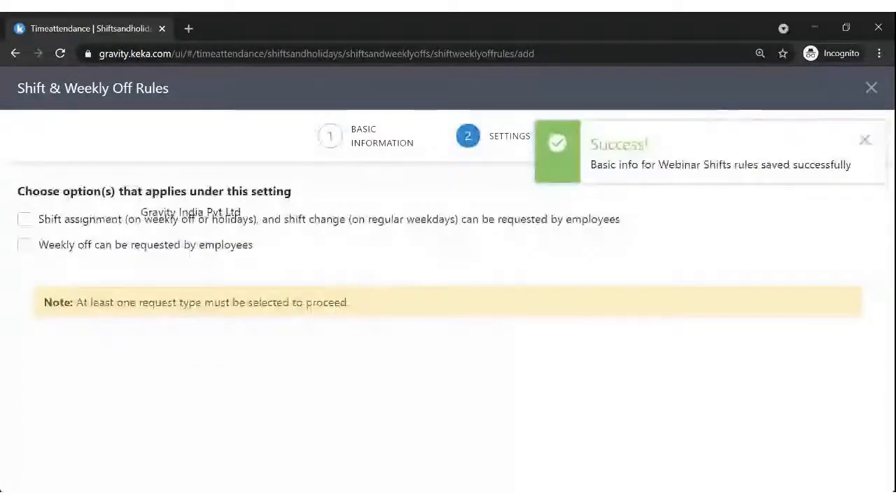
{"action": "left_click_drag", "start_coordinate": [64, 193], "coordinate": [256, 194]}
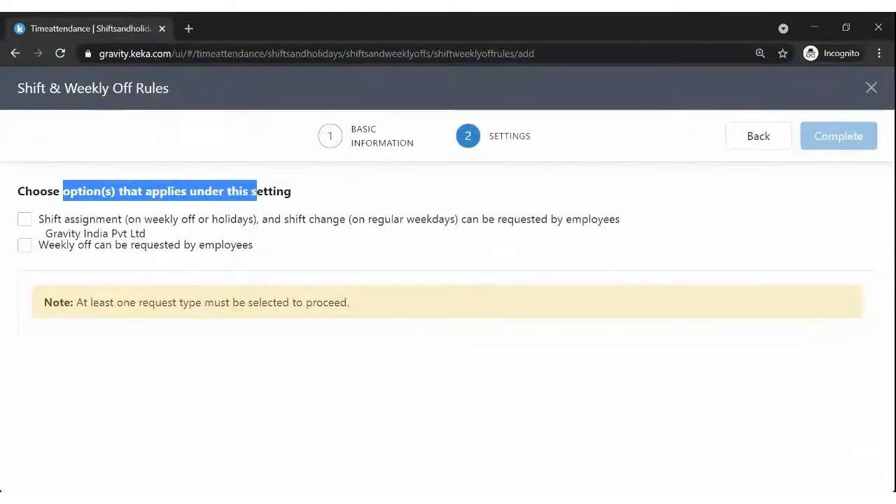
- Let employees request shift assignments and changes, choosing from the Webinar Flexible and Webinar Shift shifts
{"action": "left_click", "coordinate": [24, 221]}
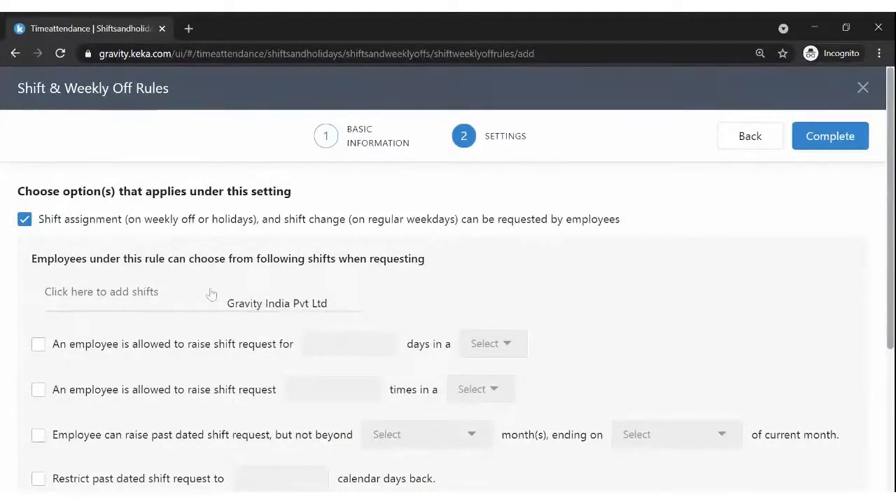
{"action": "scroll", "coordinate": [168, 287], "scroll_direction": "down", "scroll_amount": 1}
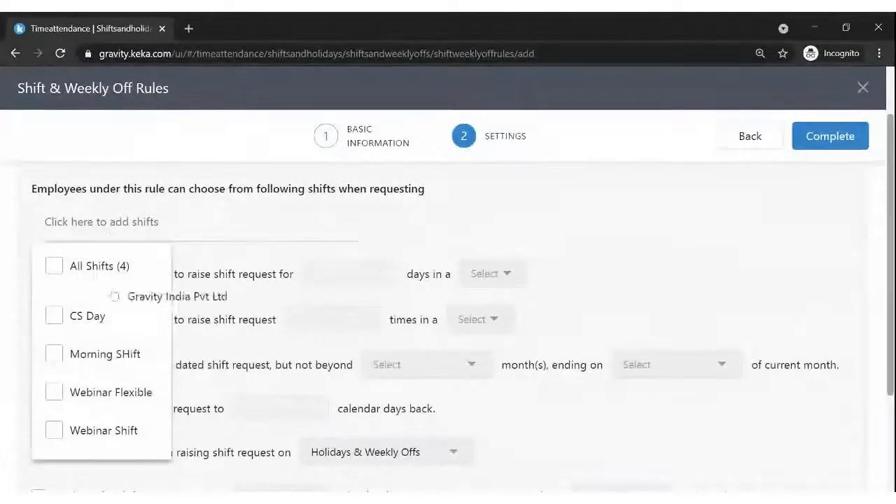
{"action": "left_click", "coordinate": [58, 394]}
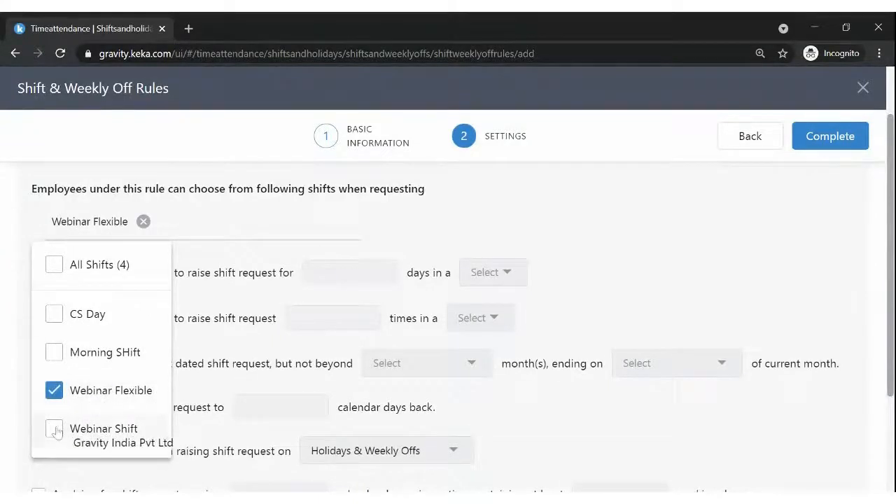
{"action": "left_click", "coordinate": [56, 429]}
{"action": "left_click", "coordinate": [533, 209]}
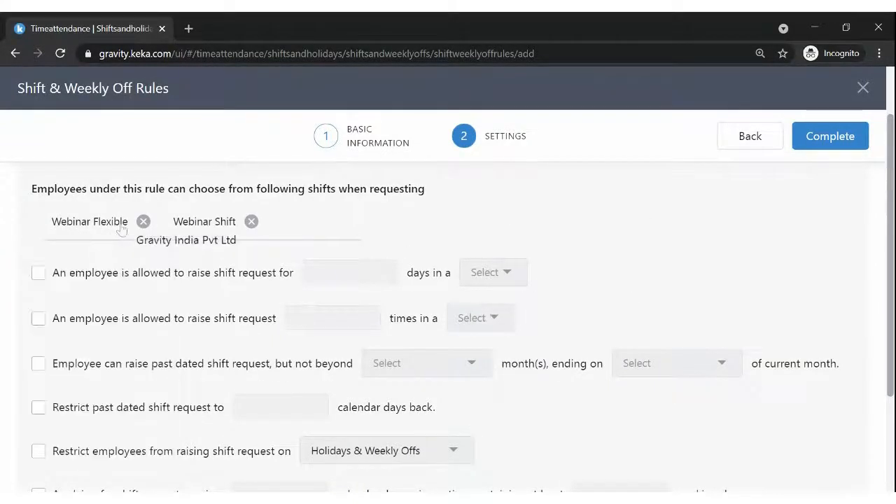
- Limit shift requests to 2 days in a week
{"action": "left_click", "coordinate": [37, 276]}
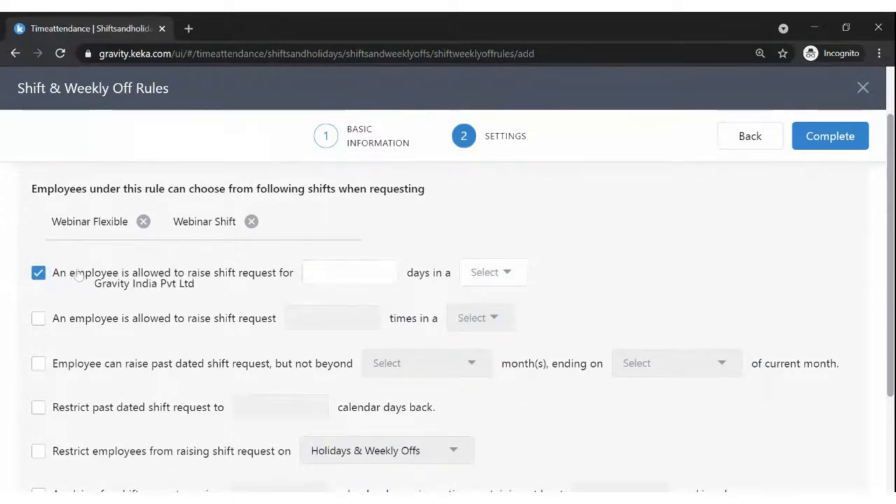
{"action": "left_click_drag", "start_coordinate": [73, 274], "coordinate": [233, 275]}
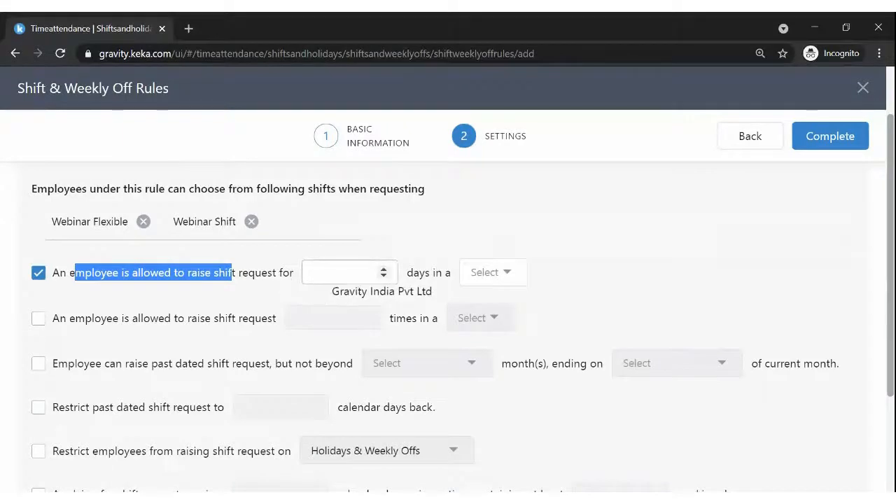
{"action": "left_click", "coordinate": [492, 273]}
{"action": "left_click", "coordinate": [488, 304]}
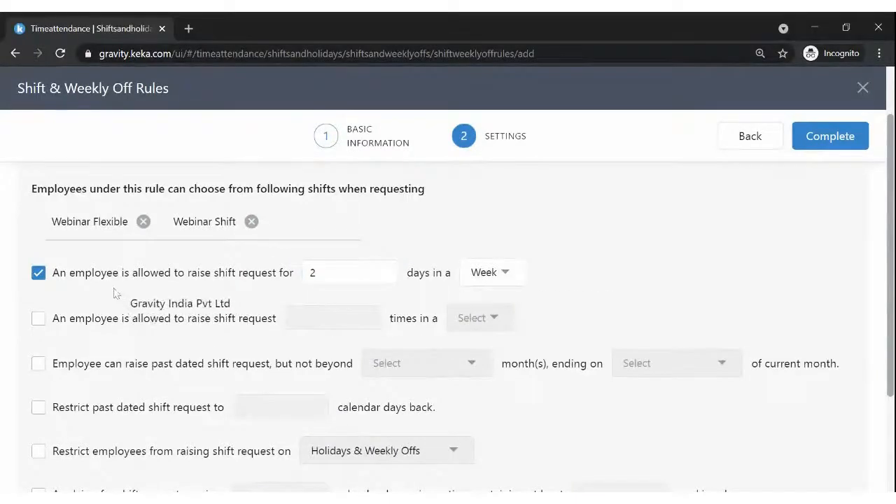
- Allow employees to raise shift requests 5 times in a month, and turn off the limit on days per week
{"action": "left_click", "coordinate": [41, 322]}
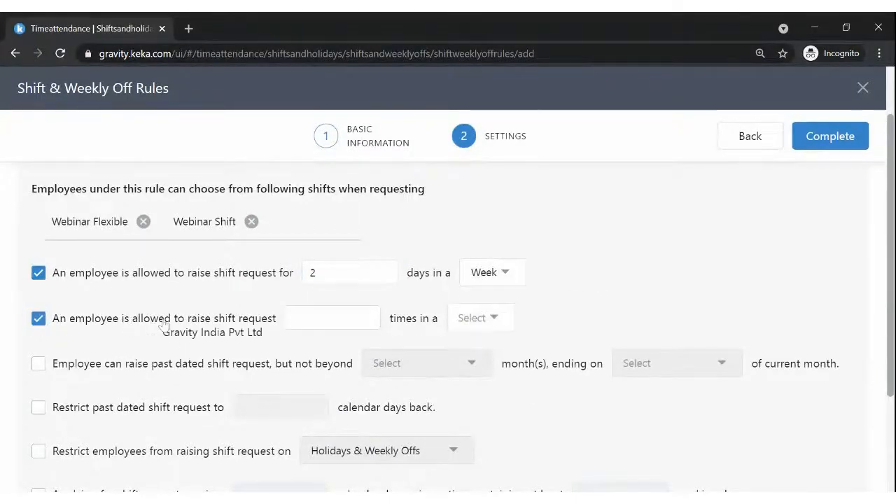
{"action": "left_click", "coordinate": [471, 319]}
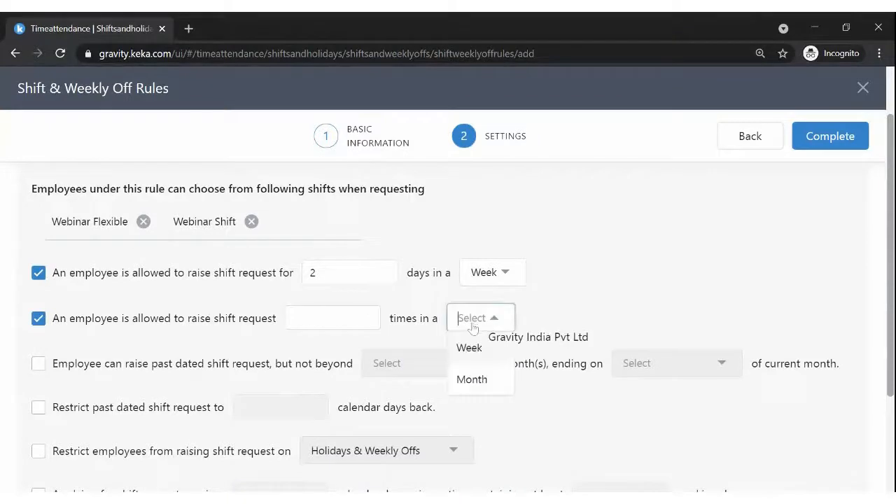
{"action": "left_click", "coordinate": [475, 373]}
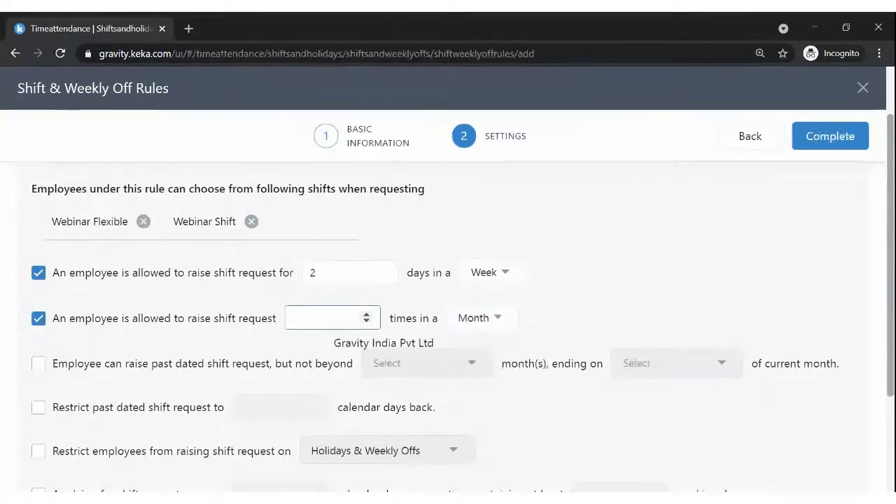
{"action": "type", "text": "5"}
{"action": "left_click", "coordinate": [38, 272]}
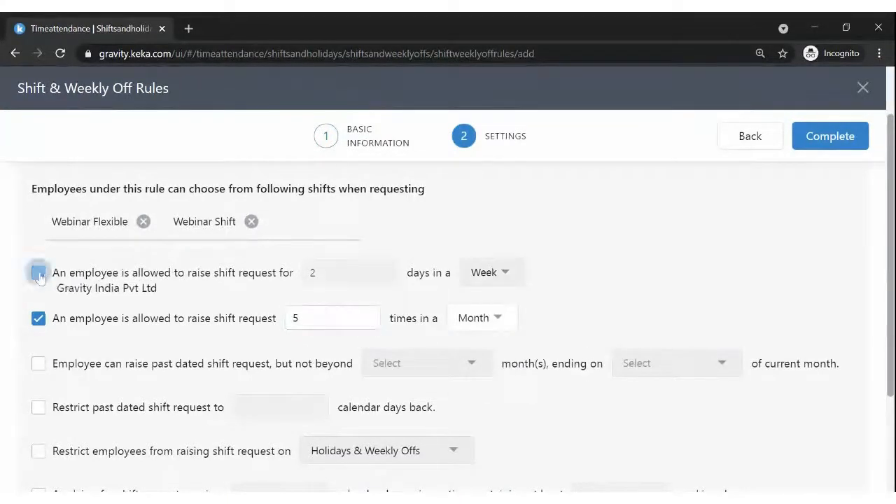
{"action": "left_click_drag", "start_coordinate": [81, 329], "coordinate": [558, 314]}
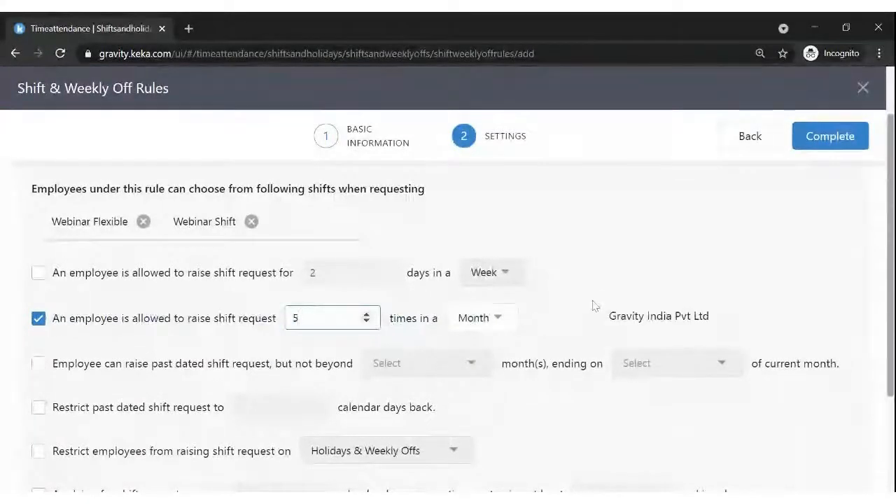
- Allow past dated shift requests not beyond the current month, ending on day 28 of the current month
{"action": "scroll", "coordinate": [592, 306], "scroll_direction": "down", "scroll_amount": 1}
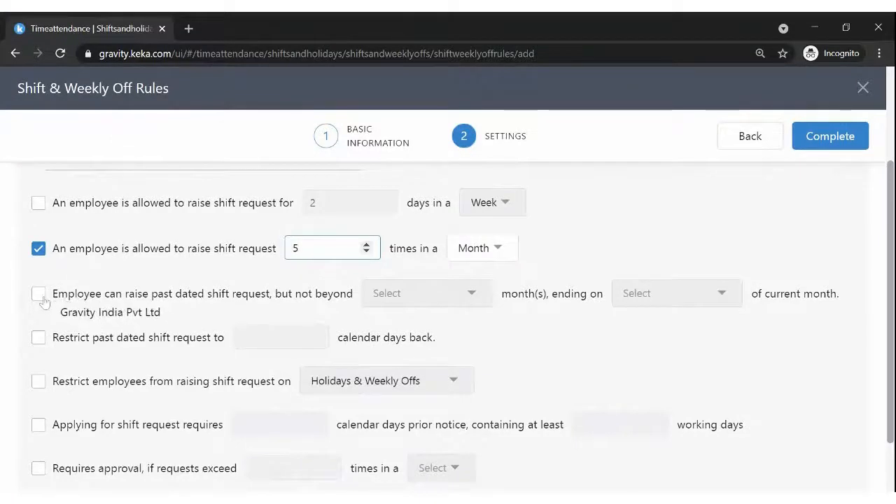
{"action": "left_click_drag", "start_coordinate": [95, 294], "coordinate": [315, 297]}
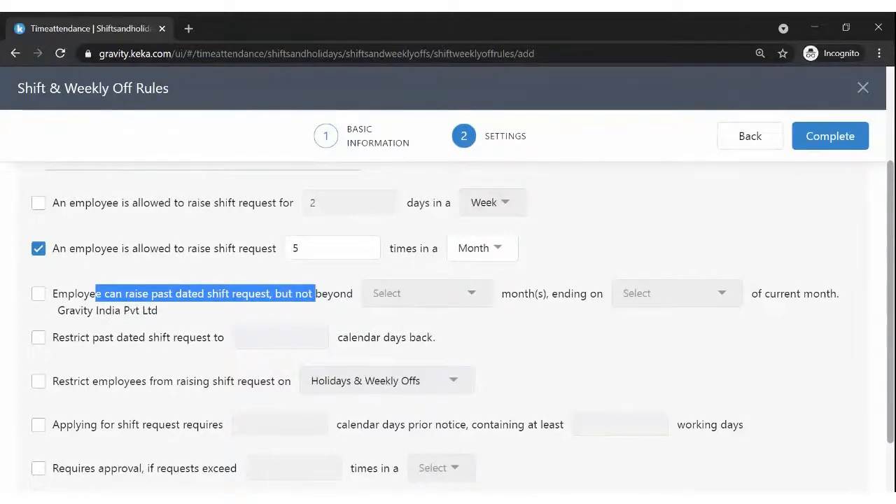
{"action": "left_click", "coordinate": [39, 294]}
{"action": "left_click", "coordinate": [410, 294]}
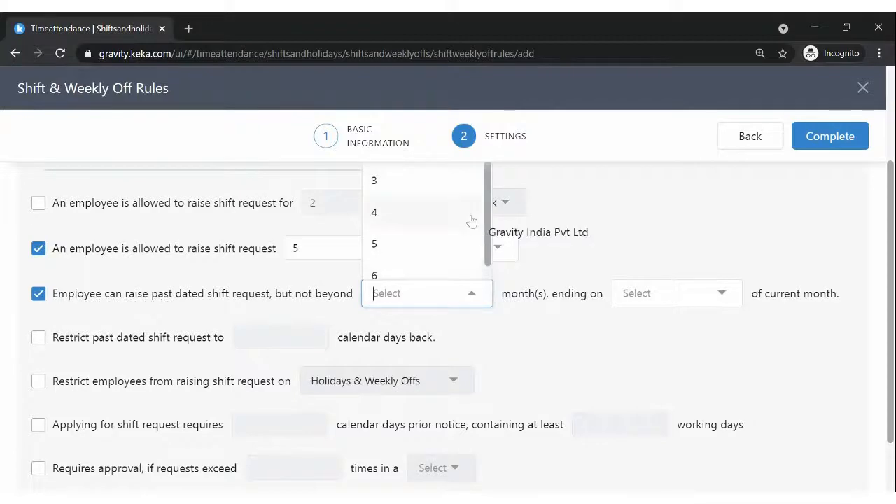
{"action": "scroll", "coordinate": [462, 242], "scroll_direction": "up", "scroll_amount": 1}
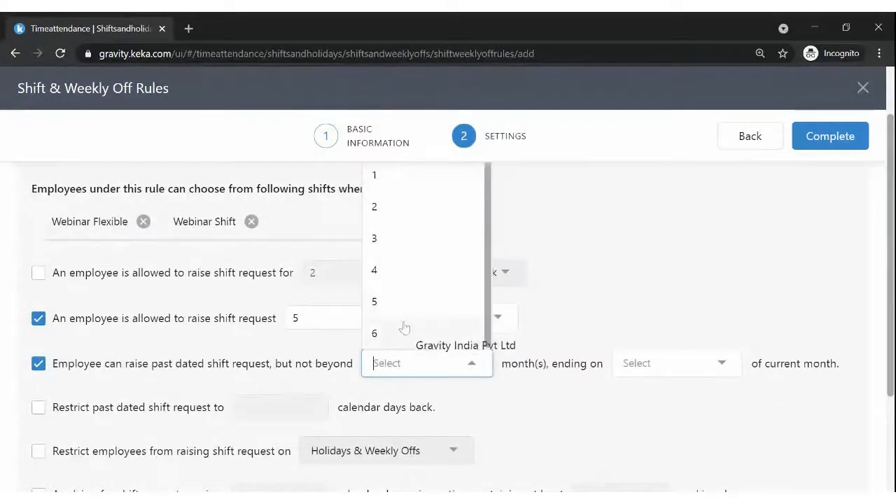
{"action": "scroll", "coordinate": [707, 312], "scroll_direction": "up", "scroll_amount": 1}
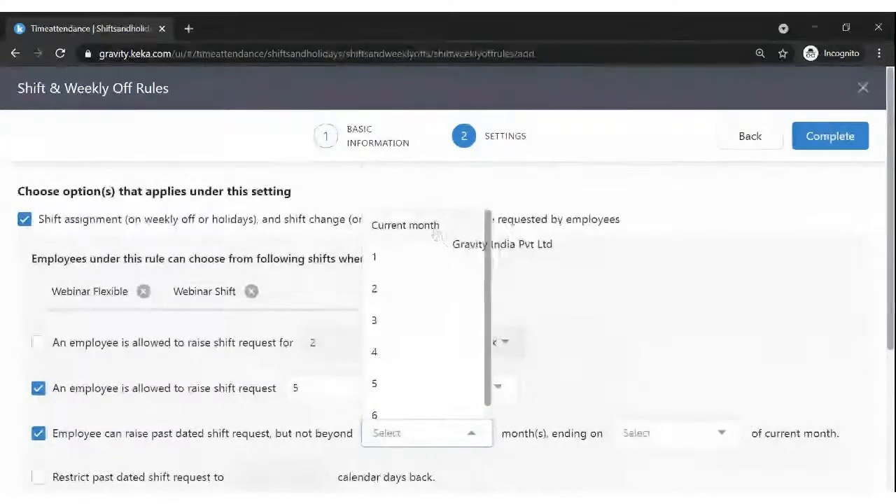
{"action": "left_click", "coordinate": [389, 228]}
{"action": "scroll", "coordinate": [490, 343], "scroll_direction": "down", "scroll_amount": 1}
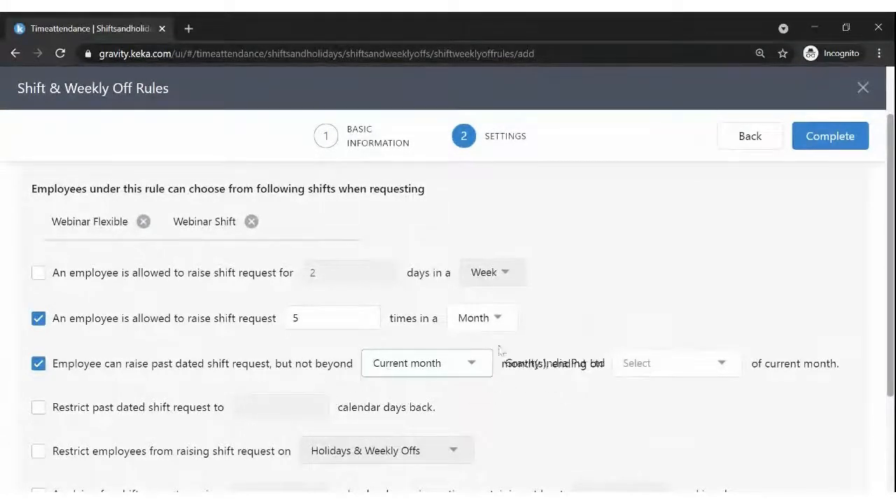
{"action": "left_click", "coordinate": [630, 363]}
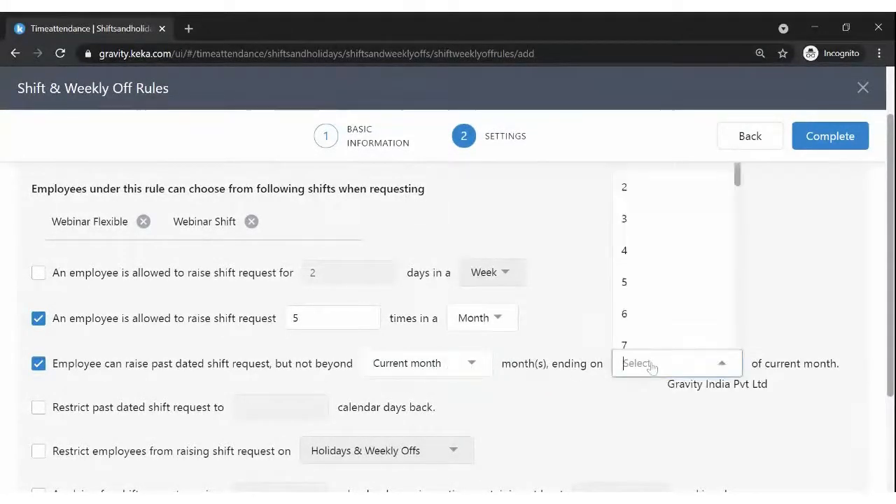
{"action": "scroll", "coordinate": [649, 291], "scroll_direction": "down", "scroll_amount": 5}
{"action": "scroll", "coordinate": [650, 291], "scroll_direction": "down", "scroll_amount": 5}
{"action": "left_click", "coordinate": [640, 312]}
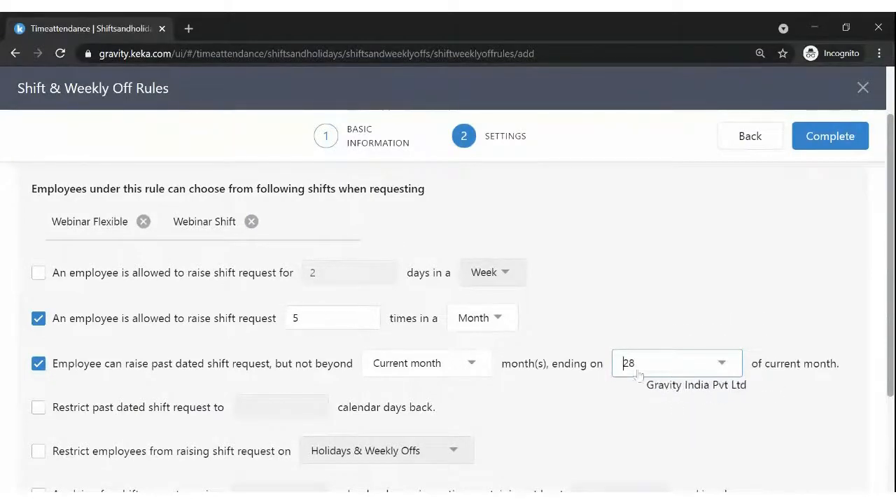
- Restrict past dated shift requests to 10 calendar days back
{"action": "scroll", "coordinate": [619, 397], "scroll_direction": "down", "scroll_amount": 1}
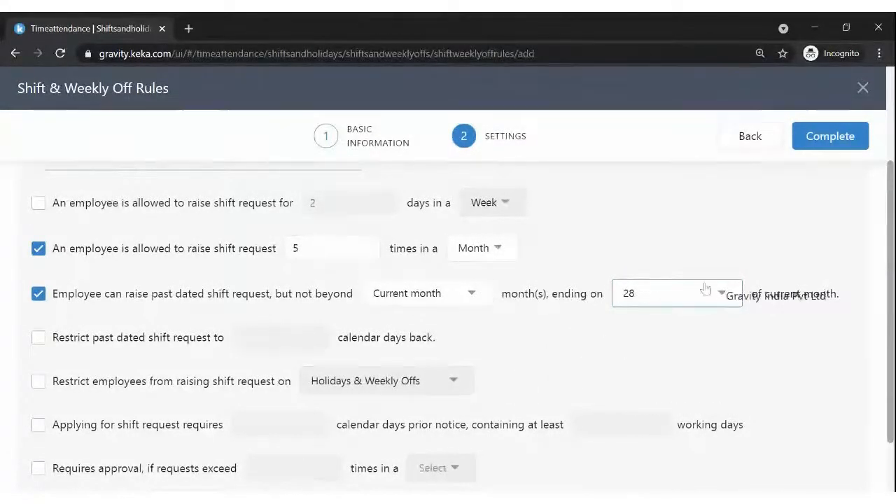
{"action": "scroll", "coordinate": [100, 337], "scroll_direction": "down", "scroll_amount": 1}
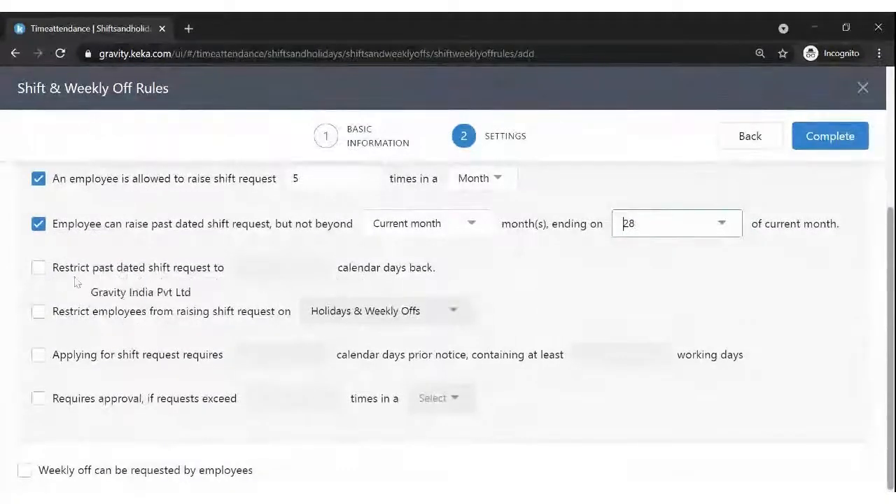
{"action": "left_click", "coordinate": [38, 268]}
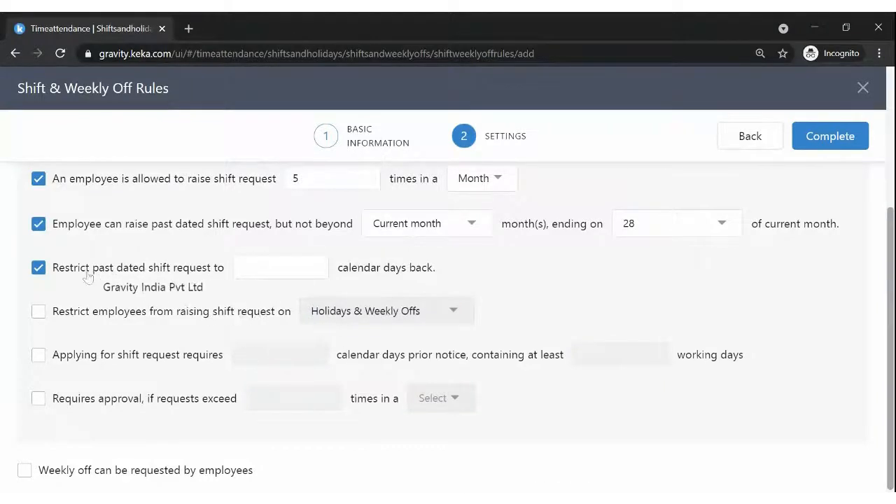
{"action": "left_click_drag", "start_coordinate": [64, 269], "coordinate": [113, 269]}
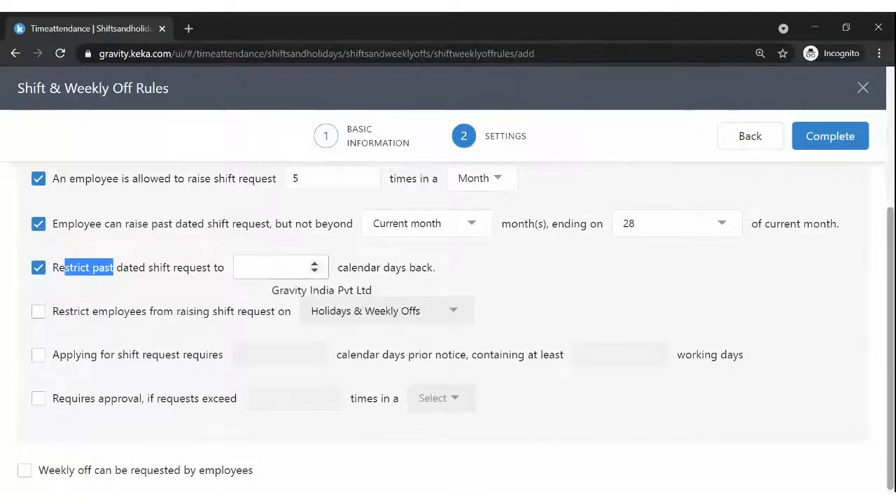
{"action": "left_click", "coordinate": [271, 268]}
{"action": "type", "text": "10"}
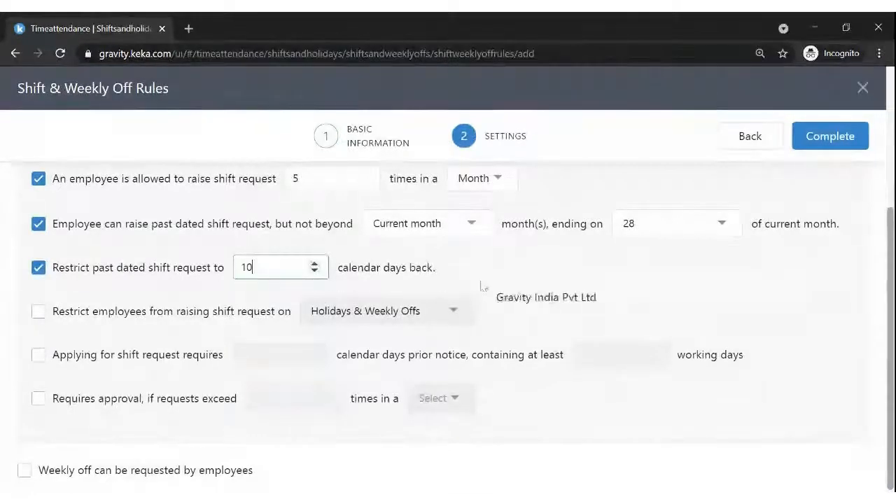
{"action": "left_click", "coordinate": [515, 271]}
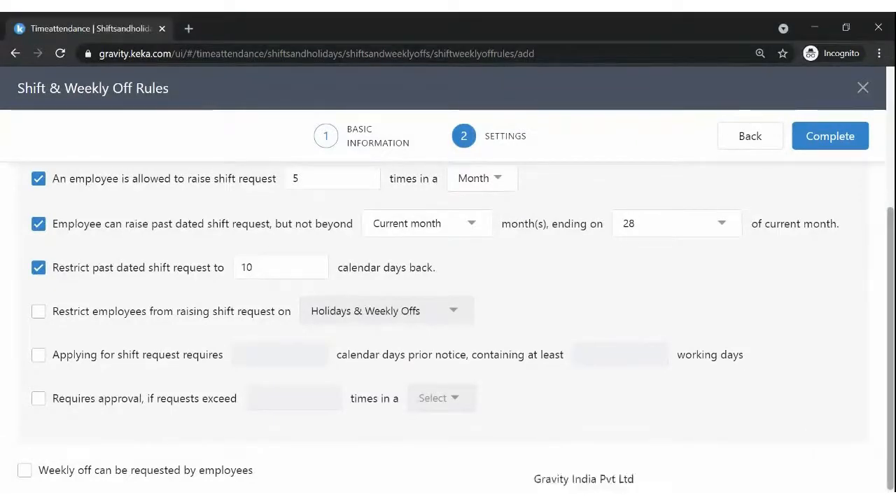
- Restrict employees from raising shift requests, trying Holidays Only before choosing Holidays & Weekly Offs
{"action": "left_click_drag", "start_coordinate": [80, 313], "coordinate": [253, 313]}
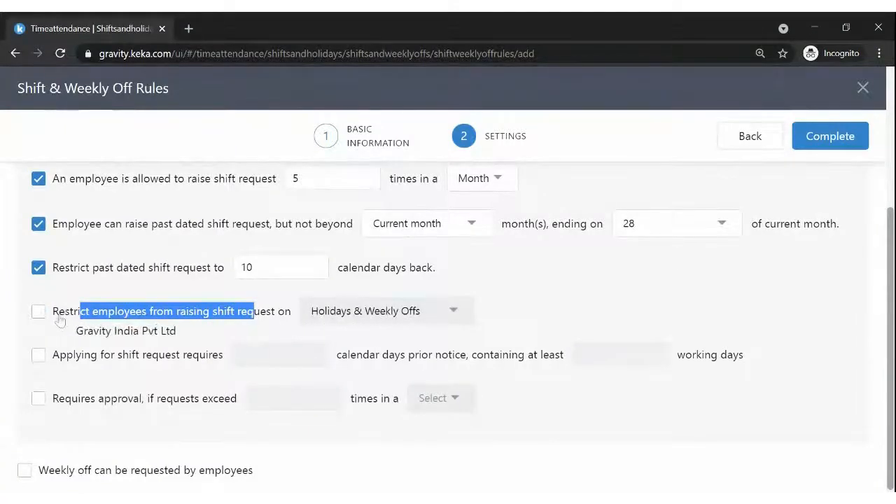
{"action": "left_click", "coordinate": [38, 312]}
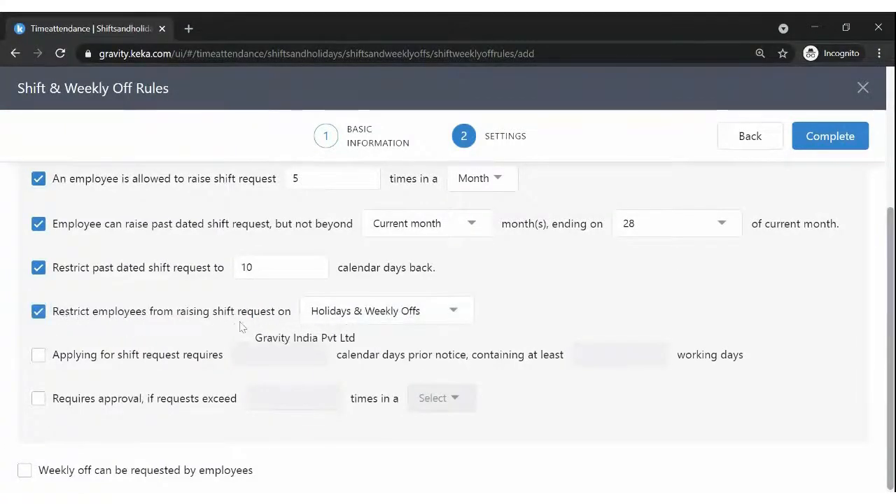
{"action": "left_click", "coordinate": [334, 319]}
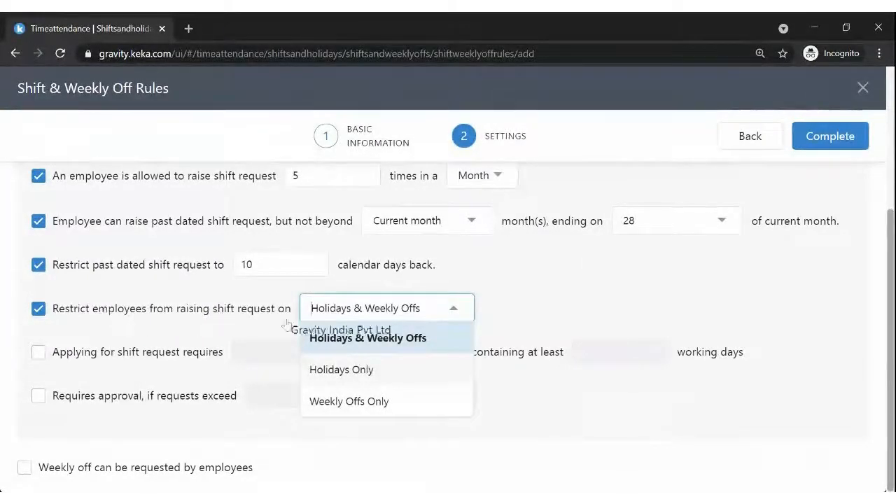
{"action": "left_click", "coordinate": [332, 371]}
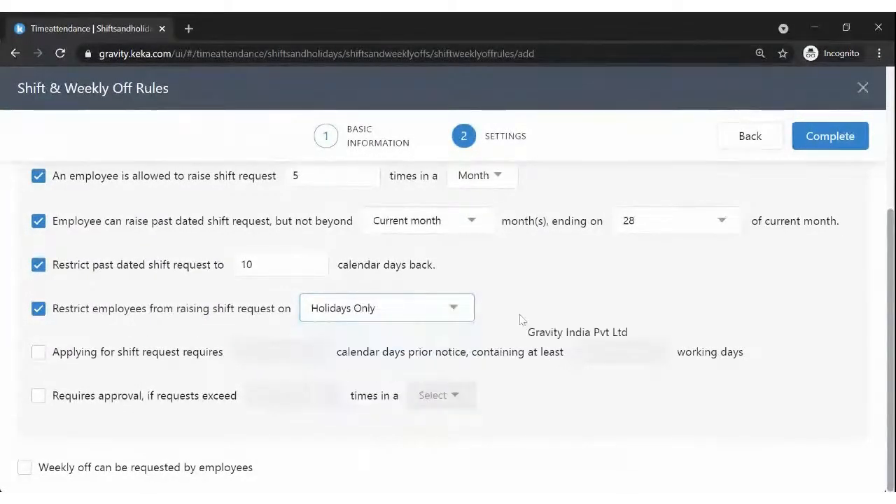
{"action": "left_click", "coordinate": [326, 312]}
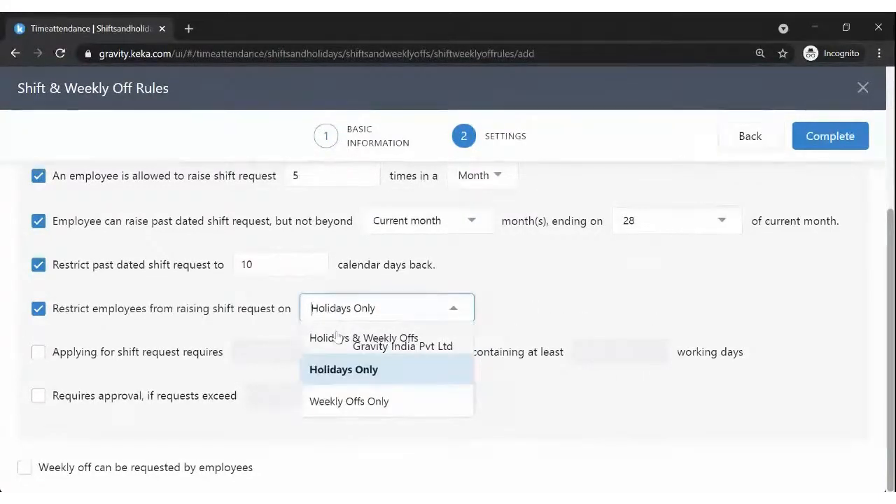
{"action": "left_click", "coordinate": [337, 338]}
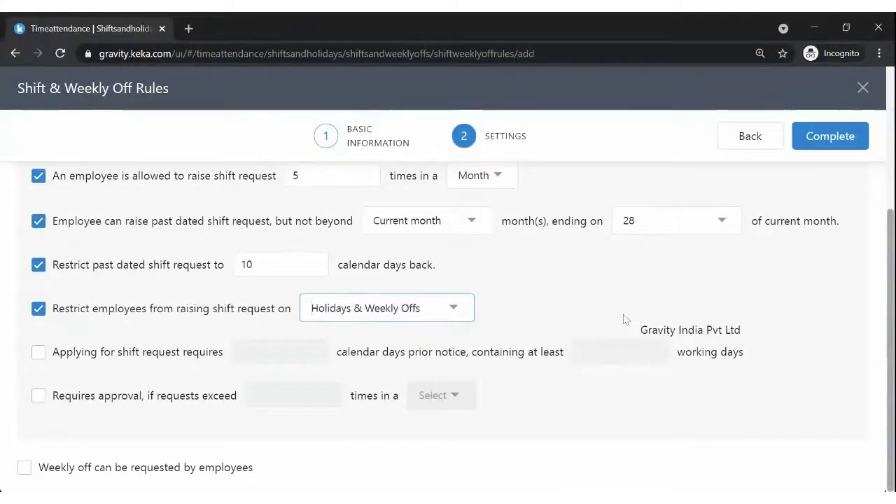
- Require 1 calendar day of prior notice for shift requests, trying 0 first, and containing at least 0 working days
{"action": "left_click", "coordinate": [40, 356]}
{"action": "left_click_drag", "start_coordinate": [93, 360], "coordinate": [200, 369]}
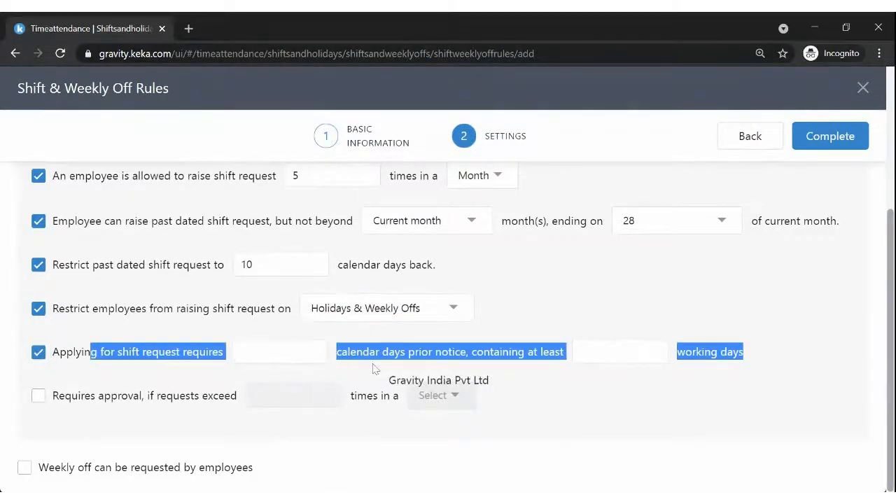
{"action": "left_click", "coordinate": [285, 354]}
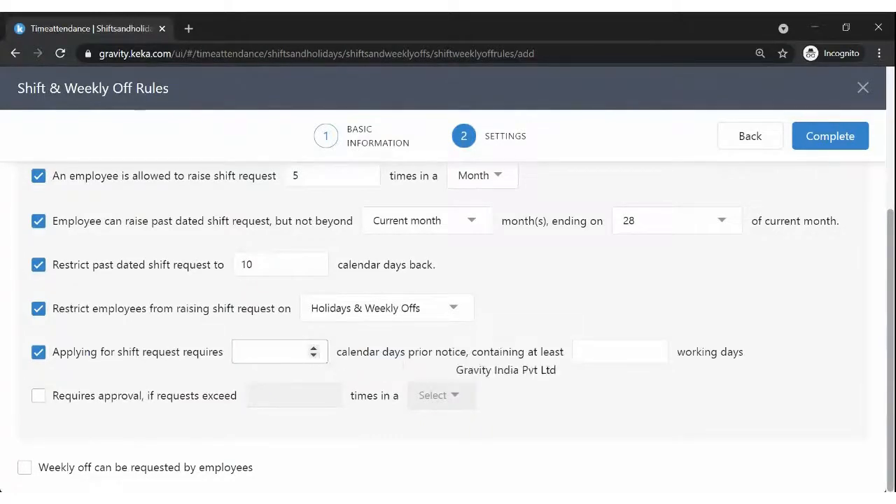
{"action": "type", "text": "0"}
{"action": "left_click", "coordinate": [378, 348]}
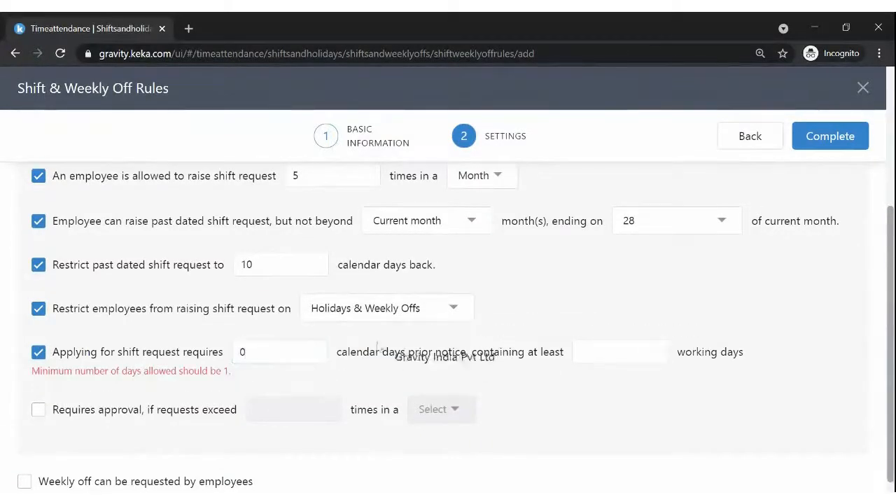
{"action": "left_click_drag", "start_coordinate": [73, 371], "coordinate": [234, 373]}
{"action": "left_click", "coordinate": [254, 351]}
{"action": "key", "text": "BackSpace"}
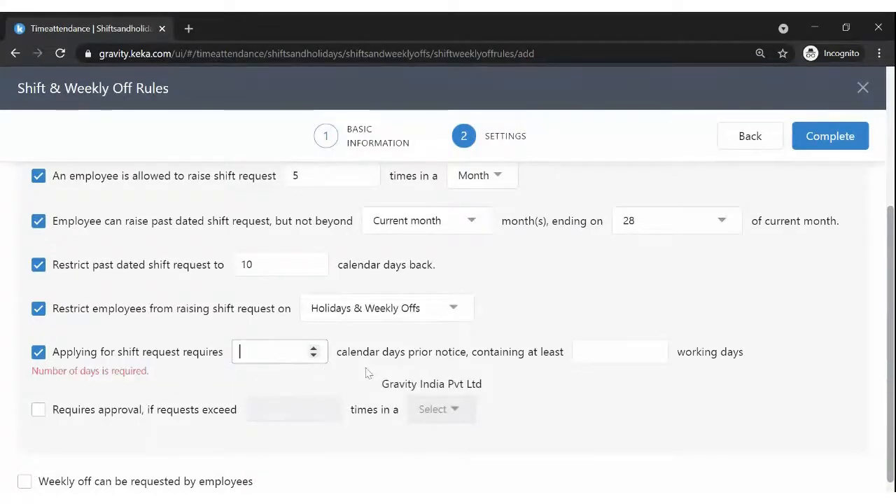
{"action": "type", "text": "1"}
{"action": "left_click", "coordinate": [515, 334]}
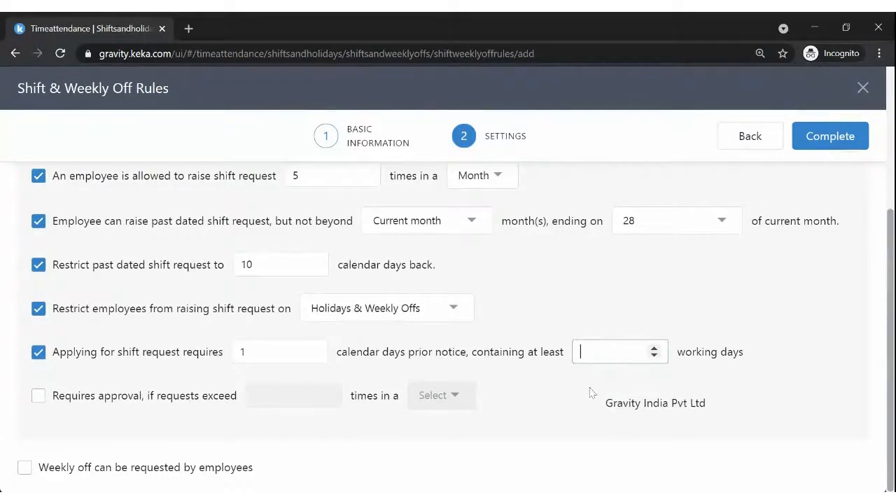
{"action": "type", "text": "0"}
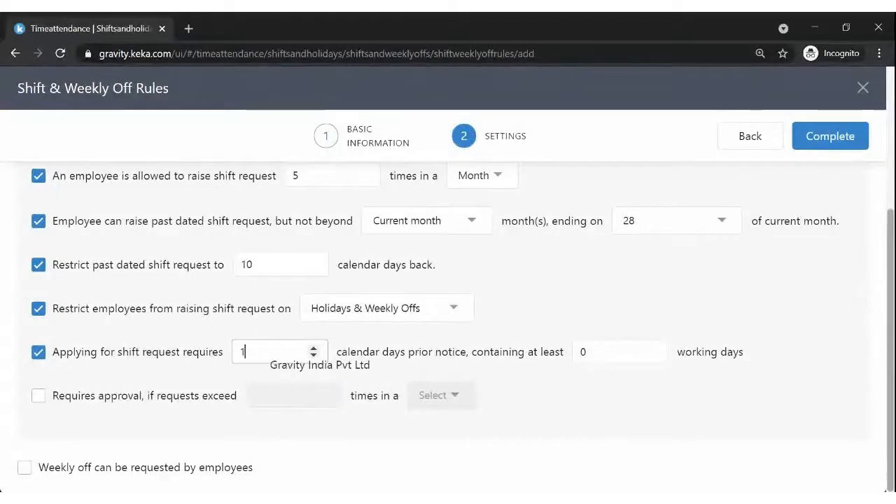
- Set the prior notice required for shift requests to 3 calendar days
{"action": "key", "text": "BackSpace"}
{"action": "type", "text": "3"}
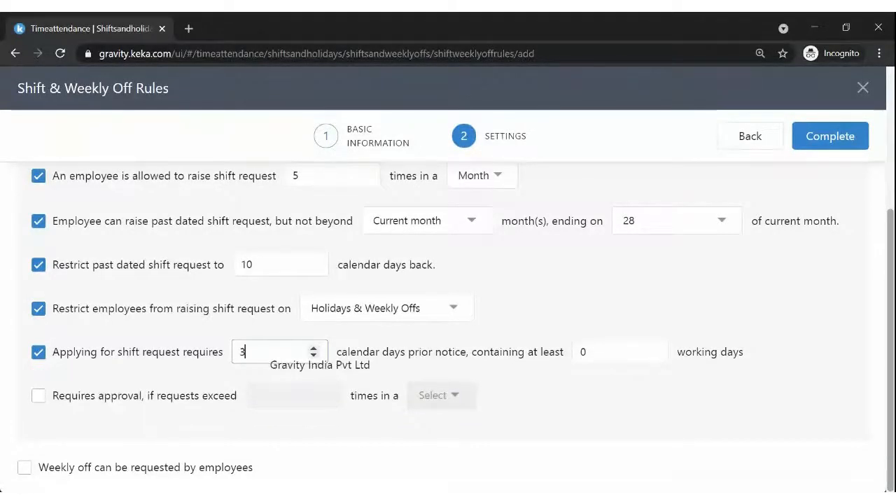
{"action": "left_click", "coordinate": [609, 351]}
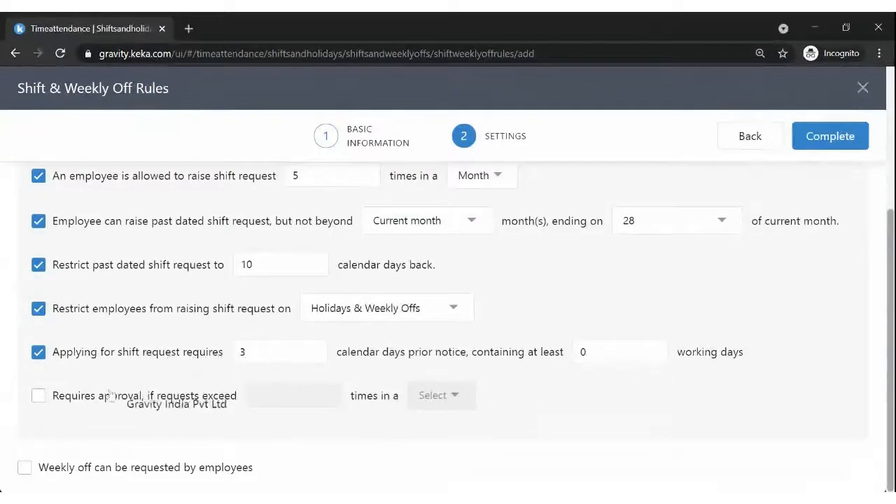
- Require approval if shift requests exceed 0 times in a week
{"action": "left_click_drag", "start_coordinate": [91, 398], "coordinate": [209, 398]}
{"action": "left_click", "coordinate": [38, 396]}
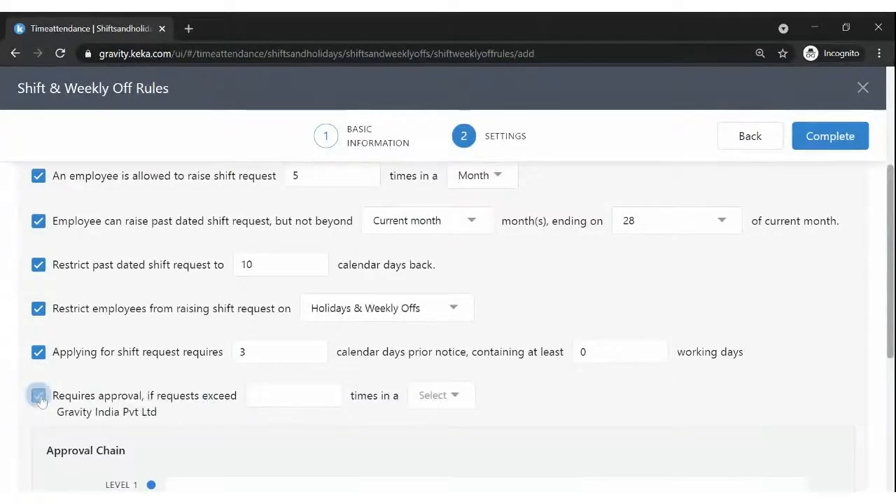
{"action": "scroll", "coordinate": [138, 376], "scroll_direction": "down", "scroll_amount": 2}
{"action": "left_click_drag", "start_coordinate": [138, 375], "coordinate": [439, 287]}
{"action": "left_click", "coordinate": [434, 291]}
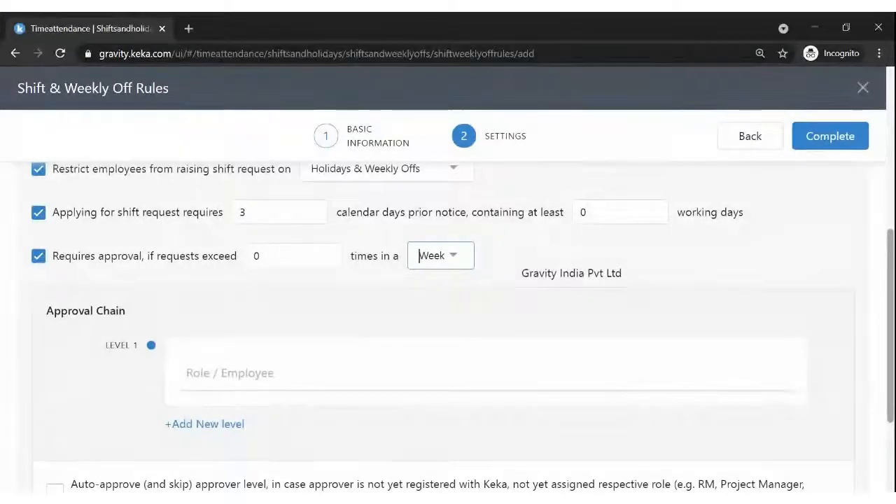
- Try an approval threshold of 5 shift requests a week, and set it back to 0
{"action": "left_click", "coordinate": [297, 256]}
{"action": "key", "text": "BackSpace"}
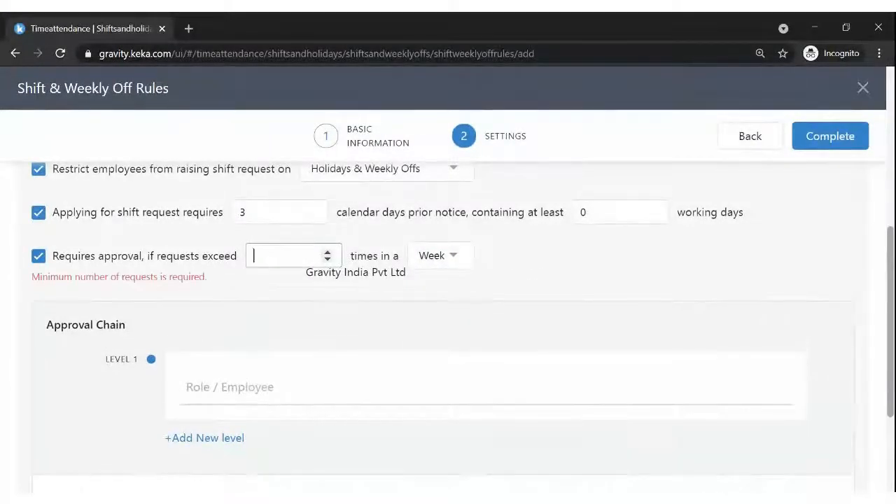
{"action": "type", "text": "5"}
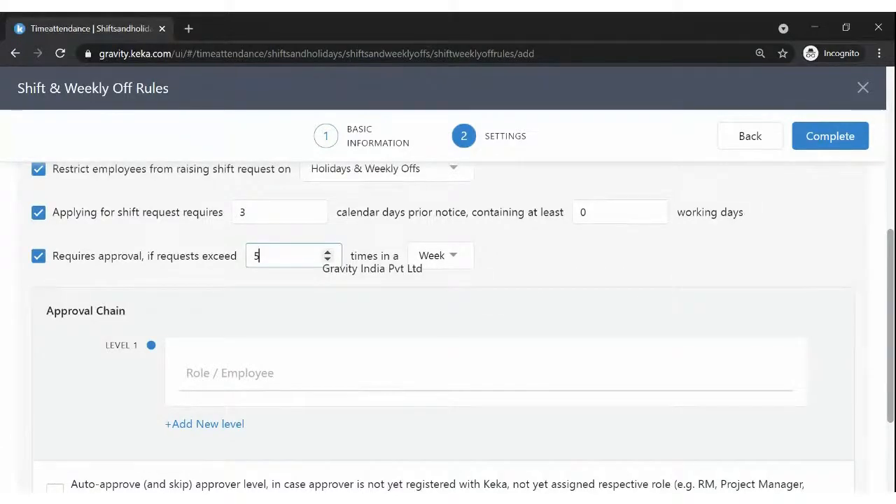
{"action": "key", "text": "BackSpace"}
{"action": "type", "text": "0"}
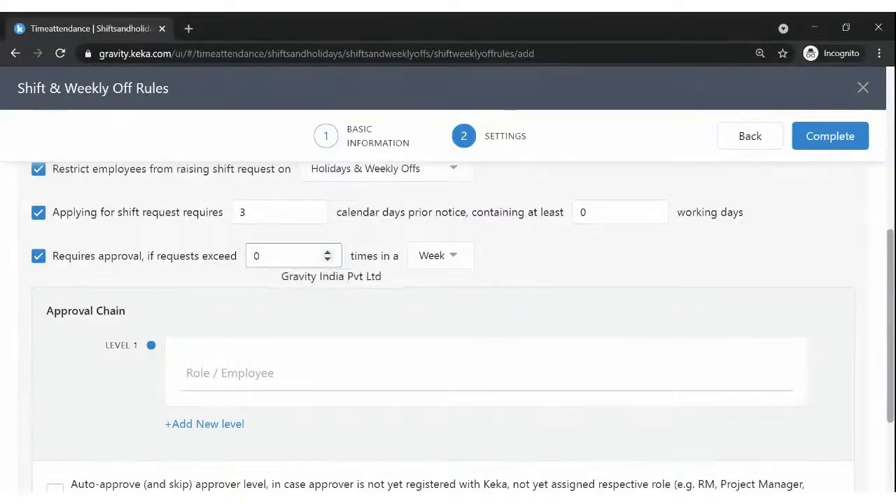
- Add Reporting Manager as the level 1 approver in the shift request approval chain
{"action": "left_click", "coordinate": [256, 371]}
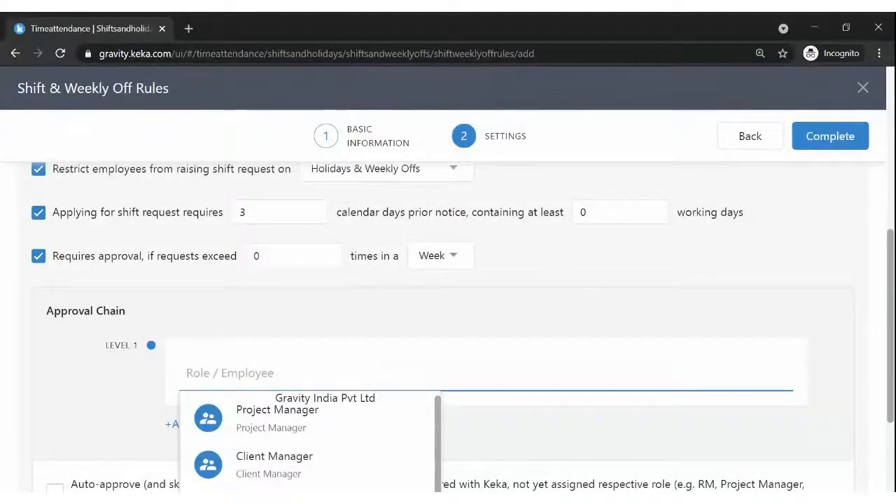
{"action": "type", "text": "re"}
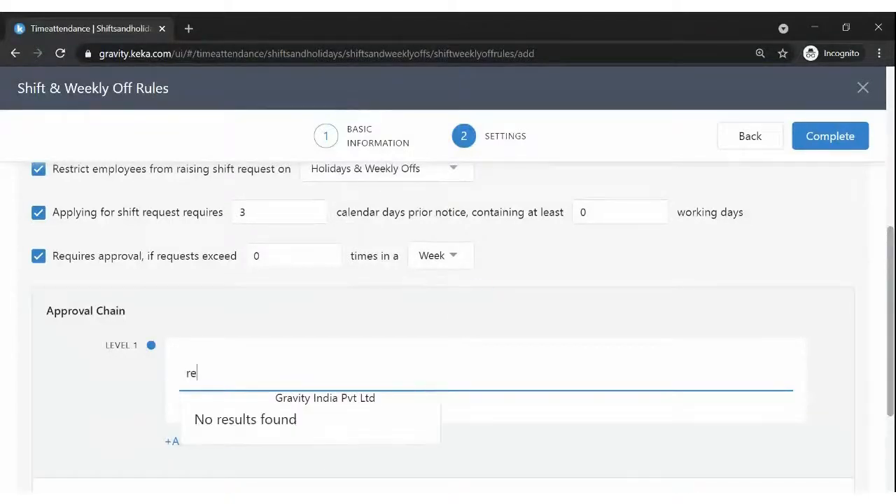
{"action": "key", "text": "BackSpace"}
{"action": "key", "text": "BackSpace"}
{"action": "scroll", "coordinate": [448, 315], "scroll_direction": "down", "scroll_amount": 2}
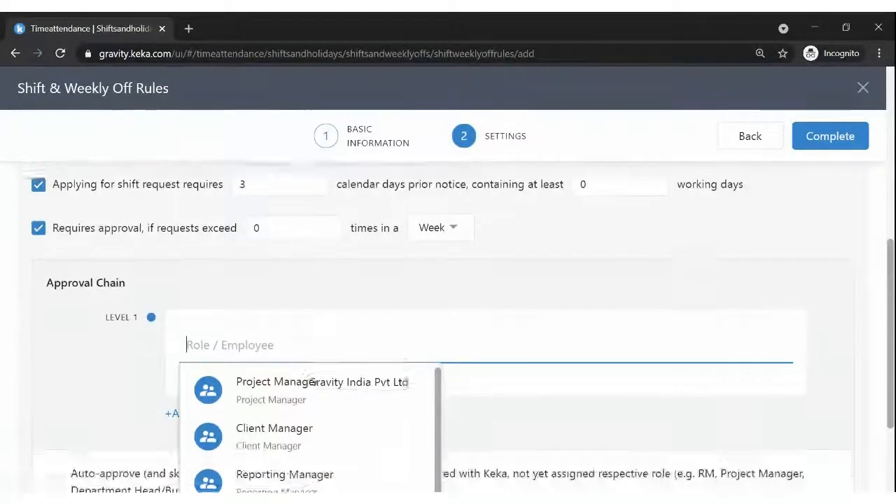
{"action": "left_click", "coordinate": [289, 363]}
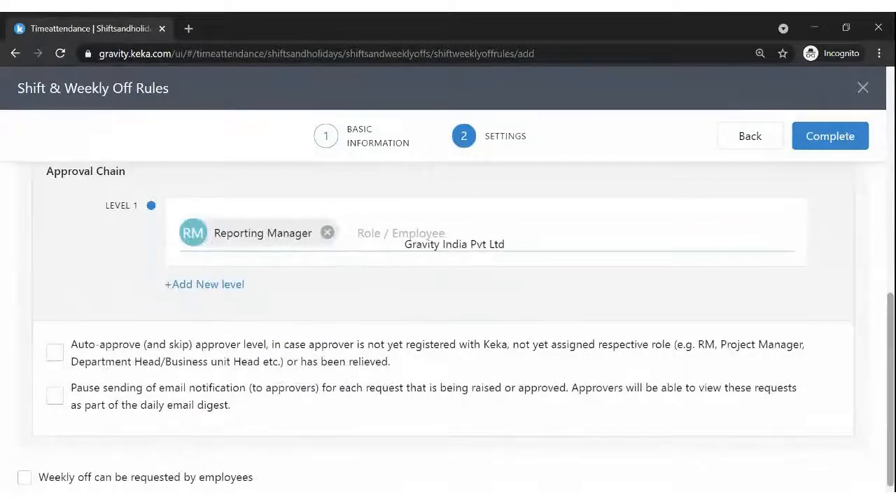
- Add an individual employee alongside Reporting Manager as a level 1 approver
{"action": "left_click", "coordinate": [388, 207]}
{"action": "left_click", "coordinate": [400, 232]}
{"action": "type", "text": "chet"}
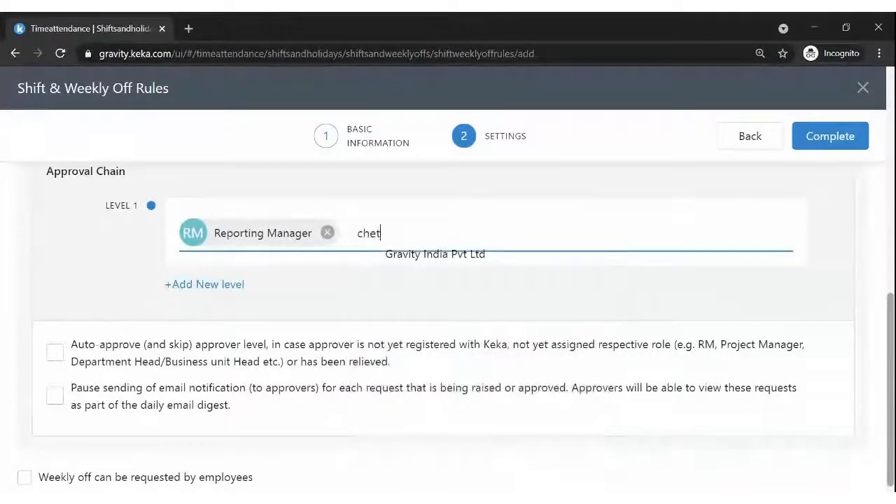
{"action": "left_click", "coordinate": [413, 269]}
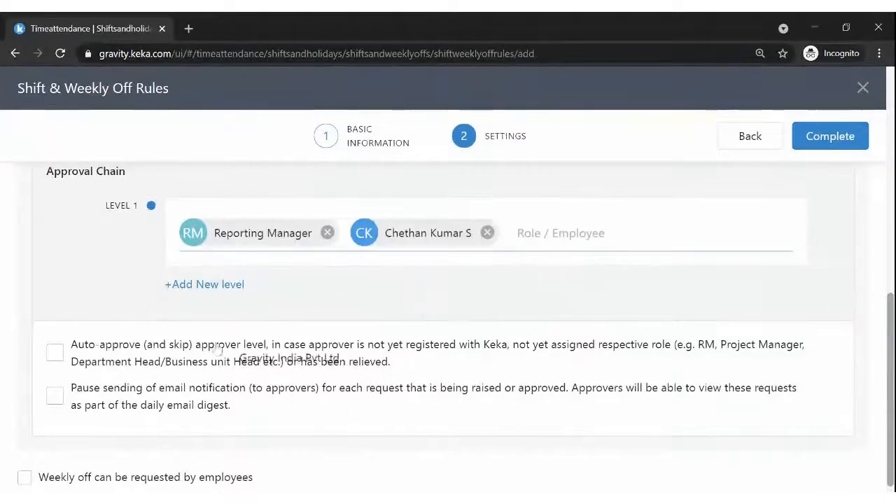
- Temporarily allow employees to request weekly offs to examine the available options, and turn the setting off again
{"action": "scroll", "coordinate": [652, 270], "scroll_direction": "up", "scroll_amount": 3}
{"action": "scroll", "coordinate": [652, 261], "scroll_direction": "down", "scroll_amount": 3}
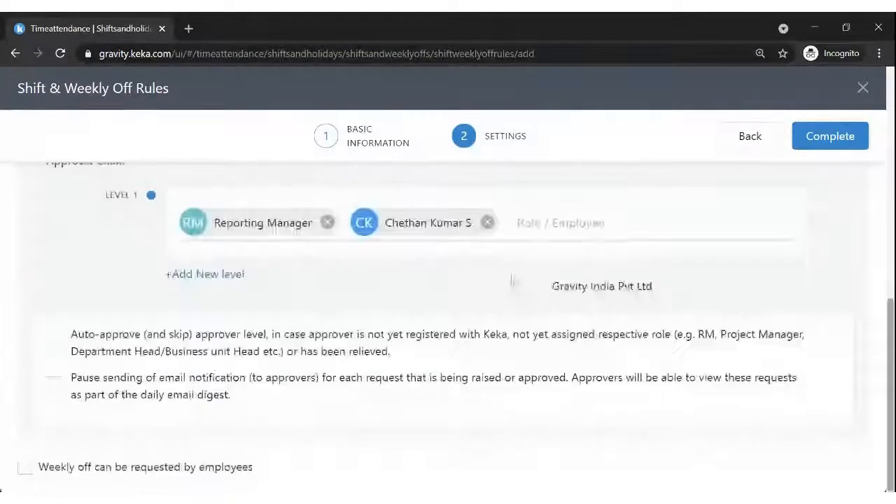
{"action": "scroll", "coordinate": [66, 335], "scroll_direction": "up", "scroll_amount": 10}
{"action": "left_click_drag", "start_coordinate": [63, 191], "coordinate": [336, 204]}
{"action": "scroll", "coordinate": [339, 318], "scroll_direction": "down", "scroll_amount": 6}
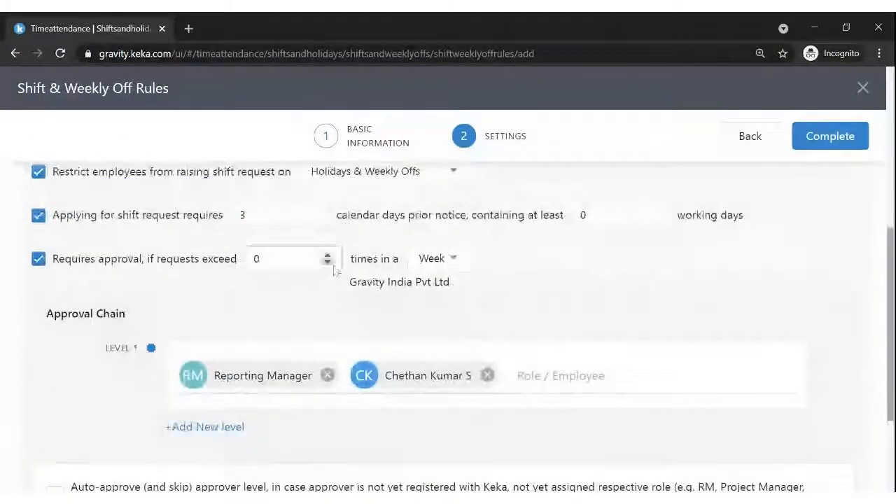
{"action": "scroll", "coordinate": [335, 273], "scroll_direction": "down", "scroll_amount": 2}
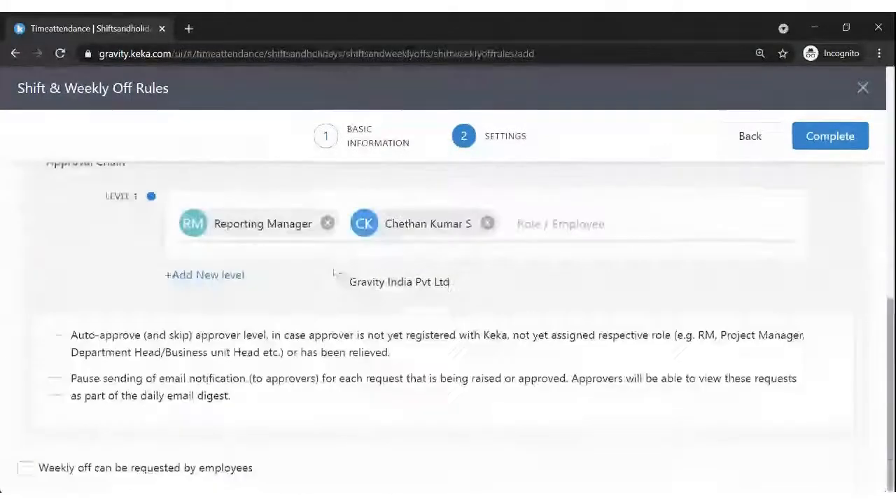
{"action": "left_click", "coordinate": [30, 468]}
{"action": "scroll", "coordinate": [192, 306], "scroll_direction": "down", "scroll_amount": 4}
{"action": "left_click_drag", "start_coordinate": [61, 188], "coordinate": [250, 189]}
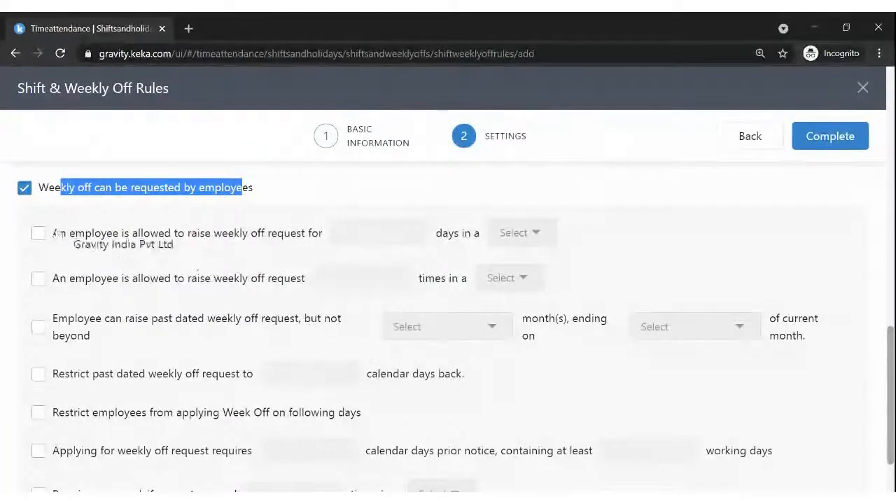
{"action": "scroll", "coordinate": [189, 343], "scroll_direction": "down", "scroll_amount": 2}
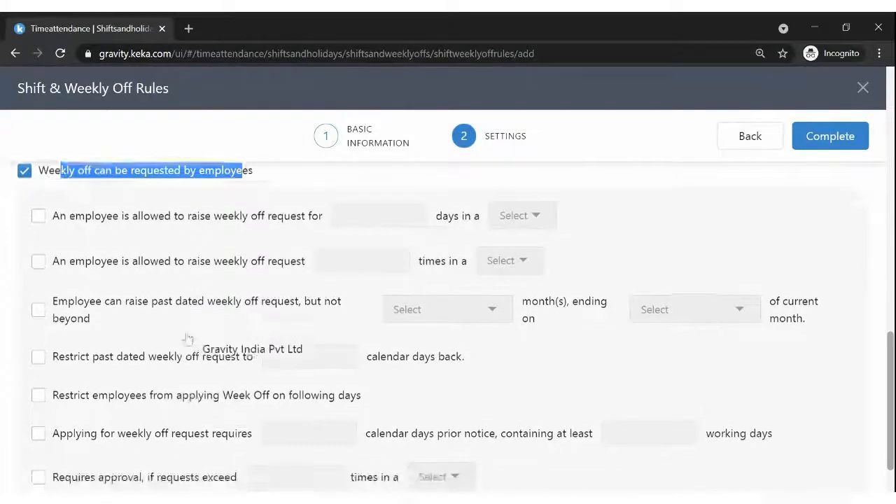
{"action": "scroll", "coordinate": [199, 315], "scroll_direction": "up", "scroll_amount": 7}
{"action": "scroll", "coordinate": [196, 316], "scroll_direction": "down", "scroll_amount": 4}
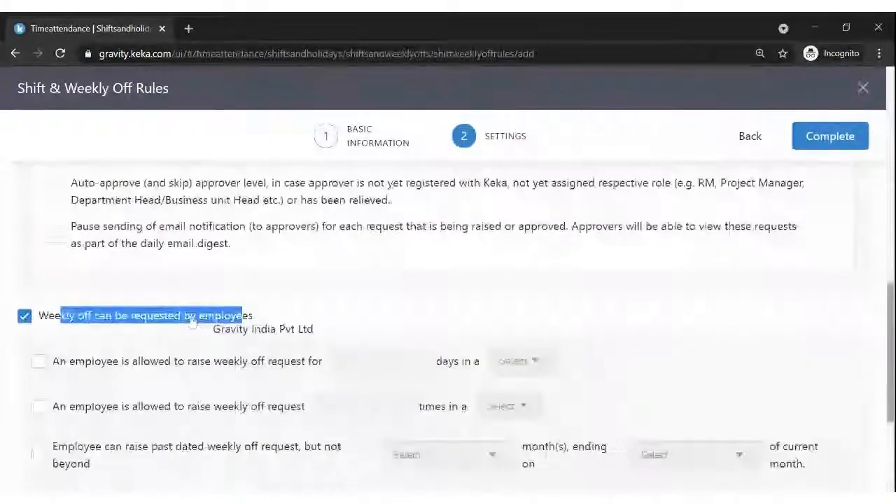
{"action": "left_click", "coordinate": [25, 316]}
- Complete and save the Webinar Shifts rules, and review the rule's summary
{"action": "scroll", "coordinate": [396, 319], "scroll_direction": "up", "scroll_amount": 6}
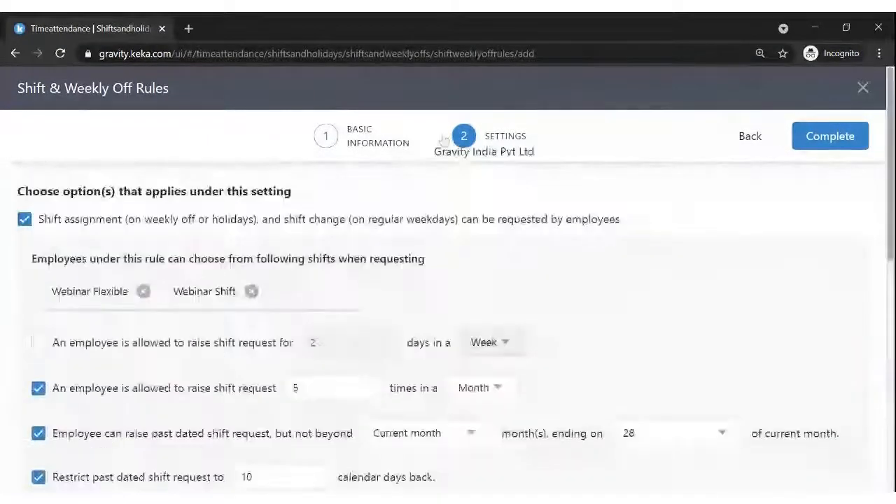
{"action": "left_click", "coordinate": [826, 137]}
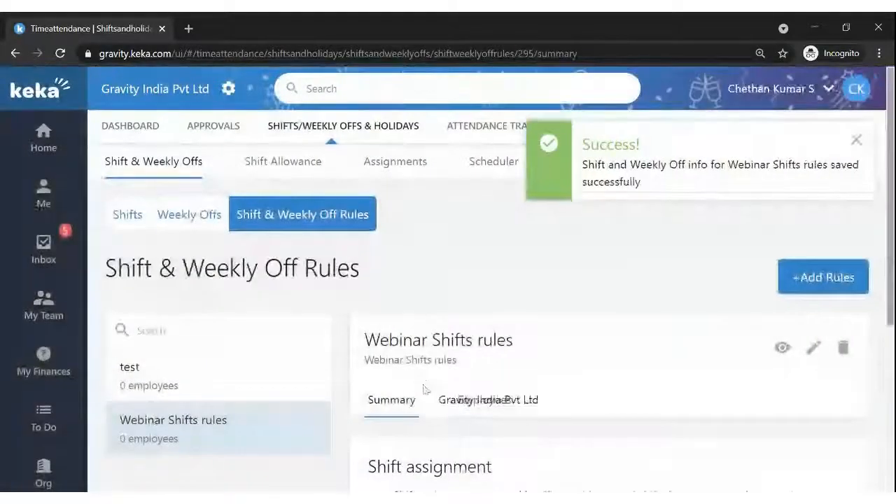
{"action": "scroll", "coordinate": [392, 381], "scroll_direction": "down", "scroll_amount": 1}
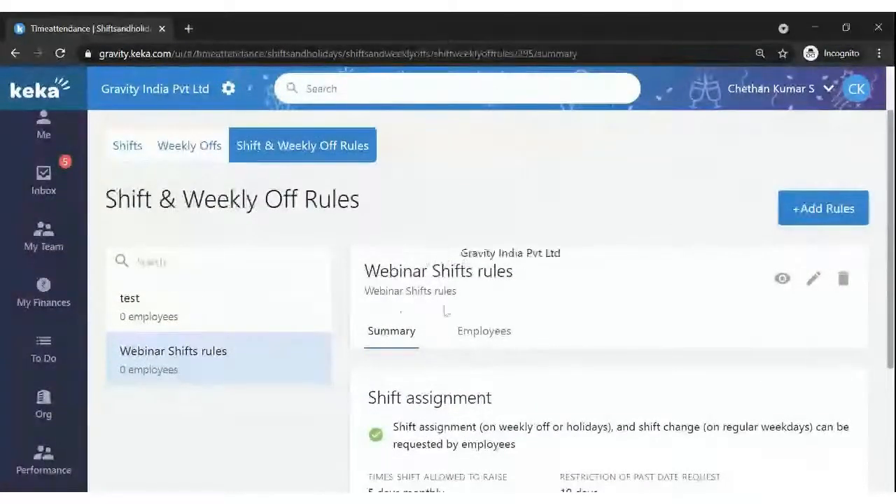
{"action": "left_click_drag", "start_coordinate": [364, 271], "coordinate": [578, 315]}
{"action": "scroll", "coordinate": [578, 315], "scroll_direction": "down", "scroll_amount": 3}
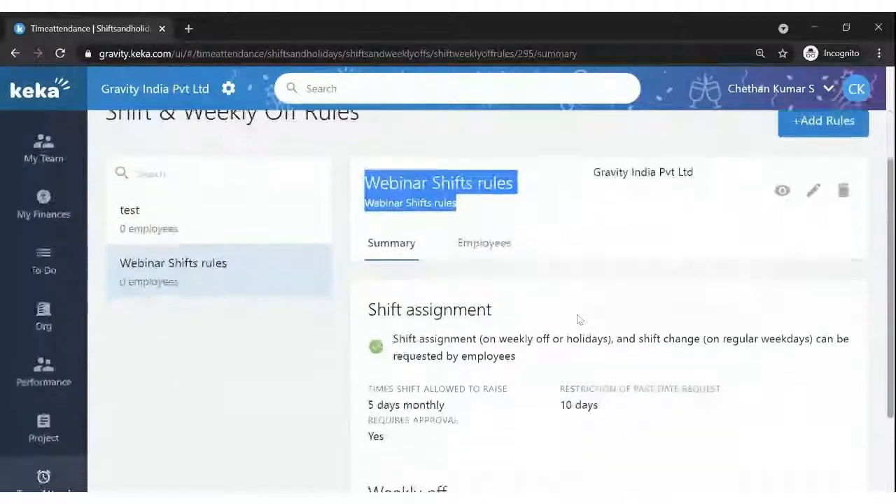
{"action": "scroll", "coordinate": [560, 319], "scroll_direction": "up", "scroll_amount": 5}
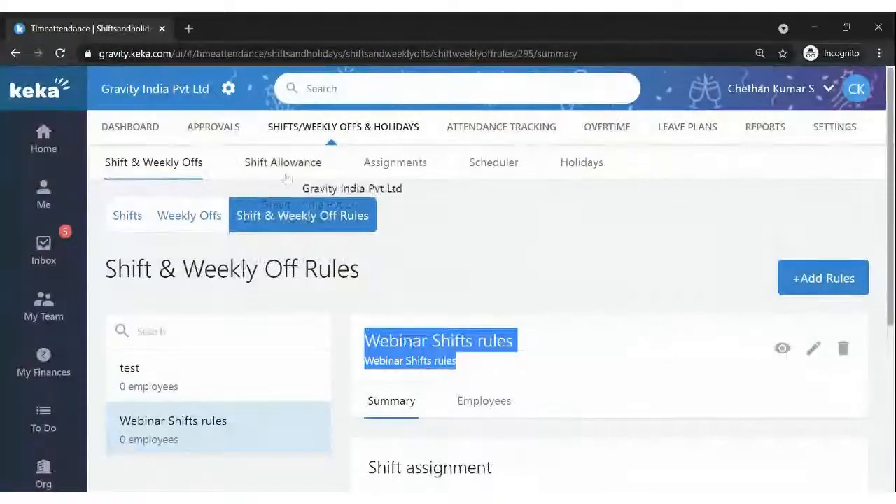
- Review the shift and weekly off assignments list, and examine the weekly off update options for the second listed employee
{"action": "left_click", "coordinate": [364, 167]}
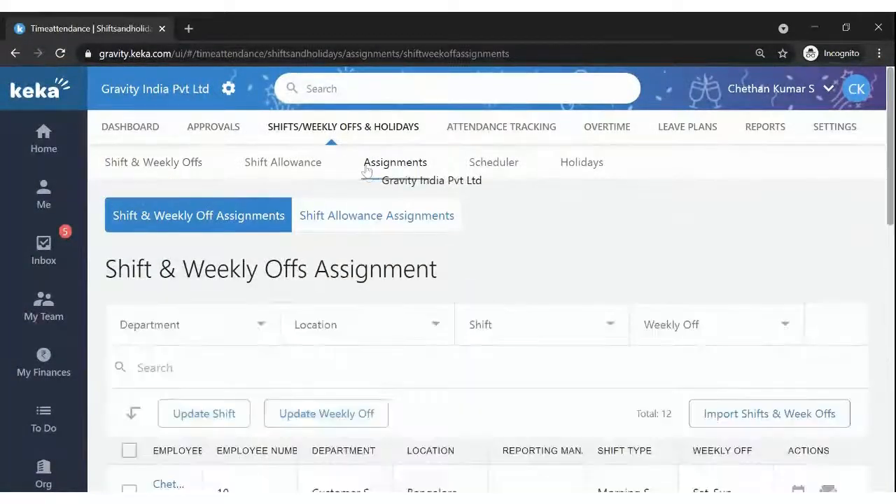
{"action": "scroll", "coordinate": [242, 220], "scroll_direction": "down", "scroll_amount": 2}
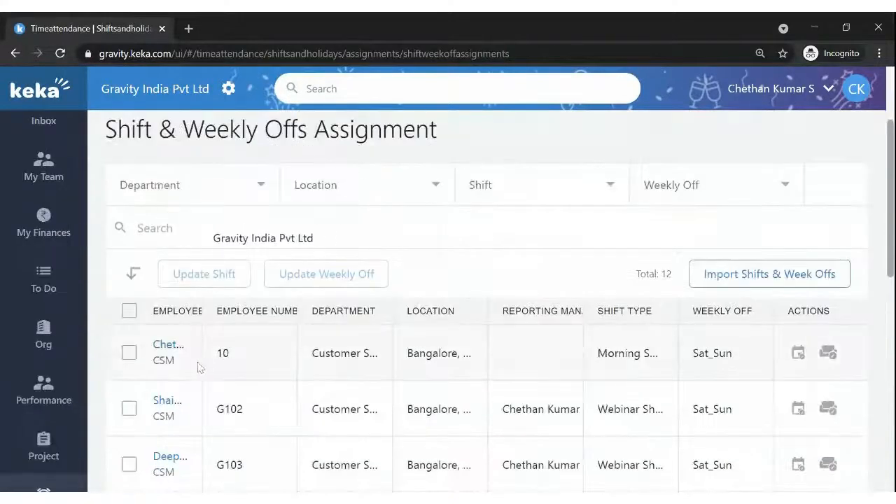
{"action": "scroll", "coordinate": [210, 280], "scroll_direction": "down", "scroll_amount": 1}
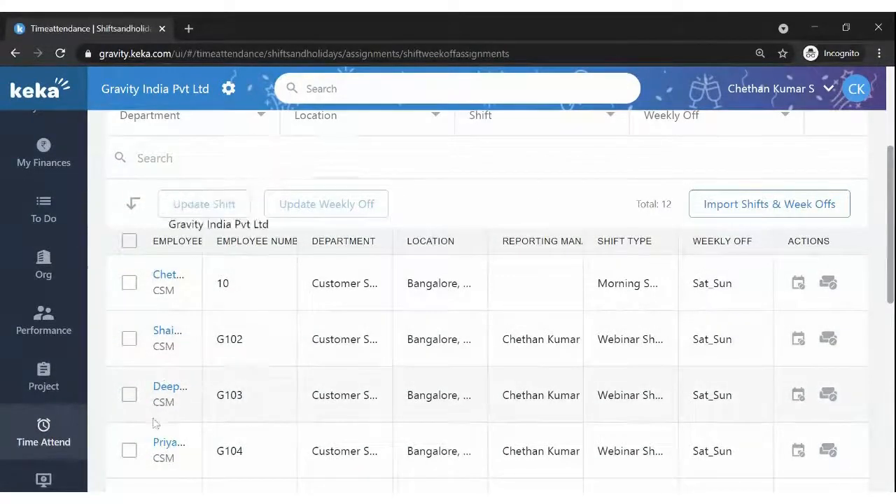
{"action": "scroll", "coordinate": [235, 370], "scroll_direction": "down", "scroll_amount": 1}
{"action": "scroll", "coordinate": [227, 380], "scroll_direction": "up", "scroll_amount": 1}
{"action": "scroll", "coordinate": [221, 386], "scroll_direction": "up", "scroll_amount": 1}
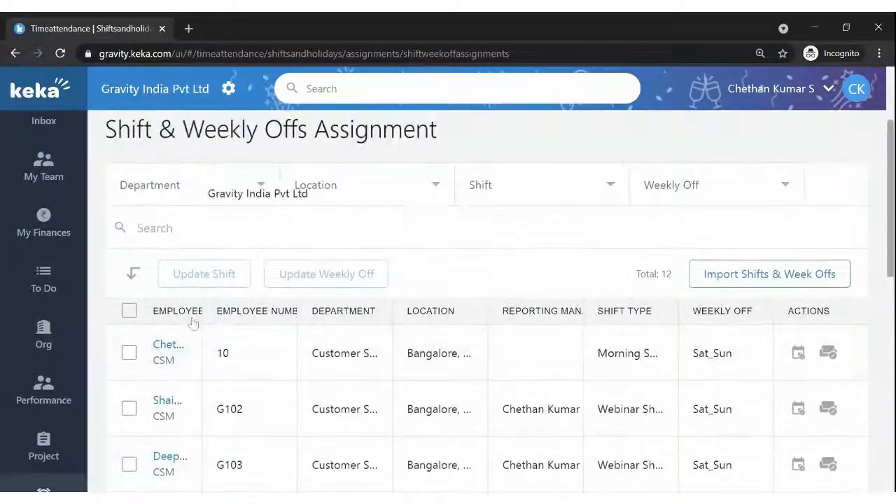
{"action": "left_click", "coordinate": [129, 408]}
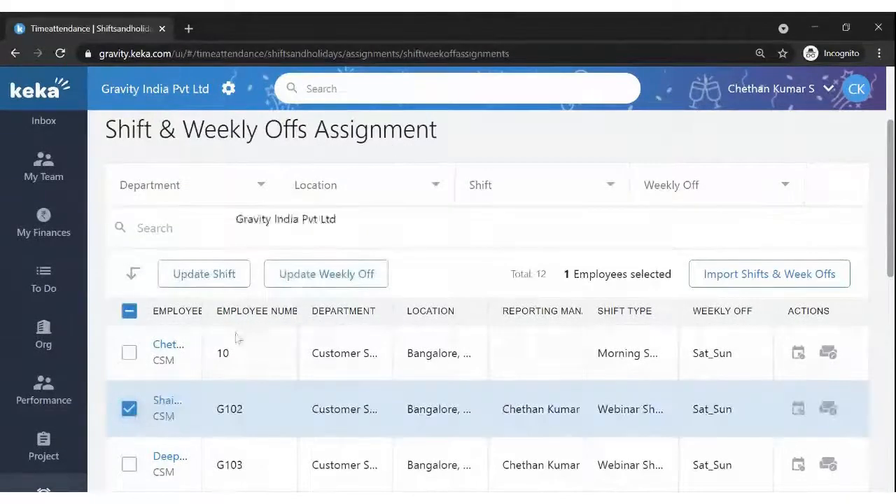
{"action": "left_click", "coordinate": [308, 278]}
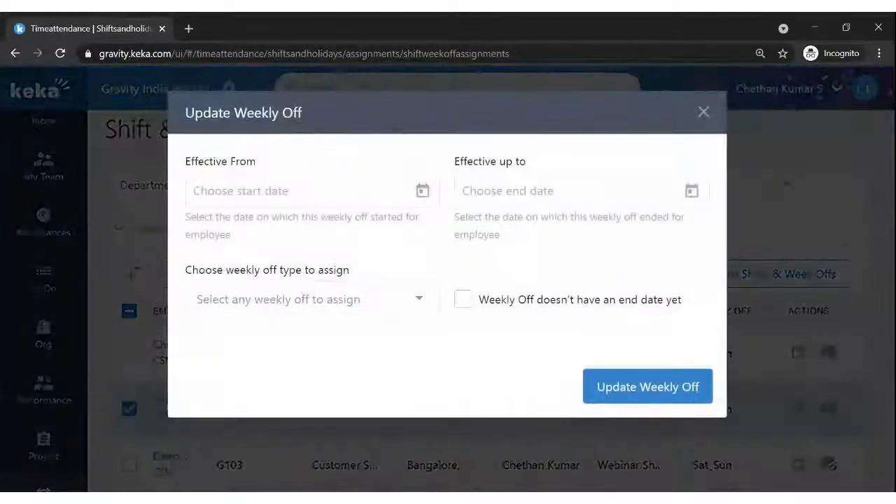
{"action": "left_click", "coordinate": [704, 112]}
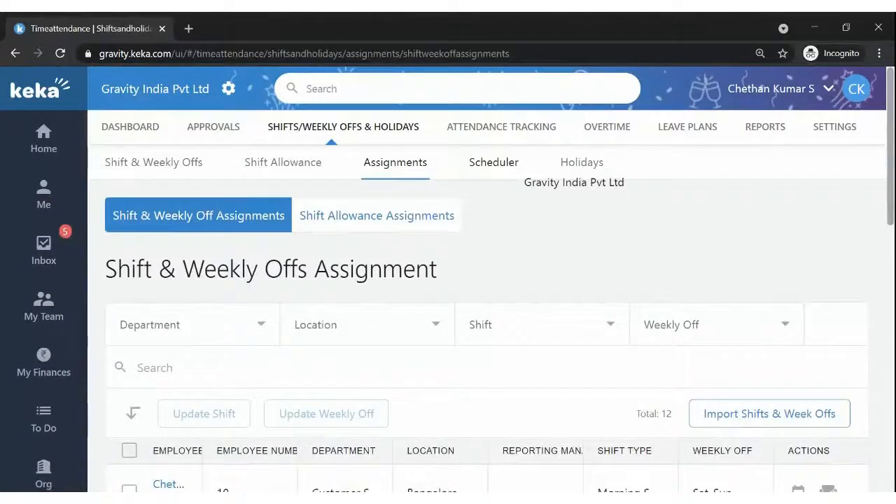
- Examine the scheduler's shift board and shift rotation pages, ending on the shift board list
{"action": "left_click", "coordinate": [498, 165]}
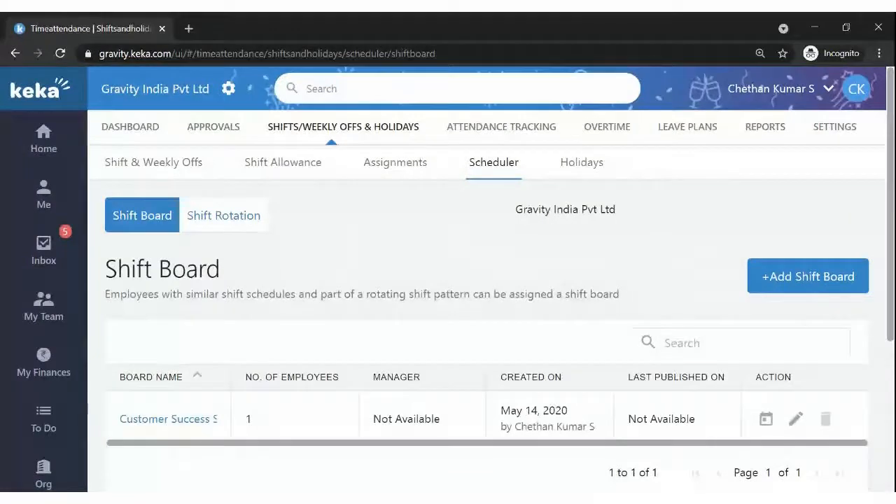
{"action": "scroll", "coordinate": [516, 202], "scroll_direction": "down", "scroll_amount": 1}
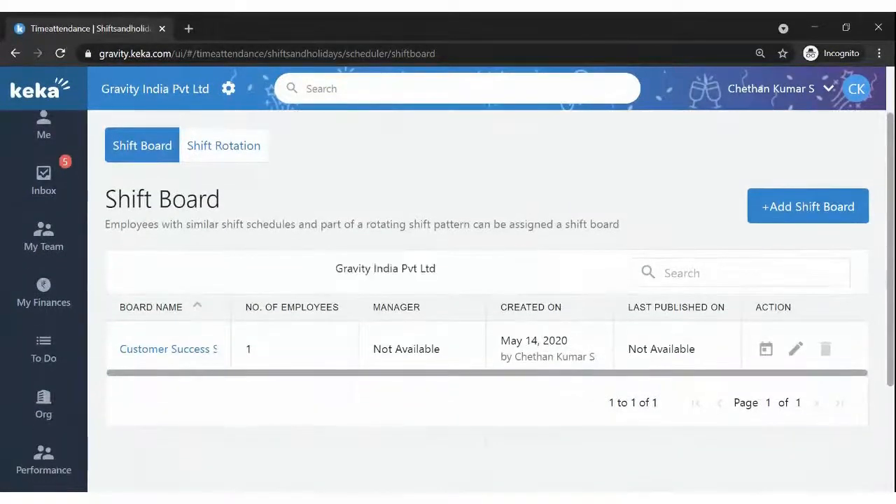
{"action": "scroll", "coordinate": [236, 340], "scroll_direction": "up", "scroll_amount": 1}
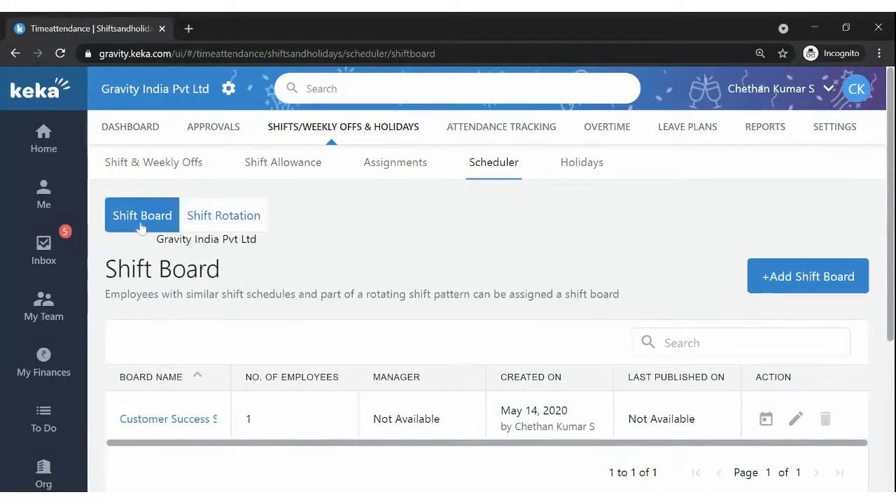
{"action": "left_click", "coordinate": [193, 218]}
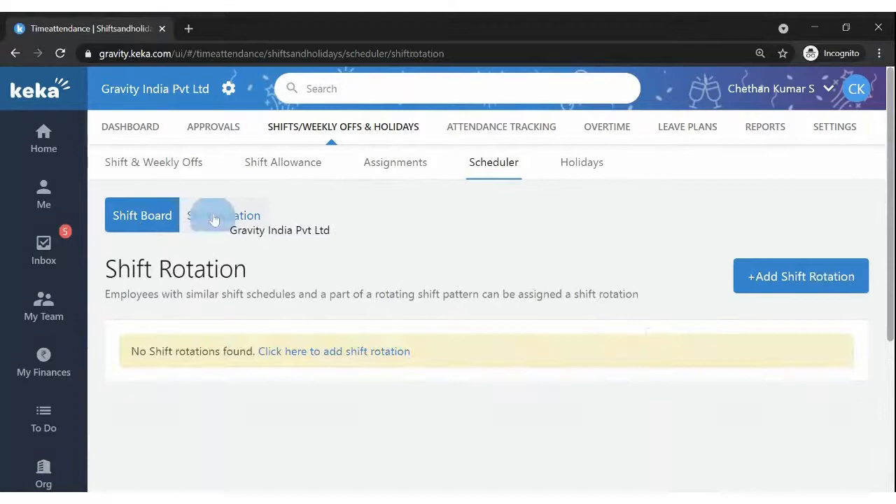
{"action": "left_click", "coordinate": [168, 223]}
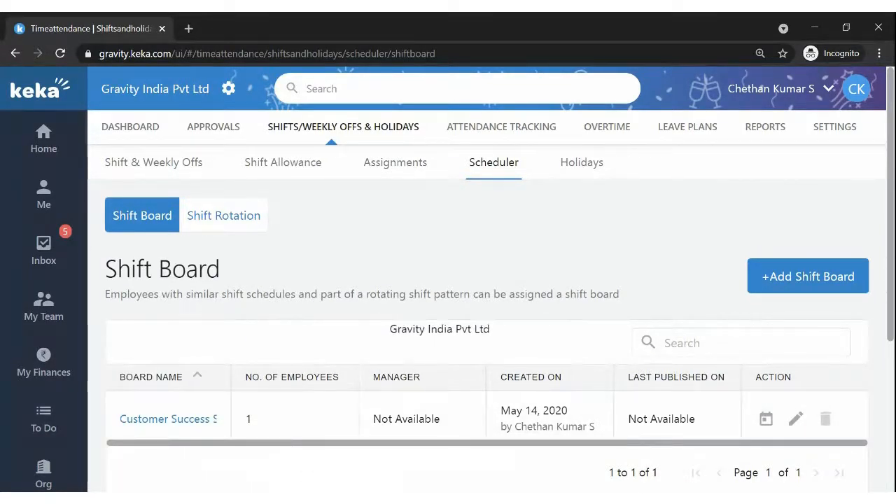
- Start a new shift board named Webinar Board, with Webinar Board as its description as well
{"action": "left_click", "coordinate": [758, 284]}
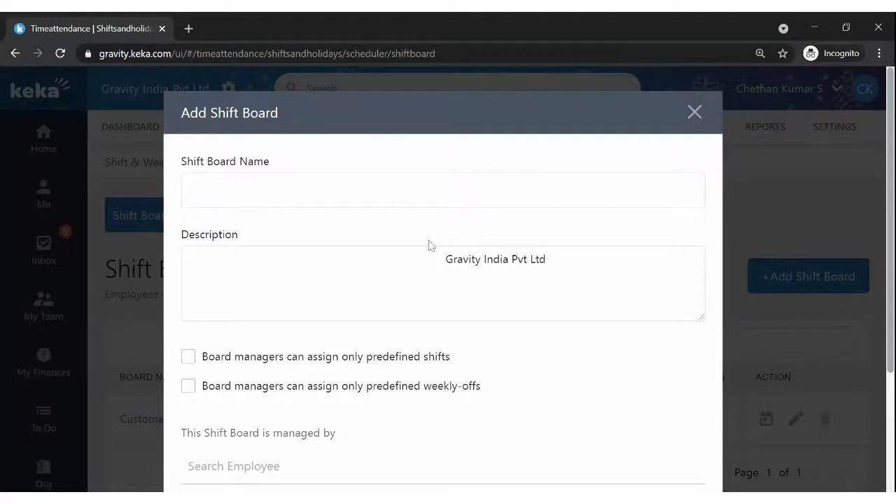
{"action": "left_click", "coordinate": [423, 195]}
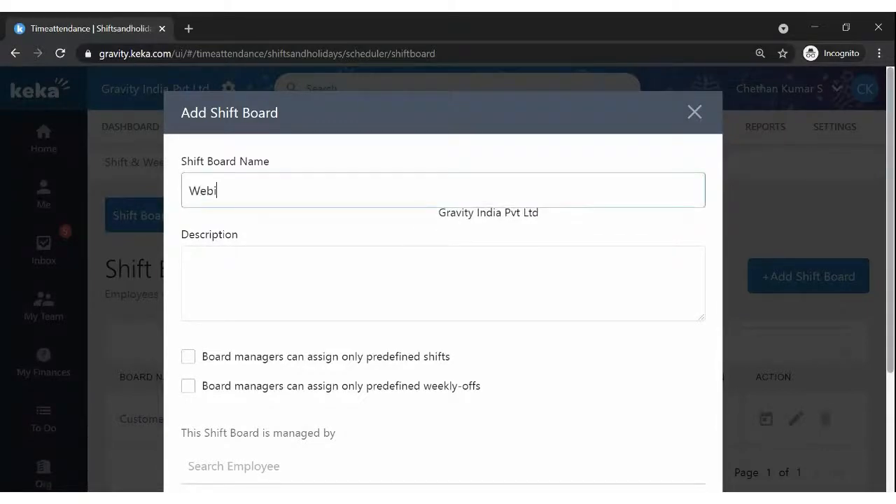
{"action": "type", "text": "Webinar Board"}
{"action": "left_click_drag", "start_coordinate": [350, 193], "coordinate": [189, 192]}
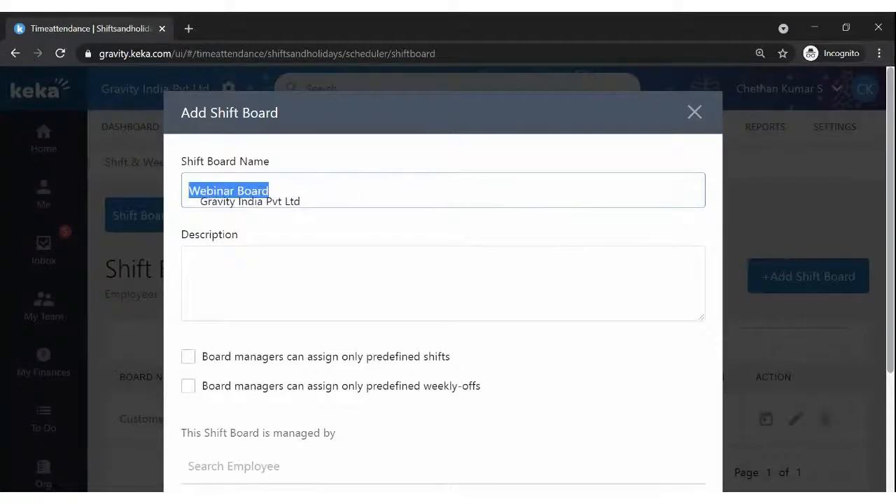
{"action": "key", "text": "ctrl+c"}
{"action": "left_click", "coordinate": [246, 273]}
{"action": "key", "text": "ctrl+v"}
- Examine the new shift board's predefined shift and weekly-off restrictions and its manager assignment field
{"action": "scroll", "coordinate": [376, 223], "scroll_direction": "down", "scroll_amount": 2}
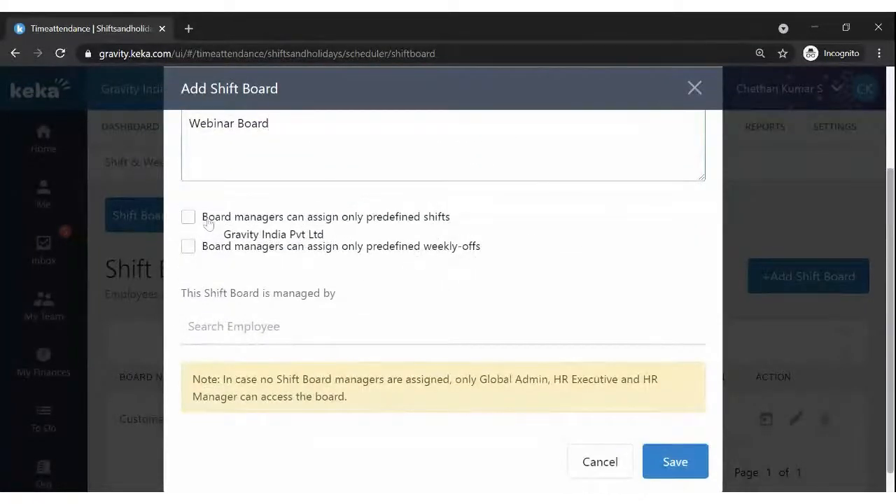
{"action": "left_click_drag", "start_coordinate": [208, 218], "coordinate": [383, 225]}
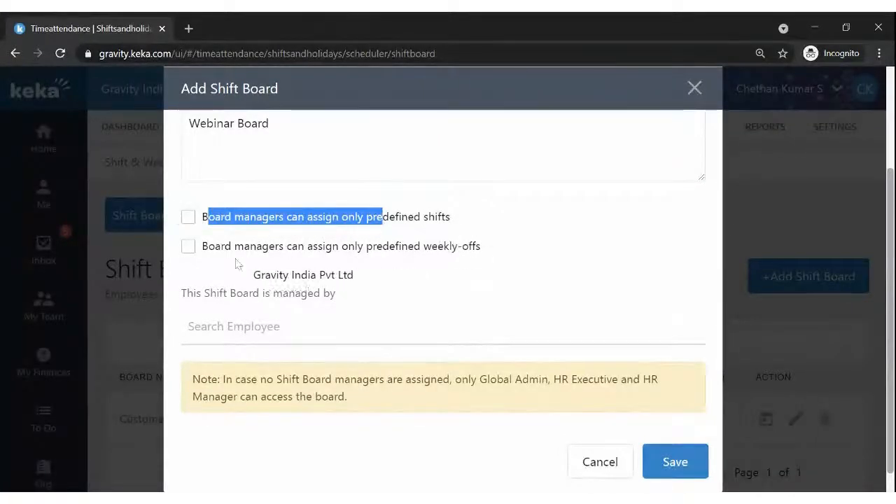
{"action": "left_click_drag", "start_coordinate": [214, 253], "coordinate": [530, 250]}
{"action": "left_click", "coordinate": [530, 250]}
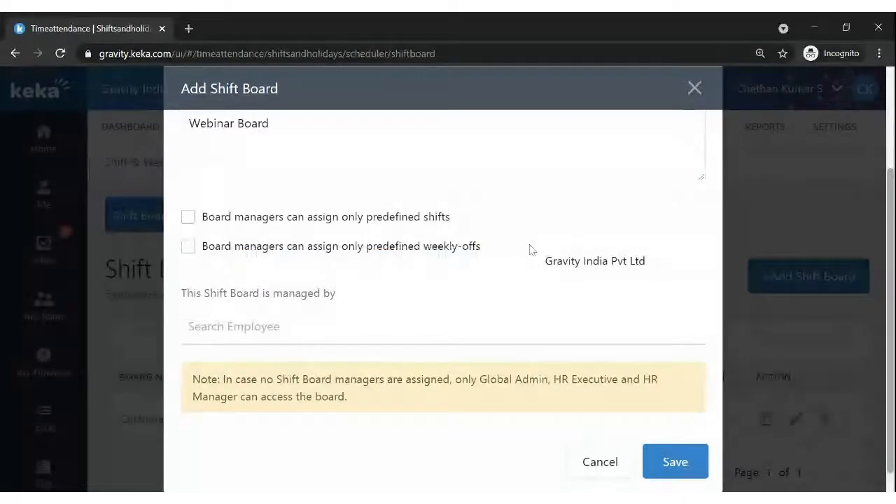
{"action": "left_click", "coordinate": [362, 332]}
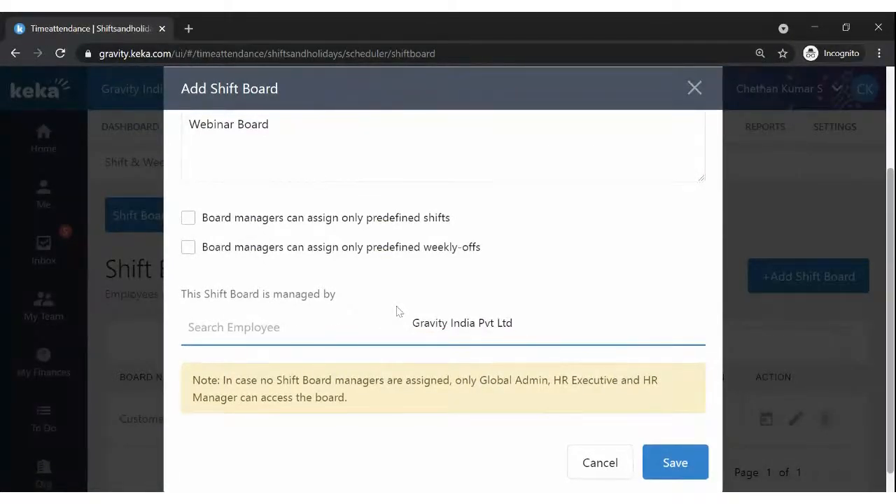
{"action": "scroll", "coordinate": [396, 310], "scroll_direction": "up", "scroll_amount": 2}
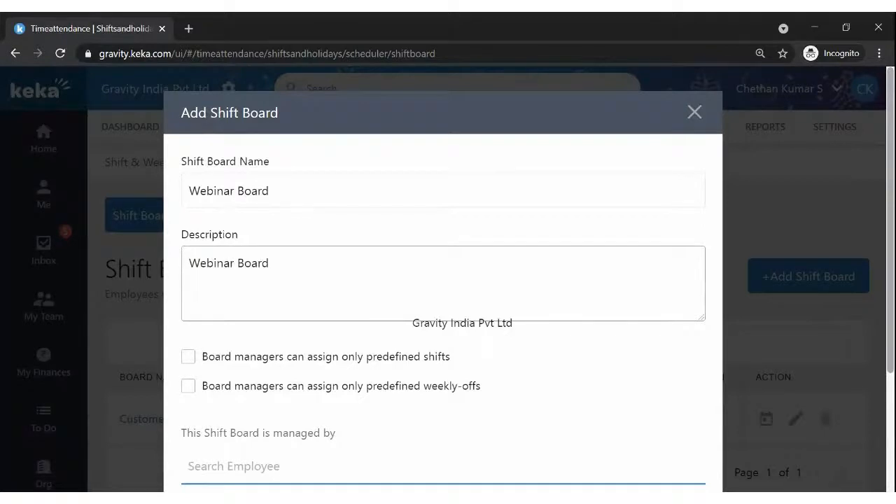
{"action": "scroll", "coordinate": [396, 310], "scroll_direction": "down", "scroll_amount": 1}
{"action": "scroll", "coordinate": [396, 311], "scroll_direction": "up", "scroll_amount": 1}
{"action": "scroll", "coordinate": [396, 311], "scroll_direction": "down", "scroll_amount": 2}
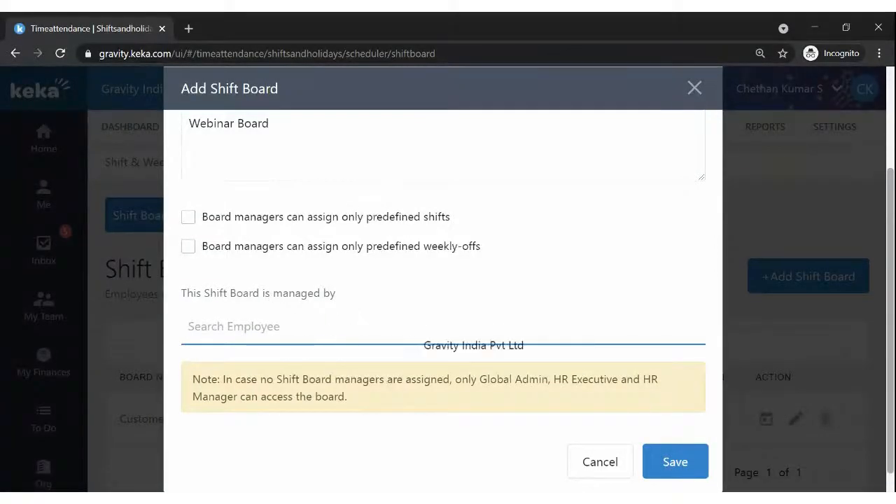
{"action": "scroll", "coordinate": [259, 280], "scroll_direction": "up", "scroll_amount": 1}
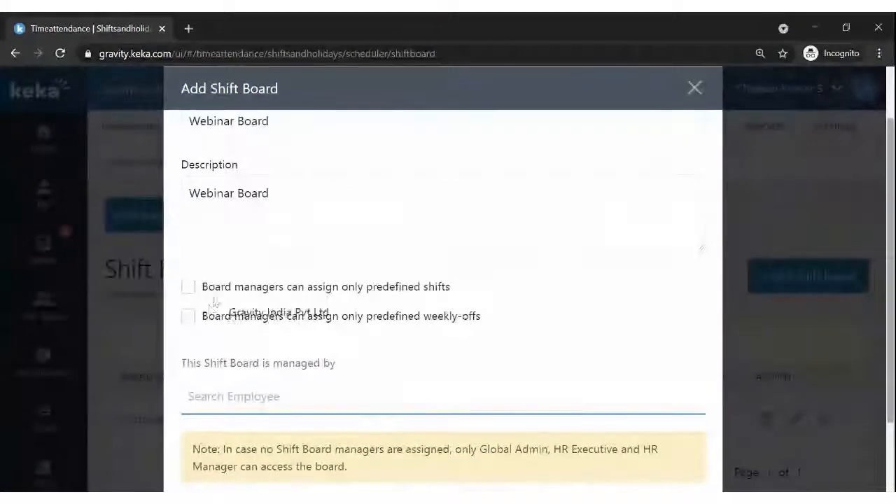
{"action": "left_click_drag", "start_coordinate": [233, 288], "coordinate": [360, 293]}
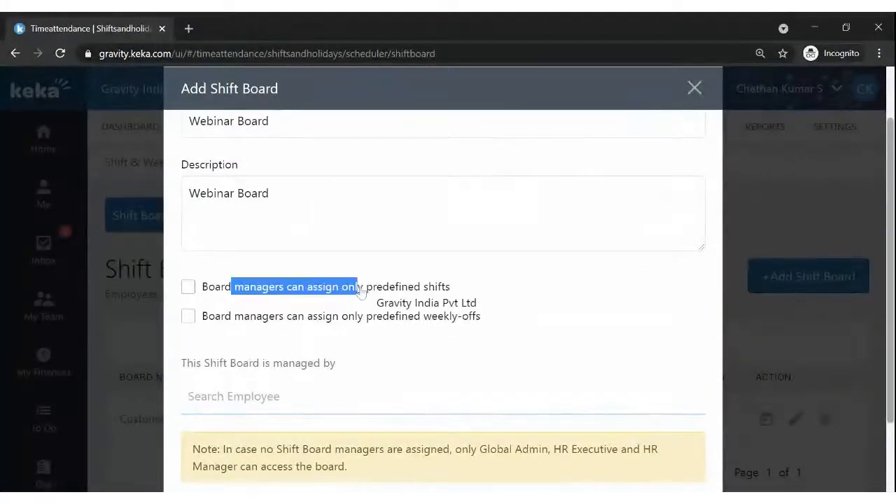
- Restrict board managers to assigning only predefined shifts, and include only Webinar Shift in the shift board
{"action": "left_click", "coordinate": [189, 287]}
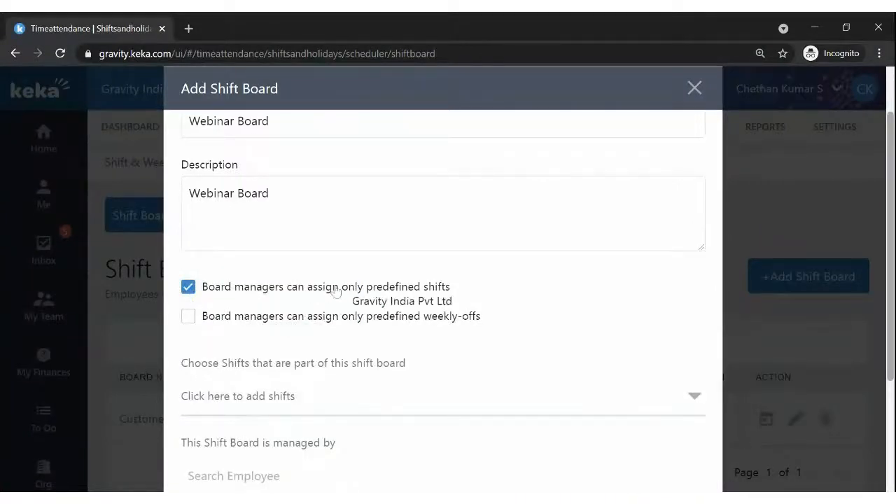
{"action": "scroll", "coordinate": [315, 336], "scroll_direction": "down", "scroll_amount": 1}
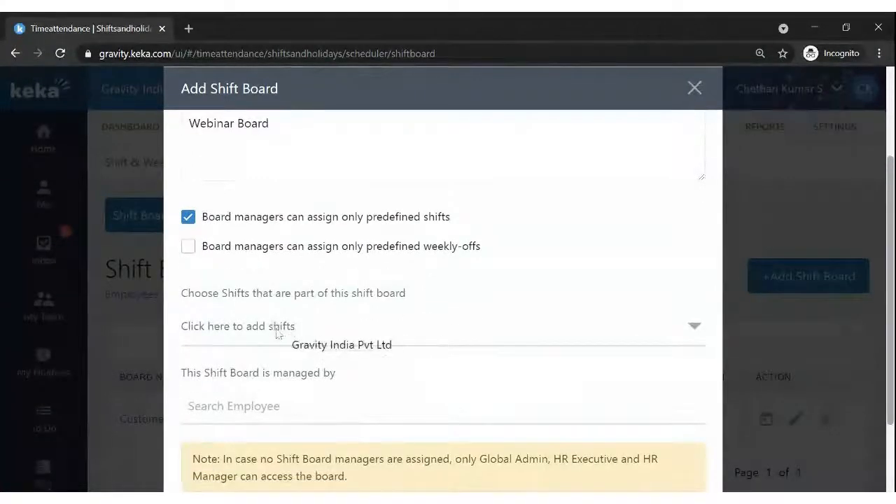
{"action": "left_click", "coordinate": [278, 333]}
{"action": "scroll", "coordinate": [266, 396], "scroll_direction": "down", "scroll_amount": 3}
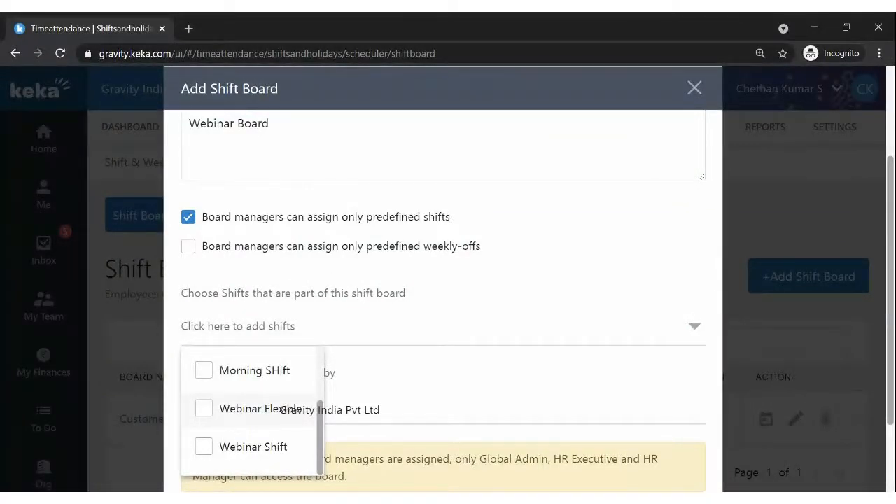
{"action": "scroll", "coordinate": [260, 396], "scroll_direction": "down", "scroll_amount": 2}
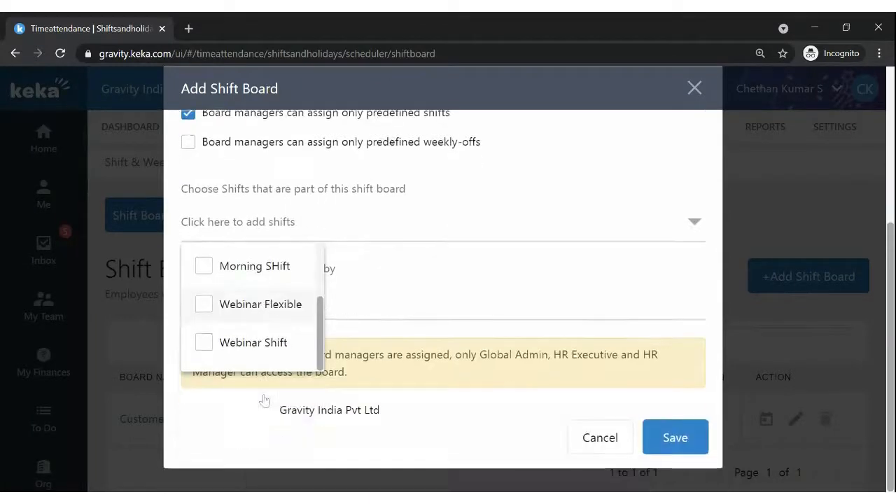
{"action": "left_click", "coordinate": [204, 304]}
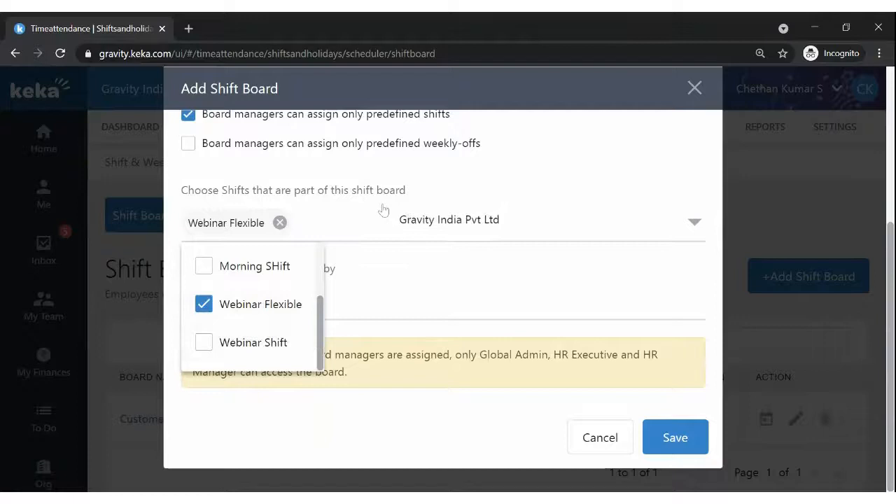
{"action": "left_click", "coordinate": [209, 305]}
{"action": "left_click", "coordinate": [206, 342]}
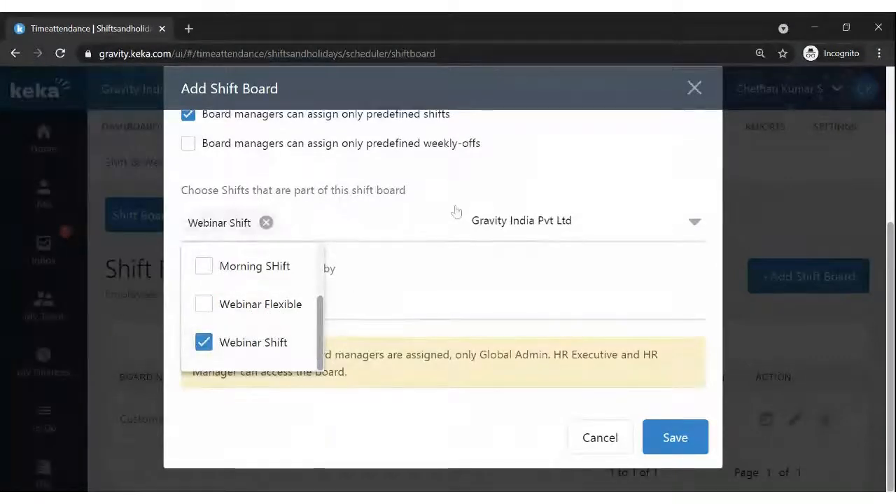
{"action": "left_click", "coordinate": [455, 211]}
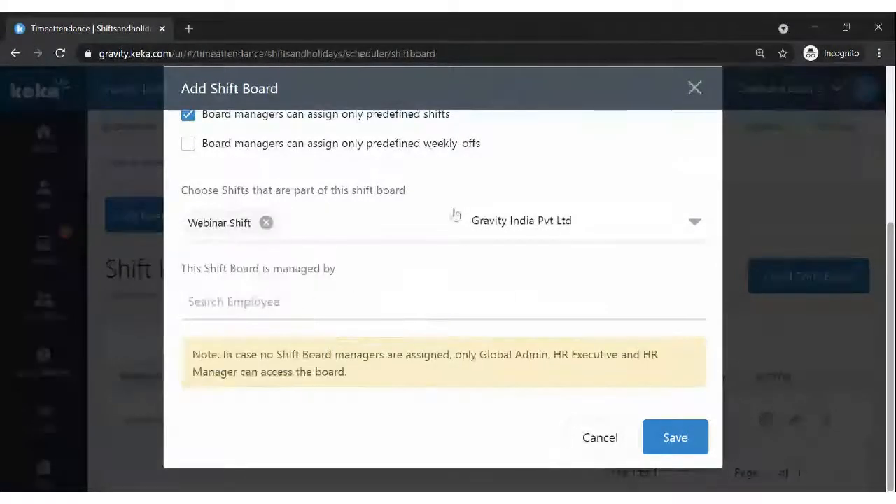
{"action": "scroll", "coordinate": [426, 256], "scroll_direction": "up", "scroll_amount": 1}
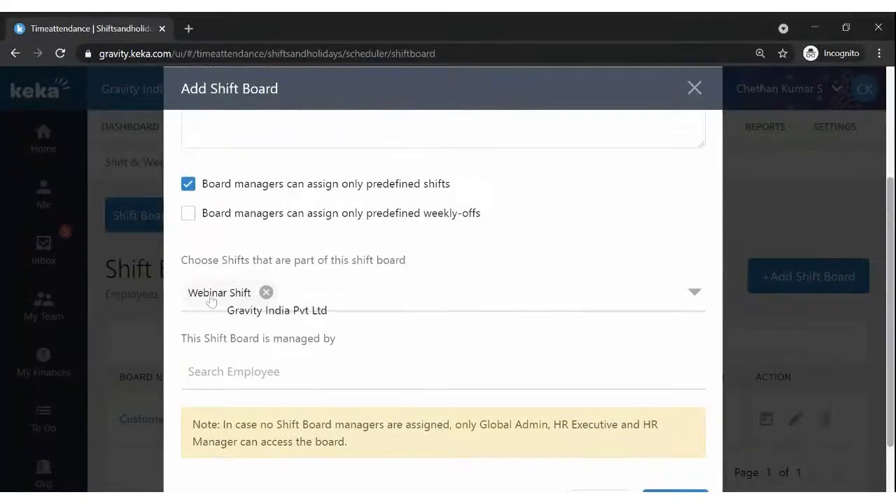
{"action": "left_click_drag", "start_coordinate": [213, 259], "coordinate": [352, 274]}
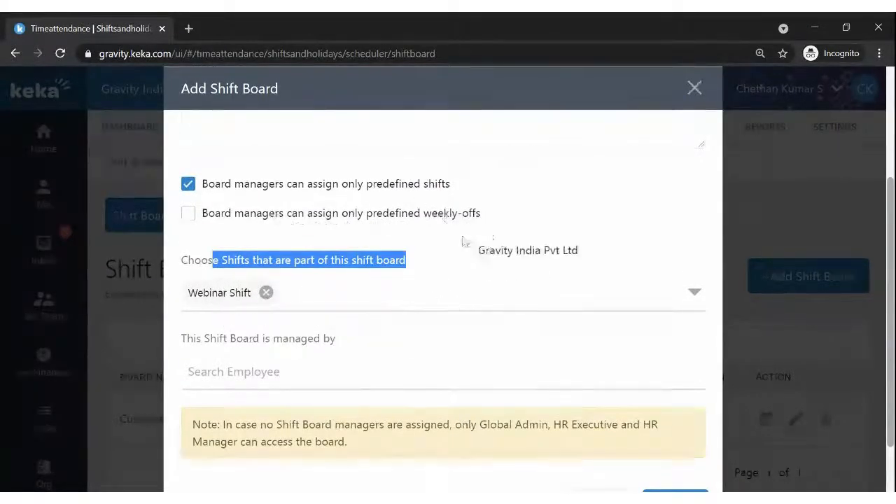
- Restrict board managers to assigning only predefined weekly-offs, and include Sat_Sun in the shift board
{"action": "left_click", "coordinate": [189, 214]}
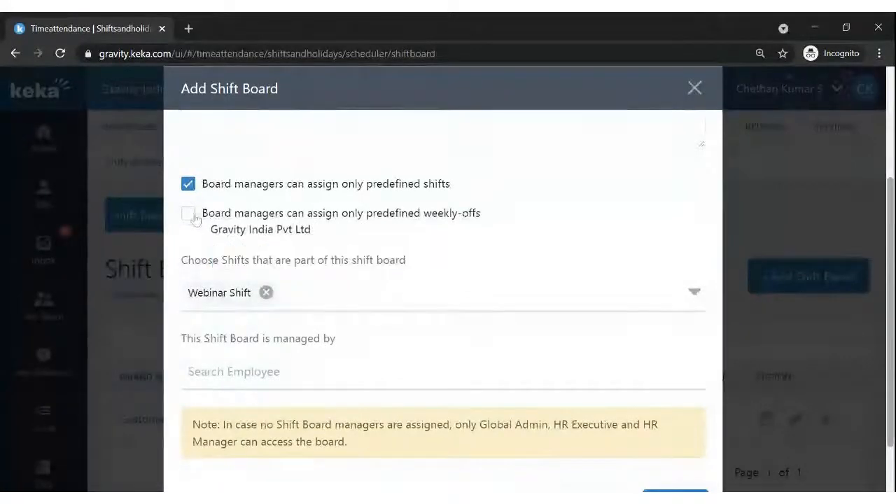
{"action": "left_click", "coordinate": [256, 372]}
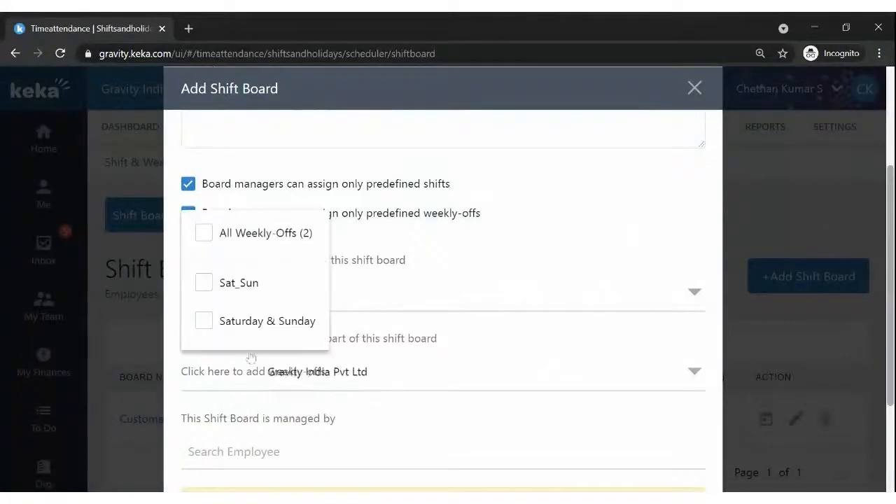
{"action": "left_click", "coordinate": [203, 285]}
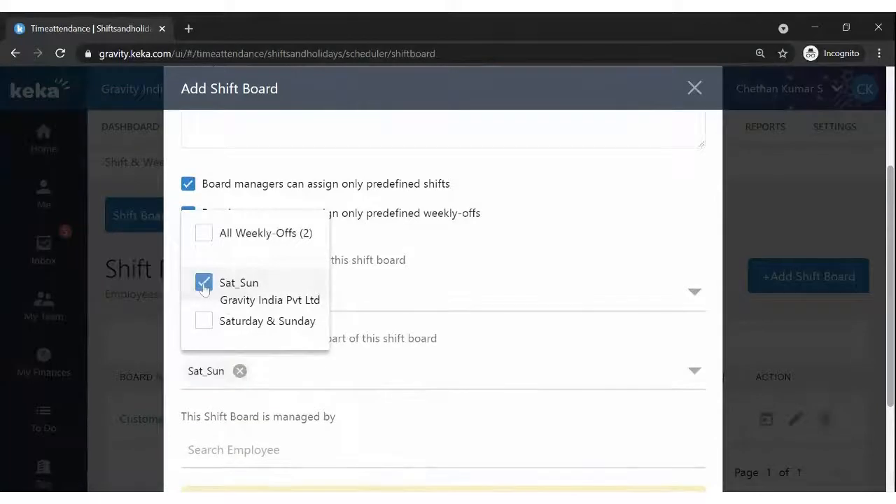
- Review the shift board's predefined shift and weekly-off selections, and save the board without assigning a manager
{"action": "left_click", "coordinate": [448, 270]}
{"action": "scroll", "coordinate": [308, 420], "scroll_direction": "down", "scroll_amount": 2}
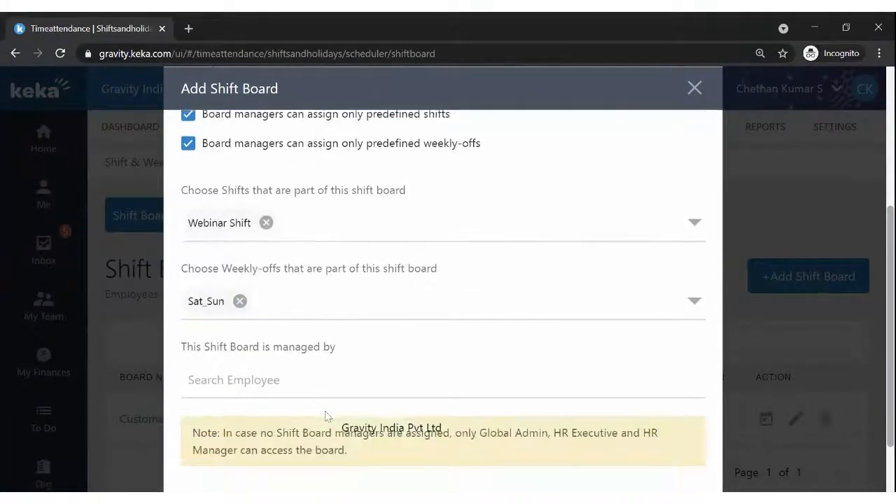
{"action": "scroll", "coordinate": [318, 423], "scroll_direction": "up", "scroll_amount": 2}
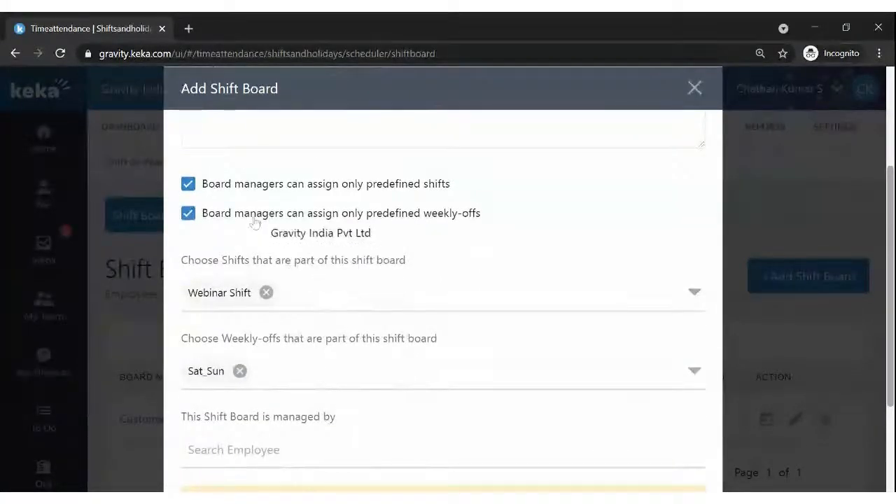
{"action": "scroll", "coordinate": [248, 311], "scroll_direction": "up", "scroll_amount": 1}
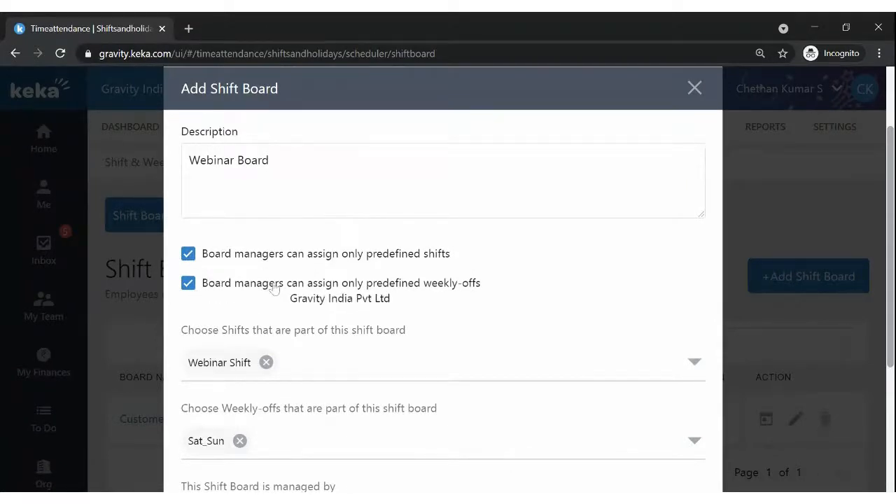
{"action": "scroll", "coordinate": [274, 289], "scroll_direction": "down", "scroll_amount": 2}
{"action": "scroll", "coordinate": [300, 350], "scroll_direction": "down", "scroll_amount": 1}
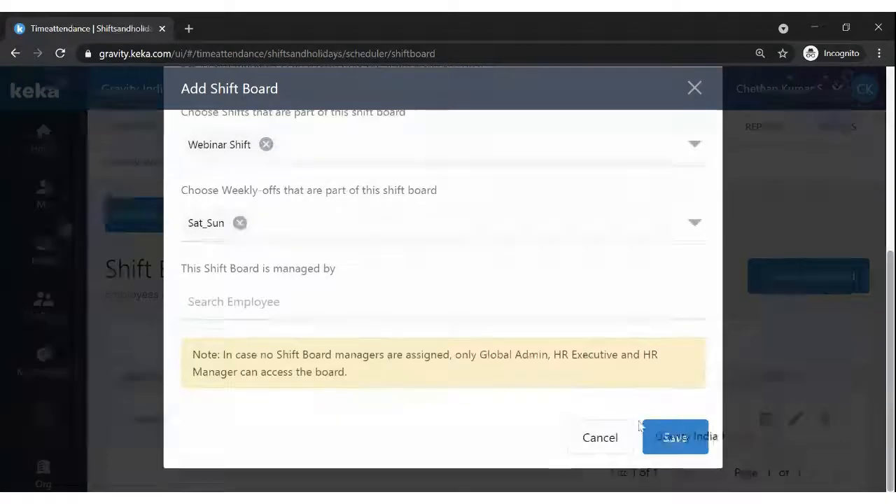
{"action": "left_click", "coordinate": [669, 439]}
- Open the Webinar Board and bring up the list of employees that can be added to it
{"action": "scroll", "coordinate": [112, 422], "scroll_direction": "down", "scroll_amount": 1}
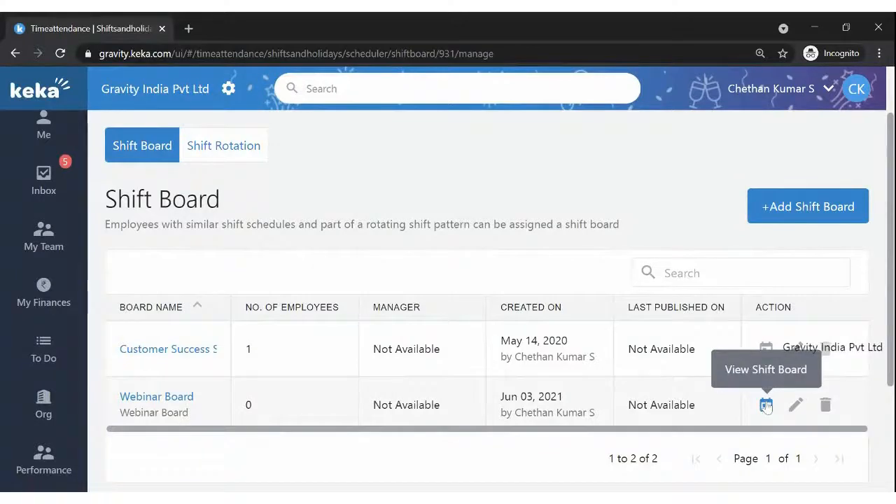
{"action": "left_click", "coordinate": [766, 406]}
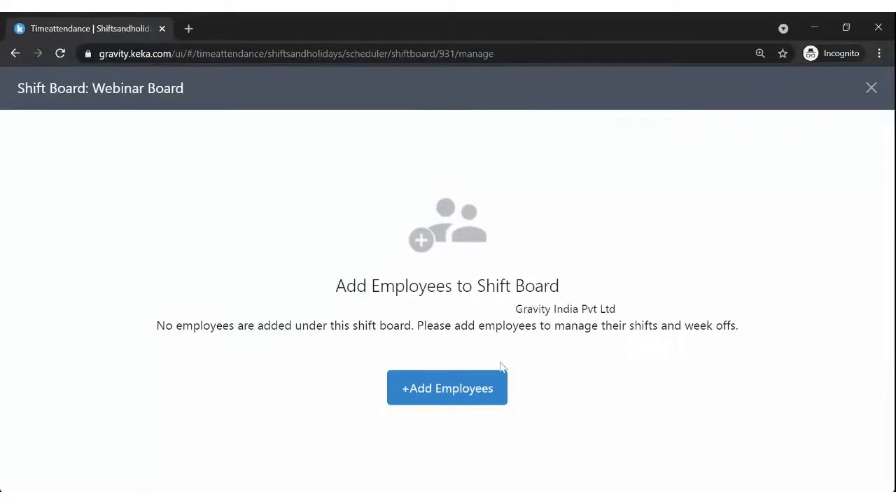
{"action": "left_click", "coordinate": [466, 389]}
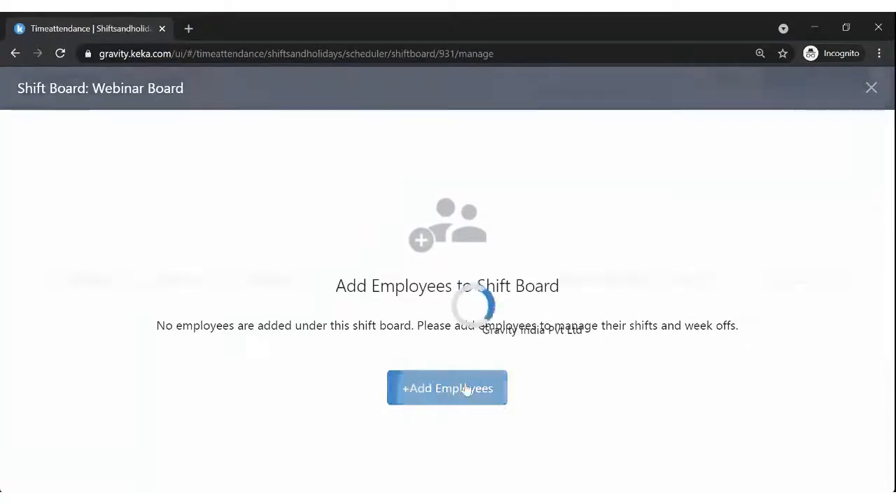
{"action": "scroll", "coordinate": [252, 350], "scroll_direction": "down", "scroll_amount": 9}
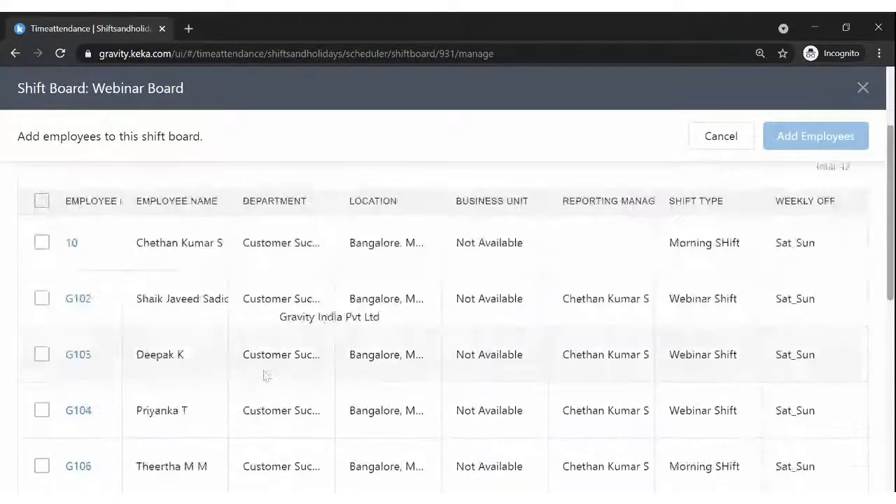
{"action": "scroll", "coordinate": [266, 375], "scroll_direction": "up", "scroll_amount": 9}
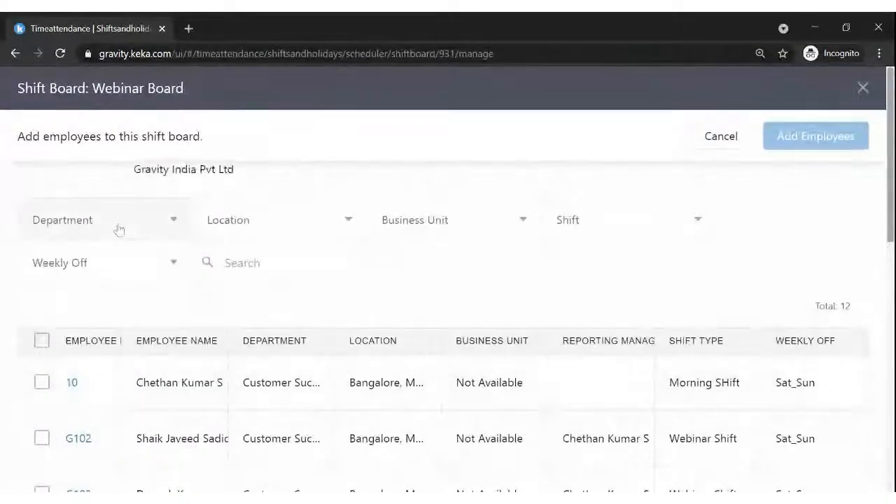
- Filter the list of employees to add by the Sales department
{"action": "left_click", "coordinate": [116, 234]}
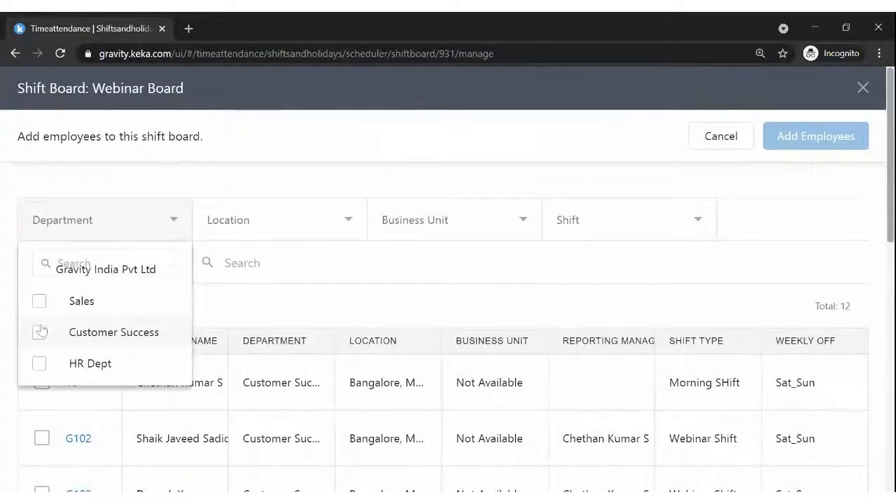
{"action": "left_click", "coordinate": [436, 298]}
{"action": "scroll", "coordinate": [441, 315], "scroll_direction": "down", "scroll_amount": 5}
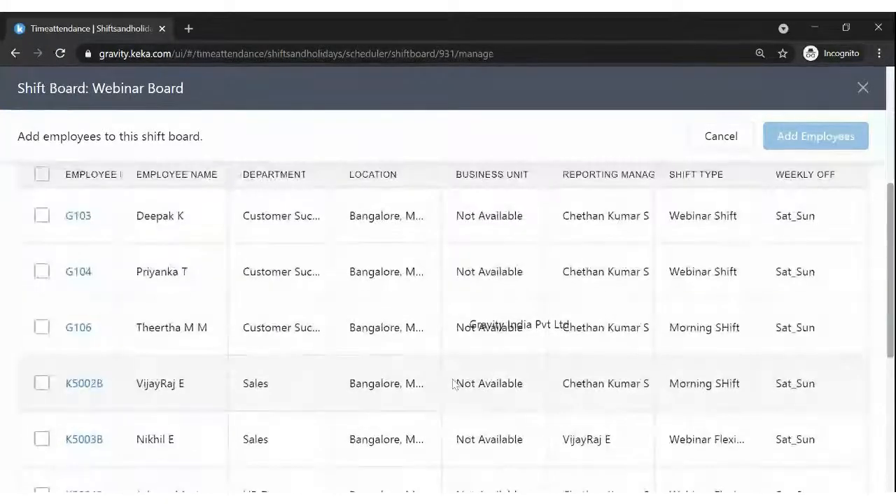
{"action": "scroll", "coordinate": [454, 383], "scroll_direction": "up", "scroll_amount": 5}
{"action": "left_click", "coordinate": [149, 226]}
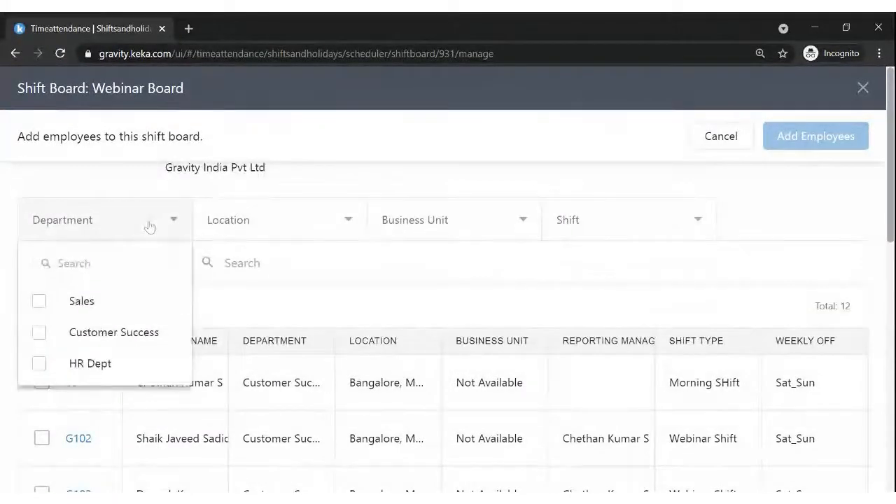
{"action": "left_click", "coordinate": [38, 301]}
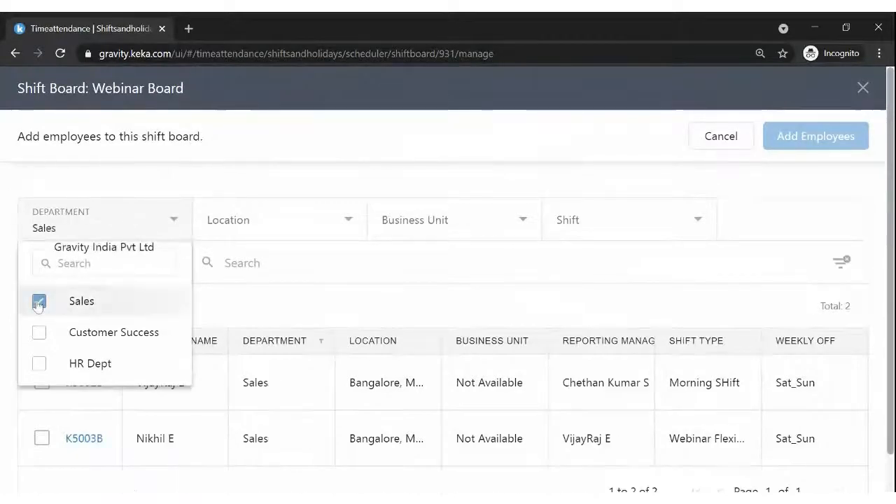
{"action": "left_click", "coordinate": [300, 311]}
{"action": "scroll", "coordinate": [297, 304], "scroll_direction": "down", "scroll_amount": 1}
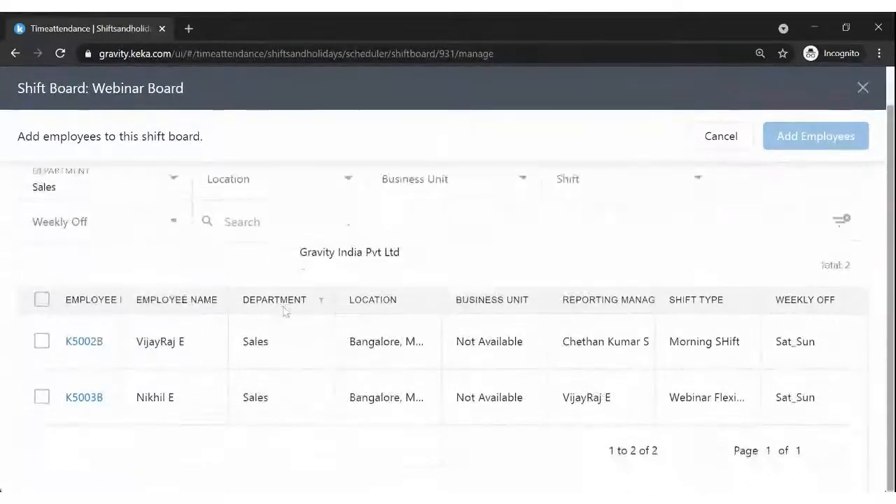
- Clear the Sales department filter, and try the Customer Success department filter on the employee list
{"action": "scroll", "coordinate": [129, 219], "scroll_direction": "up", "scroll_amount": 1}
{"action": "left_click", "coordinate": [129, 219]}
{"action": "left_click", "coordinate": [39, 301]}
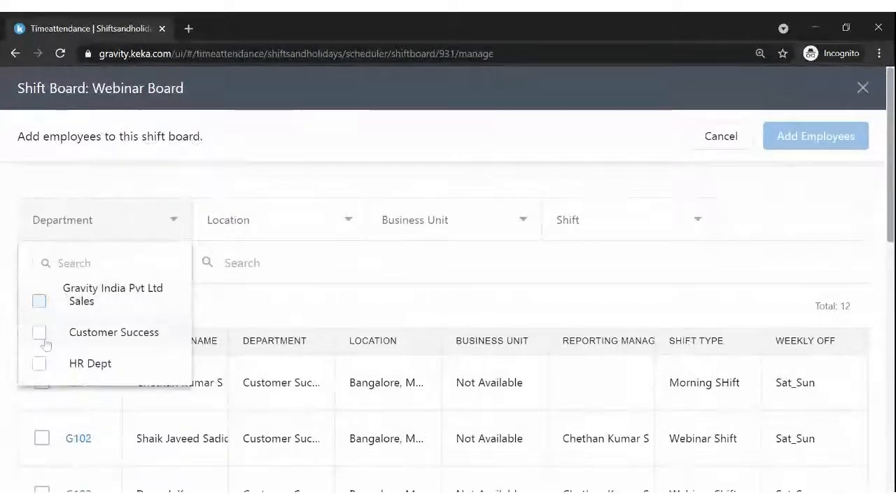
{"action": "left_click", "coordinate": [39, 332]}
{"action": "left_click", "coordinate": [39, 332]}
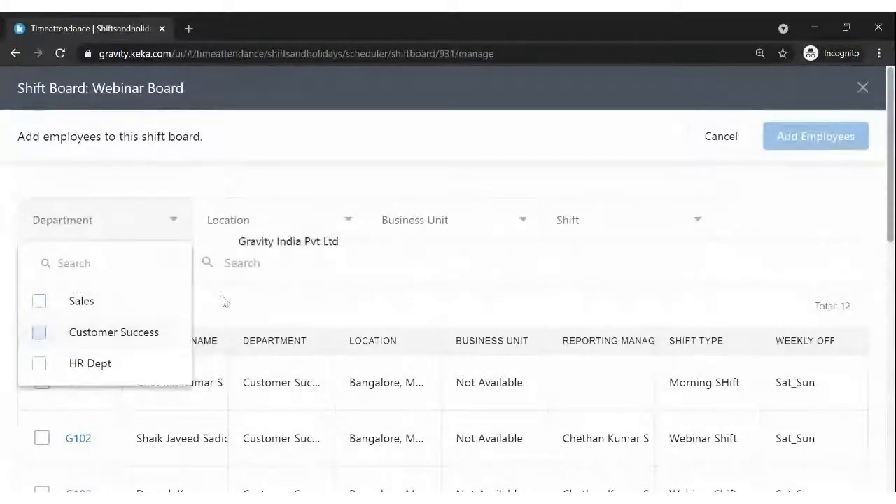
{"action": "left_click", "coordinate": [223, 301]}
- Add the second through seventh listed employees, four from Customer Success and two from Sales, to the Webinar Board
{"action": "scroll", "coordinate": [224, 301], "scroll_direction": "down", "scroll_amount": 5}
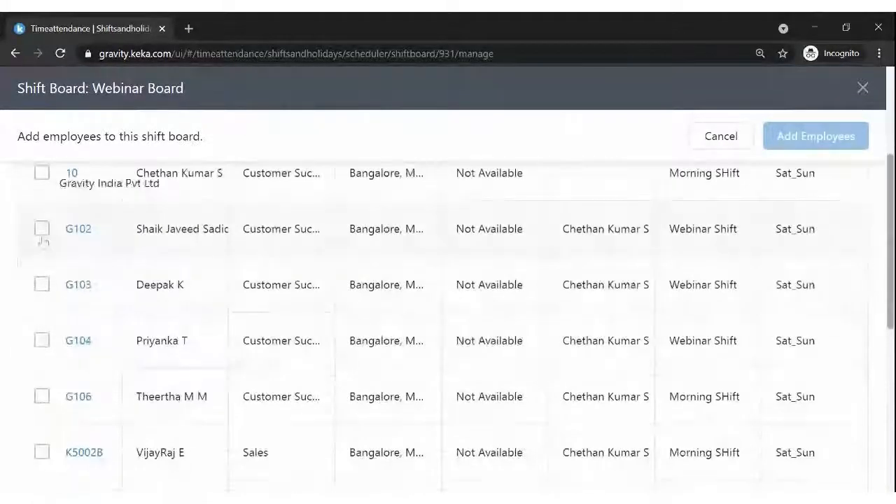
{"action": "left_click", "coordinate": [42, 230]}
{"action": "left_click", "coordinate": [42, 284]}
{"action": "left_click", "coordinate": [42, 340]}
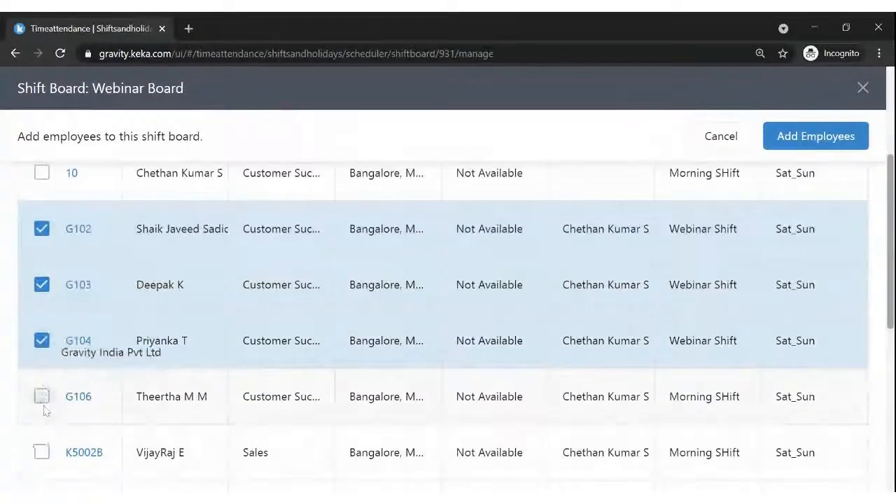
{"action": "left_click", "coordinate": [42, 452]}
{"action": "left_click", "coordinate": [42, 396]}
{"action": "scroll", "coordinate": [47, 335], "scroll_direction": "down", "scroll_amount": 3}
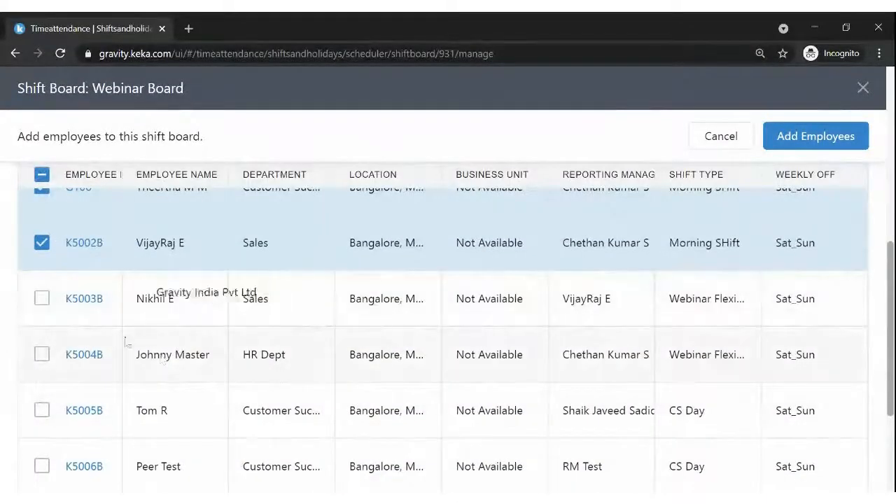
{"action": "left_click", "coordinate": [42, 299]}
{"action": "scroll", "coordinate": [210, 315], "scroll_direction": "up", "scroll_amount": 5}
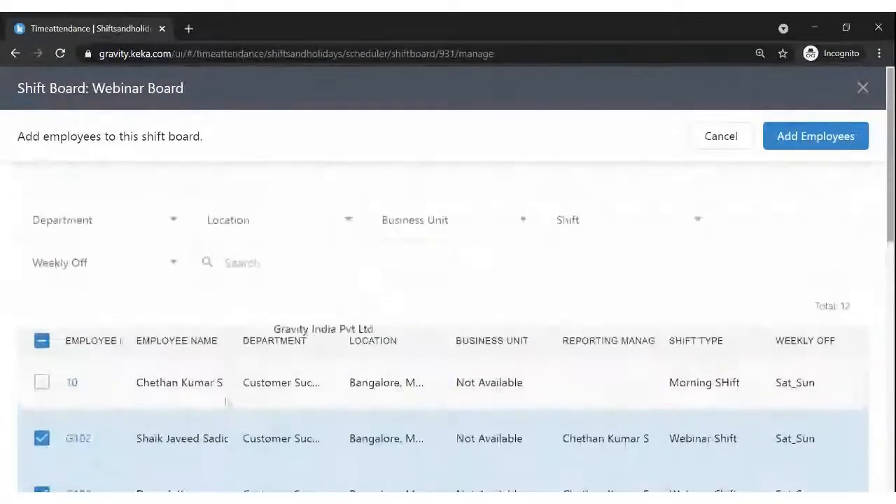
{"action": "left_click", "coordinate": [819, 142]}
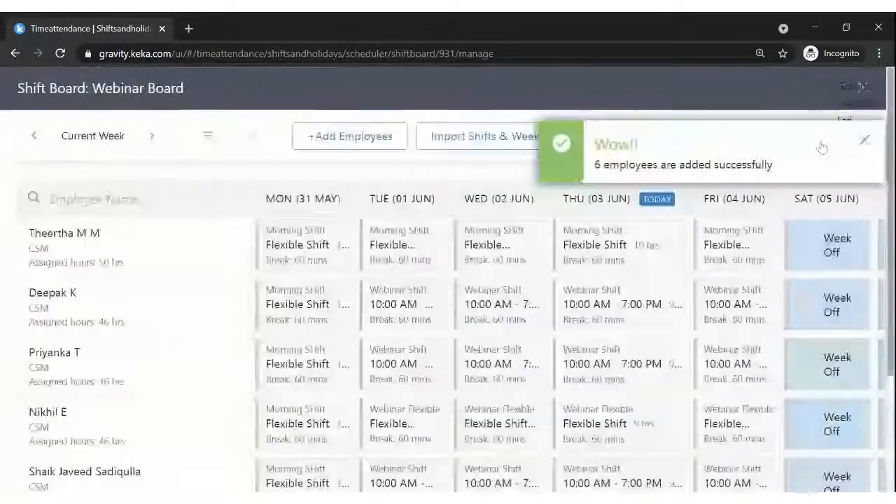
- Examine the employees' daily shifts and week-offs on the Webinar Board for the current week
{"action": "scroll", "coordinate": [315, 360], "scroll_direction": "down", "scroll_amount": 3}
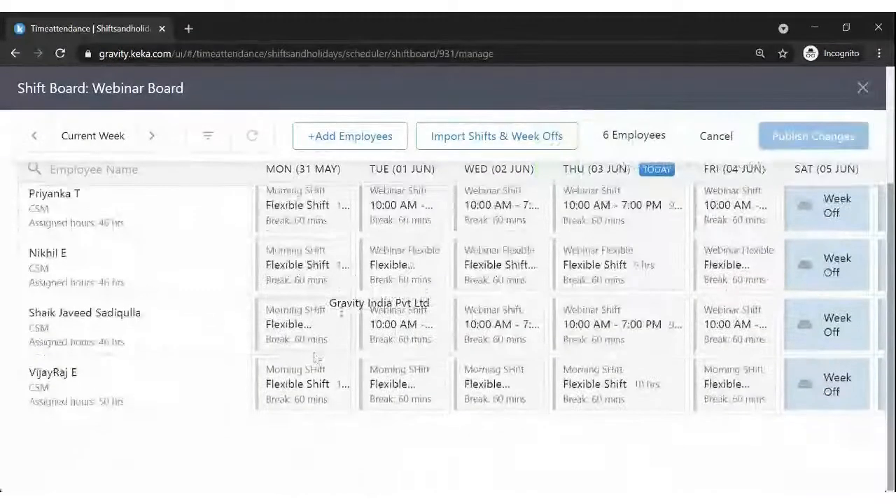
{"action": "scroll", "coordinate": [319, 345], "scroll_direction": "up", "scroll_amount": 3}
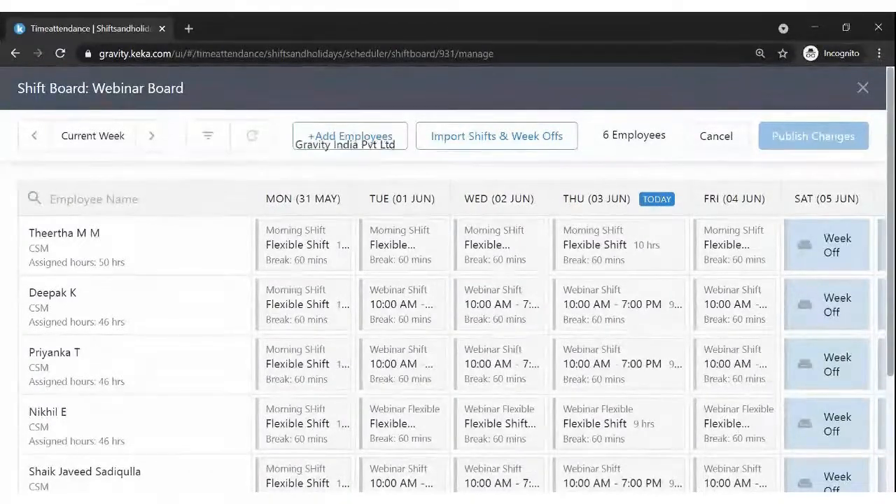
{"action": "left_click_drag", "start_coordinate": [275, 198], "coordinate": [338, 200]}
{"action": "scroll", "coordinate": [536, 352], "scroll_direction": "down", "scroll_amount": 3}
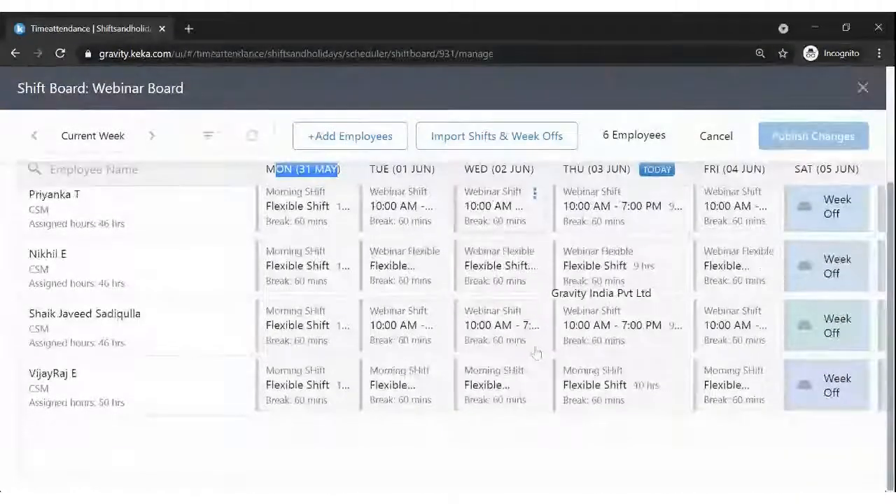
{"action": "scroll", "coordinate": [536, 355], "scroll_direction": "up", "scroll_amount": 2}
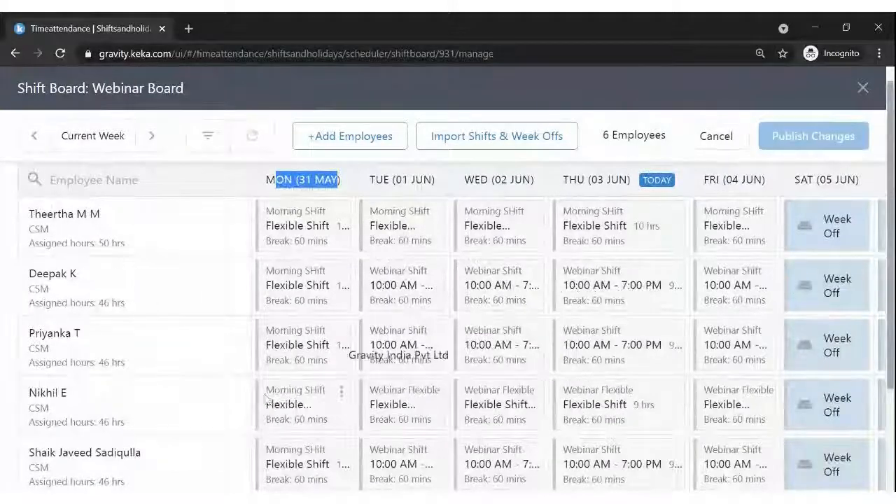
{"action": "scroll", "coordinate": [150, 204], "scroll_direction": "down", "scroll_amount": 3}
{"action": "scroll", "coordinate": [161, 357], "scroll_direction": "up", "scroll_amount": 3}
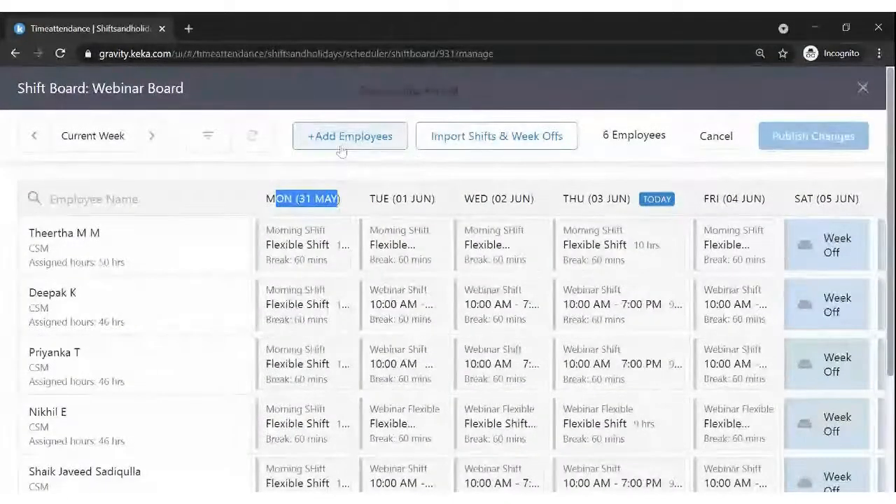
- Review the board's schedules for 07 Jun - 13 Jun and 24 May - 30 May, and return to the current week
{"action": "left_click", "coordinate": [155, 136]}
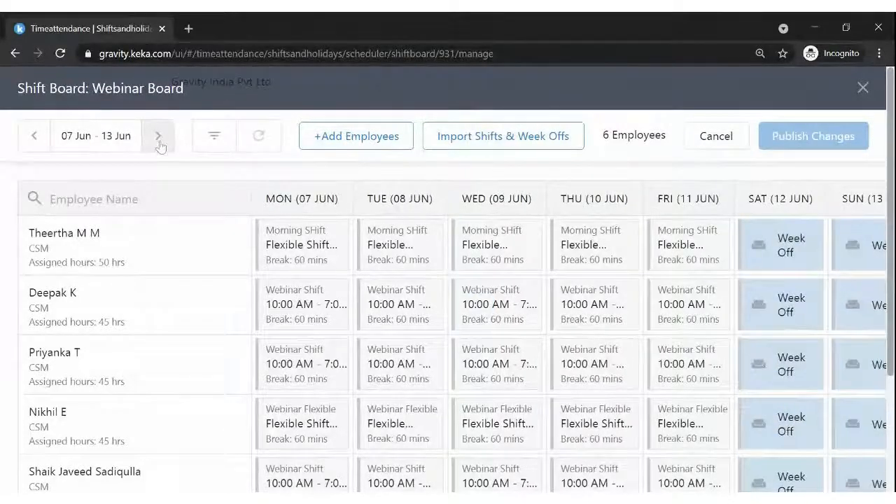
{"action": "scroll", "coordinate": [499, 314], "scroll_direction": "down", "scroll_amount": 2}
{"action": "scroll", "coordinate": [498, 316], "scroll_direction": "up", "scroll_amount": 3}
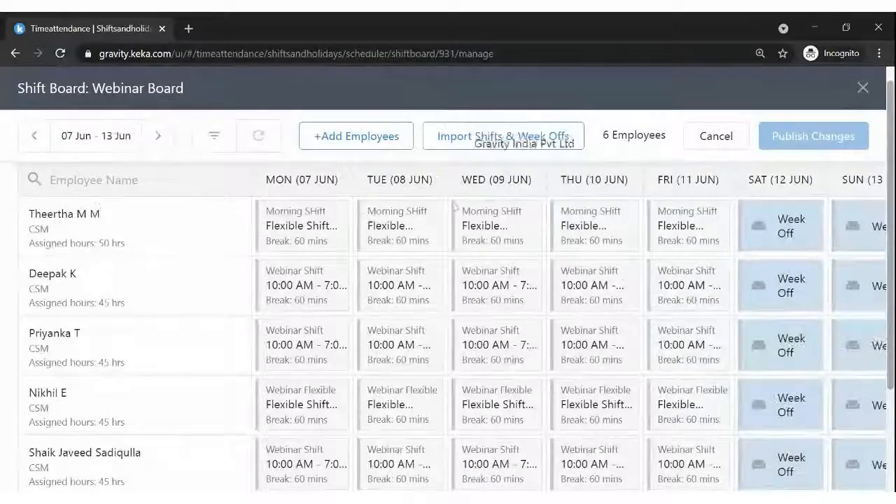
{"action": "left_click", "coordinate": [34, 136]}
{"action": "left_click", "coordinate": [33, 136]}
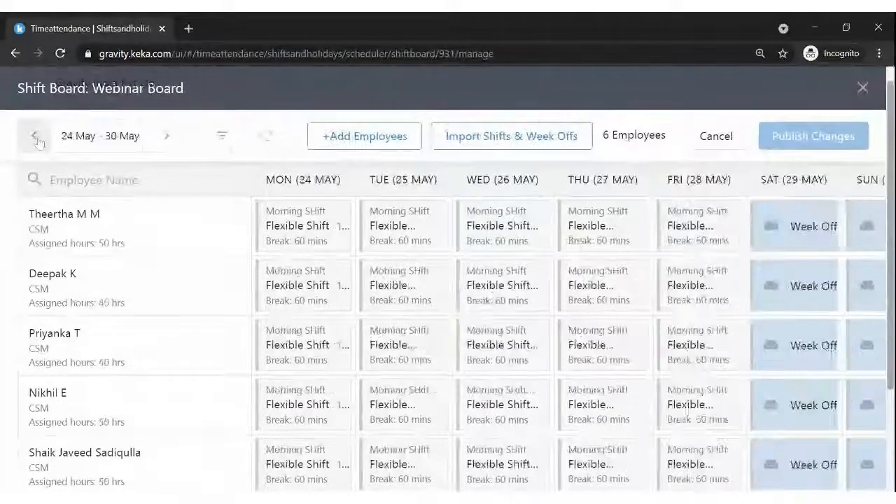
{"action": "left_click", "coordinate": [151, 137]}
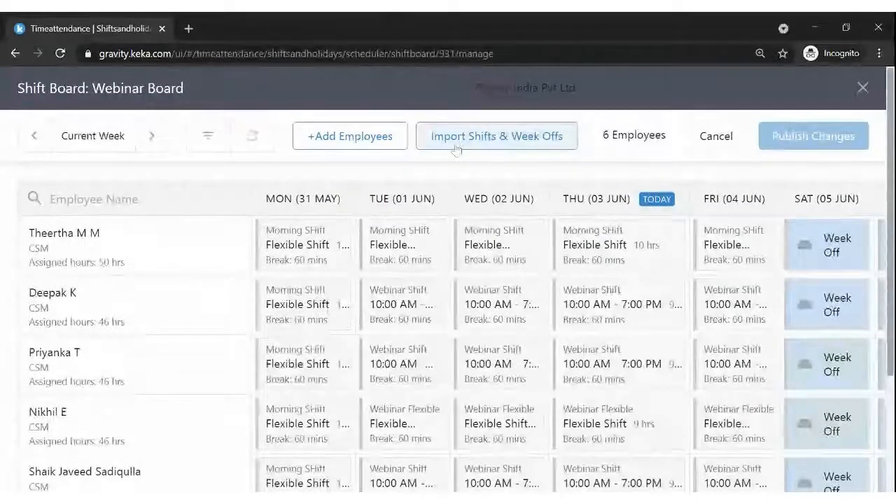
{"action": "scroll", "coordinate": [126, 255], "scroll_direction": "down", "scroll_amount": 3}
{"action": "scroll", "coordinate": [138, 348], "scroll_direction": "up", "scroll_amount": 3}
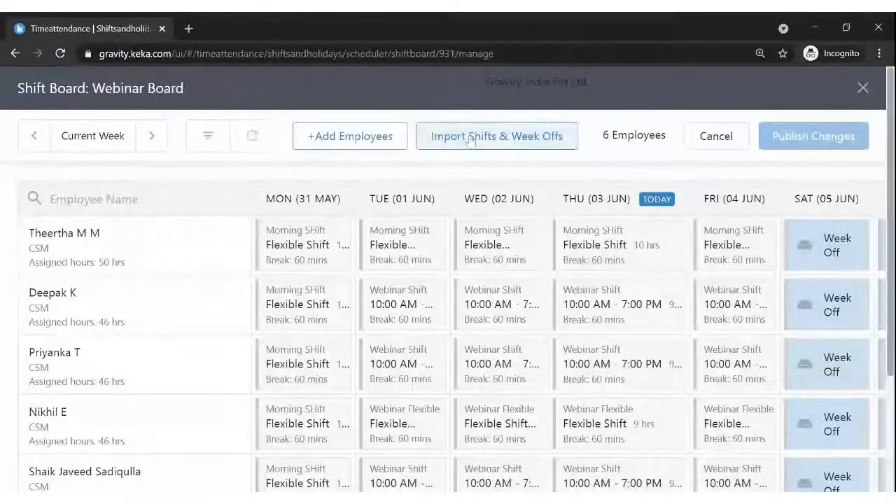
- Download and open the Excel template for importing shifts and week-offs, and return to the Webinar Board
{"action": "left_click", "coordinate": [471, 136]}
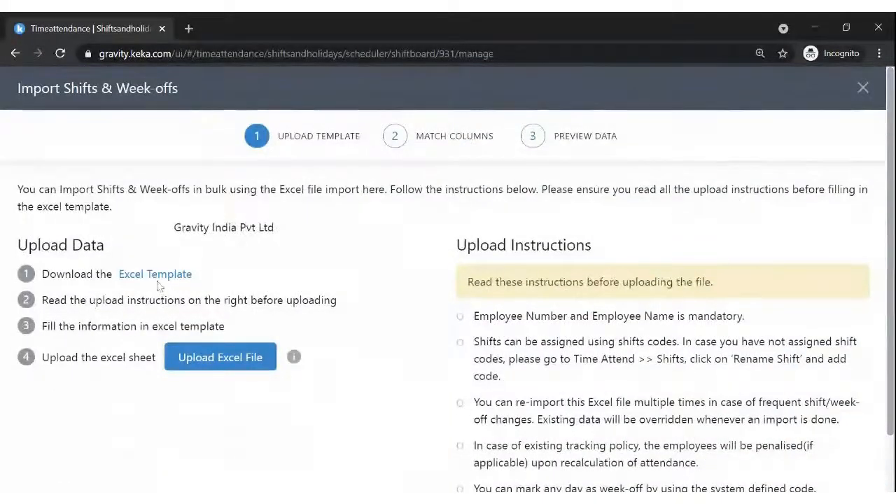
{"action": "left_click", "coordinate": [157, 278]}
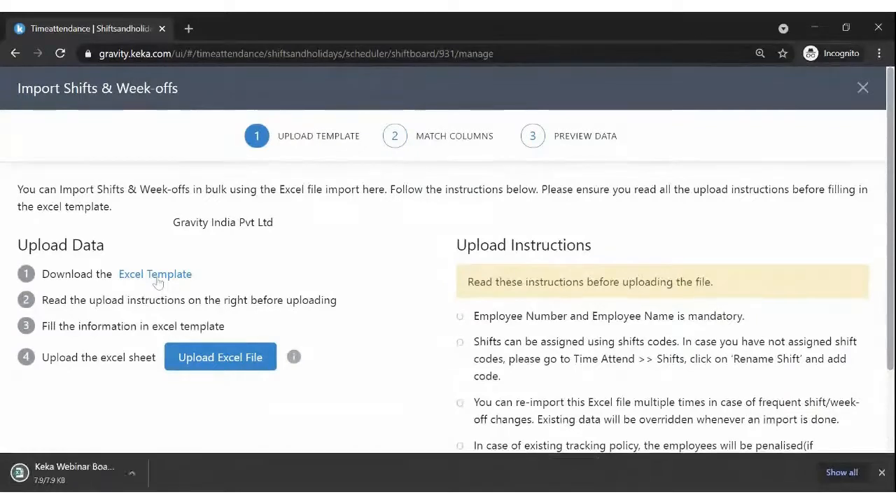
{"action": "left_click", "coordinate": [101, 480]}
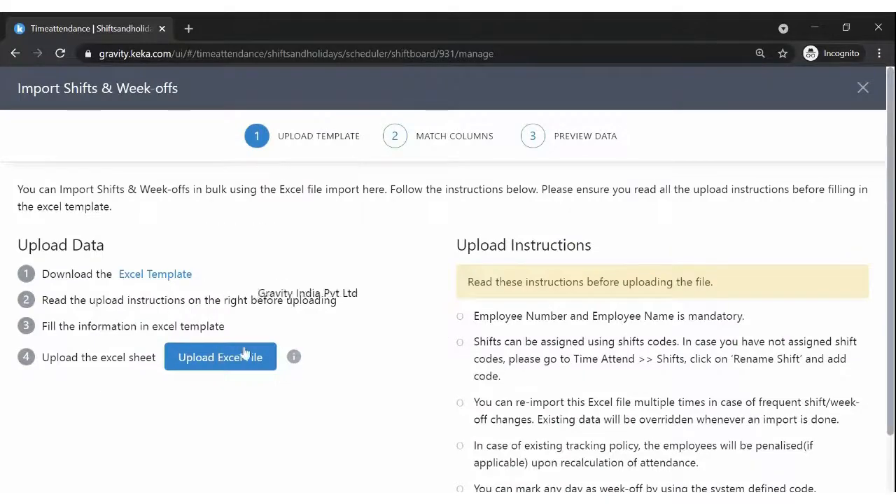
{"action": "left_click", "coordinate": [862, 87]}
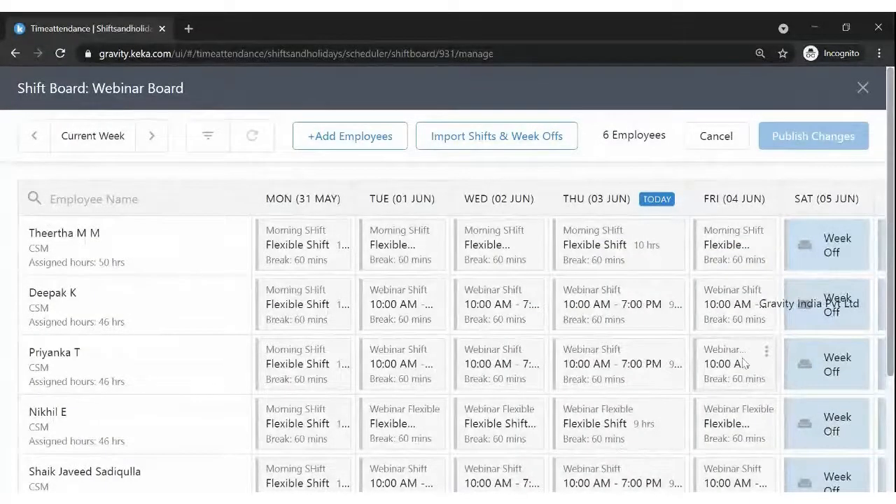
- Review the employees' current-week shifts and week-offs on the Webinar Board and close the board
{"action": "scroll", "coordinate": [744, 364], "scroll_direction": "down", "scroll_amount": 1}
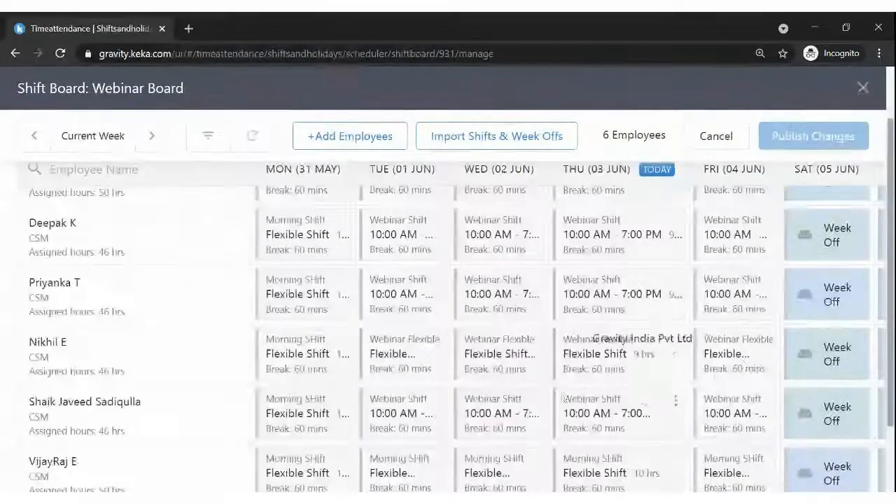
{"action": "scroll", "coordinate": [536, 474], "scroll_direction": "up", "scroll_amount": 1}
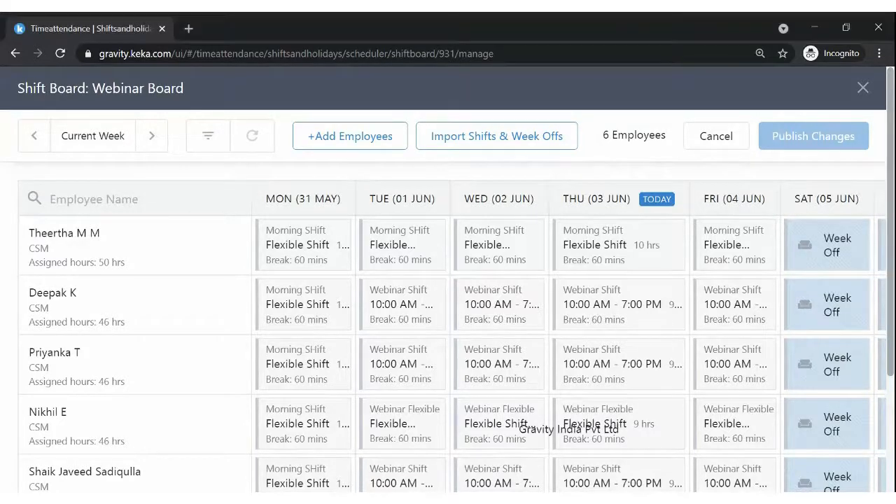
{"action": "scroll", "coordinate": [464, 300], "scroll_direction": "down", "scroll_amount": 2}
{"action": "scroll", "coordinate": [433, 310], "scroll_direction": "up", "scroll_amount": 2}
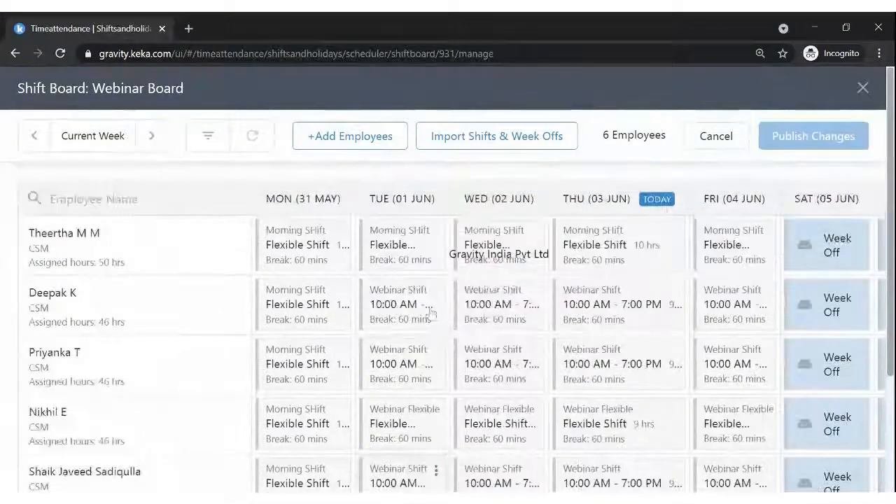
{"action": "left_click", "coordinate": [863, 89]}
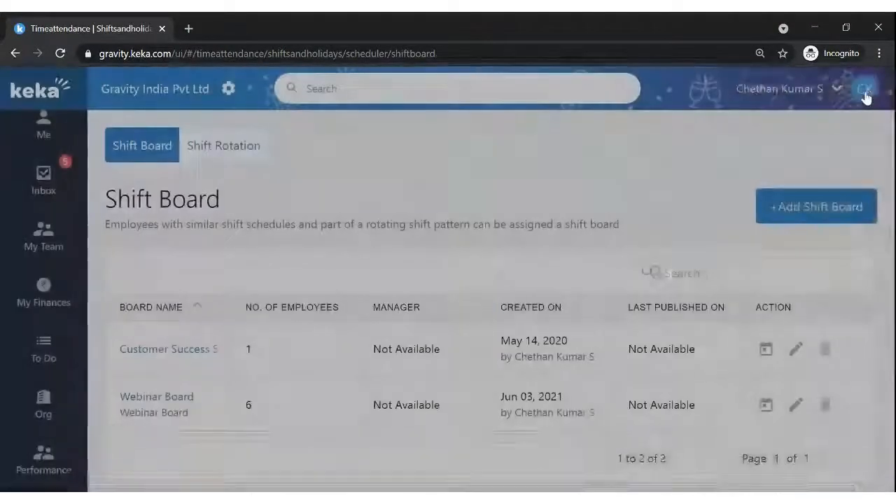
- Look over the list of shift boards and switch the Scheduler to Shift Rotation
{"action": "scroll", "coordinate": [289, 384], "scroll_direction": "down", "scroll_amount": 2}
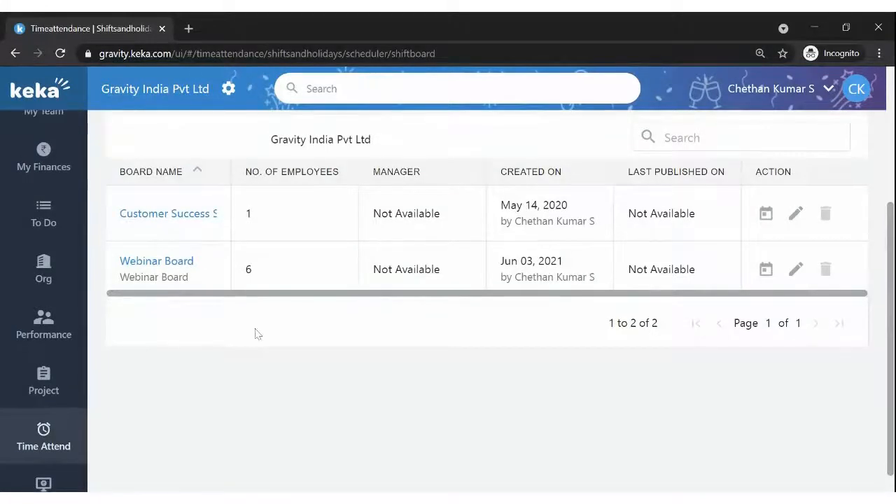
{"action": "scroll", "coordinate": [256, 331], "scroll_direction": "up", "scroll_amount": 3}
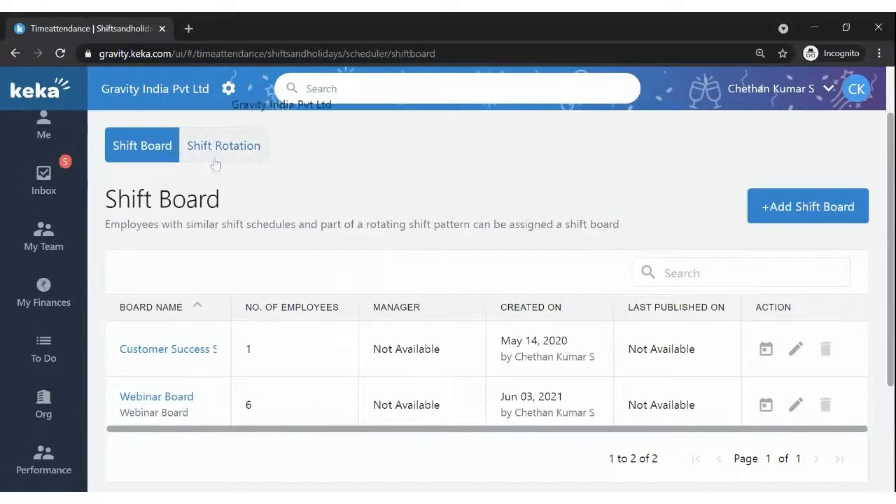
{"action": "left_click", "coordinate": [216, 162]}
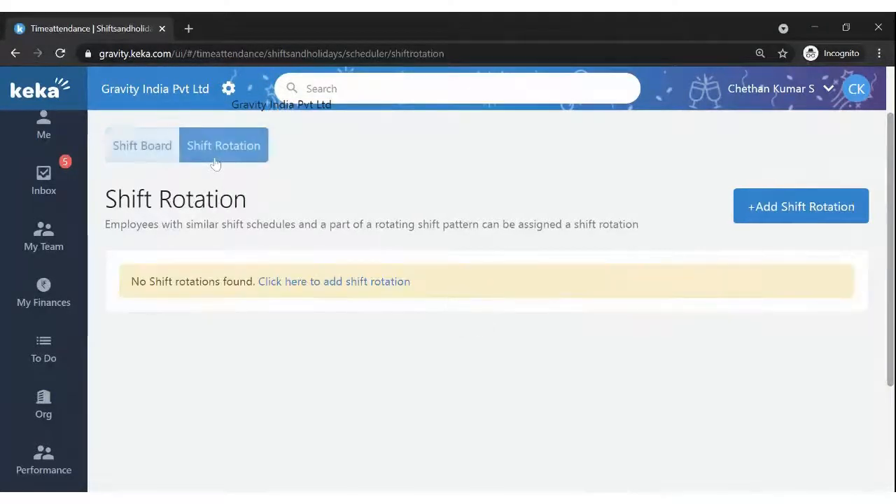
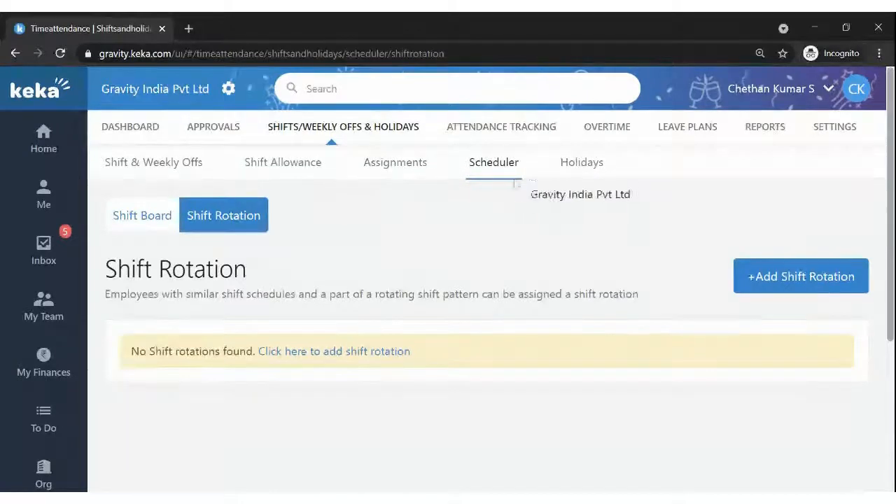
{"action": "left_click", "coordinate": [158, 223]}
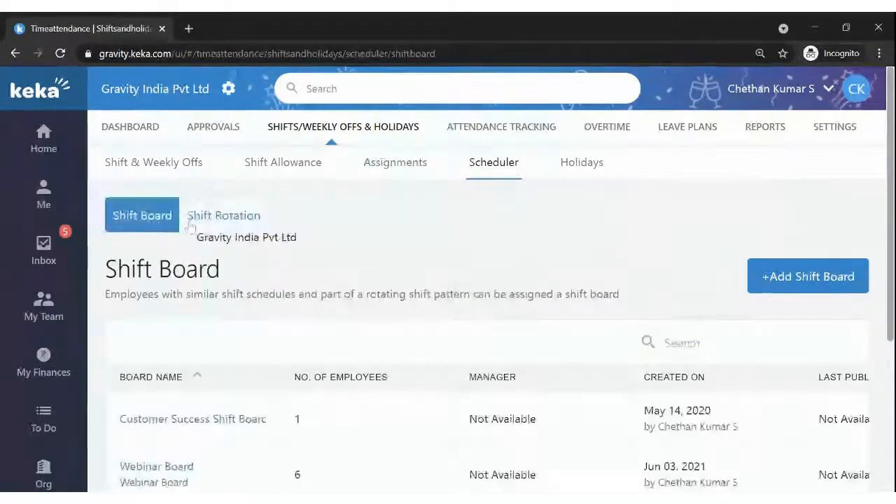
{"action": "left_click", "coordinate": [203, 218]}
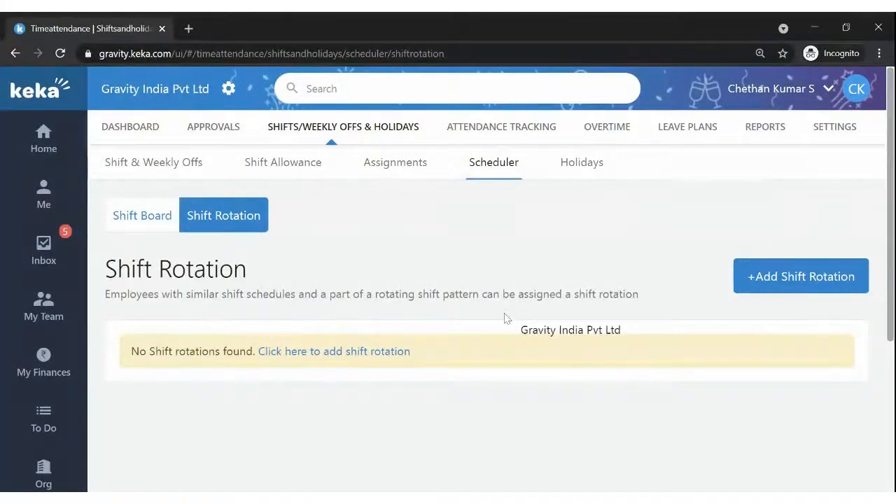
- Start adding a shift rotation with both its name and description set to "Webinar rotation"
{"action": "left_click", "coordinate": [763, 280]}
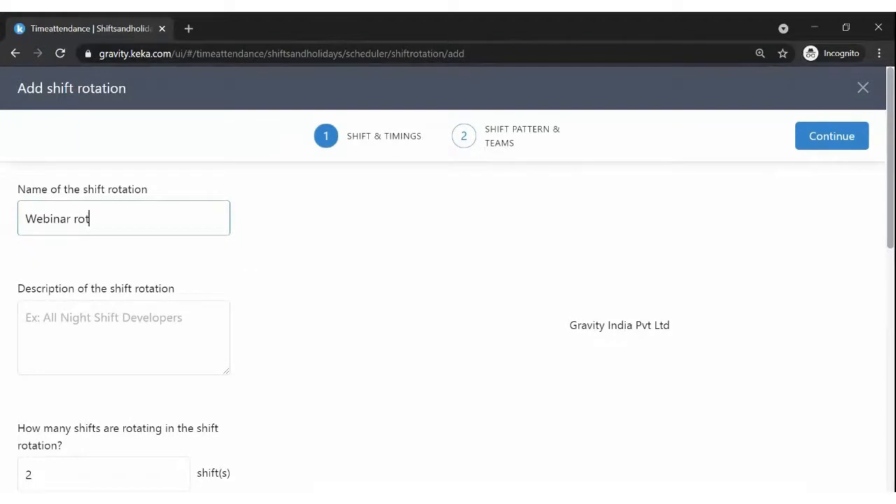
{"action": "type", "text": "Webinar rotational sh"}
{"action": "left_click_drag", "start_coordinate": [117, 218], "coordinate": [26, 218]}
{"action": "key", "text": "ctrl+c"}
{"action": "left_click", "coordinate": [166, 308]}
{"action": "key", "text": "ctrl+v"}
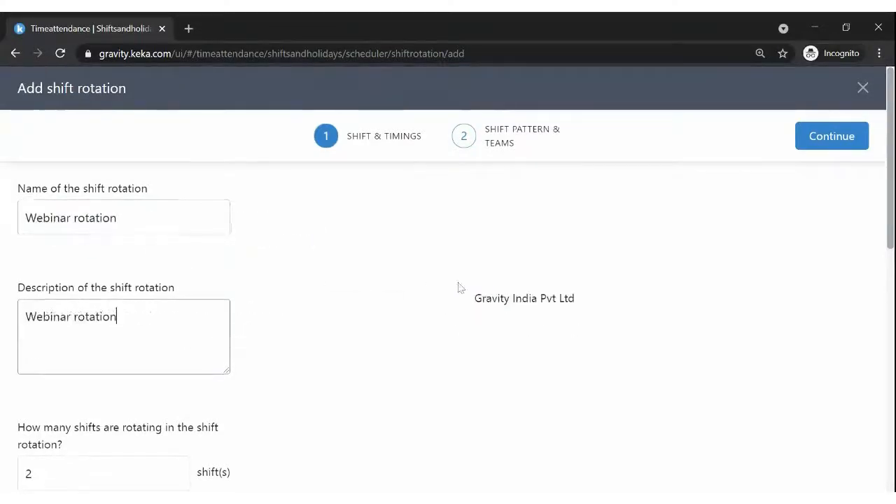
- Set the number of shifts rotating in the Webinar rotation to 3
{"action": "scroll", "coordinate": [455, 289], "scroll_direction": "down", "scroll_amount": 2}
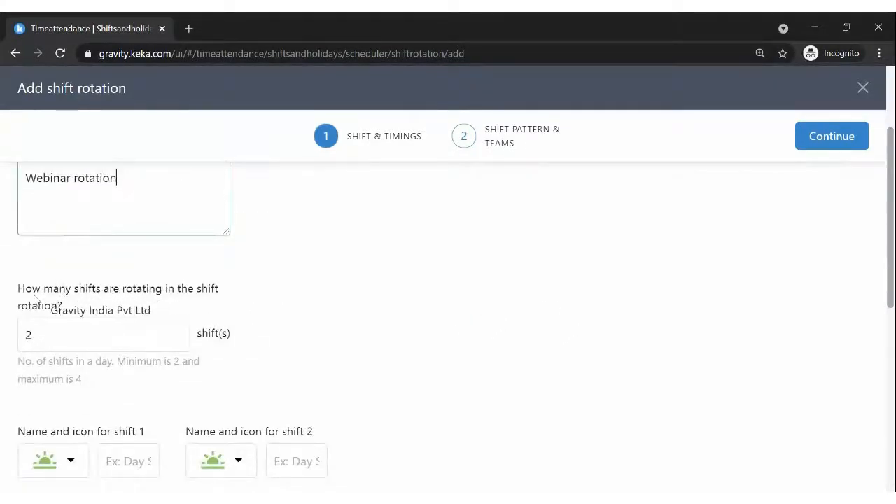
{"action": "scroll", "coordinate": [25, 294], "scroll_direction": "down", "scroll_amount": 2}
{"action": "scroll", "coordinate": [28, 238], "scroll_direction": "up", "scroll_amount": 1}
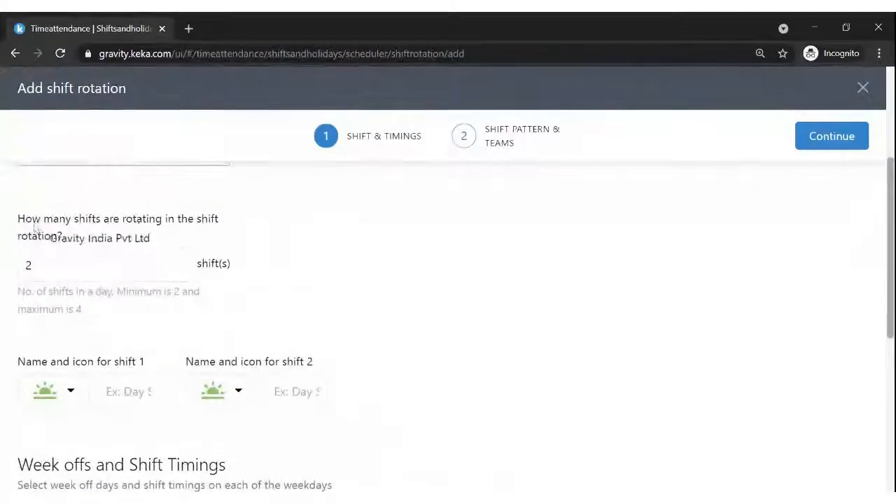
{"action": "left_click_drag", "start_coordinate": [21, 218], "coordinate": [60, 233]}
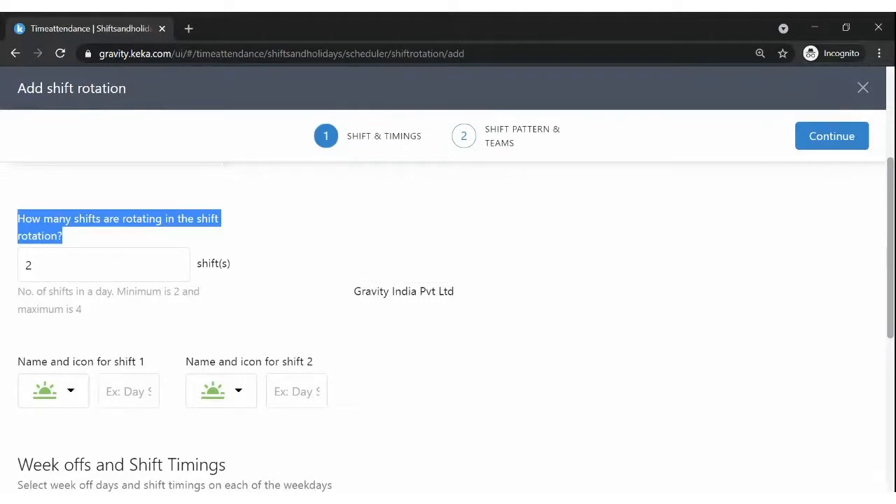
{"action": "left_click", "coordinate": [83, 266]}
{"action": "key", "text": "BackSpace"}
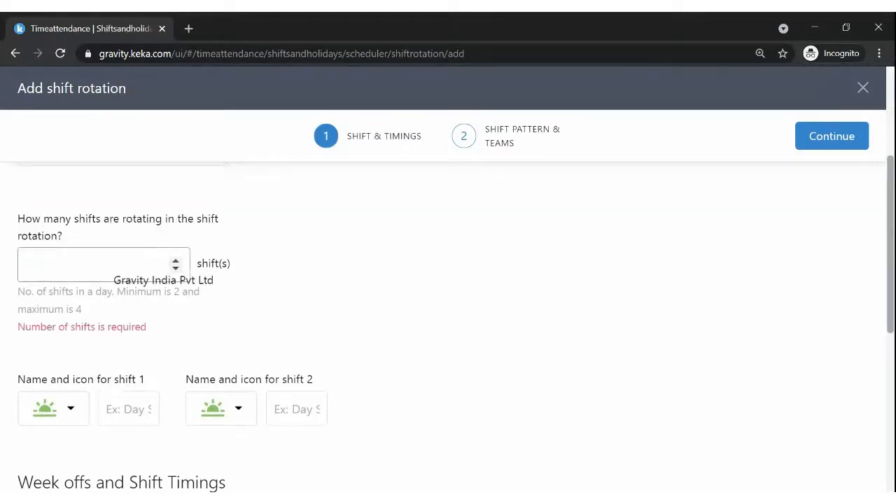
{"action": "type", "text": "3"}
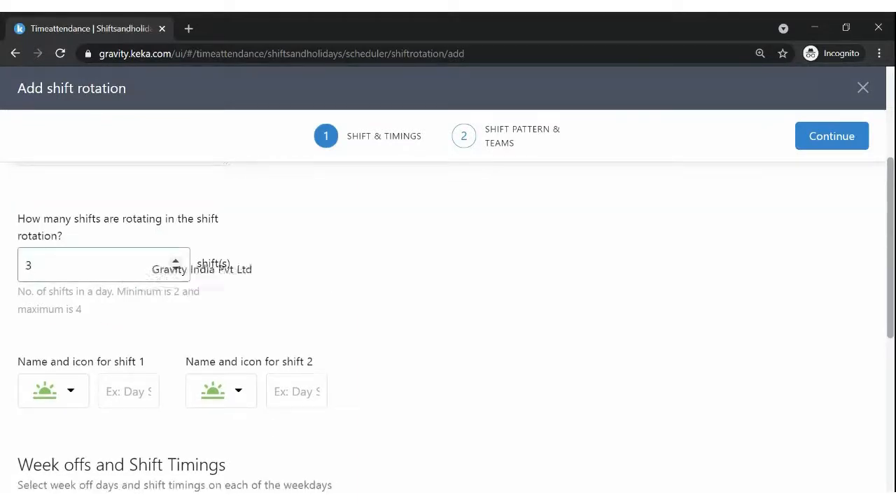
{"action": "scroll", "coordinate": [300, 278], "scroll_direction": "down", "scroll_amount": 1}
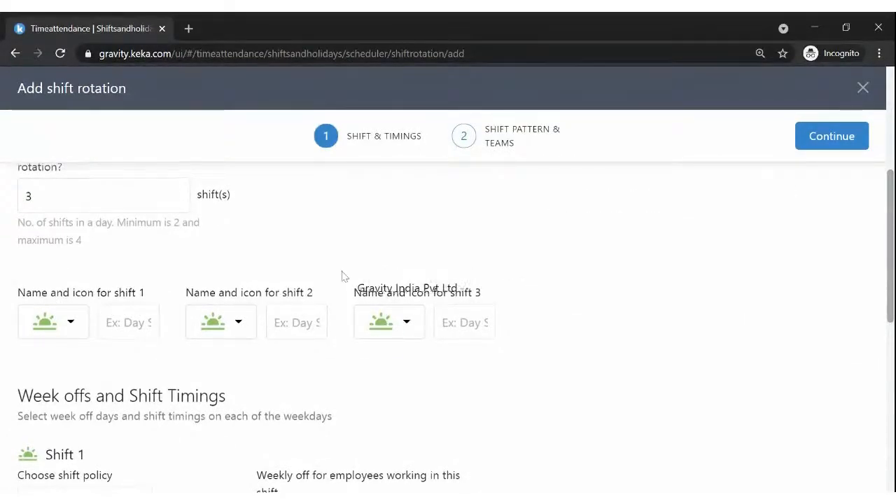
- Name the three rotating shifts MS, AS and NS, in that order
{"action": "scroll", "coordinate": [344, 276], "scroll_direction": "up", "scroll_amount": 4}
{"action": "scroll", "coordinate": [343, 275], "scroll_direction": "down", "scroll_amount": 2}
{"action": "scroll", "coordinate": [342, 275], "scroll_direction": "down", "scroll_amount": 3}
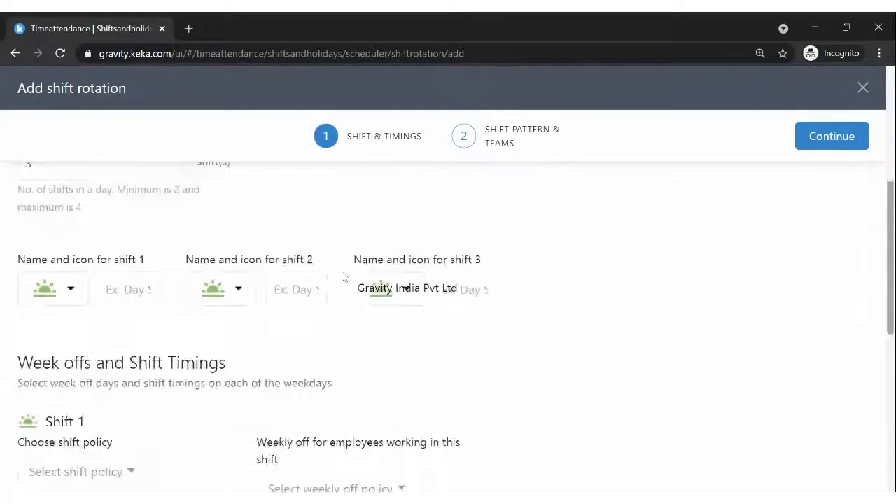
{"action": "left_click_drag", "start_coordinate": [33, 225], "coordinate": [72, 226]}
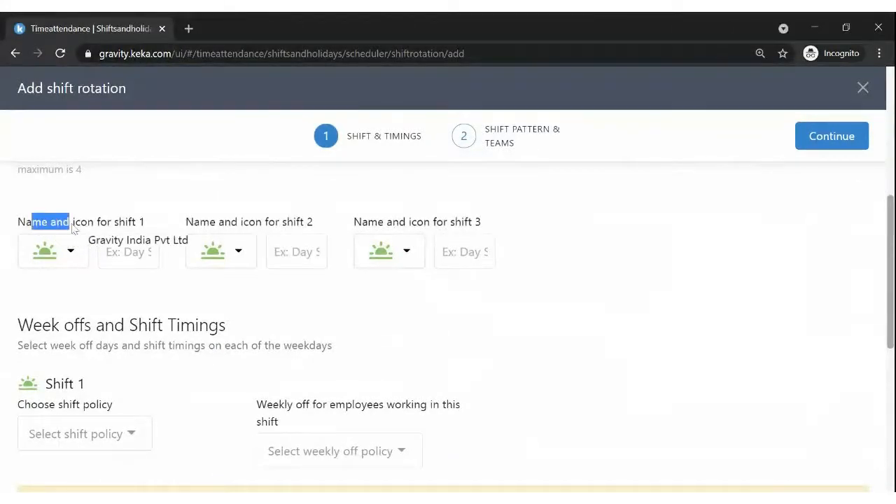
{"action": "left_click", "coordinate": [133, 257]}
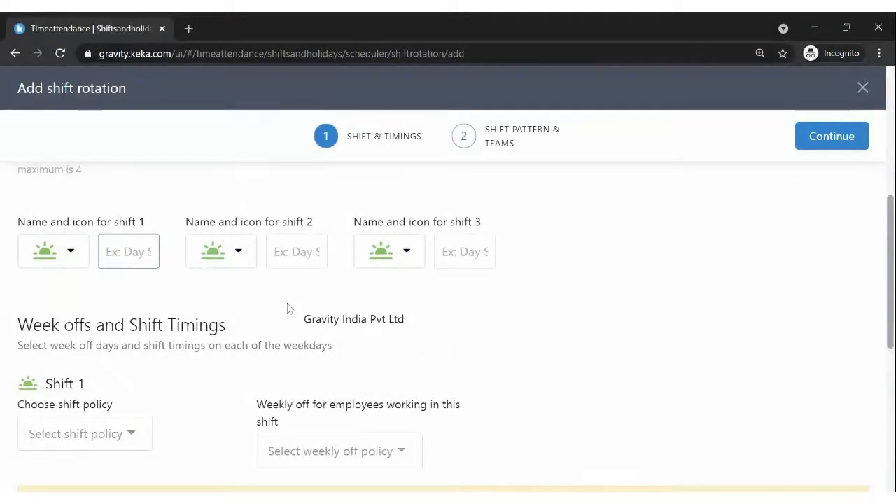
{"action": "left_click", "coordinate": [298, 257]}
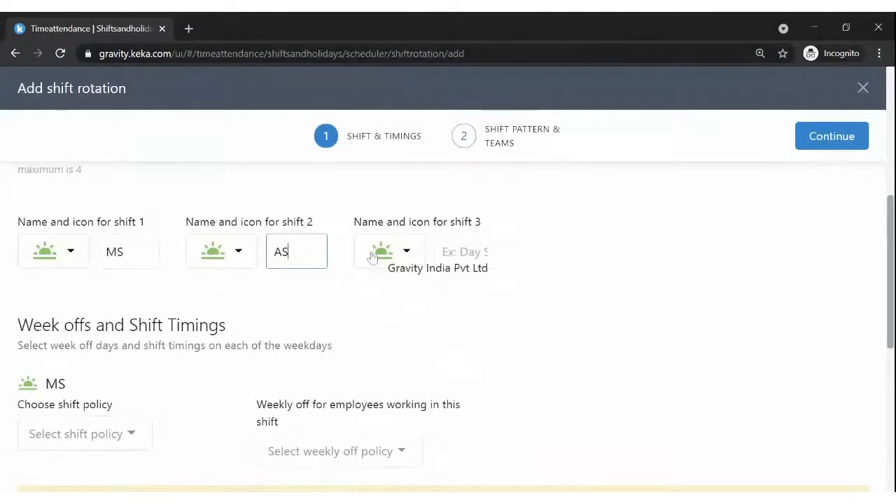
{"action": "left_click", "coordinate": [473, 252]}
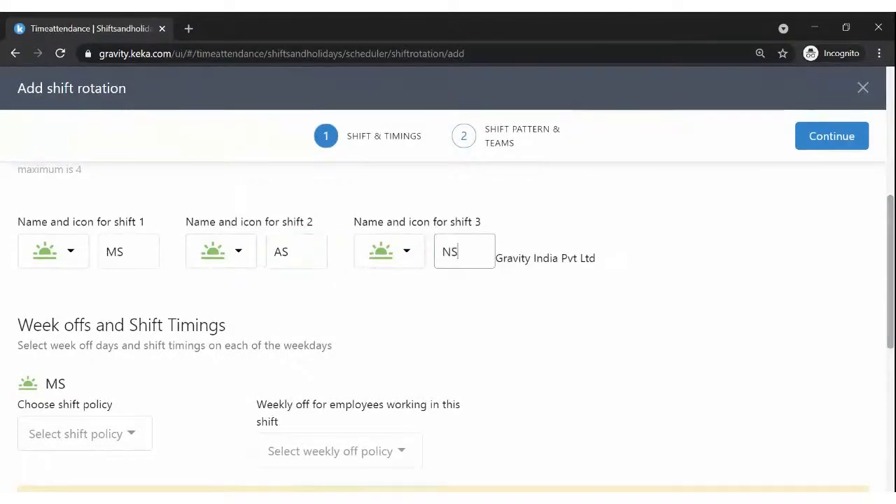
{"action": "type", "text": "NS"}
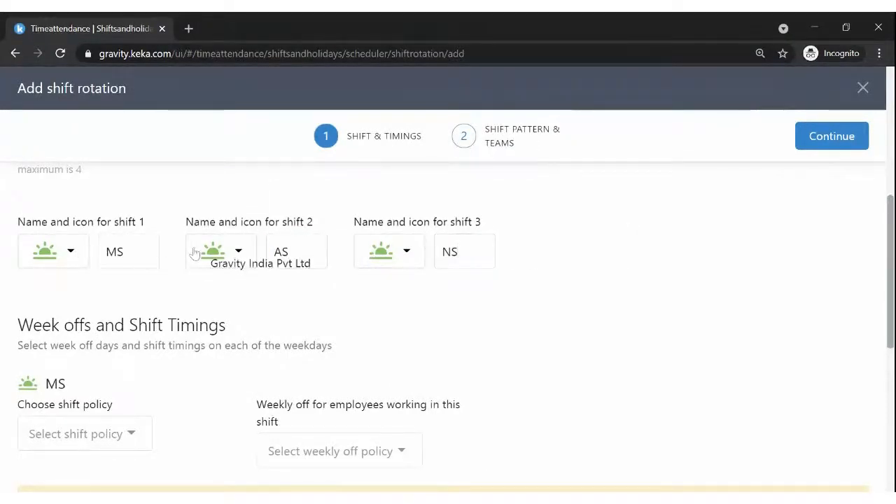
- Assign the orange full-sun icon to shift AS and the teal setting-sun icon to shift NS
{"action": "left_click", "coordinate": [203, 253]}
{"action": "left_click", "coordinate": [211, 333]}
{"action": "left_click", "coordinate": [378, 252]}
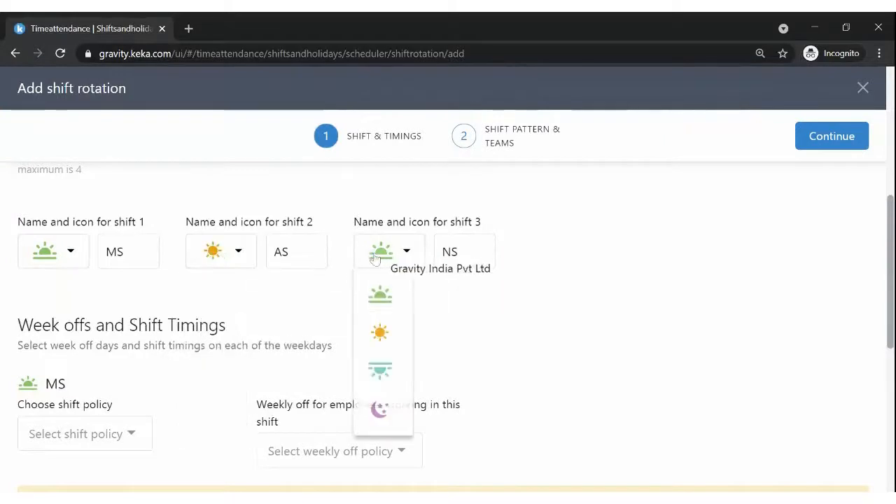
{"action": "left_click", "coordinate": [380, 370]}
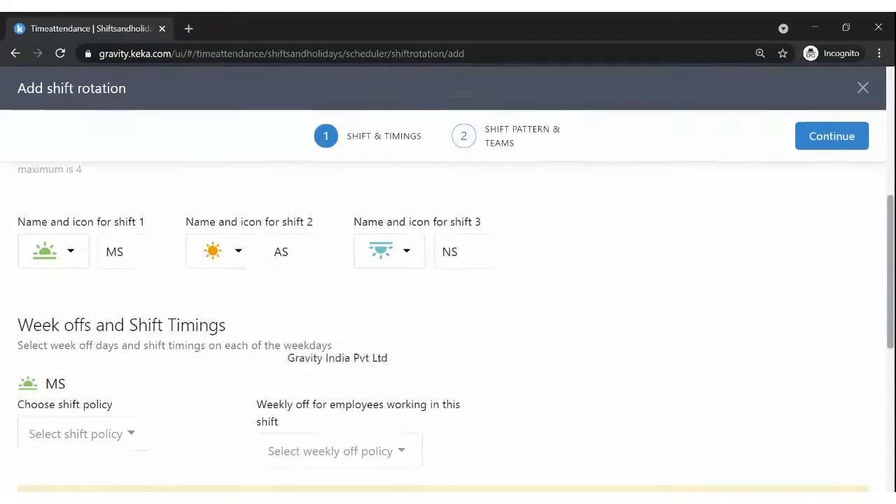
{"action": "scroll", "coordinate": [140, 378], "scroll_direction": "down", "scroll_amount": 1}
{"action": "scroll", "coordinate": [138, 374], "scroll_direction": "up", "scroll_amount": 3}
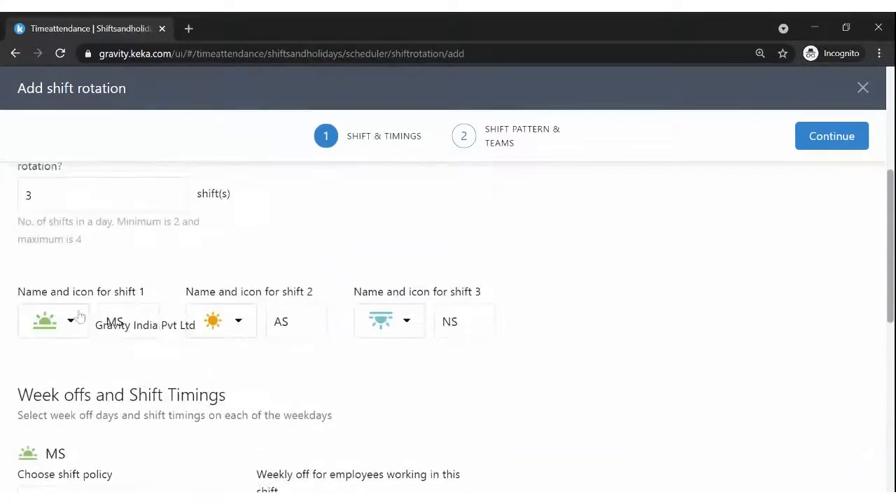
- Open the shift policy choices for the MS shift under Week offs and Shift Timings
{"action": "scroll", "coordinate": [450, 330], "scroll_direction": "down", "scroll_amount": 3}
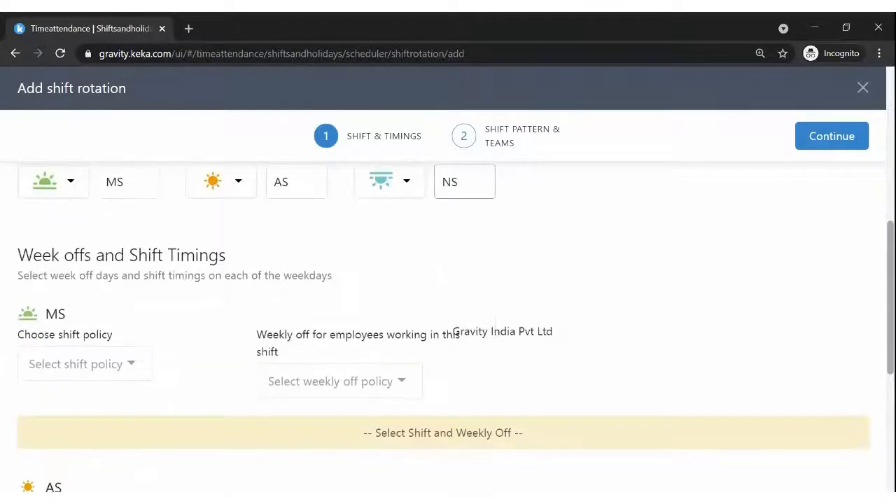
{"action": "scroll", "coordinate": [147, 343], "scroll_direction": "down", "scroll_amount": 1}
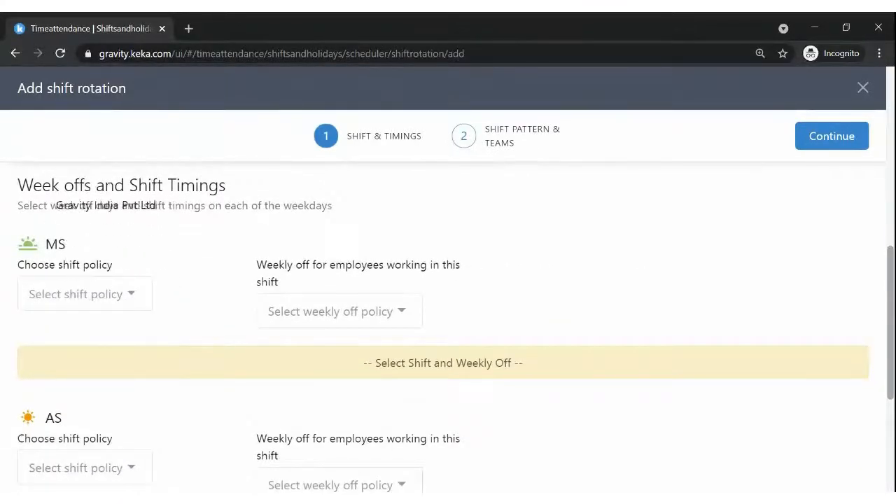
{"action": "scroll", "coordinate": [221, 229], "scroll_direction": "down", "scroll_amount": 1}
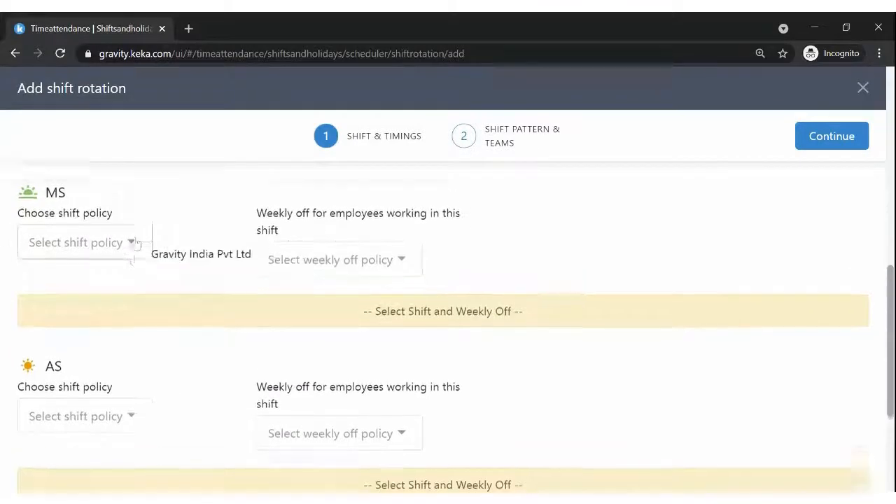
{"action": "scroll", "coordinate": [133, 245], "scroll_direction": "up", "scroll_amount": 1}
{"action": "left_click_drag", "start_coordinate": [44, 250], "coordinate": [69, 247]}
{"action": "left_click", "coordinate": [87, 305]}
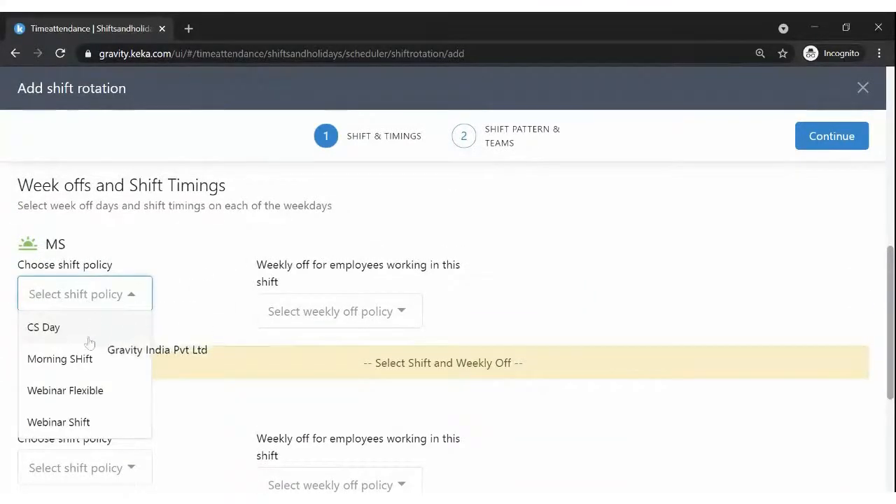
{"action": "scroll", "coordinate": [90, 347], "scroll_direction": "down", "scroll_amount": 1}
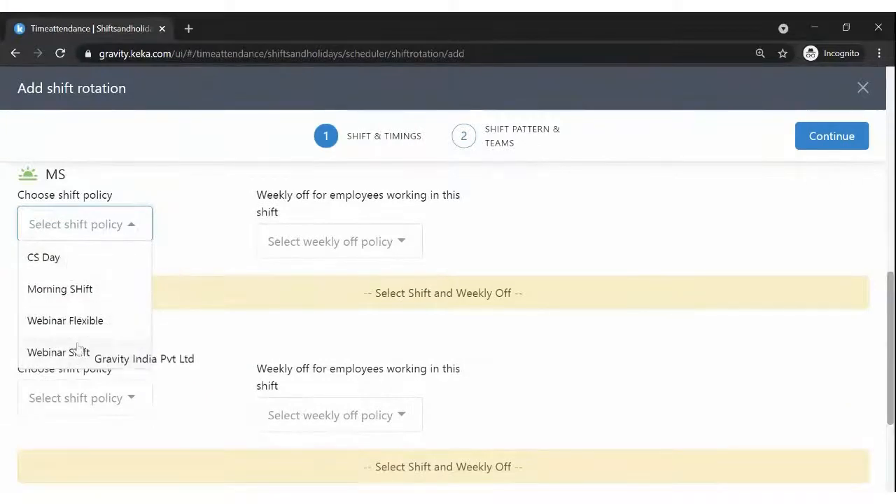
- Assign the Webinar Shift policy and the Sat_Sun weekly off to the MS shift
{"action": "left_click", "coordinate": [80, 354]}
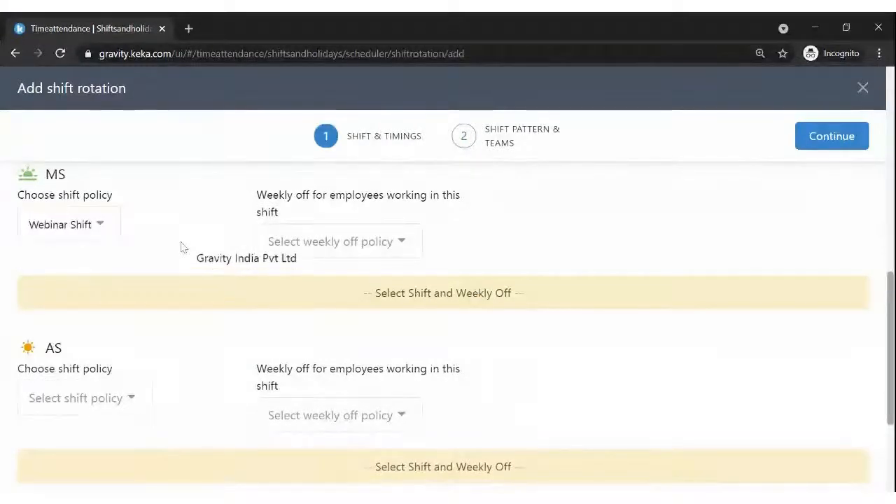
{"action": "left_click", "coordinate": [308, 241]}
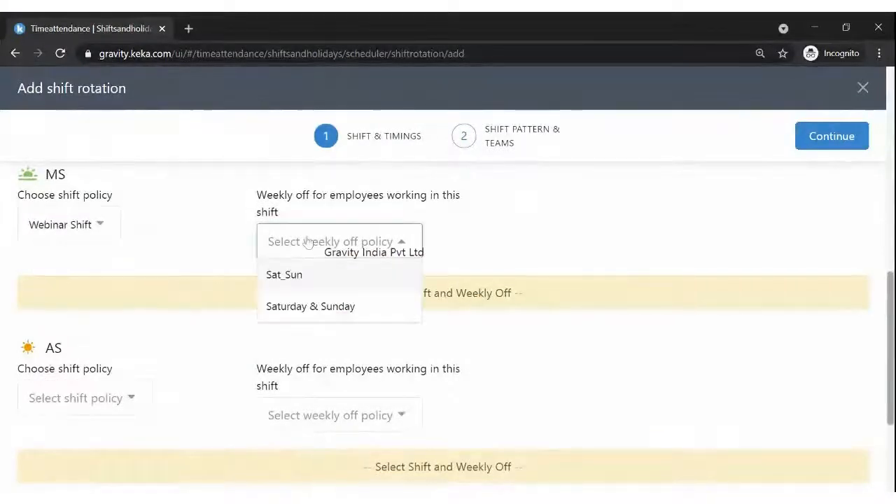
{"action": "left_click", "coordinate": [296, 277]}
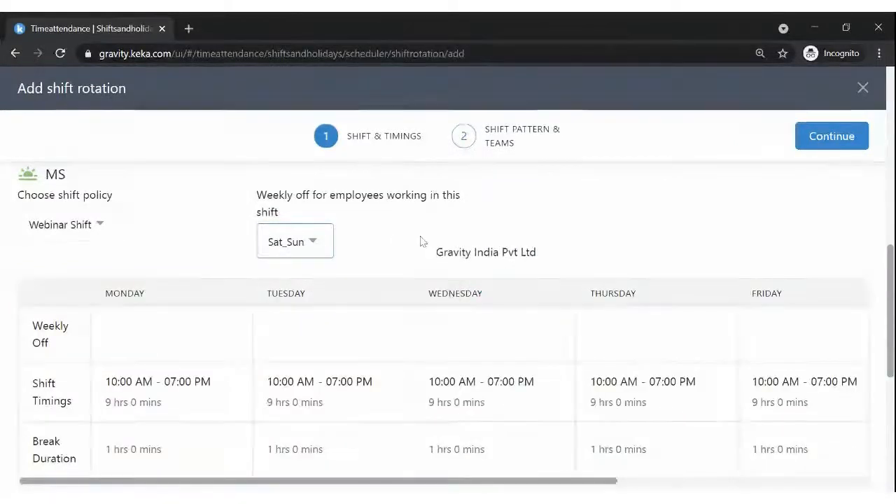
{"action": "scroll", "coordinate": [419, 241], "scroll_direction": "down", "scroll_amount": 1}
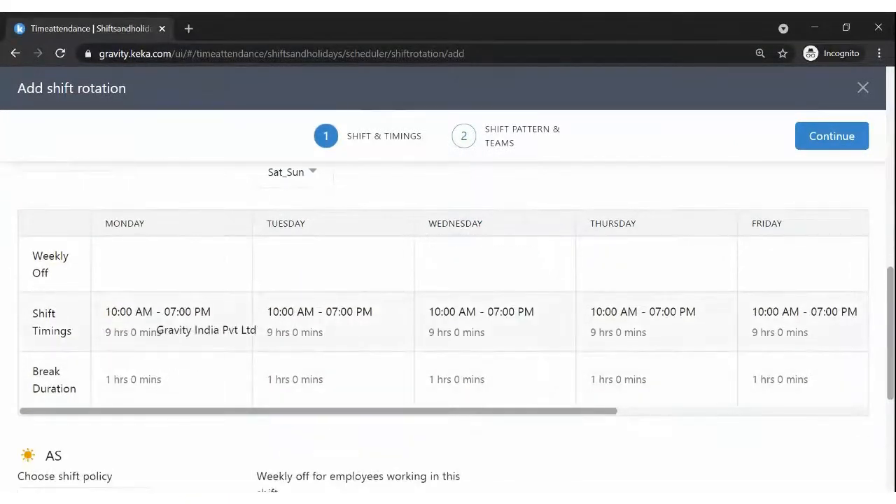
{"action": "scroll", "coordinate": [198, 320], "scroll_direction": "up", "scroll_amount": 2}
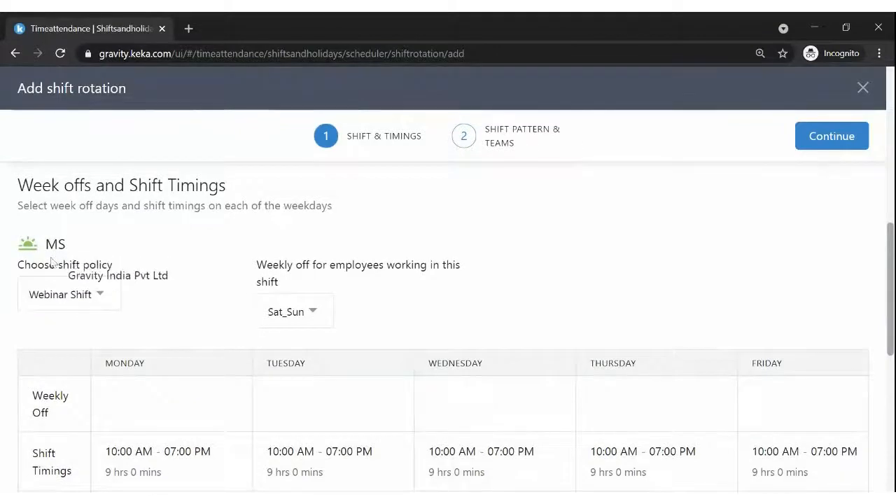
- Assign the CS Day shift policy and the Saturday & Sunday weekly off to the AS shift
{"action": "scroll", "coordinate": [105, 392], "scroll_direction": "down", "scroll_amount": 3}
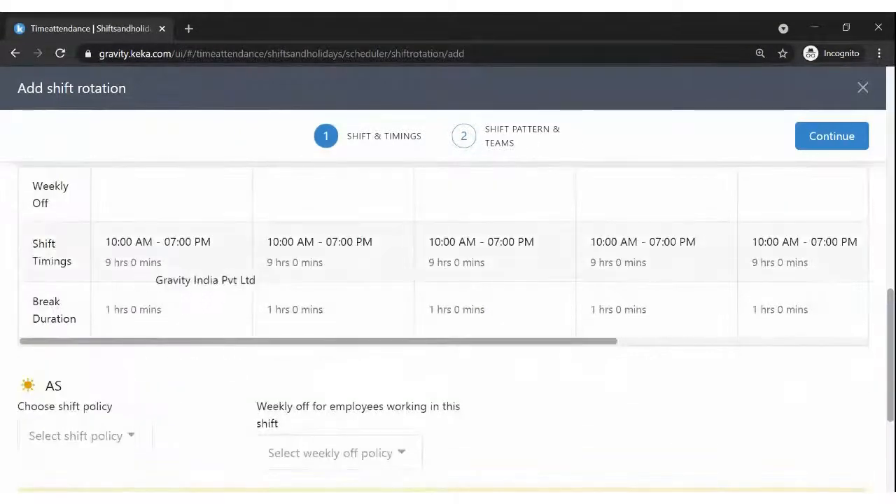
{"action": "scroll", "coordinate": [226, 346], "scroll_direction": "down", "scroll_amount": 2}
{"action": "left_click", "coordinate": [91, 301]}
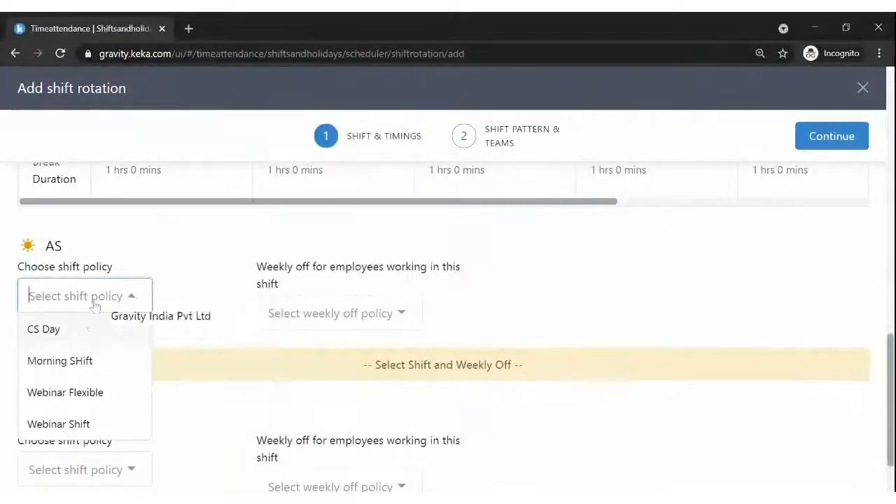
{"action": "left_click", "coordinate": [60, 328]}
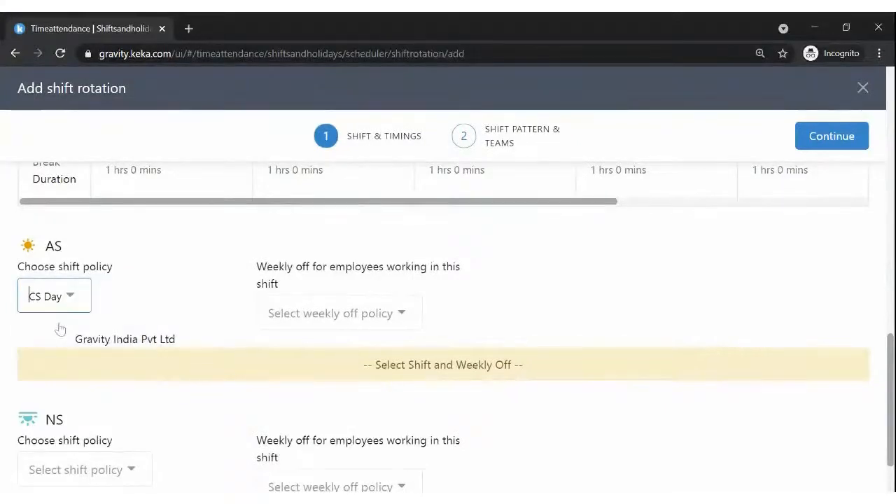
{"action": "left_click", "coordinate": [330, 314]}
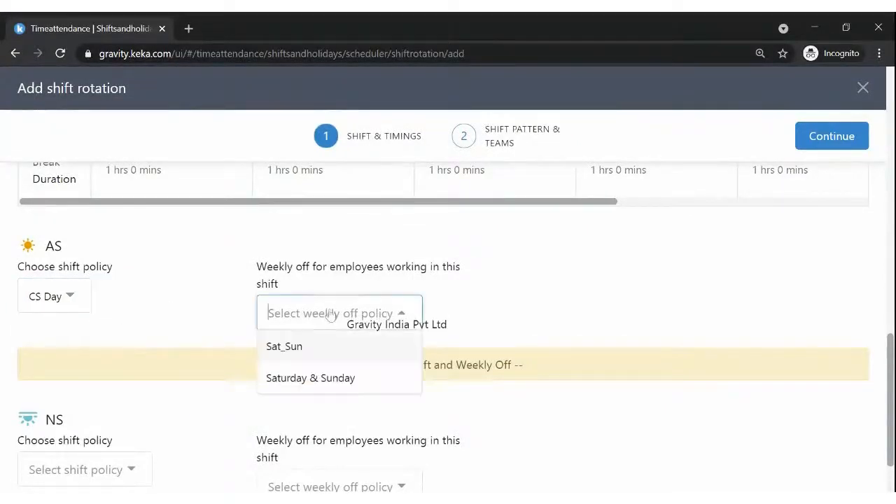
{"action": "left_click", "coordinate": [314, 376]}
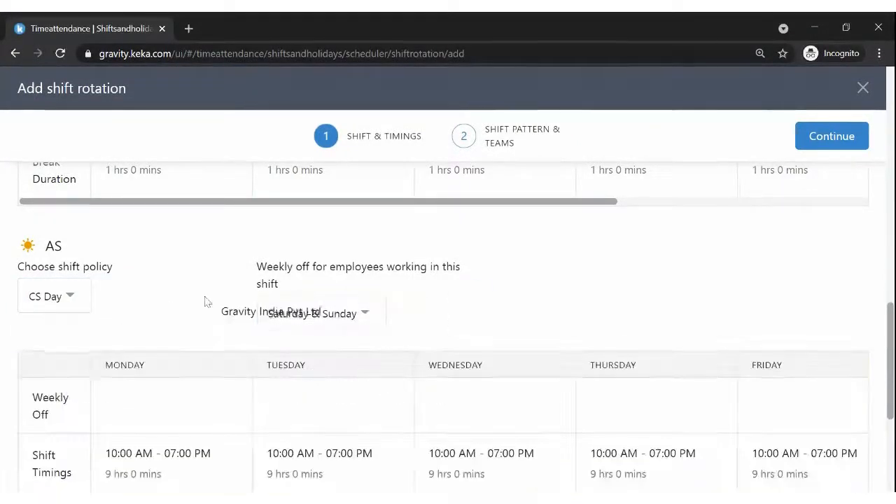
- Compare the break durations in the weekly schedules of the MS and AS shifts
{"action": "scroll", "coordinate": [205, 301], "scroll_direction": "down", "scroll_amount": 2}
{"action": "scroll", "coordinate": [205, 301], "scroll_direction": "down", "scroll_amount": 1}
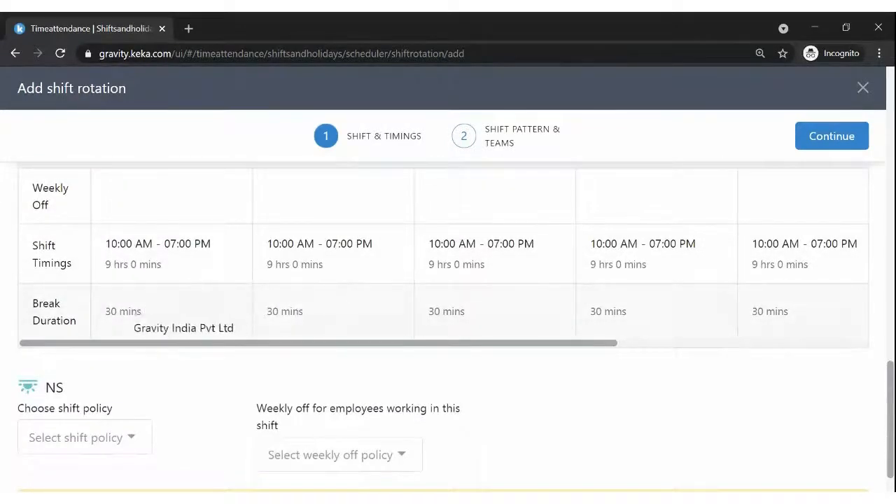
{"action": "scroll", "coordinate": [238, 300], "scroll_direction": "up", "scroll_amount": 4}
{"action": "scroll", "coordinate": [255, 300], "scroll_direction": "up", "scroll_amount": 2}
{"action": "left_click_drag", "start_coordinate": [106, 380], "coordinate": [201, 390]}
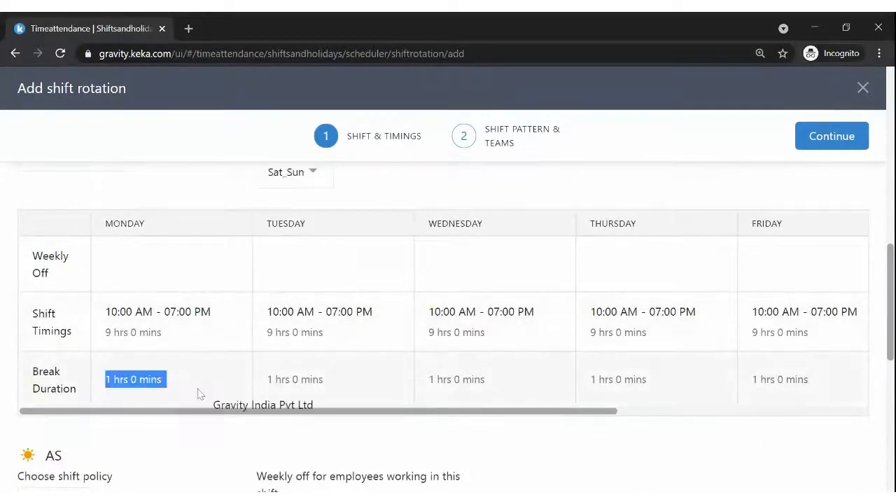
{"action": "scroll", "coordinate": [216, 291], "scroll_direction": "down", "scroll_amount": 6}
{"action": "double_click", "coordinate": [128, 313]}
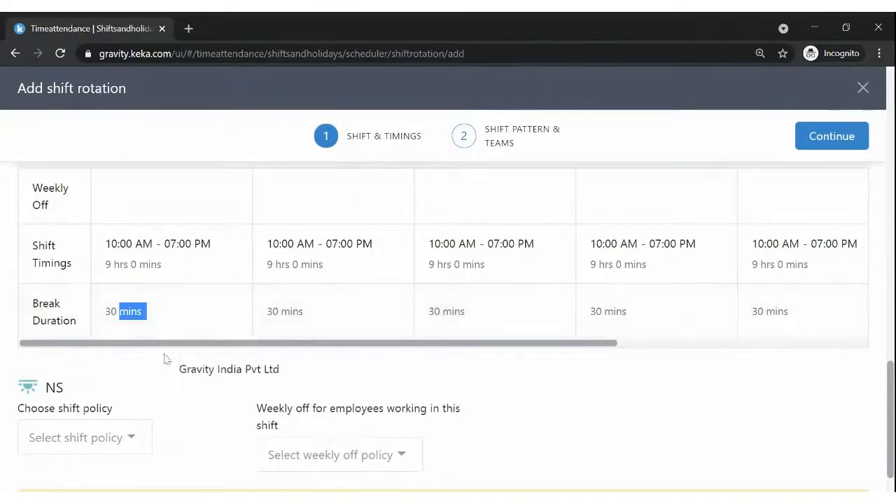
{"action": "left_click", "coordinate": [177, 322]}
- Assign the Webinar Flexible shift policy and the Saturday & Sunday weekly off to the NS shift
{"action": "scroll", "coordinate": [177, 322], "scroll_direction": "down", "scroll_amount": 1}
{"action": "left_click", "coordinate": [98, 390]}
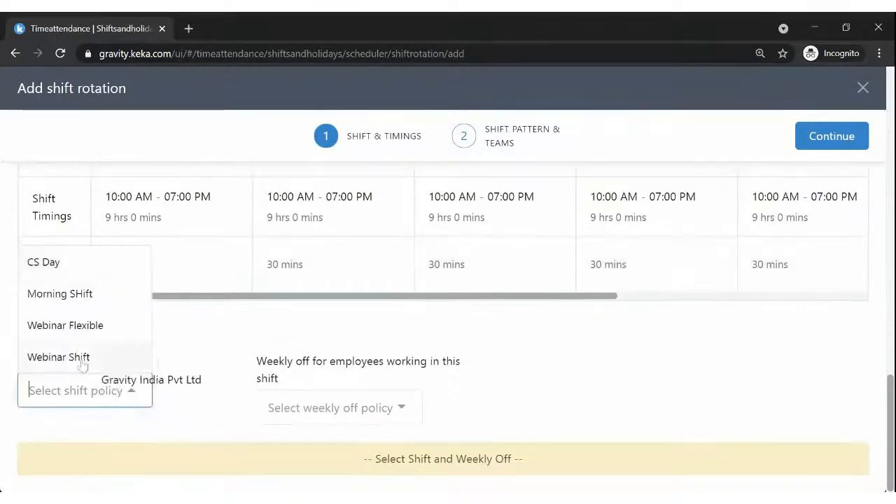
{"action": "left_click", "coordinate": [63, 325]}
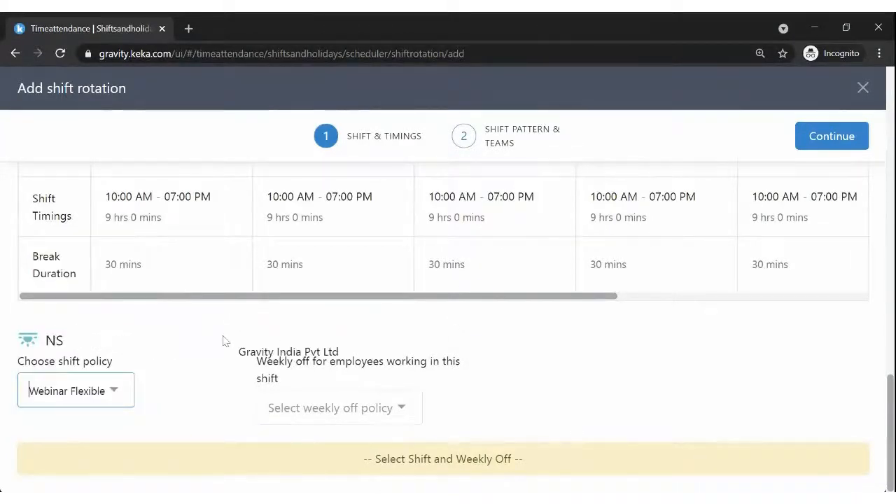
{"action": "left_click", "coordinate": [315, 409]}
{"action": "left_click", "coordinate": [336, 473]}
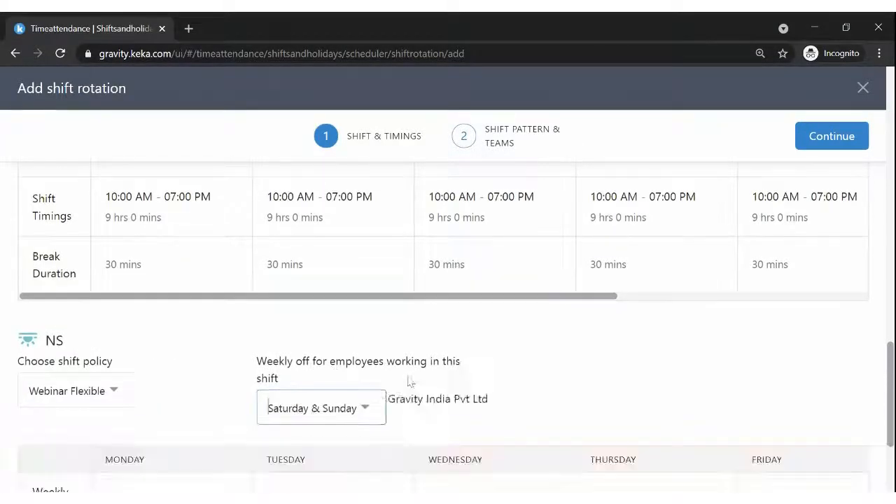
- Review the NS shift's gross hours and weekly offs, along with the names, timings and breaks of all three shifts
{"action": "scroll", "coordinate": [410, 380], "scroll_direction": "down", "scroll_amount": 3}
{"action": "scroll", "coordinate": [345, 468], "scroll_direction": "right", "scroll_amount": 3}
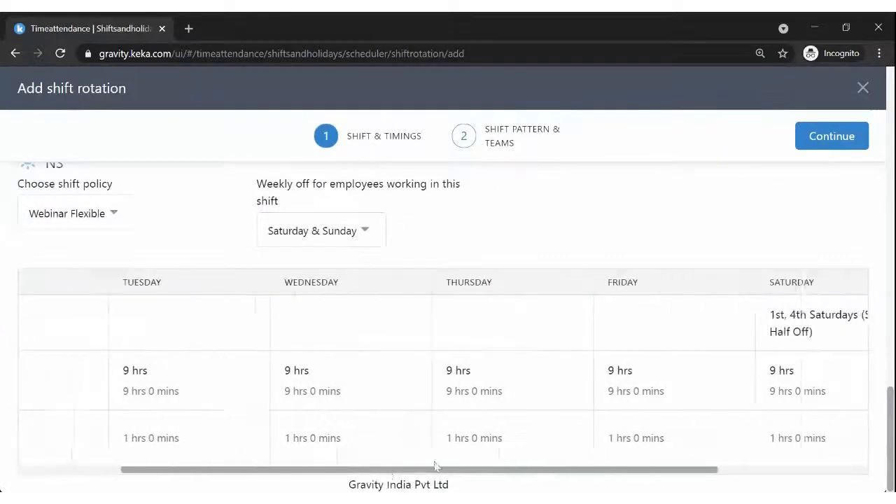
{"action": "left_click_drag", "start_coordinate": [450, 471], "coordinate": [186, 480]}
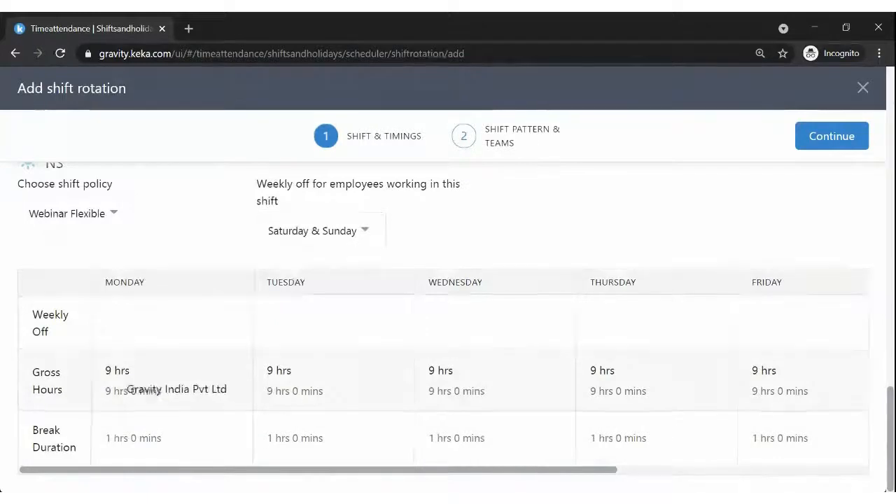
{"action": "left_click_drag", "start_coordinate": [112, 376], "coordinate": [214, 438]}
{"action": "left_click", "coordinate": [119, 379]}
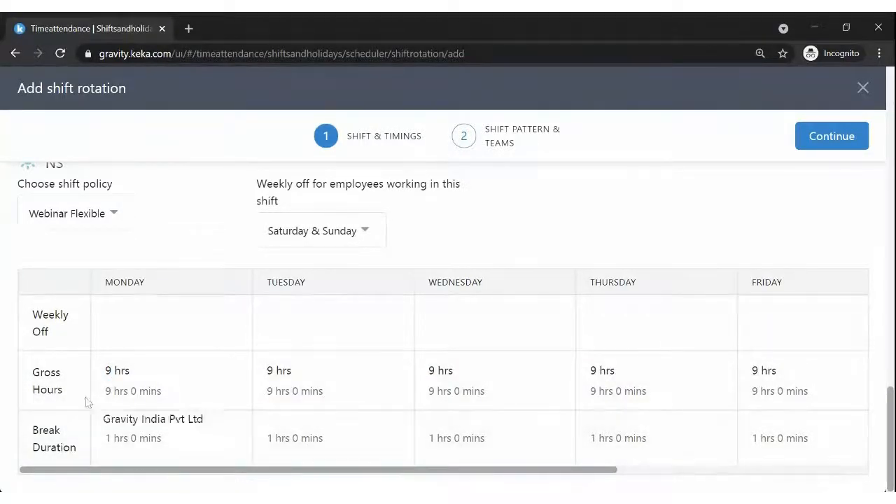
{"action": "scroll", "coordinate": [266, 354], "scroll_direction": "up", "scroll_amount": 5}
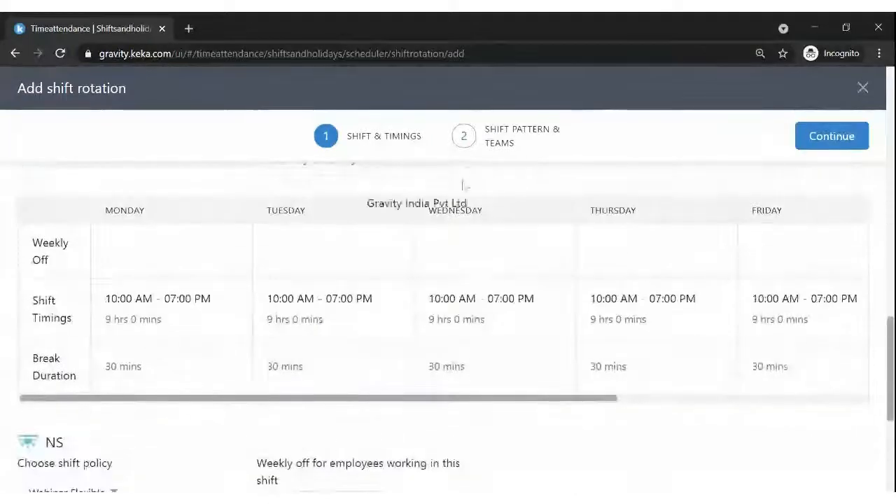
{"action": "scroll", "coordinate": [337, 320], "scroll_direction": "up", "scroll_amount": 10}
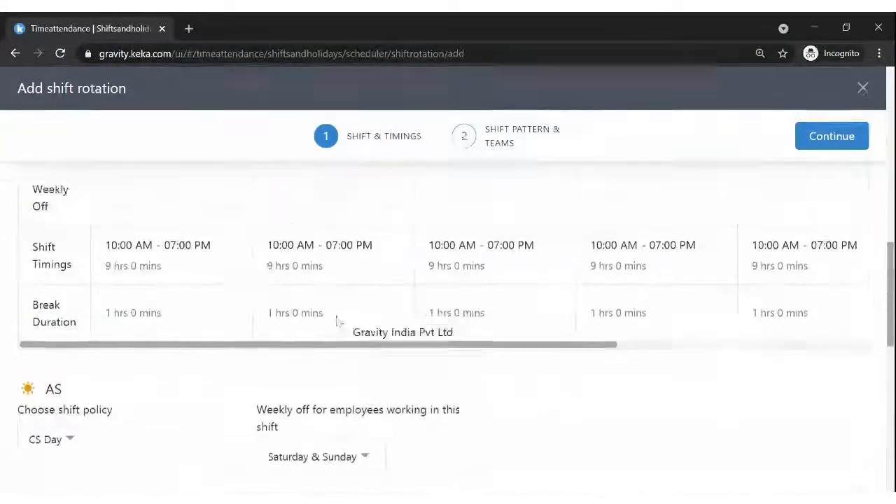
{"action": "scroll", "coordinate": [352, 258], "scroll_direction": "up", "scroll_amount": 2}
{"action": "scroll", "coordinate": [249, 345], "scroll_direction": "down", "scroll_amount": 6}
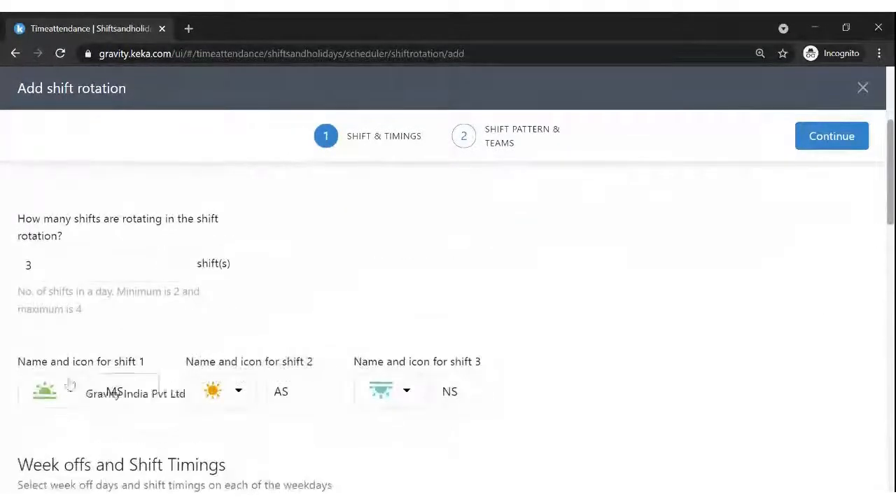
{"action": "scroll", "coordinate": [185, 332], "scroll_direction": "down", "scroll_amount": 3}
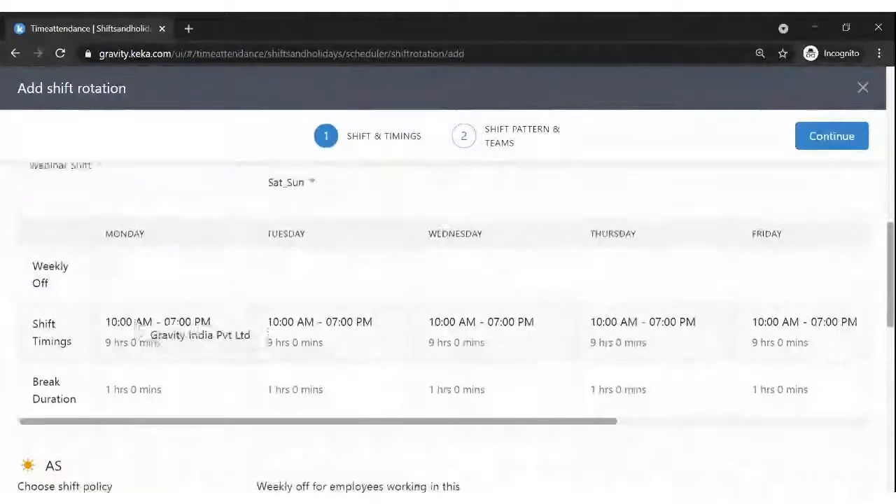
{"action": "scroll", "coordinate": [124, 275], "scroll_direction": "up", "scroll_amount": 2}
{"action": "scroll", "coordinate": [103, 319], "scroll_direction": "down", "scroll_amount": 3}
{"action": "scroll", "coordinate": [103, 319], "scroll_direction": "down", "scroll_amount": 3}
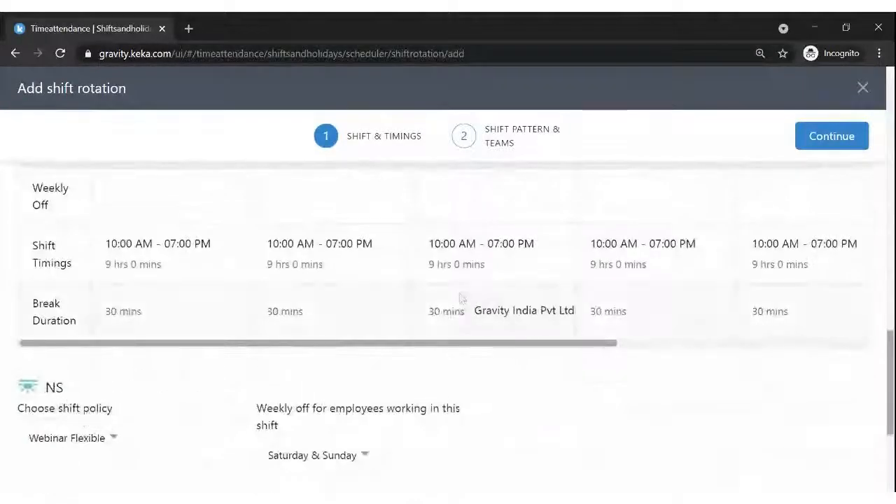
{"action": "scroll", "coordinate": [385, 266], "scroll_direction": "up", "scroll_amount": 12}
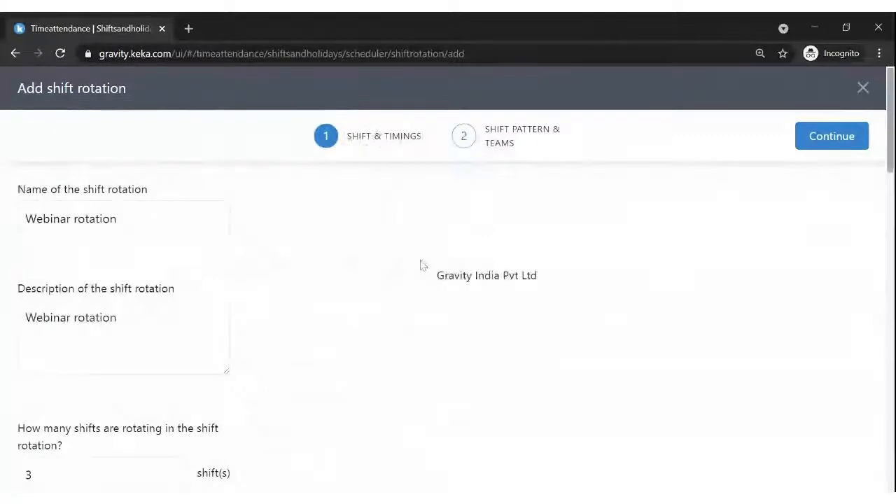
- Continue to the shift pattern and teams stage and set each shift's length to 1 week before rotating
{"action": "left_click", "coordinate": [822, 141]}
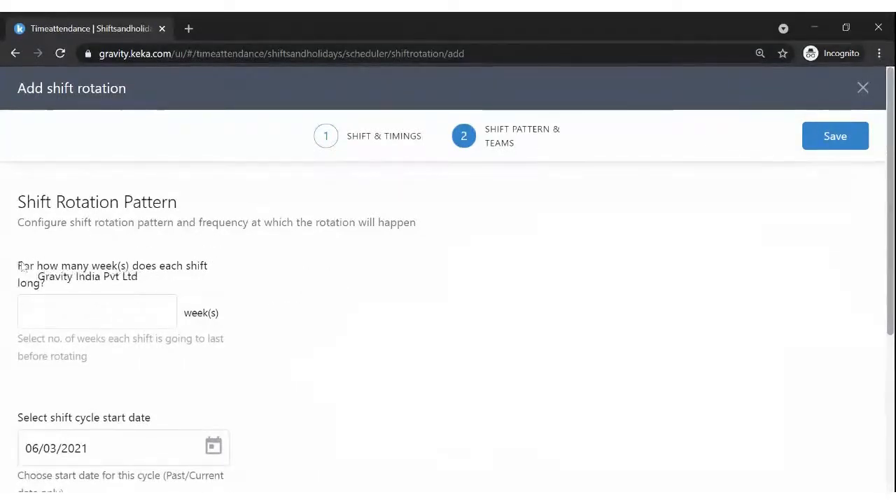
{"action": "left_click_drag", "start_coordinate": [22, 267], "coordinate": [60, 290]}
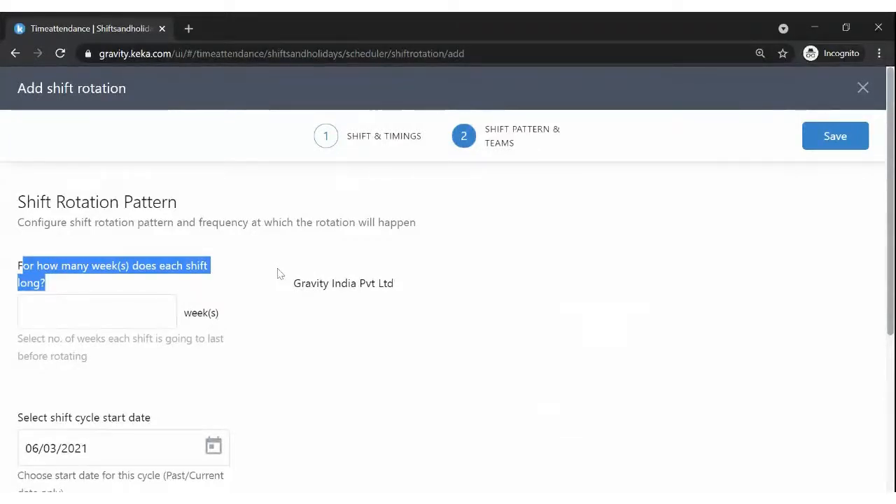
{"action": "left_click", "coordinate": [104, 316]}
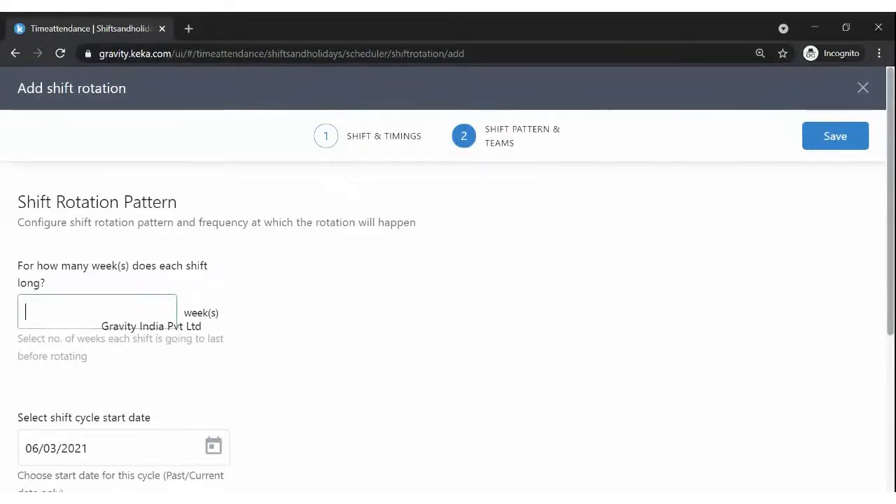
{"action": "type", "text": "1"}
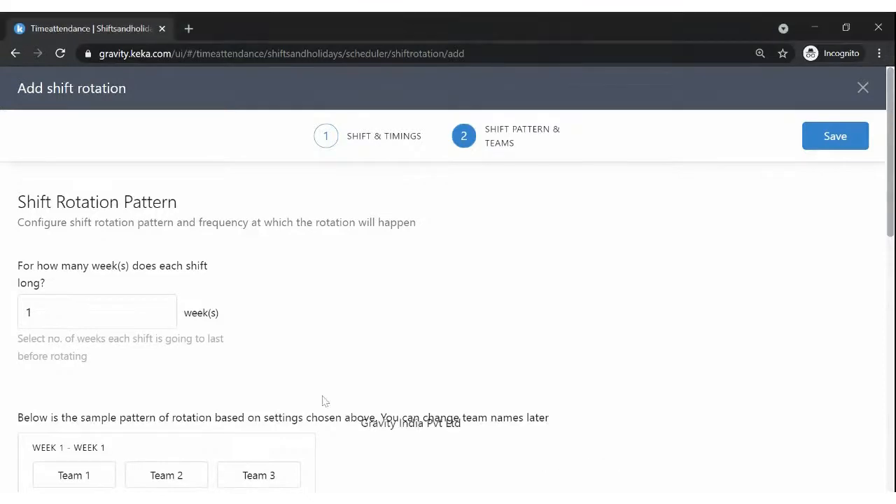
- Examine the sample rotation pattern showing how the three teams move between the MS, AS and NS shifts each week
{"action": "scroll", "coordinate": [322, 401], "scroll_direction": "down", "scroll_amount": 2}
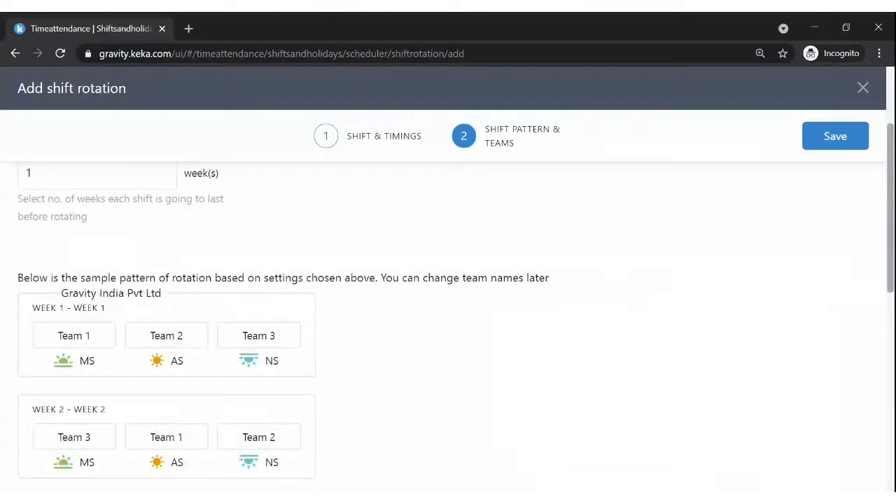
{"action": "left_click_drag", "start_coordinate": [39, 278], "coordinate": [197, 273]}
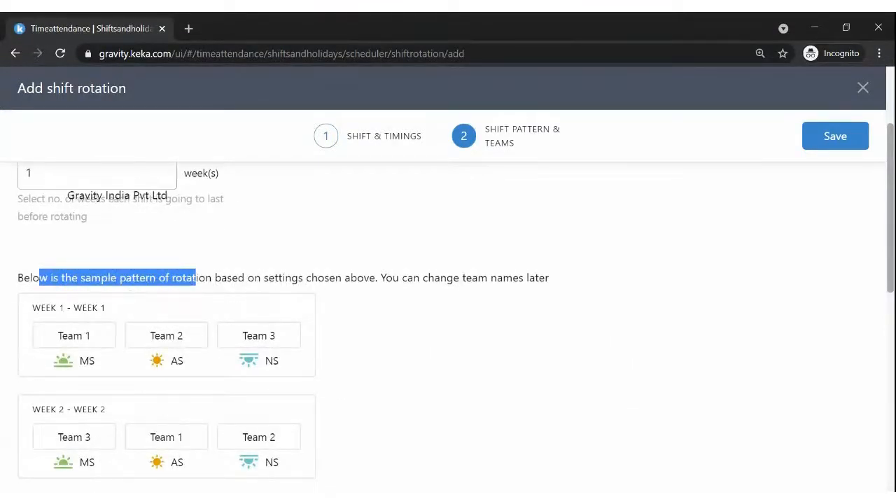
{"action": "left_click", "coordinate": [50, 179]}
{"action": "left_click_drag", "start_coordinate": [24, 280], "coordinate": [437, 289]}
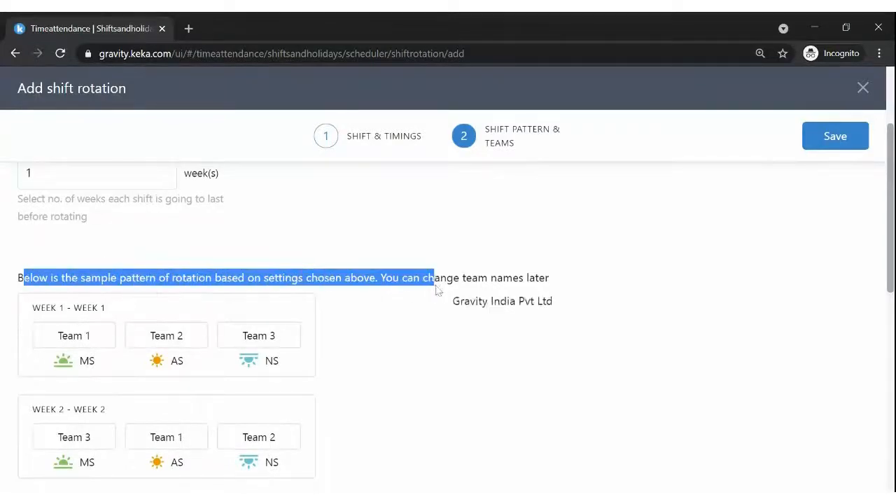
{"action": "scroll", "coordinate": [429, 353], "scroll_direction": "down", "scroll_amount": 1}
{"action": "scroll", "coordinate": [432, 354], "scroll_direction": "up", "scroll_amount": 1}
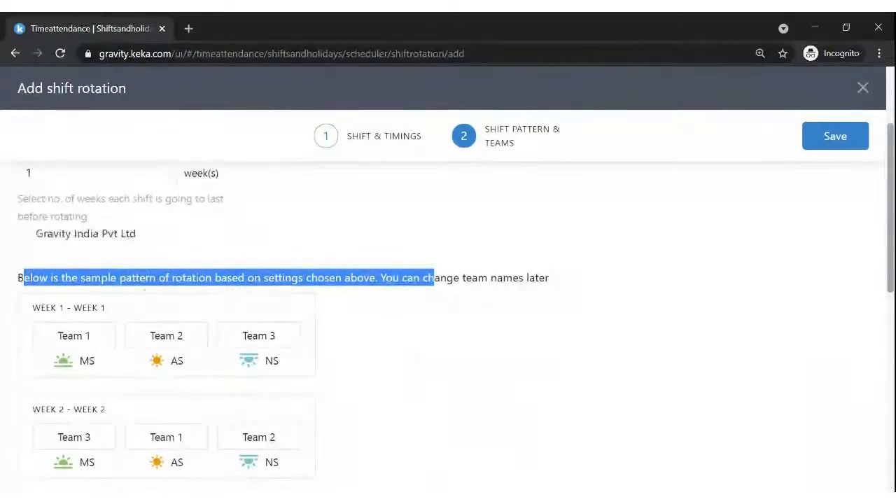
{"action": "scroll", "coordinate": [161, 273], "scroll_direction": "up", "scroll_amount": 1}
{"action": "scroll", "coordinate": [203, 305], "scroll_direction": "down", "scroll_amount": 5}
{"action": "scroll", "coordinate": [143, 329], "scroll_direction": "up", "scroll_amount": 3}
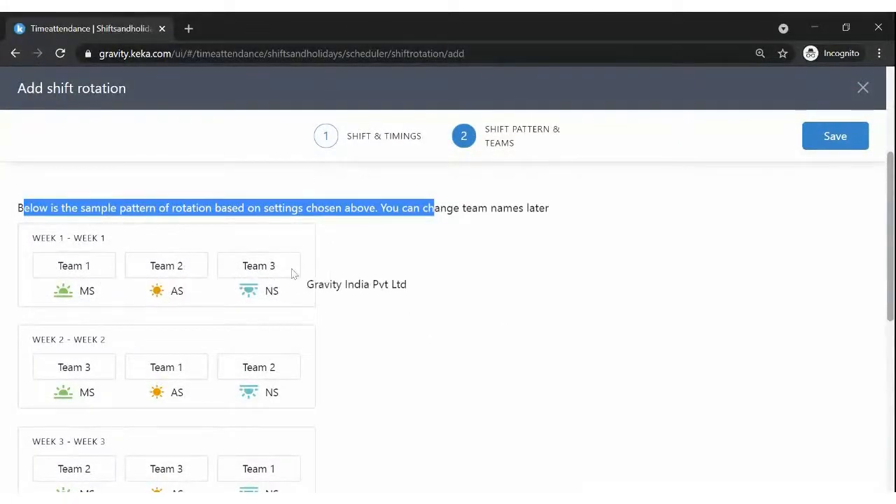
{"action": "scroll", "coordinate": [293, 273], "scroll_direction": "up", "scroll_amount": 2}
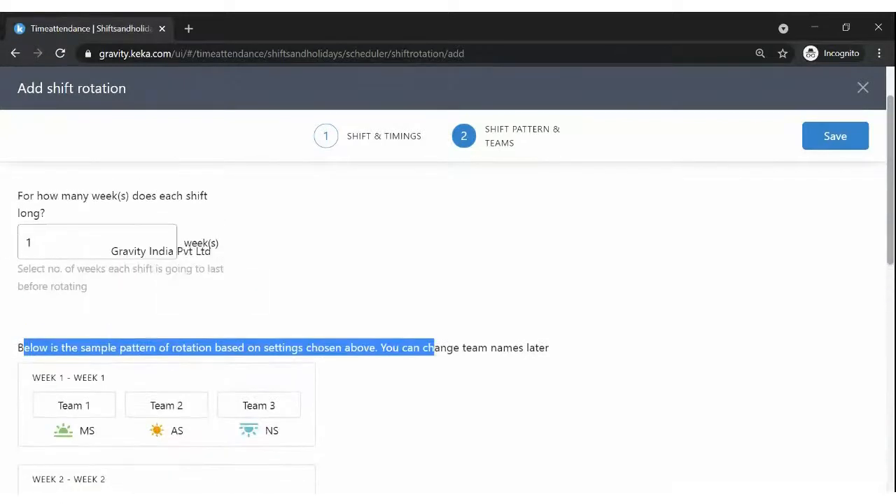
- Set each shift's length to 2 weeks before rotating and check the sample rotation pattern for the three teams
{"action": "left_click", "coordinate": [32, 245]}
{"action": "scroll", "coordinate": [243, 260], "scroll_direction": "down", "scroll_amount": 1}
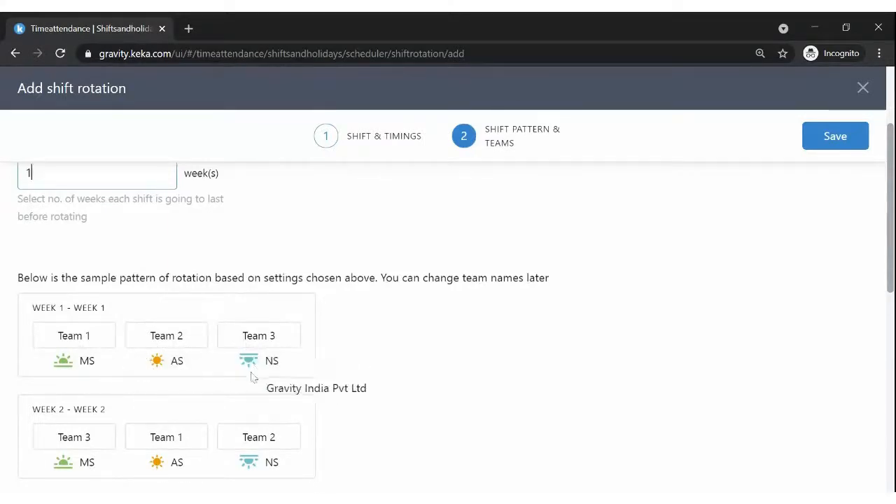
{"action": "scroll", "coordinate": [366, 354], "scroll_direction": "down", "scroll_amount": 2}
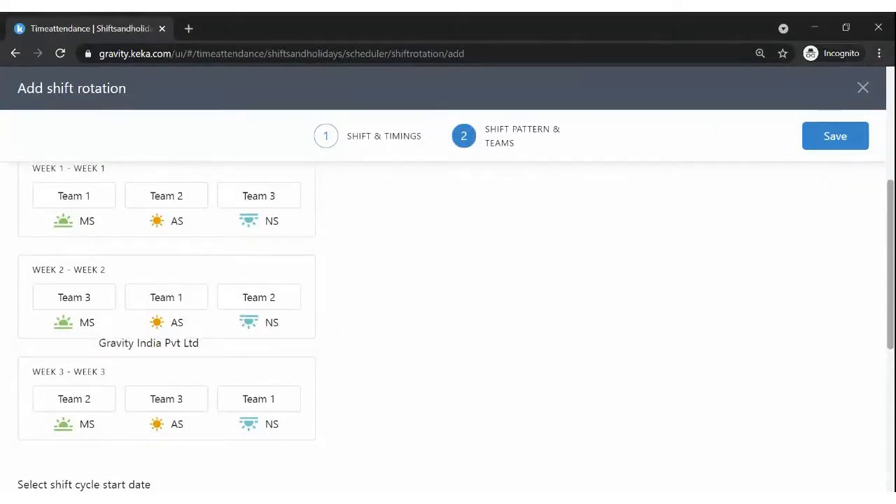
{"action": "scroll", "coordinate": [432, 369], "scroll_direction": "down", "scroll_amount": 1}
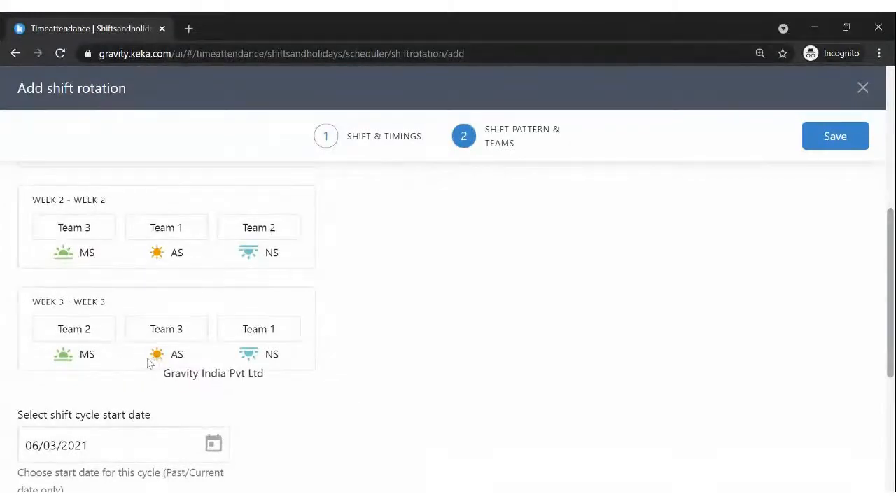
{"action": "scroll", "coordinate": [396, 330], "scroll_direction": "up", "scroll_amount": 5}
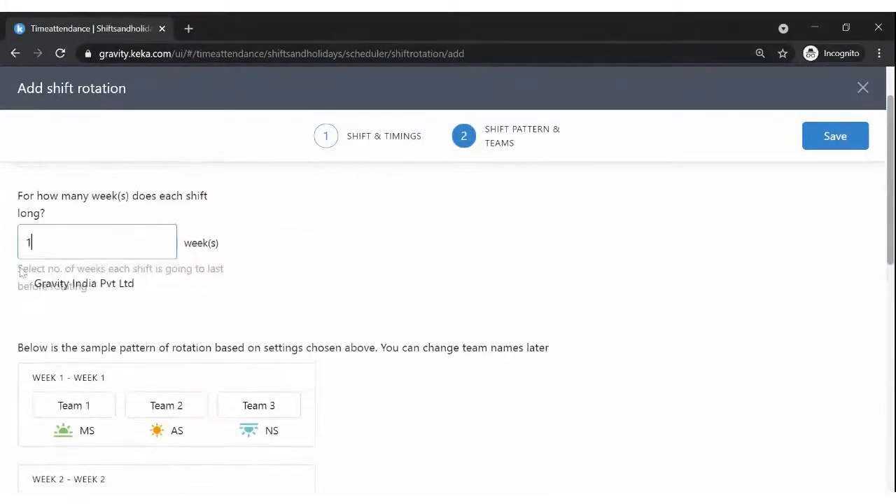
{"action": "key", "text": "BackSpace"}
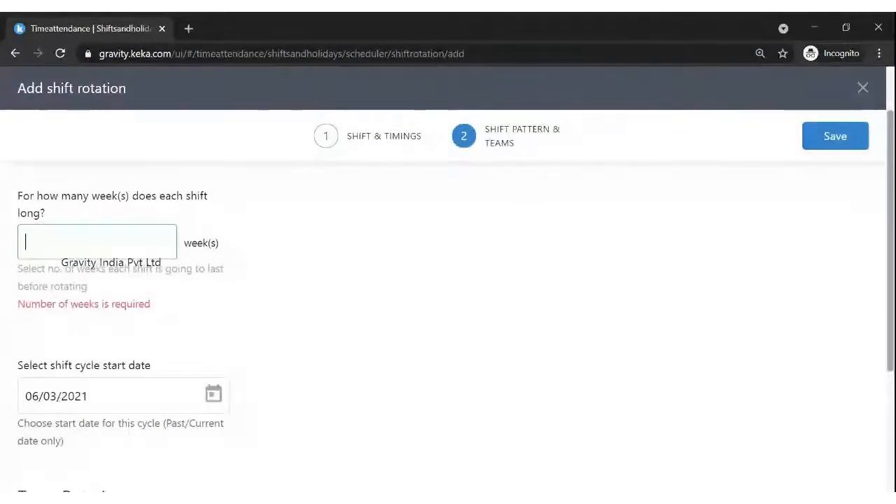
{"action": "type", "text": "2"}
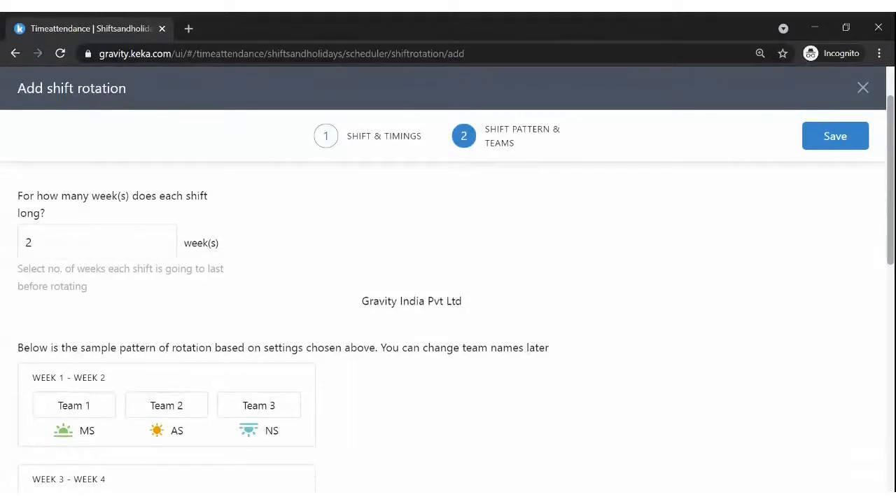
{"action": "scroll", "coordinate": [343, 290], "scroll_direction": "down", "scroll_amount": 2}
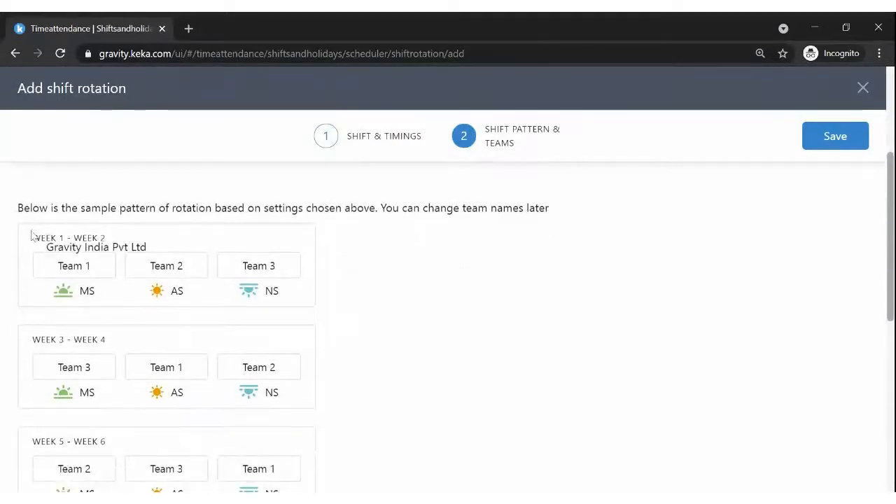
{"action": "left_click_drag", "start_coordinate": [58, 294], "coordinate": [313, 286]}
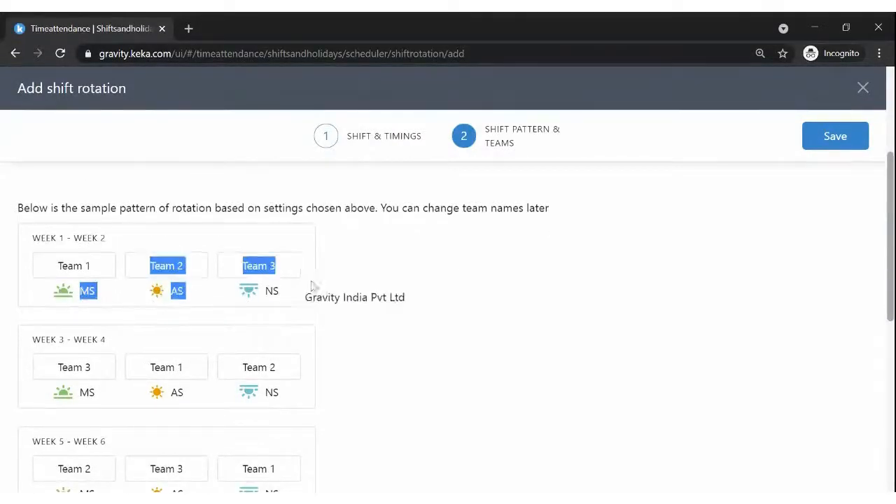
{"action": "left_click", "coordinate": [354, 287]}
{"action": "scroll", "coordinate": [380, 288], "scroll_direction": "down", "scroll_amount": 2}
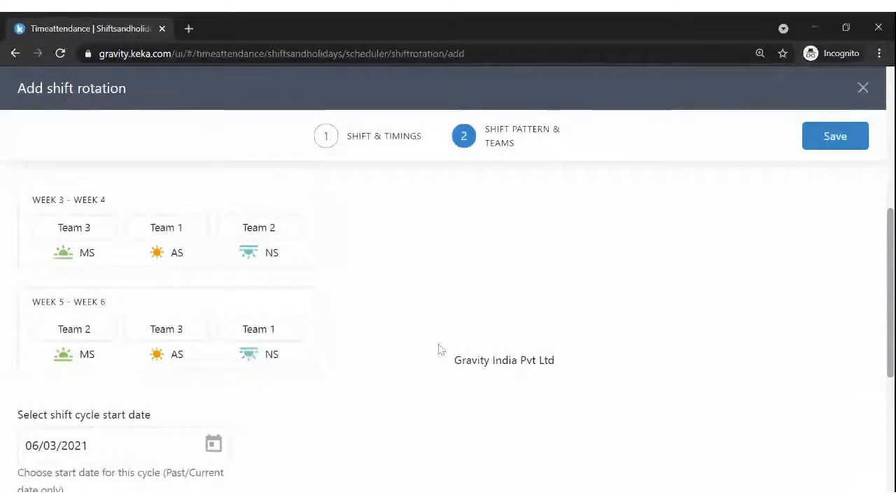
- Try a shift length of 4 weeks and review how the sample rotation pattern changes
{"action": "scroll", "coordinate": [438, 349], "scroll_direction": "up", "scroll_amount": 5}
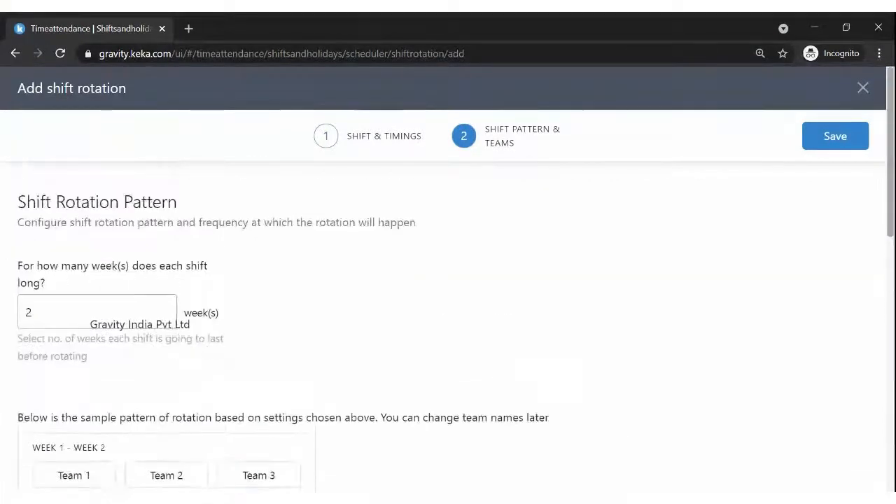
{"action": "key", "text": "BackSpace"}
{"action": "type", "text": "4"}
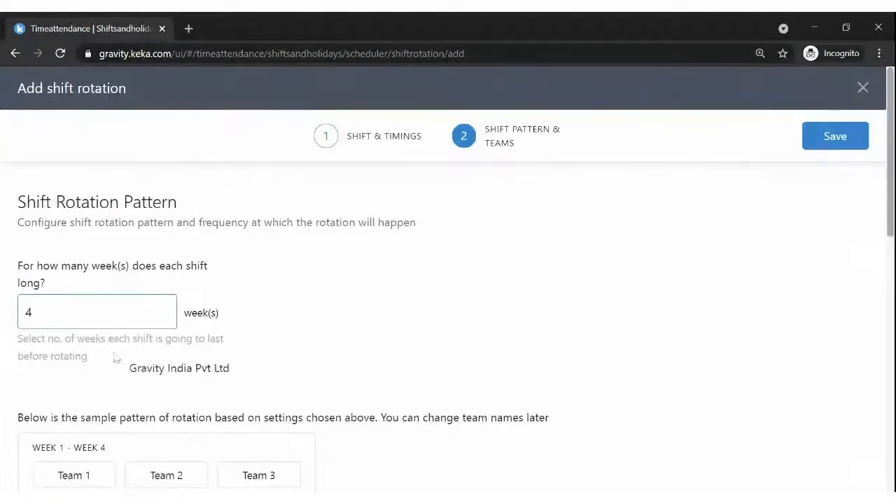
{"action": "left_click_drag", "start_coordinate": [62, 266], "coordinate": [70, 292]}
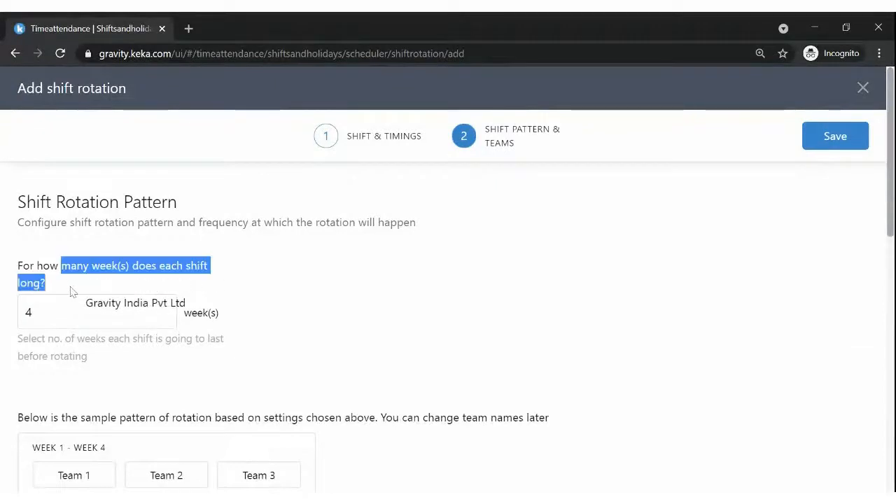
{"action": "scroll", "coordinate": [93, 290], "scroll_direction": "down", "scroll_amount": 2}
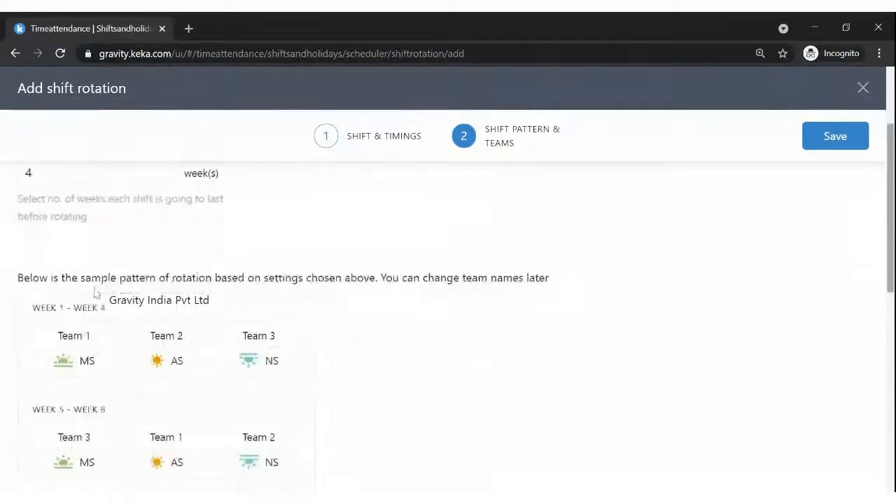
{"action": "scroll", "coordinate": [96, 363], "scroll_direction": "down", "scroll_amount": 5}
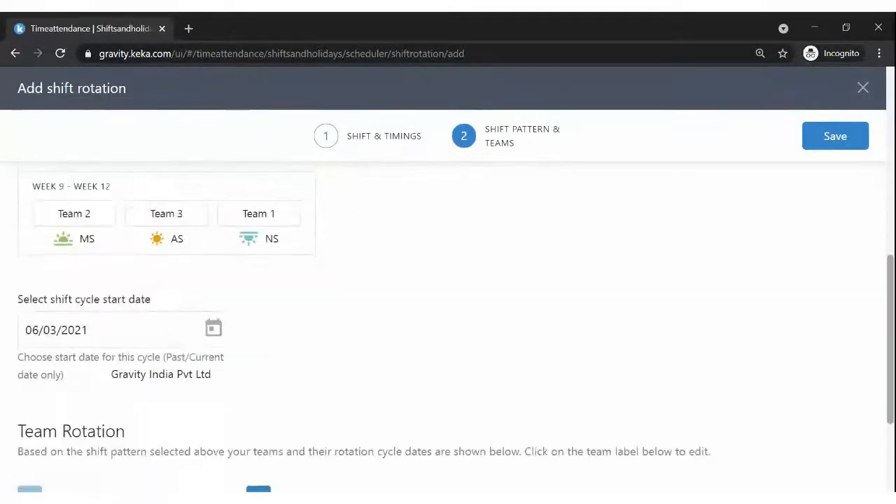
{"action": "scroll", "coordinate": [97, 363], "scroll_direction": "up", "scroll_amount": 5}
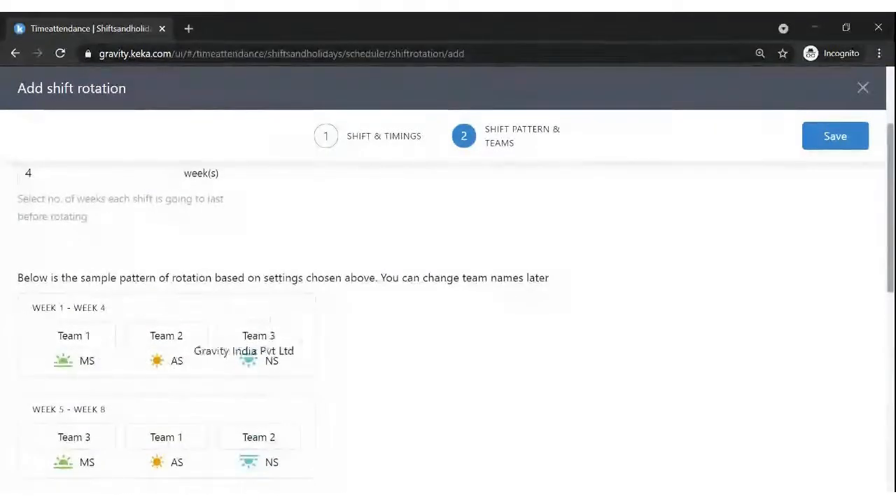
- Try a shift length of 3 weeks and settle on 2 weeks for each shift before rotating
{"action": "left_click", "coordinate": [122, 234]}
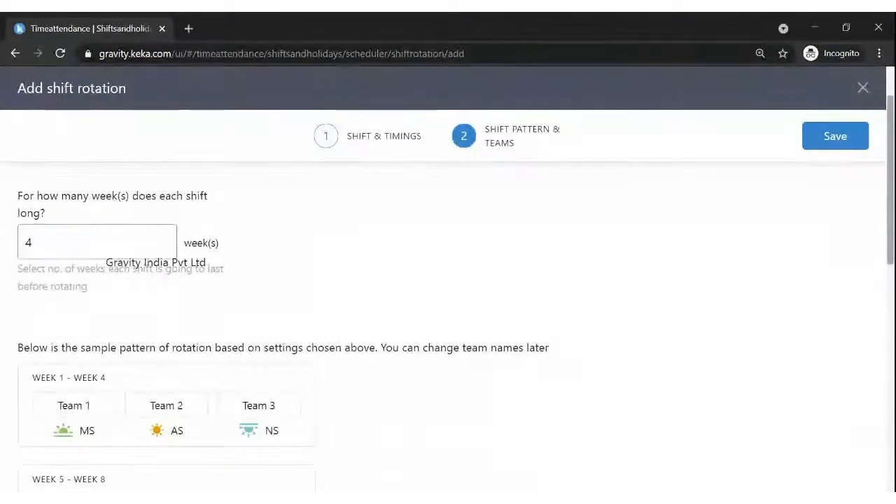
{"action": "key", "text": "BackSpace"}
{"action": "type", "text": "3"}
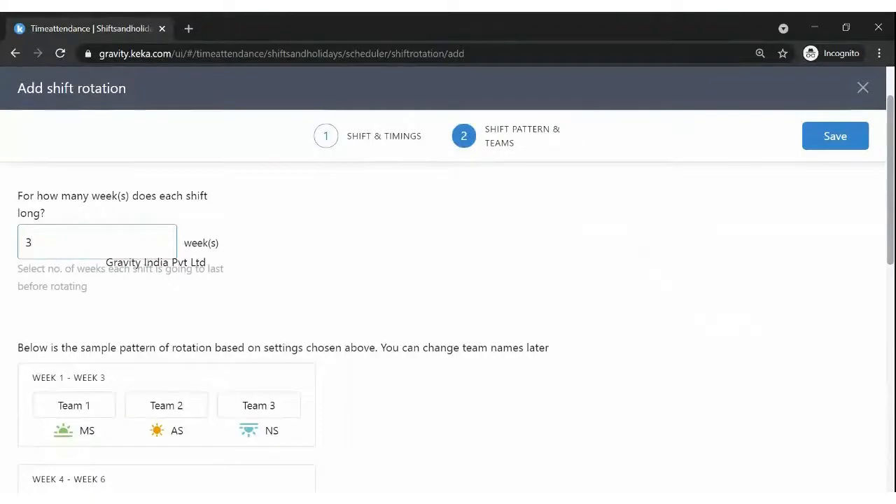
{"action": "key", "text": "BackSpace"}
{"action": "type", "text": "2"}
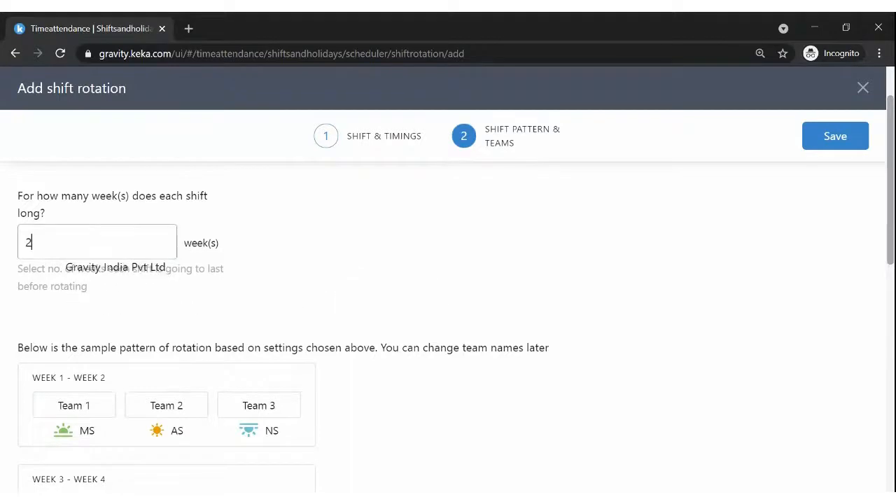
{"action": "left_click", "coordinate": [467, 498]}
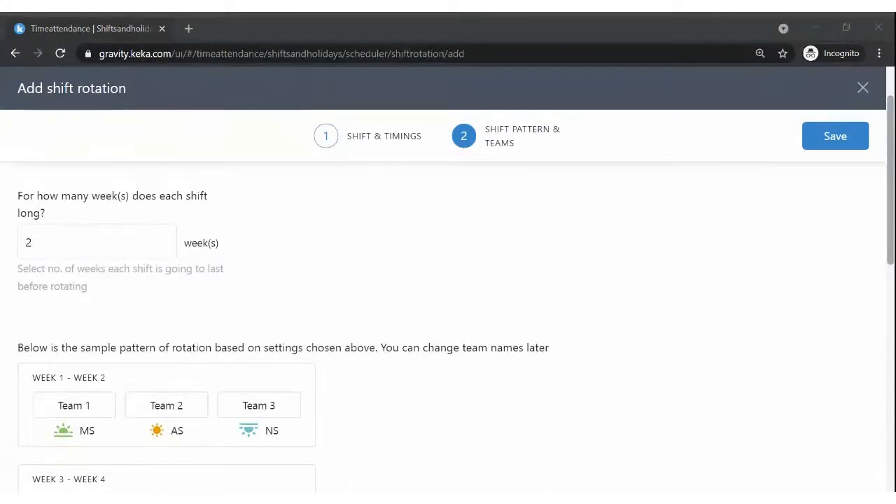
{"action": "key", "text": "alt+Tab"}
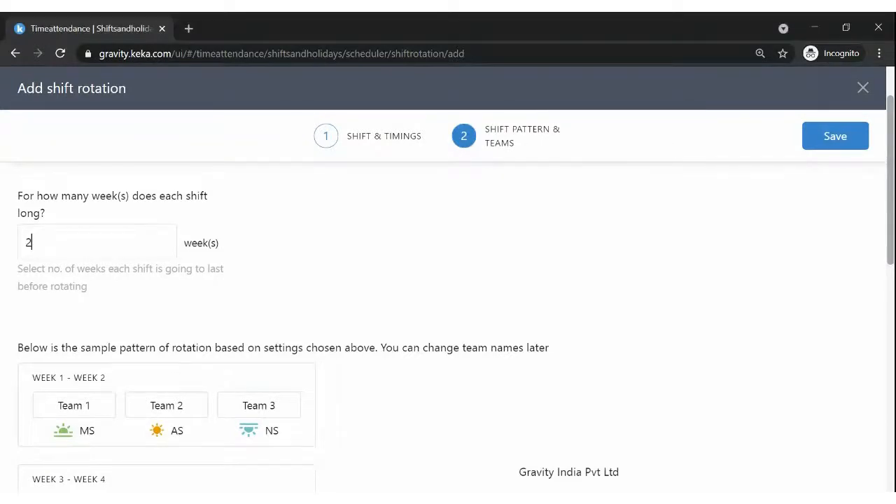
- Rename Team 1, assigned to the MS shift in the team rotation, as Developers
{"action": "scroll", "coordinate": [342, 386], "scroll_direction": "down", "scroll_amount": 3}
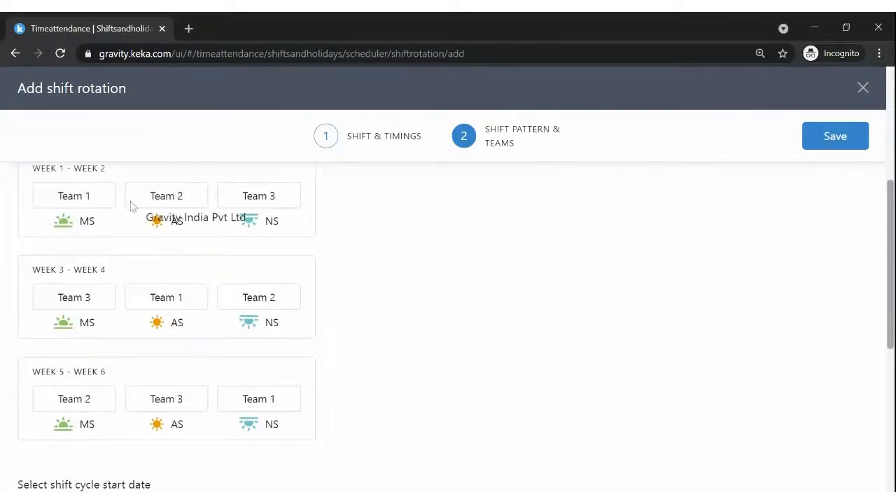
{"action": "scroll", "coordinate": [130, 206], "scroll_direction": "down", "scroll_amount": 5}
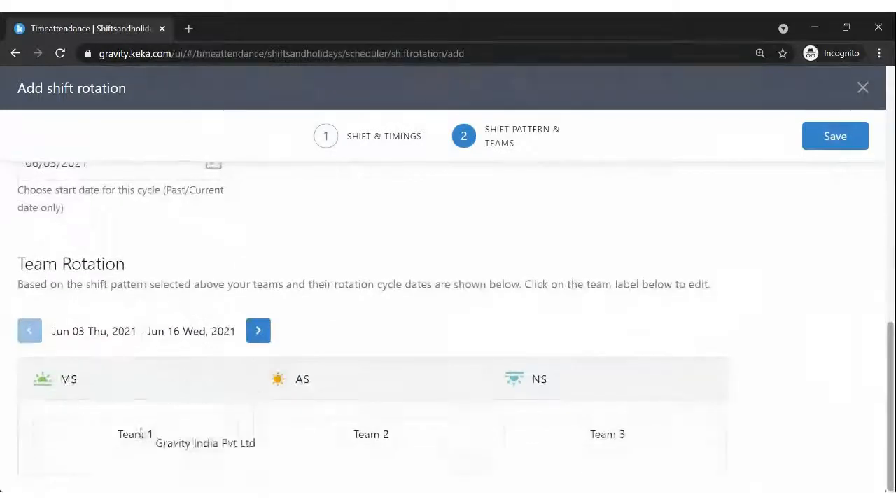
{"action": "left_click", "coordinate": [143, 439]}
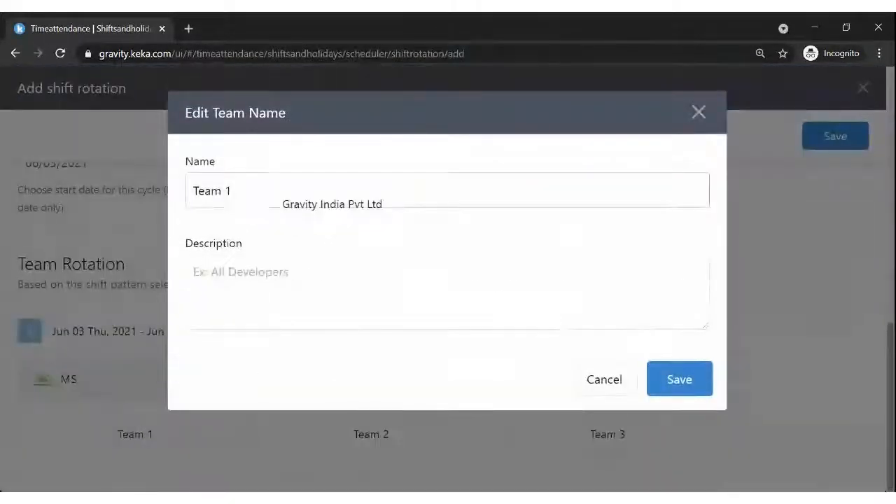
{"action": "left_click_drag", "start_coordinate": [83, 187], "coordinate": [226, 172]}
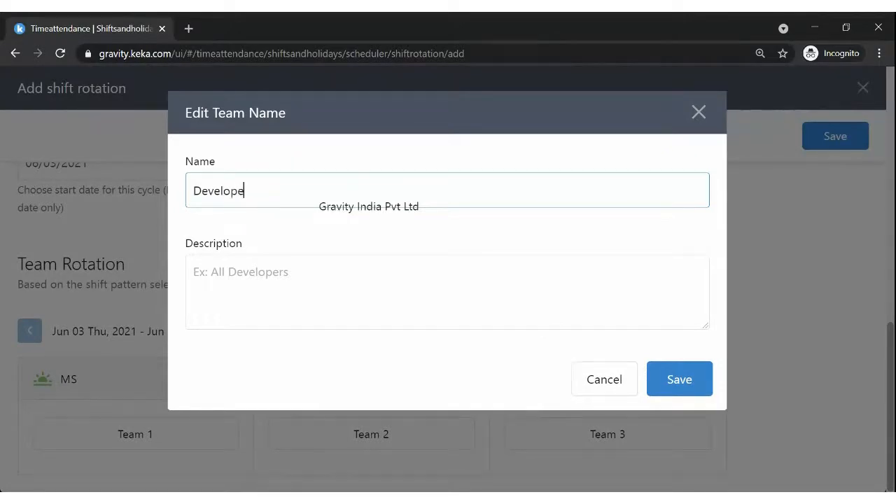
{"action": "left_click", "coordinate": [678, 381]}
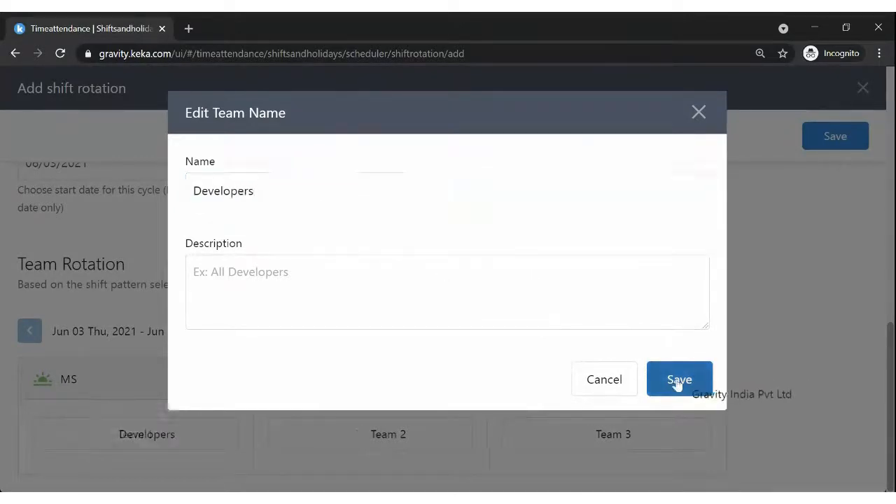
- Rename Team 2, assigned to the AS shift in the team rotation, as Testing
{"action": "left_click", "coordinate": [408, 459]}
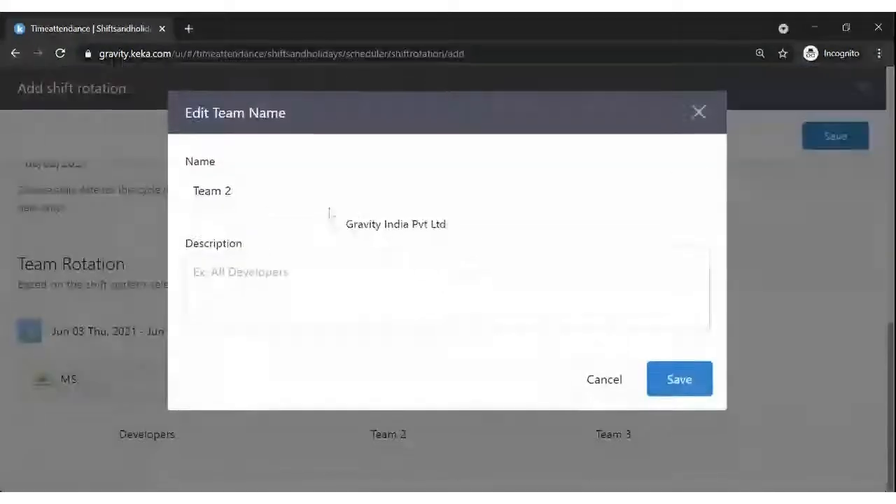
{"action": "key", "text": "ctrl+a"}
{"action": "type", "text": "Test"}
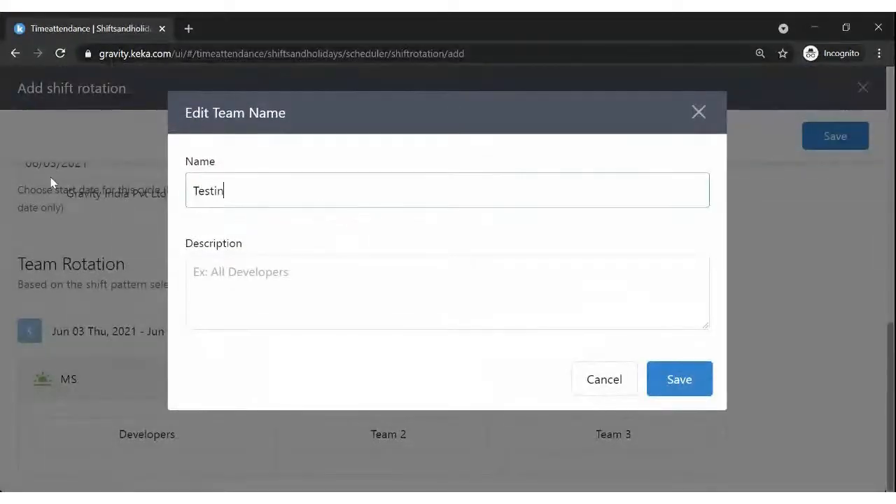
{"action": "left_click", "coordinate": [645, 378]}
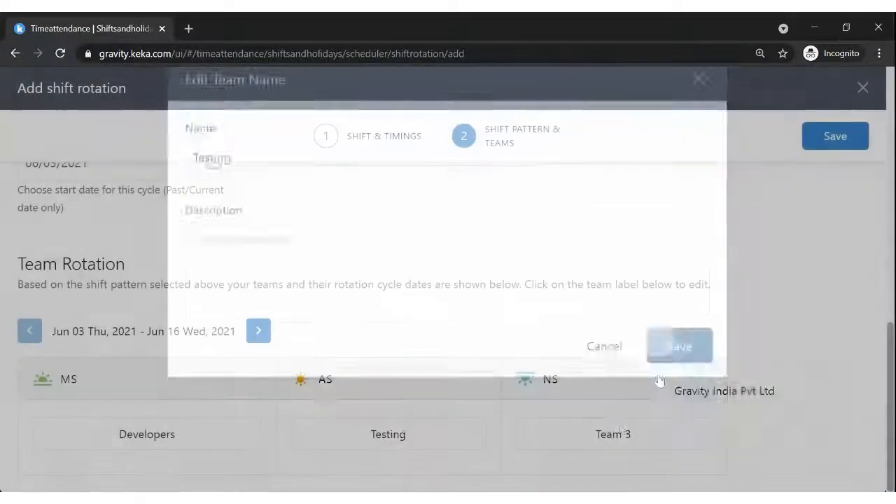
- Rename Team 3, assigned to the NS shift in the team rotation, as Designers
{"action": "left_click", "coordinate": [624, 432]}
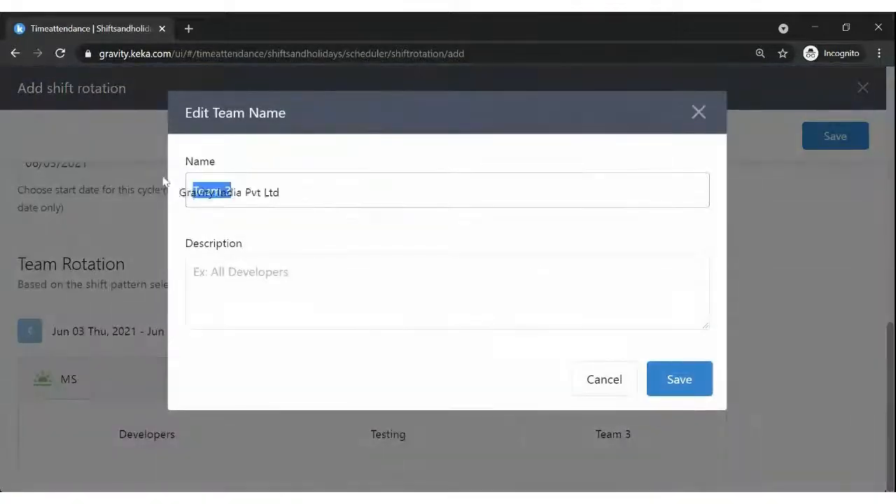
{"action": "left_click_drag", "start_coordinate": [166, 175], "coordinate": [149, 180]}
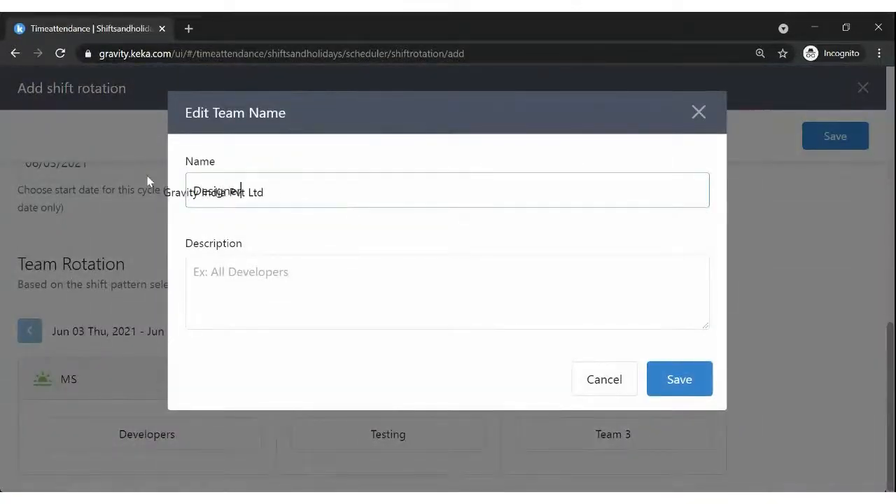
{"action": "left_click", "coordinate": [670, 379]}
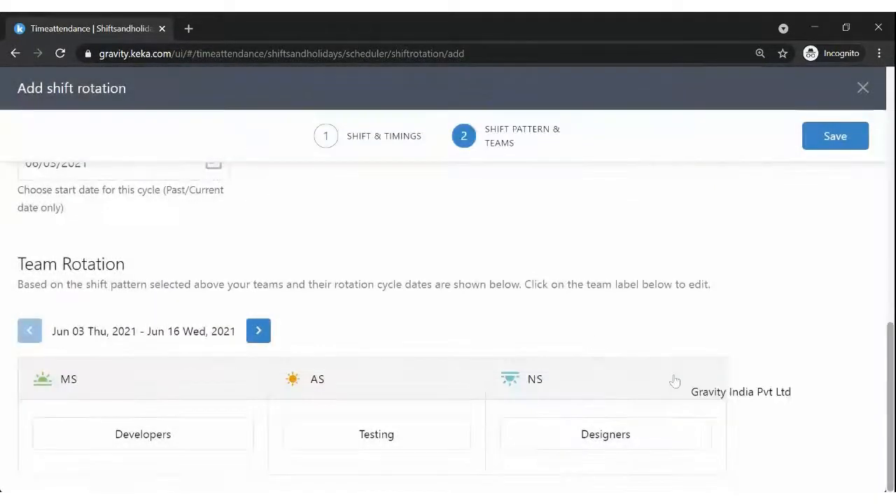
- Try 06/01/2021 as the shift cycle start date, and settle on 05/31/2021
{"action": "scroll", "coordinate": [183, 361], "scroll_direction": "up", "scroll_amount": 5}
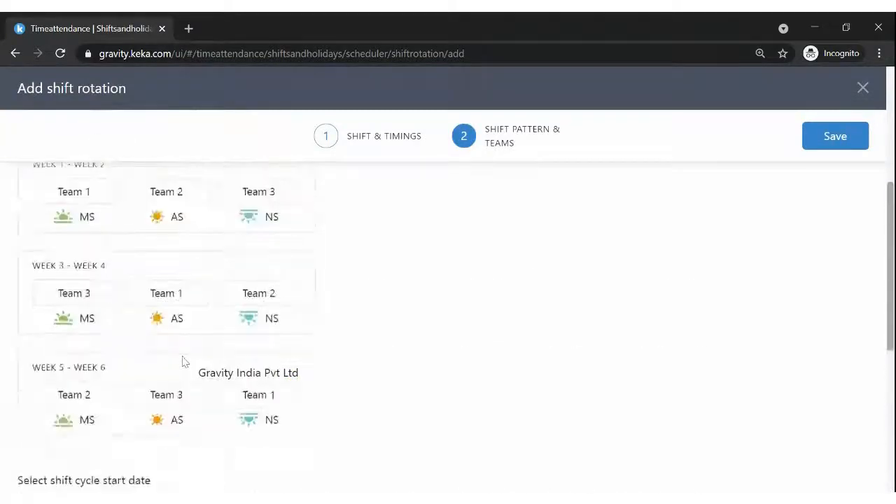
{"action": "scroll", "coordinate": [183, 361], "scroll_direction": "down", "scroll_amount": 5}
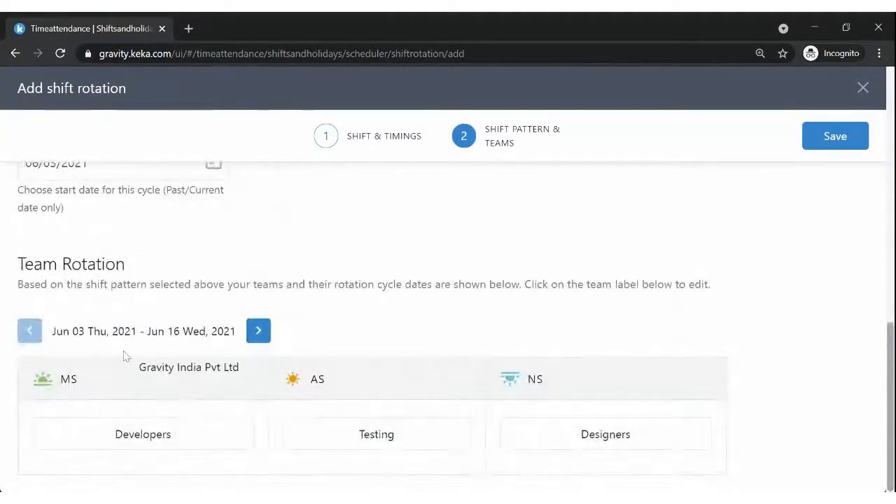
{"action": "scroll", "coordinate": [87, 294], "scroll_direction": "up", "scroll_amount": 1}
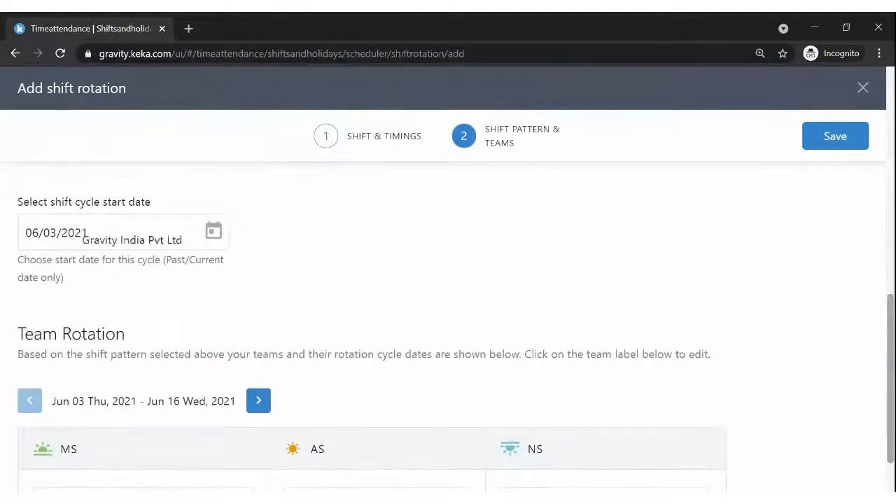
{"action": "left_click_drag", "start_coordinate": [43, 202], "coordinate": [164, 204]}
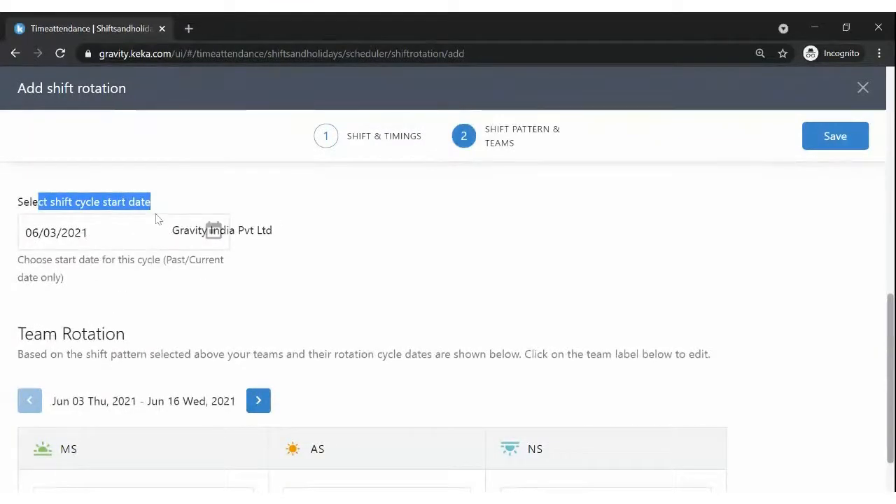
{"action": "left_click", "coordinate": [167, 240]}
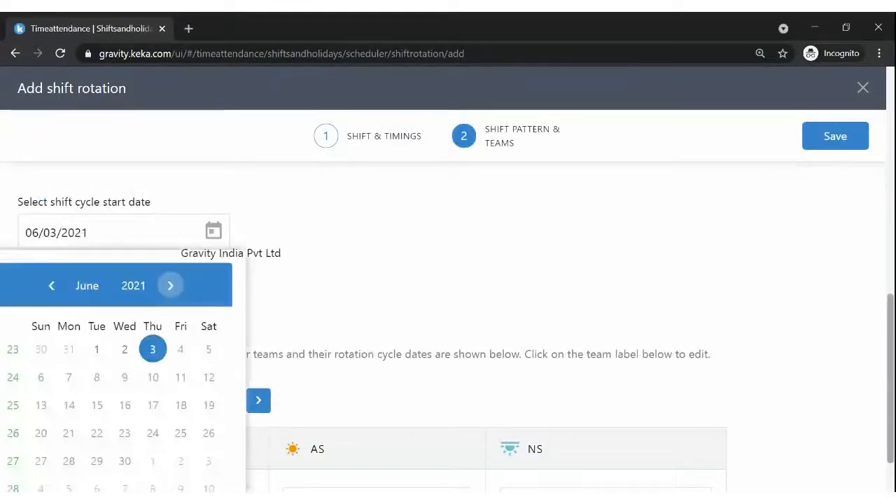
{"action": "left_click", "coordinate": [96, 349]}
{"action": "left_click", "coordinate": [109, 238]}
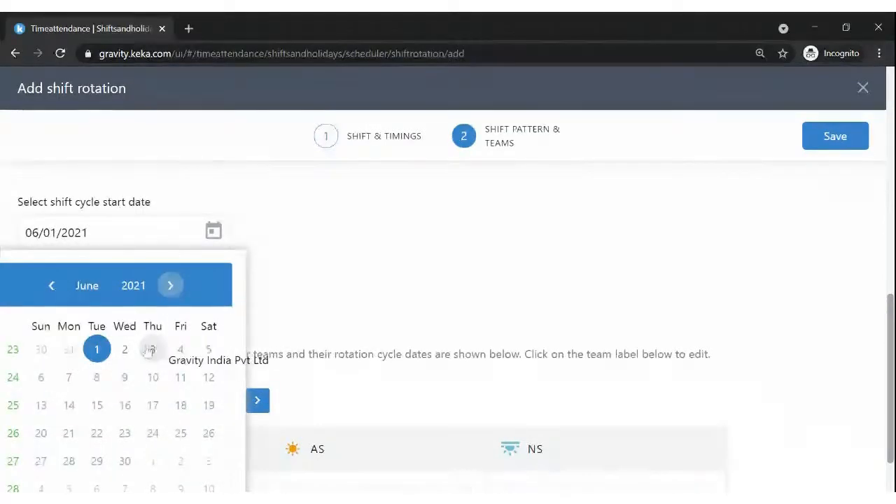
{"action": "left_click", "coordinate": [51, 285]}
{"action": "scroll", "coordinate": [286, 298], "scroll_direction": "down", "scroll_amount": 1}
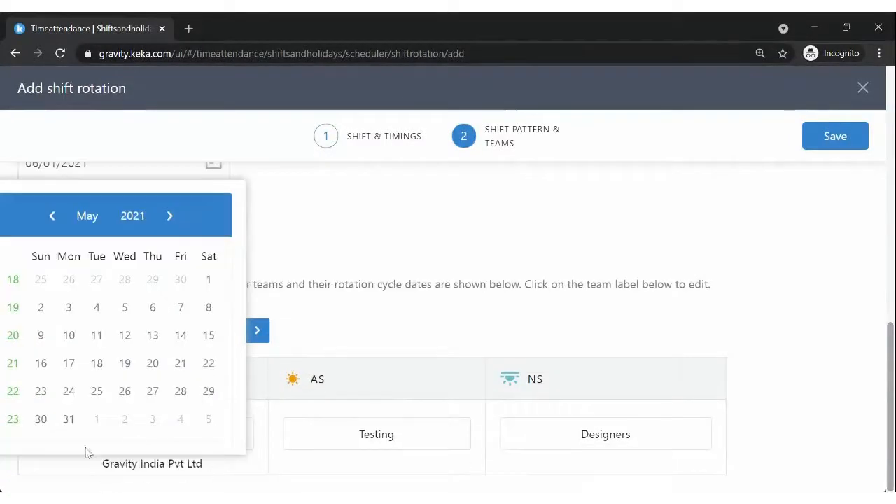
{"action": "left_click", "coordinate": [69, 419]}
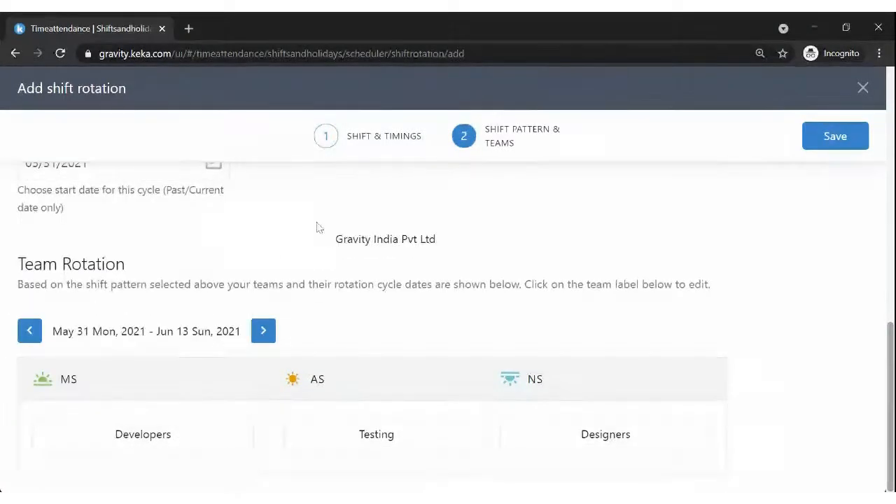
{"action": "scroll", "coordinate": [336, 231], "scroll_direction": "up", "scroll_amount": 1}
{"action": "scroll", "coordinate": [333, 260], "scroll_direction": "down", "scroll_amount": 1}
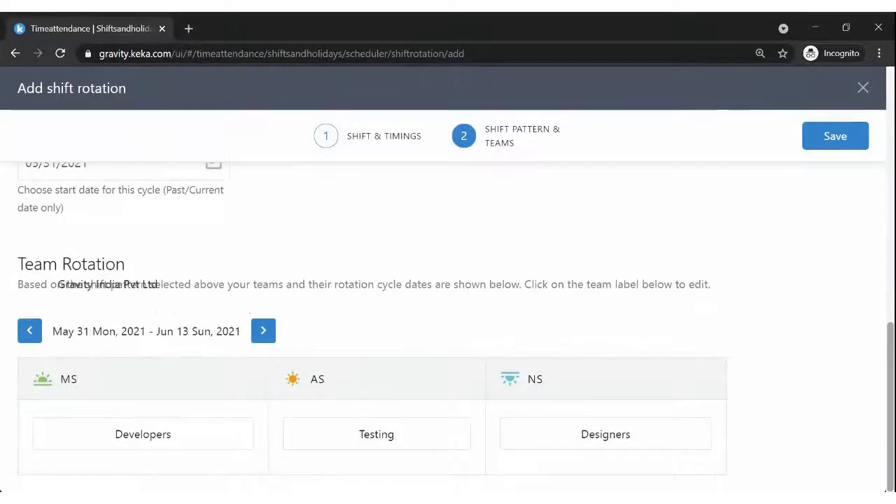
- Step through the upcoming two-week team rotation cycles to examine how Developers, Testing and Designers move between the MS, AS and NS shifts
{"action": "left_click_drag", "start_coordinate": [33, 265], "coordinate": [129, 266]}
{"action": "scroll", "coordinate": [62, 237], "scroll_direction": "up", "scroll_amount": 4}
{"action": "scroll", "coordinate": [61, 238], "scroll_direction": "up", "scroll_amount": 4}
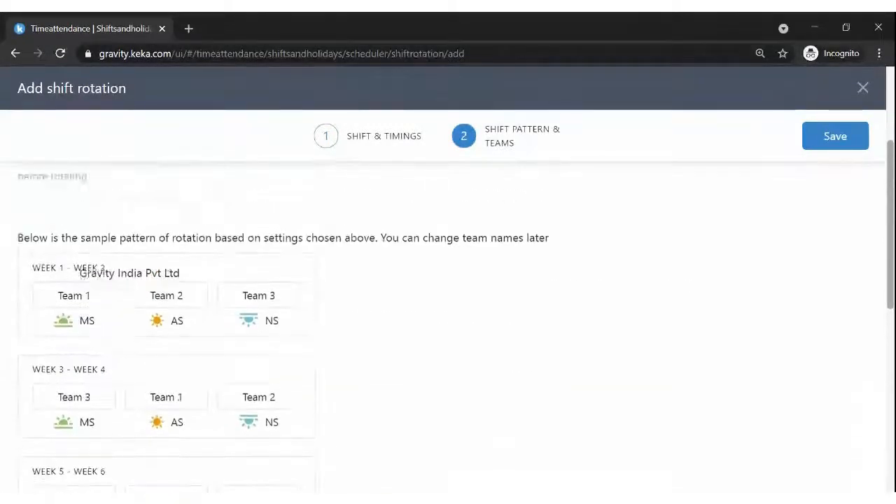
{"action": "scroll", "coordinate": [120, 296], "scroll_direction": "down", "scroll_amount": 7}
{"action": "scroll", "coordinate": [58, 241], "scroll_direction": "down", "scroll_amount": 1}
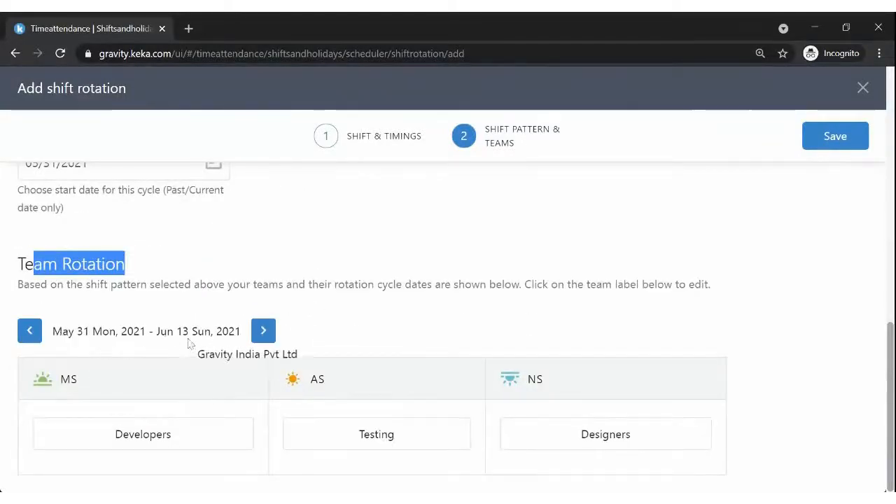
{"action": "left_click_drag", "start_coordinate": [166, 334], "coordinate": [214, 339]}
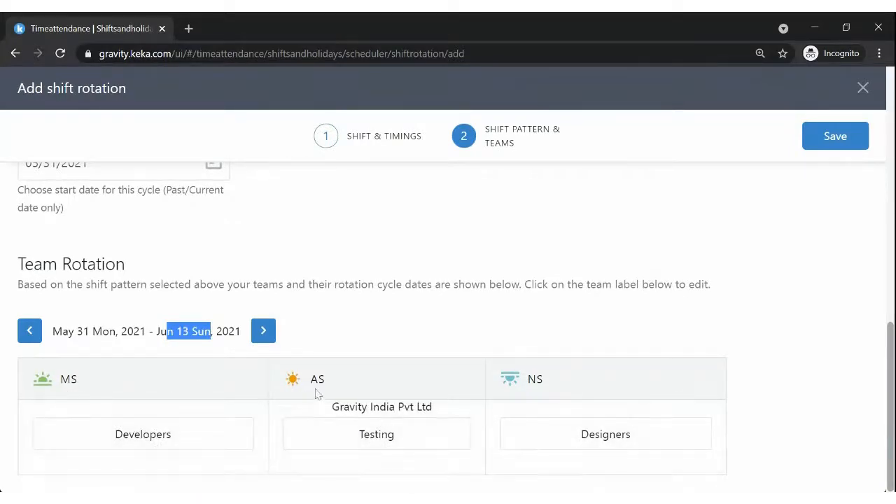
{"action": "left_click", "coordinate": [266, 336]}
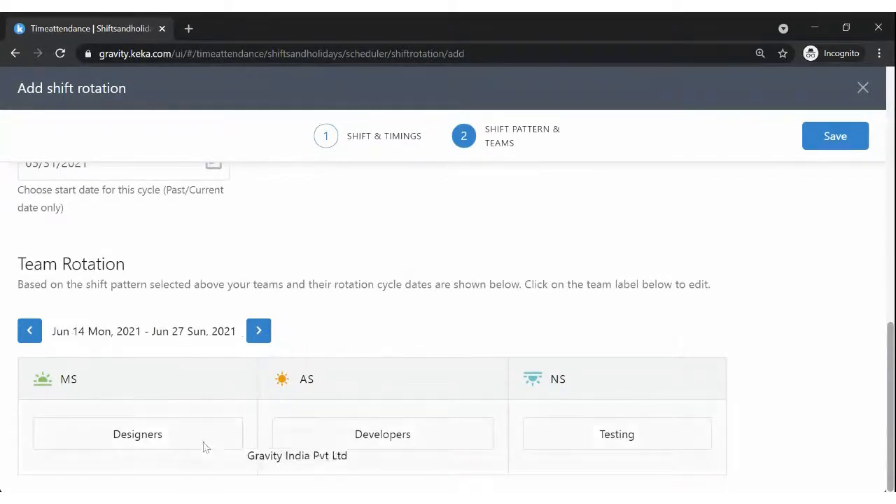
{"action": "left_click", "coordinate": [257, 330]}
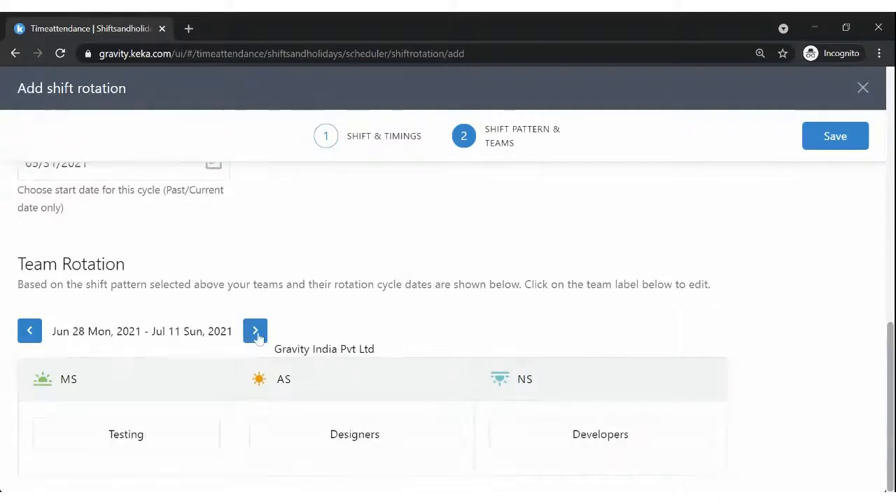
{"action": "left_click", "coordinate": [258, 332]}
{"action": "left_click", "coordinate": [258, 333]}
{"action": "left_click", "coordinate": [259, 333]}
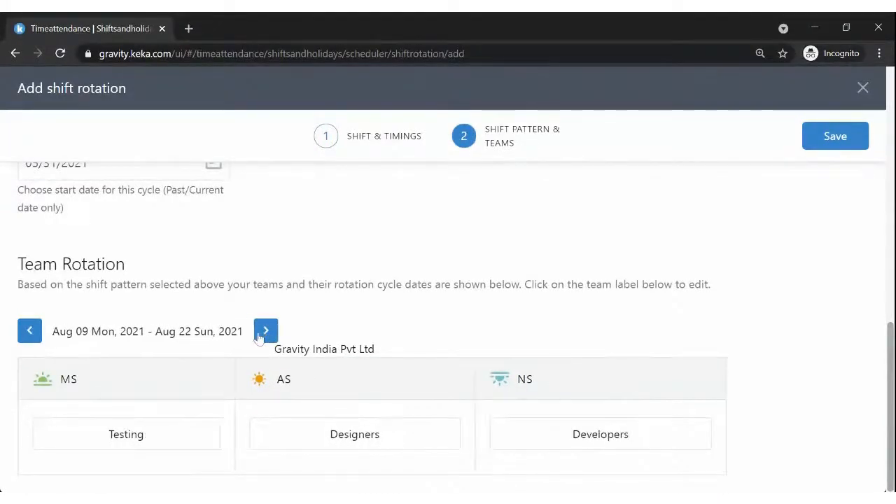
- Save the new shift rotation with its shift pattern and teams
{"action": "scroll", "coordinate": [259, 342], "scroll_direction": "up", "scroll_amount": 8}
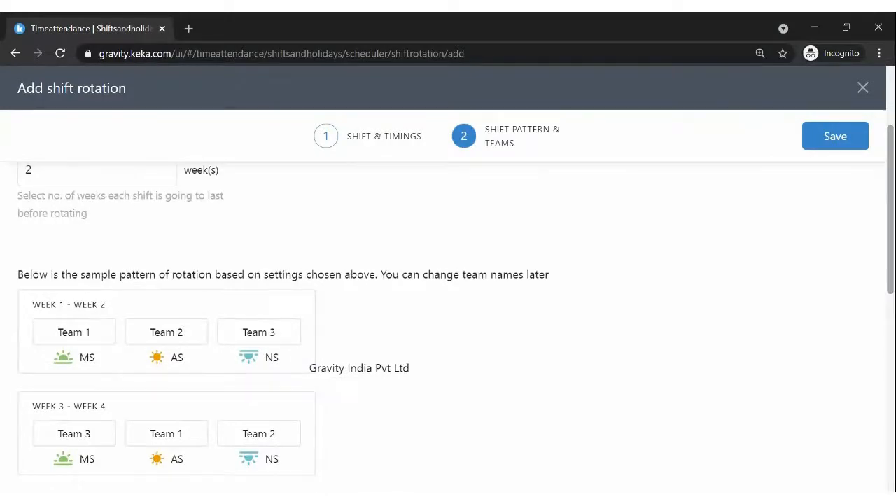
{"action": "scroll", "coordinate": [294, 354], "scroll_direction": "up", "scroll_amount": 3}
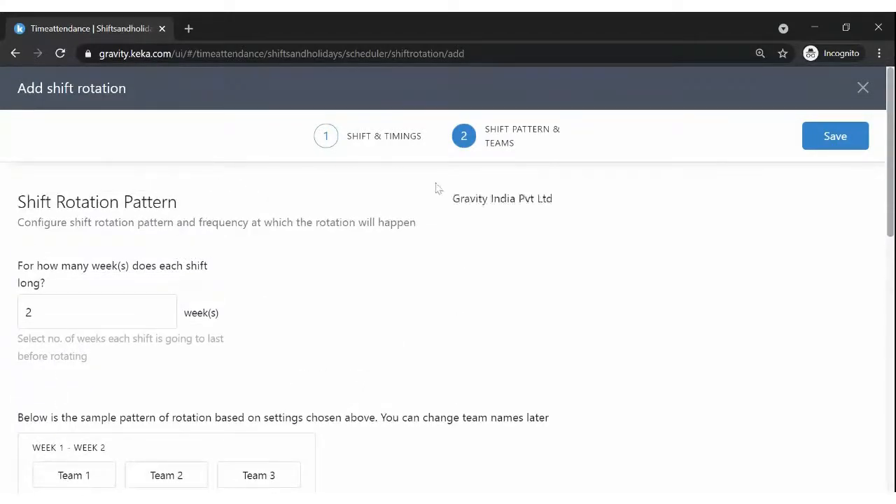
{"action": "left_click", "coordinate": [842, 137]}
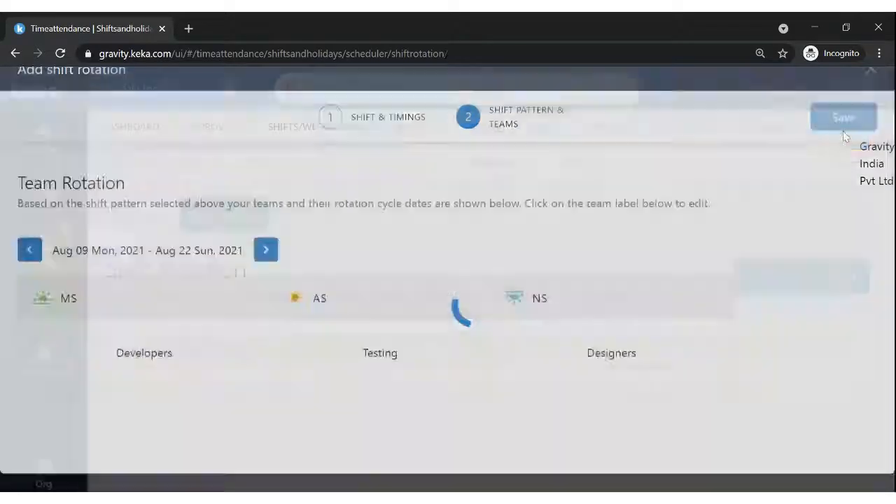
- Examine the employee assignments and the summary of the saved Webinar rotation
{"action": "scroll", "coordinate": [505, 289], "scroll_direction": "down", "scroll_amount": 2}
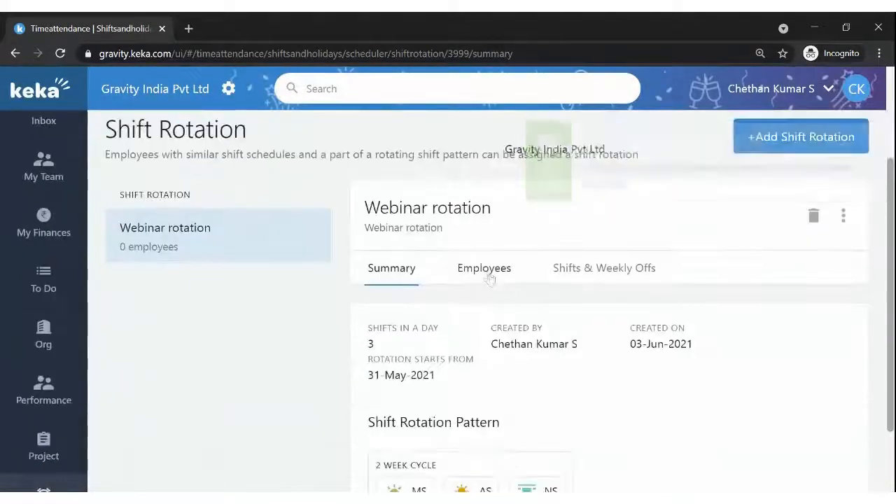
{"action": "left_click", "coordinate": [488, 270]}
{"action": "scroll", "coordinate": [489, 277], "scroll_direction": "down", "scroll_amount": 2}
{"action": "scroll", "coordinate": [488, 276], "scroll_direction": "up", "scroll_amount": 2}
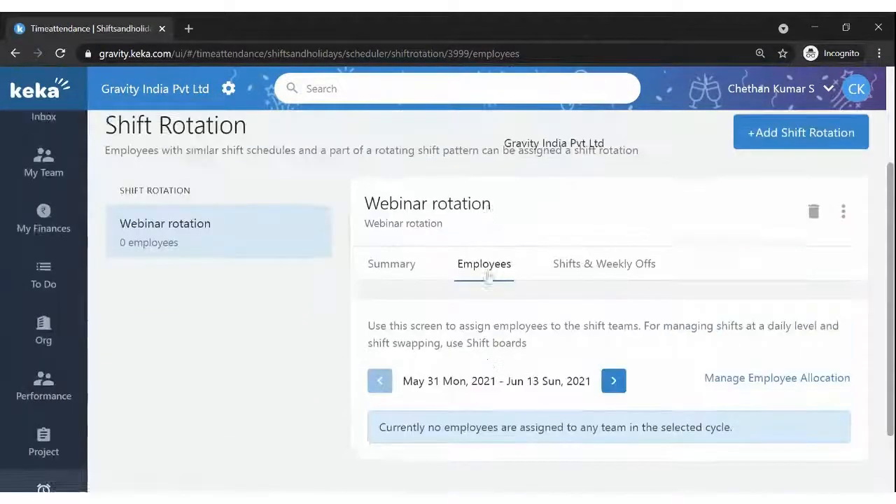
{"action": "left_click", "coordinate": [396, 330]}
{"action": "scroll", "coordinate": [398, 332], "scroll_direction": "down", "scroll_amount": 2}
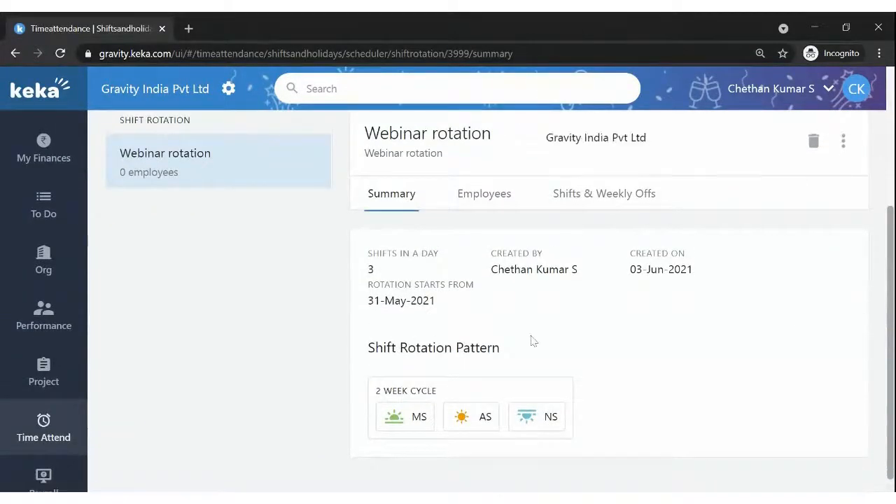
- Open employee allocation for the Webinar rotation and choose to pick employees who are not assigned any shift rotation
{"action": "left_click", "coordinate": [501, 201]}
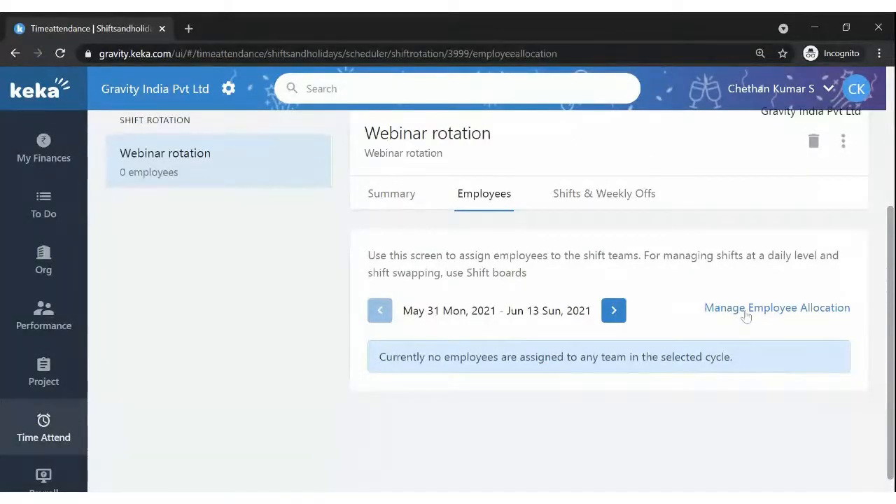
{"action": "scroll", "coordinate": [343, 265], "scroll_direction": "down", "scroll_amount": 2}
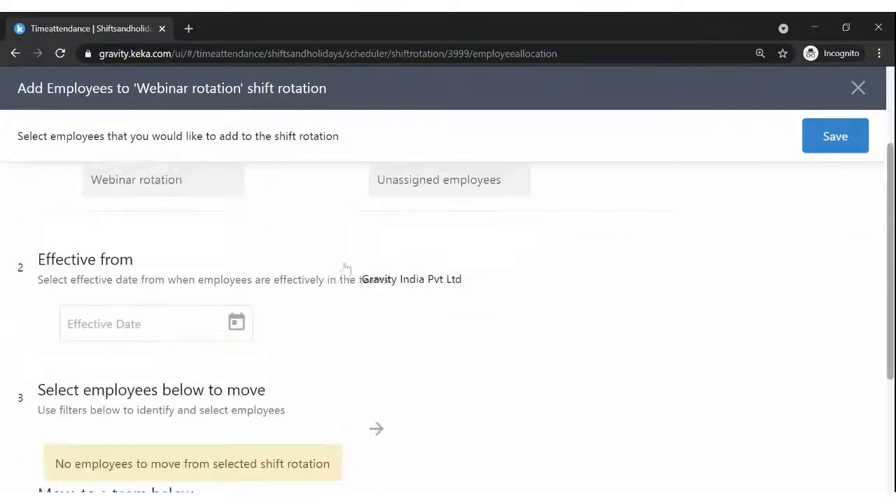
{"action": "scroll", "coordinate": [373, 334], "scroll_direction": "down", "scroll_amount": 3}
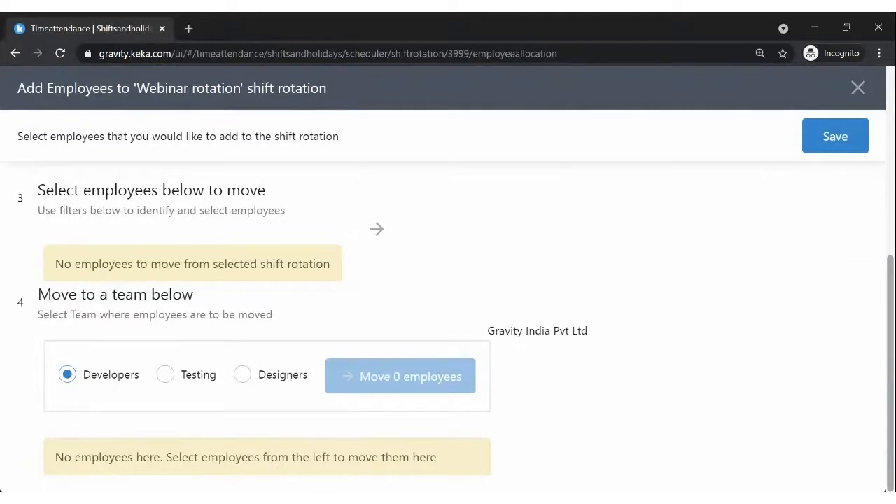
{"action": "scroll", "coordinate": [476, 315], "scroll_direction": "up", "scroll_amount": 5}
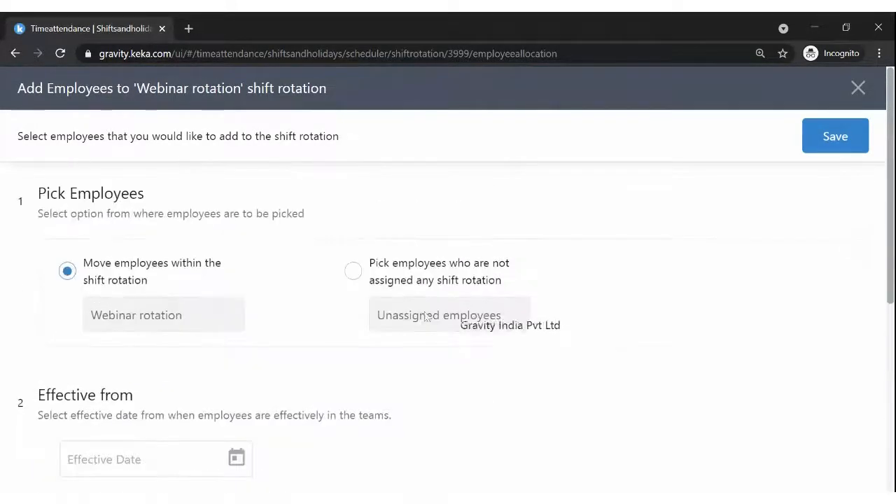
{"action": "left_click_drag", "start_coordinate": [98, 214], "coordinate": [318, 218]}
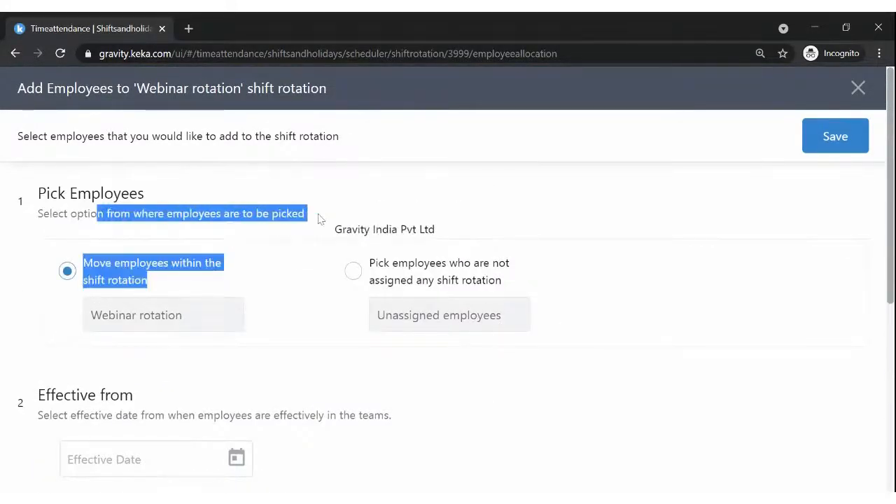
{"action": "left_click", "coordinate": [318, 219]}
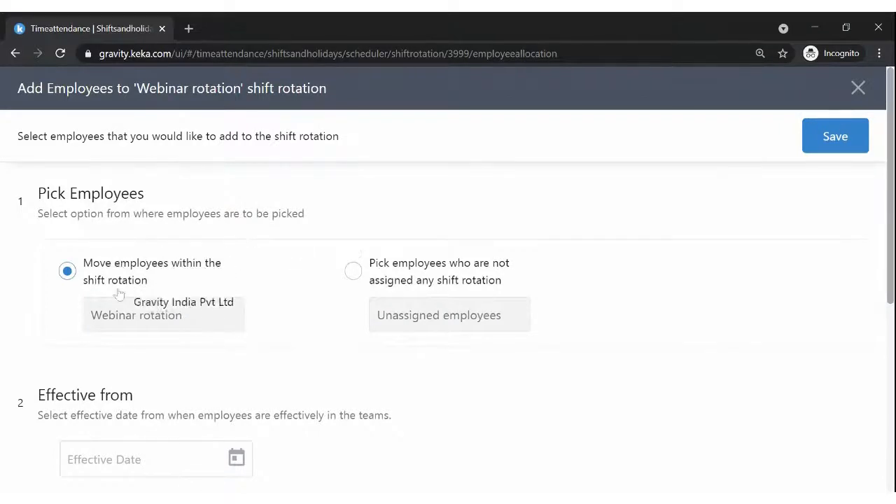
{"action": "left_click", "coordinate": [355, 274]}
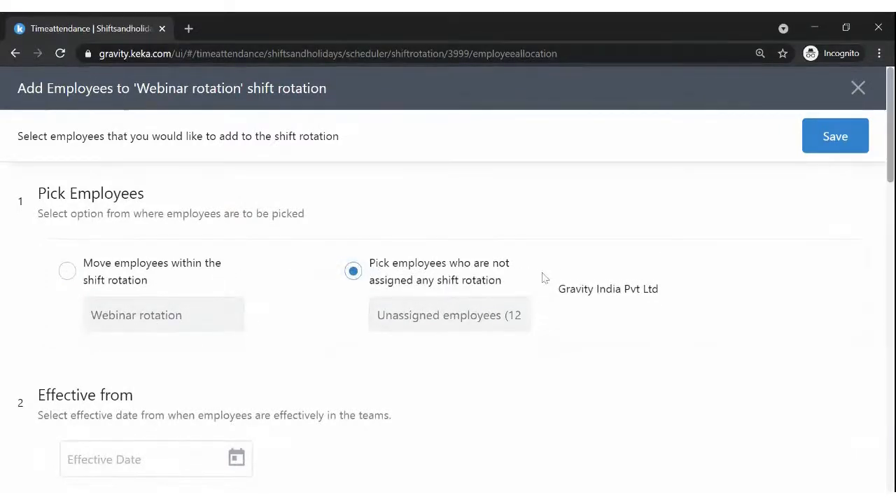
{"action": "scroll", "coordinate": [543, 278], "scroll_direction": "down", "scroll_amount": 2}
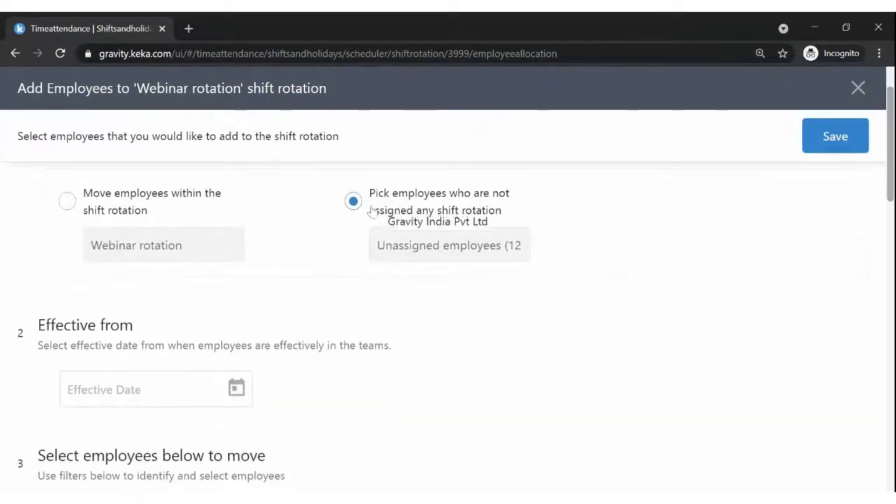
- Set the effective date for adding employees to the teams to 05/31/2021
{"action": "left_click", "coordinate": [175, 329]}
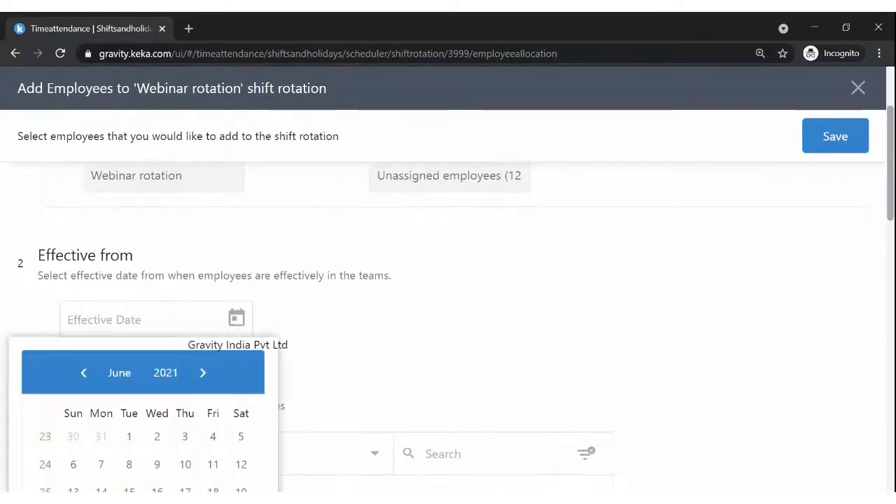
{"action": "left_click", "coordinate": [84, 372]}
{"action": "scroll", "coordinate": [418, 234], "scroll_direction": "down", "scroll_amount": 1}
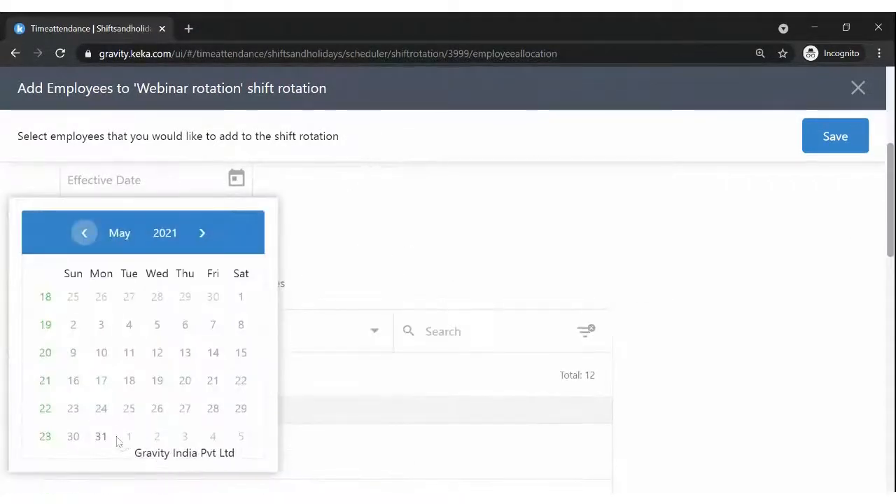
{"action": "left_click", "coordinate": [100, 434]}
{"action": "scroll", "coordinate": [316, 226], "scroll_direction": "up", "scroll_amount": 2}
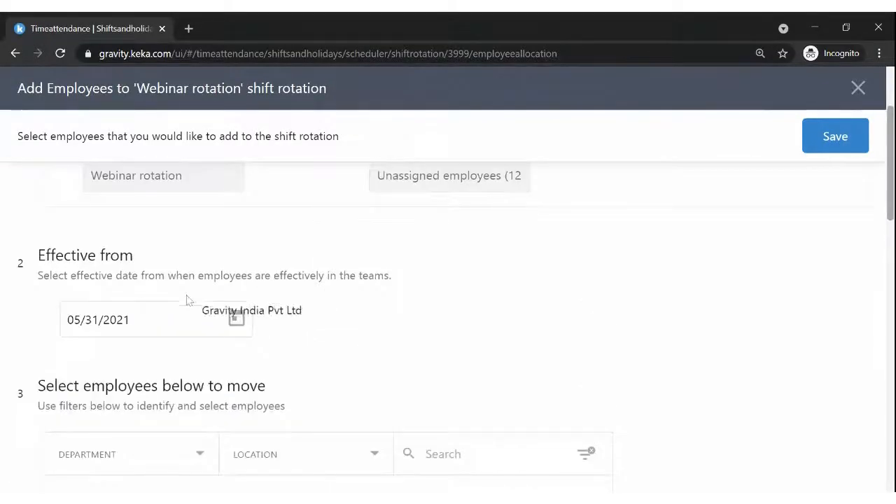
{"action": "scroll", "coordinate": [459, 234], "scroll_direction": "up", "scroll_amount": 1}
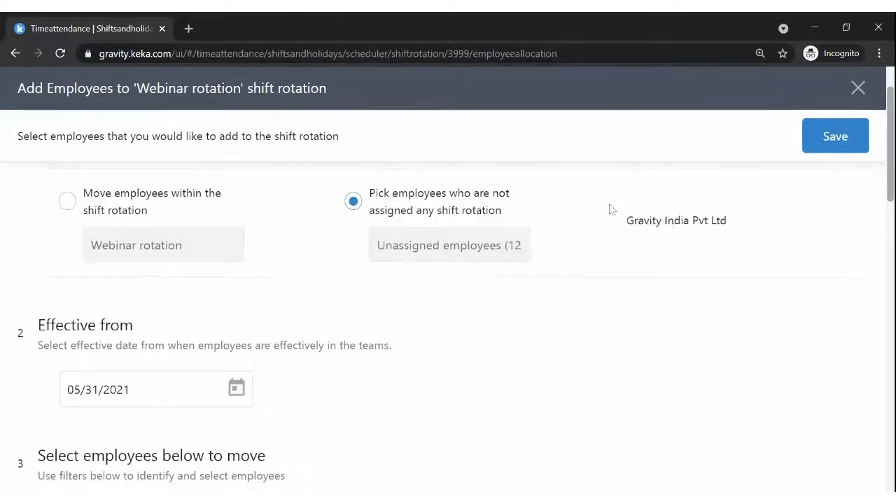
- Examine the department and location filter options for the unassigned employees
{"action": "scroll", "coordinate": [472, 328], "scroll_direction": "down", "scroll_amount": 3}
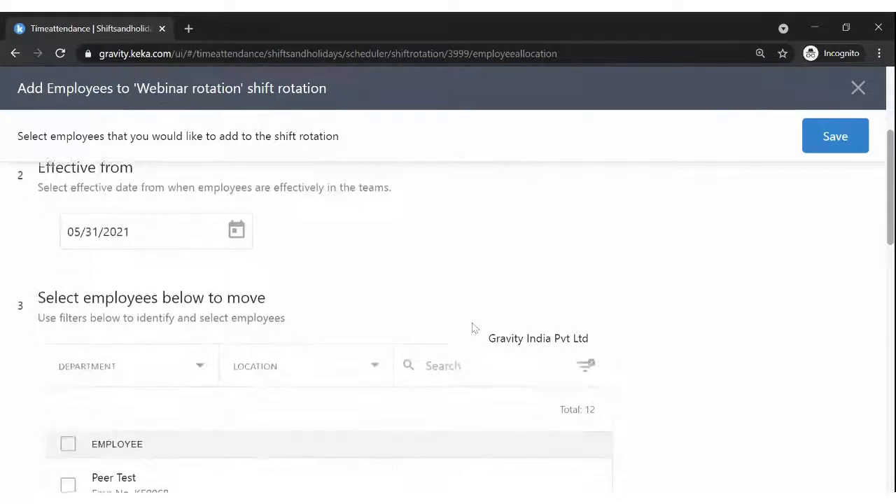
{"action": "left_click", "coordinate": [126, 322]}
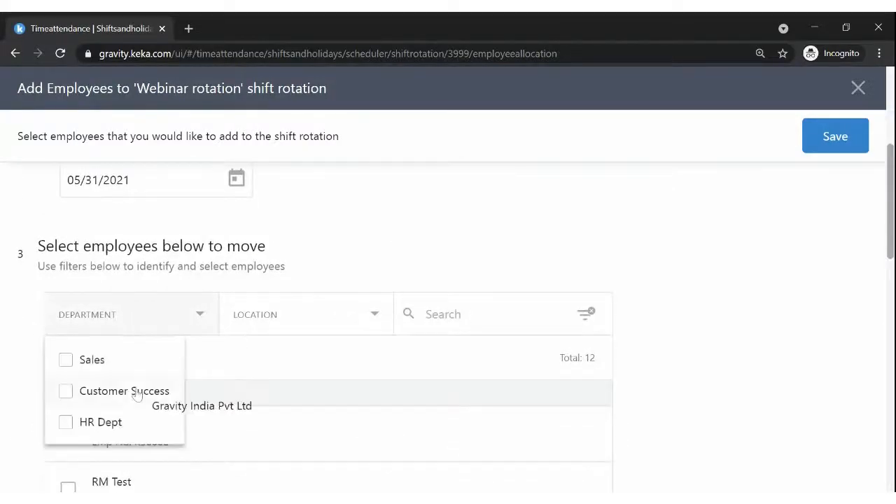
{"action": "scroll", "coordinate": [345, 250], "scroll_direction": "down", "scroll_amount": 1}
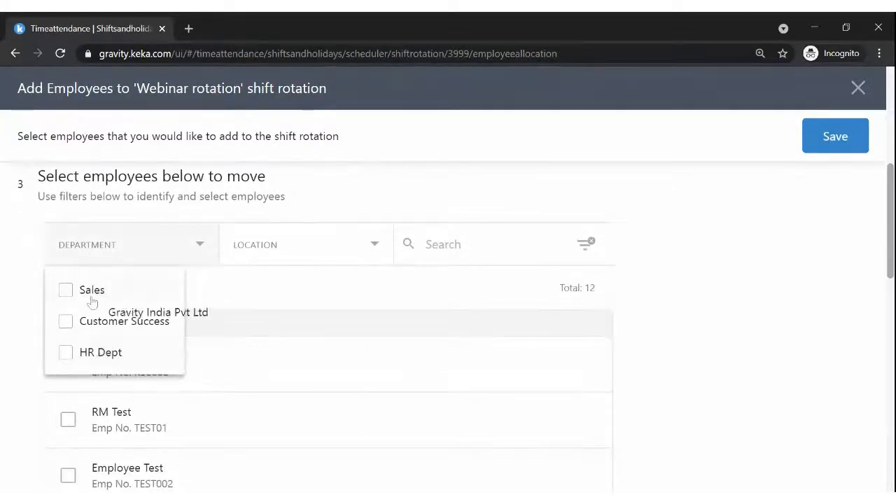
{"action": "left_click", "coordinate": [492, 218]}
{"action": "left_click", "coordinate": [340, 248]}
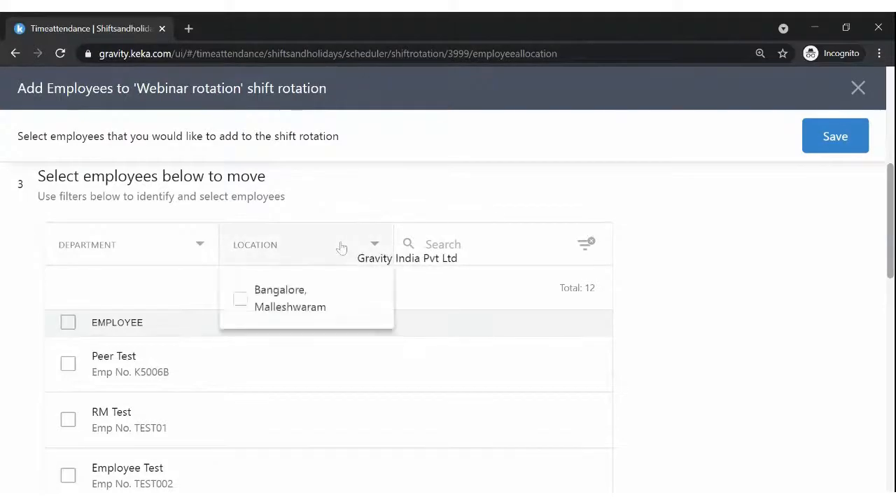
{"action": "left_click", "coordinate": [340, 248]}
- Select the first three employees in the list of unassigned employees
{"action": "scroll", "coordinate": [462, 294], "scroll_direction": "down", "scroll_amount": 2}
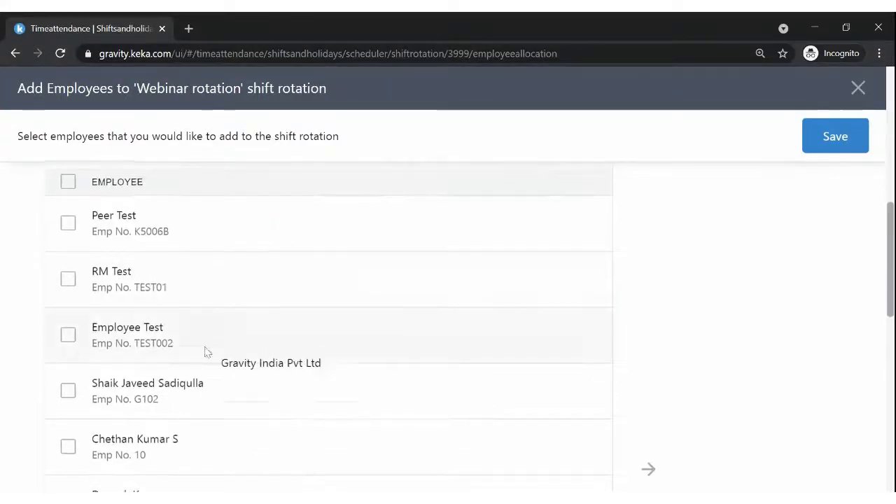
{"action": "scroll", "coordinate": [205, 352], "scroll_direction": "down", "scroll_amount": 1}
{"action": "scroll", "coordinate": [174, 364], "scroll_direction": "up", "scroll_amount": 2}
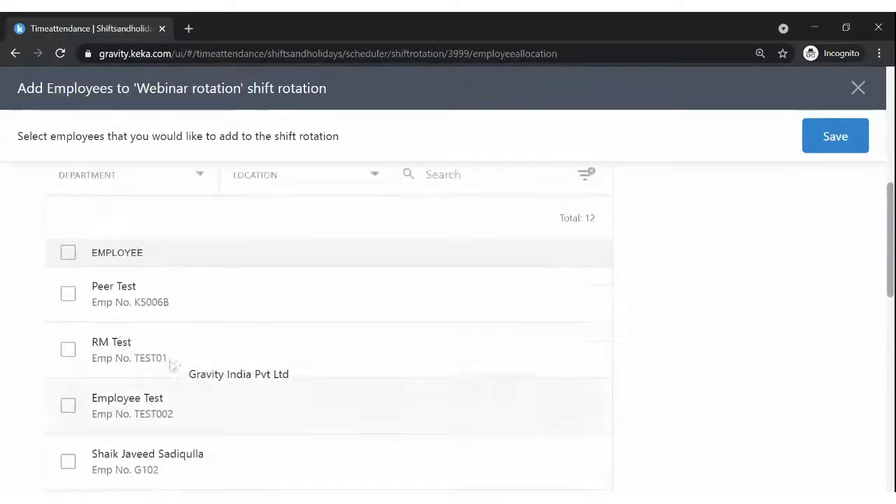
{"action": "left_click", "coordinate": [67, 294]}
{"action": "left_click", "coordinate": [68, 350]}
{"action": "left_click", "coordinate": [68, 406]}
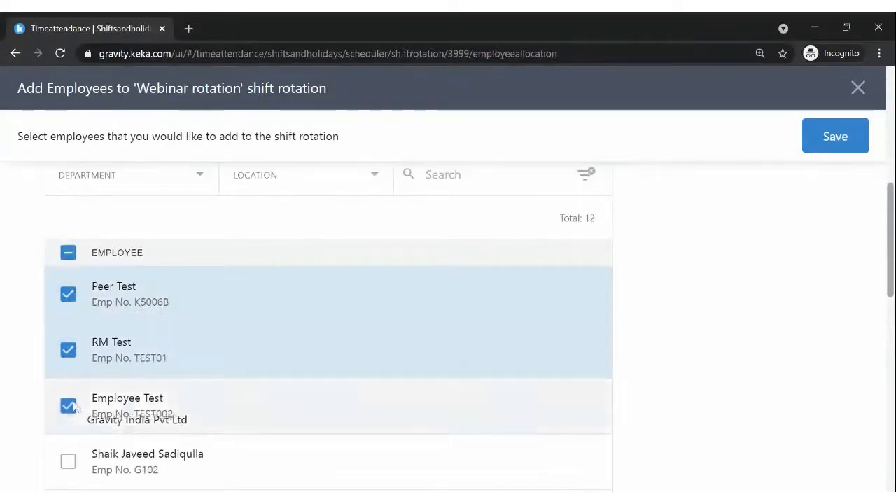
{"action": "scroll", "coordinate": [116, 340], "scroll_direction": "down", "scroll_amount": 2}
{"action": "scroll", "coordinate": [117, 340], "scroll_direction": "down", "scroll_amount": 8}
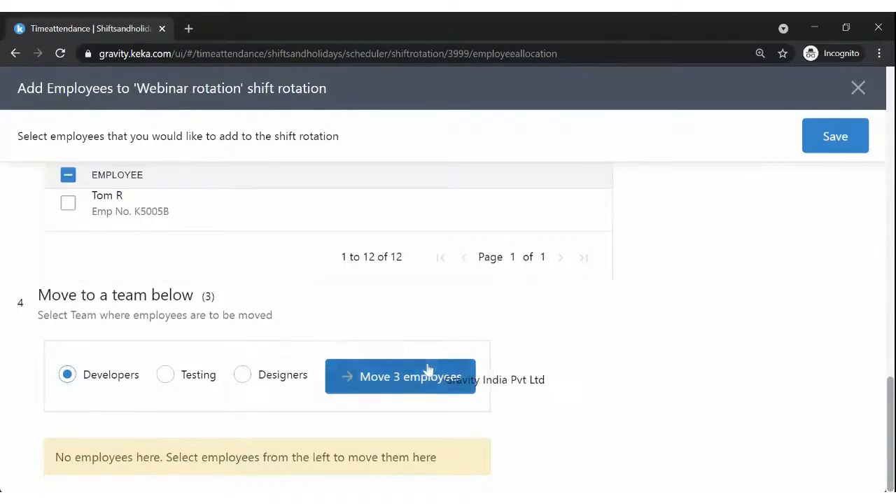
- Review the three selected employees and the team options for moving them
{"action": "scroll", "coordinate": [426, 343], "scroll_direction": "up", "scroll_amount": 3}
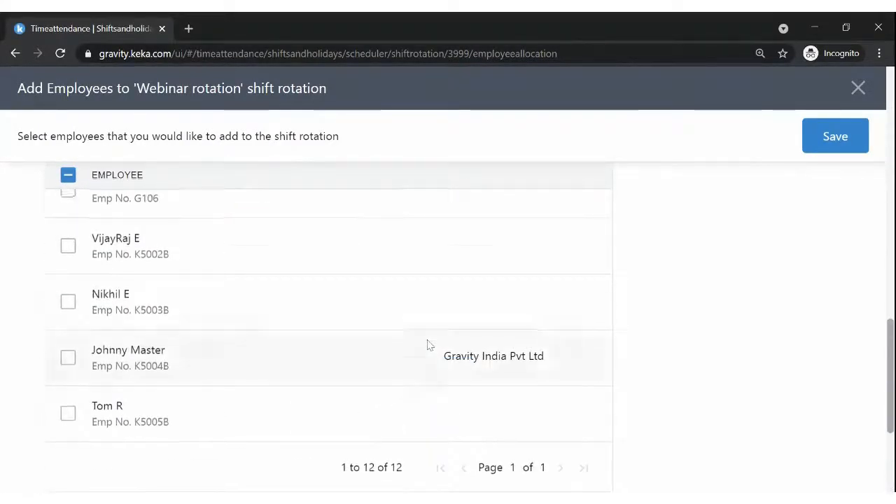
{"action": "scroll", "coordinate": [429, 343], "scroll_direction": "up", "scroll_amount": 5}
{"action": "scroll", "coordinate": [428, 343], "scroll_direction": "up", "scroll_amount": 3}
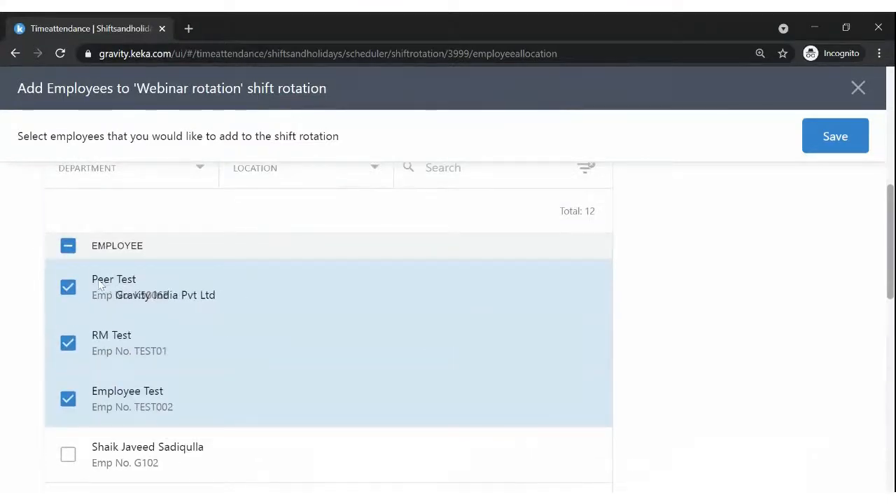
{"action": "scroll", "coordinate": [236, 343], "scroll_direction": "down", "scroll_amount": 5}
{"action": "scroll", "coordinate": [210, 345], "scroll_direction": "up", "scroll_amount": 4}
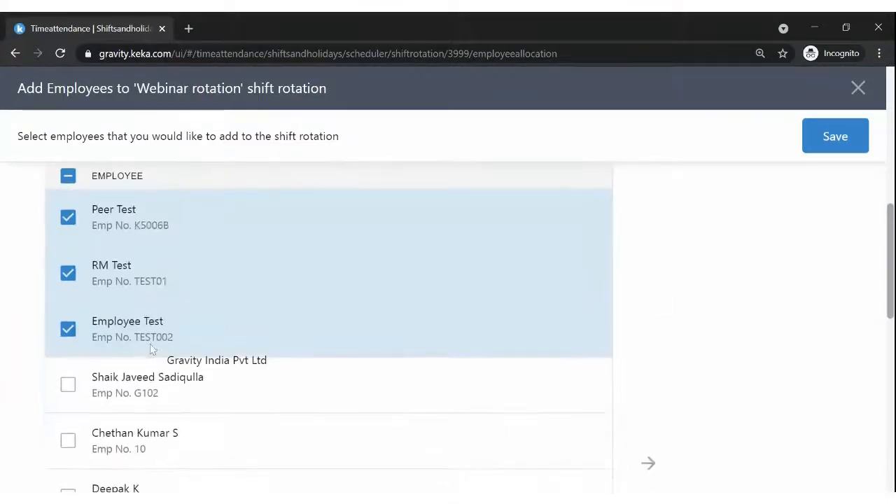
{"action": "scroll", "coordinate": [155, 342], "scroll_direction": "down", "scroll_amount": 10}
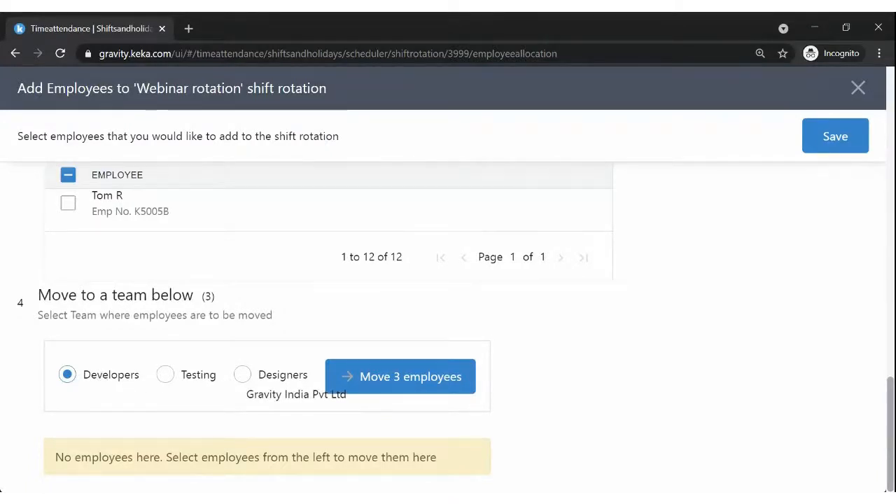
{"action": "scroll", "coordinate": [214, 343], "scroll_direction": "up", "scroll_amount": 10}
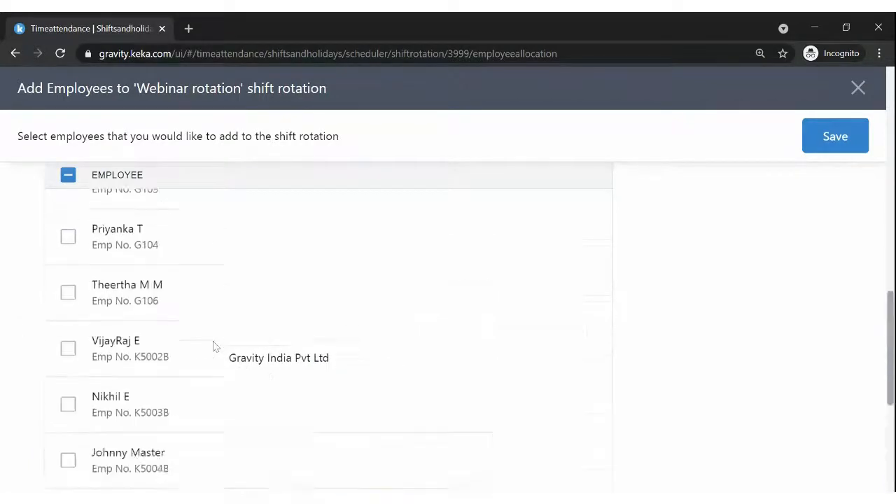
{"action": "scroll", "coordinate": [172, 336], "scroll_direction": "up", "scroll_amount": 2}
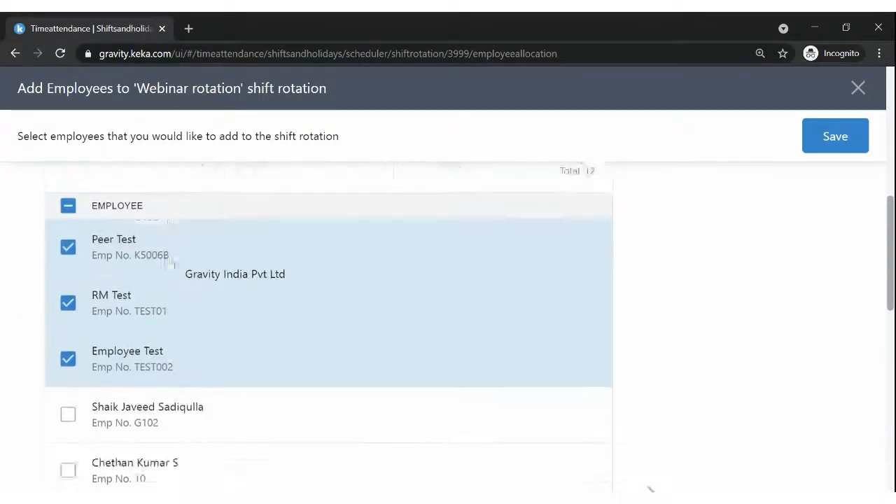
{"action": "scroll", "coordinate": [176, 264], "scroll_direction": "down", "scroll_amount": 10}
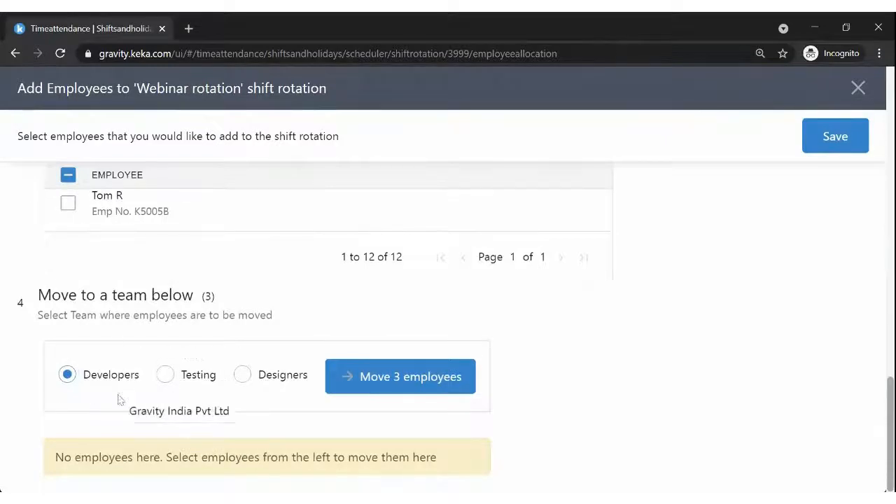
{"action": "scroll", "coordinate": [206, 259], "scroll_direction": "up", "scroll_amount": 10}
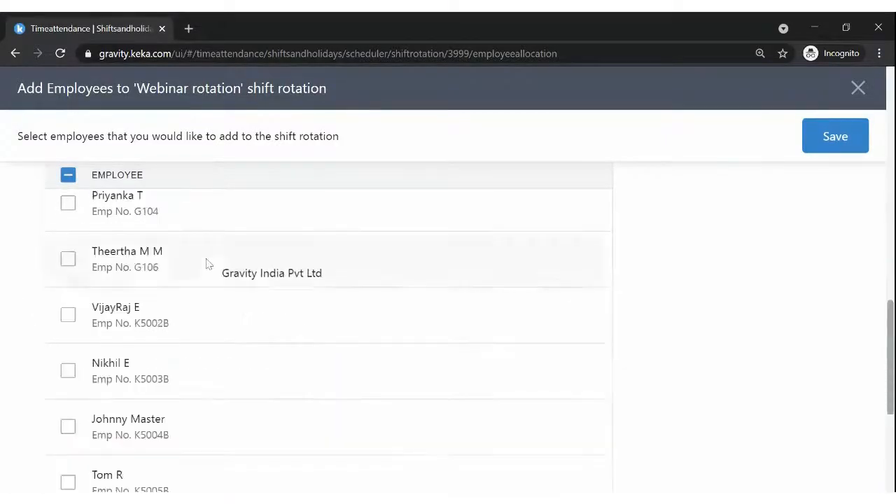
- Move the three selected employees to the Developers team
{"action": "scroll", "coordinate": [220, 350], "scroll_direction": "down", "scroll_amount": 7}
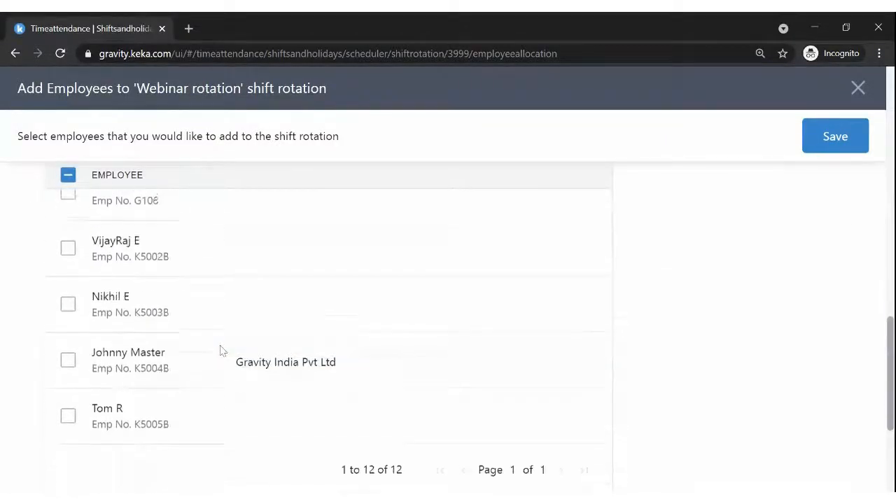
{"action": "scroll", "coordinate": [220, 350], "scroll_direction": "down", "scroll_amount": 2}
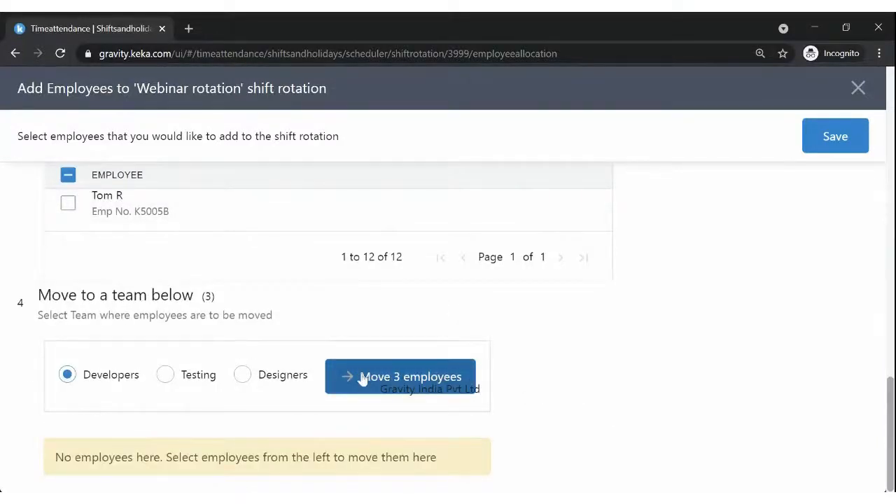
{"action": "left_click", "coordinate": [242, 374]}
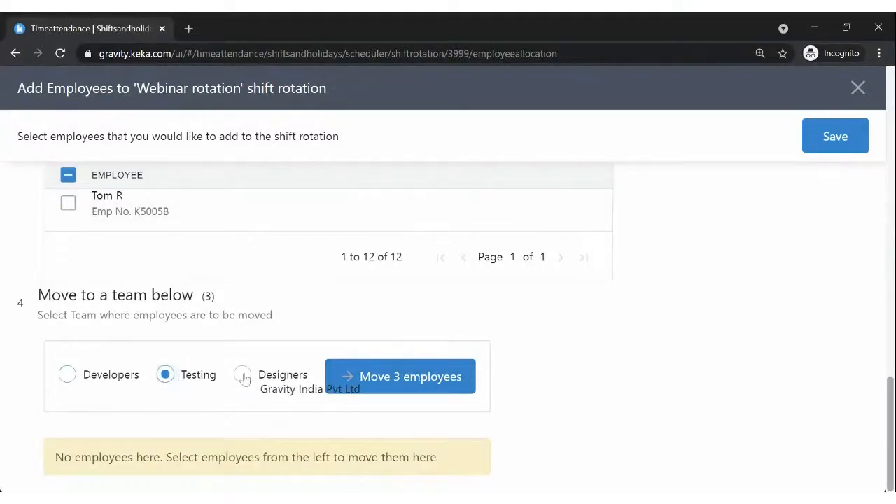
{"action": "left_click", "coordinate": [383, 380]}
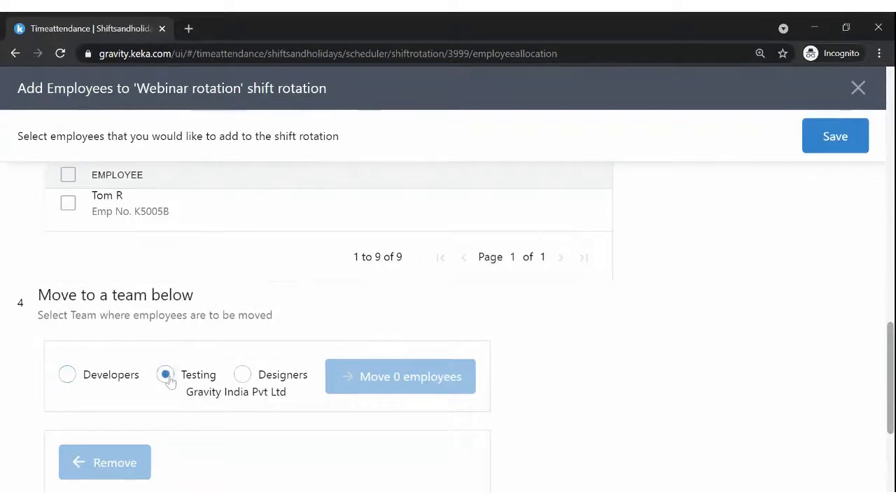
- Select the sixth, seventh and eighth employees in the remaining unassigned list and move them to the Testing team
{"action": "scroll", "coordinate": [182, 376], "scroll_direction": "up", "scroll_amount": 5}
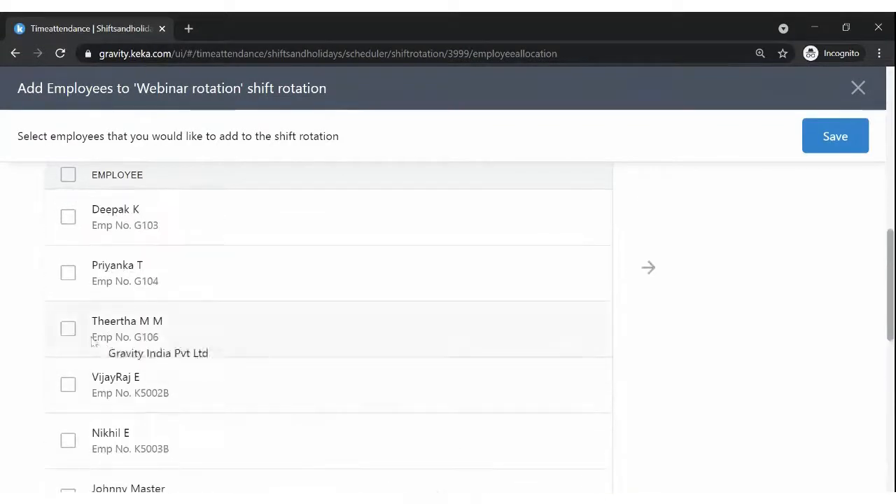
{"action": "left_click", "coordinate": [70, 385]}
{"action": "scroll", "coordinate": [69, 381], "scroll_direction": "down", "scroll_amount": 1}
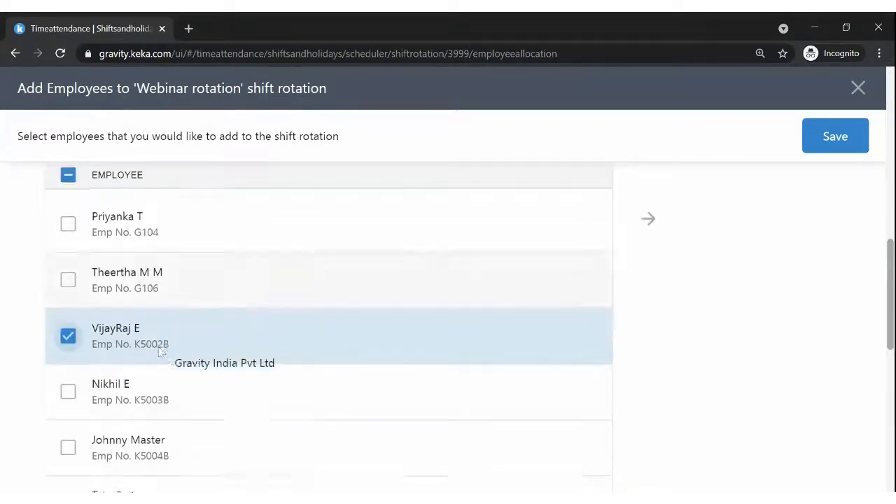
{"action": "left_click", "coordinate": [67, 371]}
{"action": "left_click", "coordinate": [67, 427]}
{"action": "scroll", "coordinate": [260, 310], "scroll_direction": "down", "scroll_amount": 4}
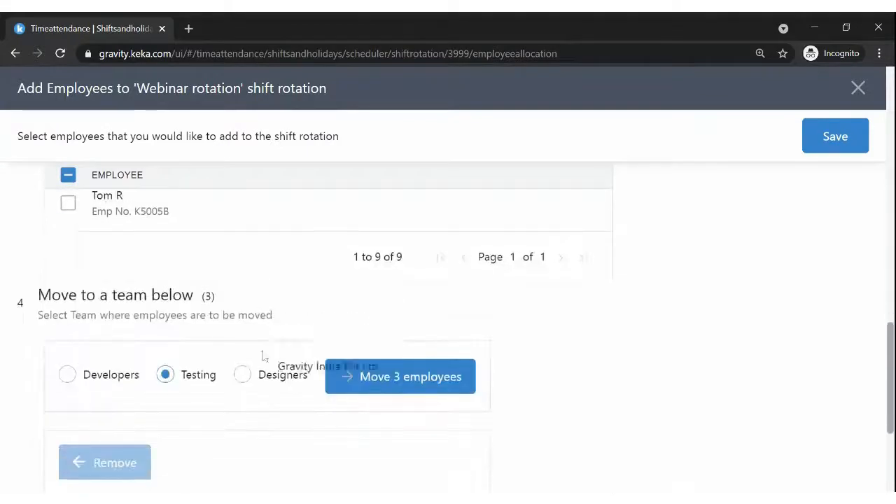
{"action": "left_click", "coordinate": [365, 373]}
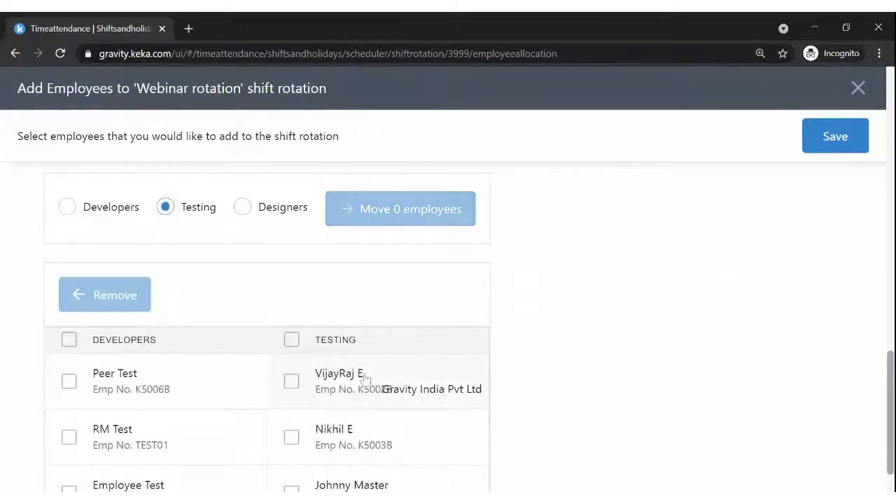
- Select the second, third and last employees in the remaining unassigned list and move them to the Designers team
{"action": "scroll", "coordinate": [256, 368], "scroll_direction": "up", "scroll_amount": 4}
{"action": "scroll", "coordinate": [252, 369], "scroll_direction": "up", "scroll_amount": 2}
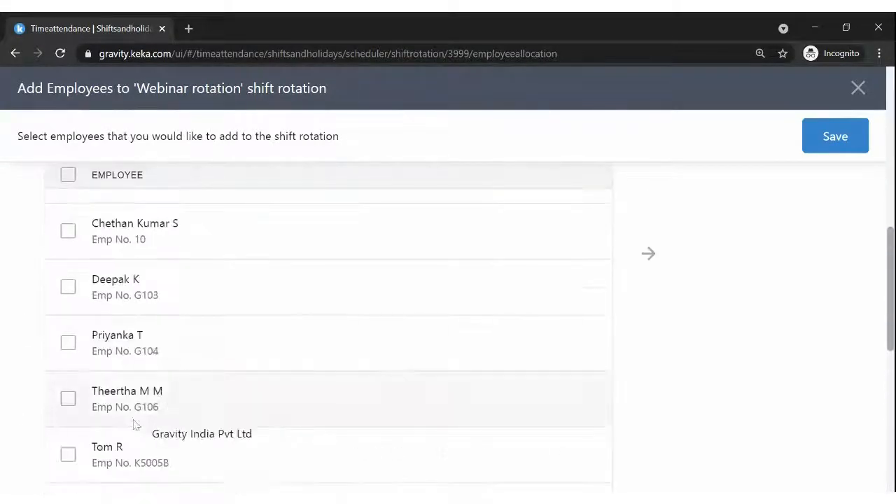
{"action": "left_click", "coordinate": [68, 286]}
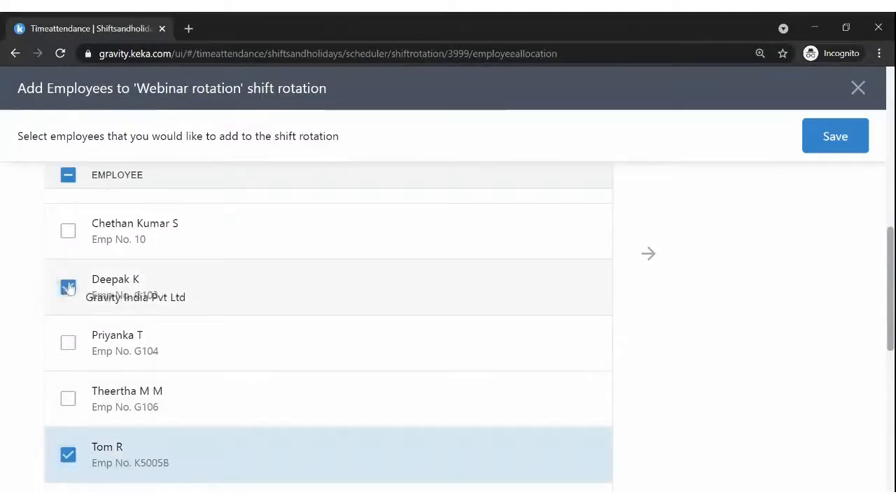
{"action": "left_click", "coordinate": [68, 231]}
{"action": "scroll", "coordinate": [238, 324], "scroll_direction": "up", "scroll_amount": 1}
{"action": "scroll", "coordinate": [237, 324], "scroll_direction": "up", "scroll_amount": 1}
{"action": "scroll", "coordinate": [238, 324], "scroll_direction": "down", "scroll_amount": 4}
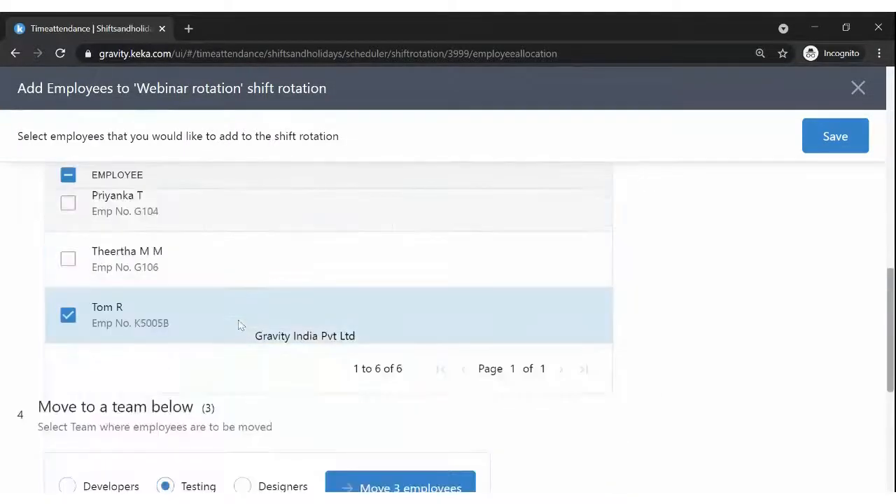
{"action": "scroll", "coordinate": [238, 324], "scroll_direction": "up", "scroll_amount": 3}
{"action": "scroll", "coordinate": [238, 324], "scroll_direction": "down", "scroll_amount": 3}
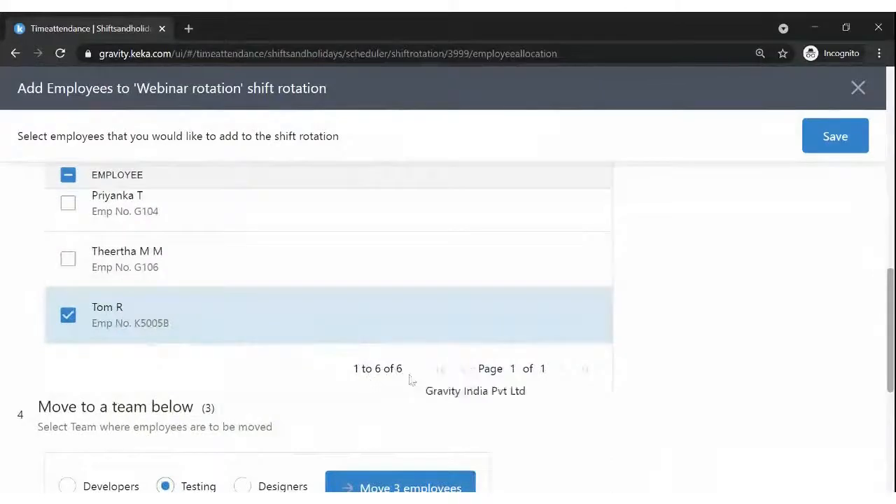
{"action": "scroll", "coordinate": [175, 305], "scroll_direction": "up", "scroll_amount": 4}
{"action": "scroll", "coordinate": [174, 306], "scroll_direction": "down", "scroll_amount": 6}
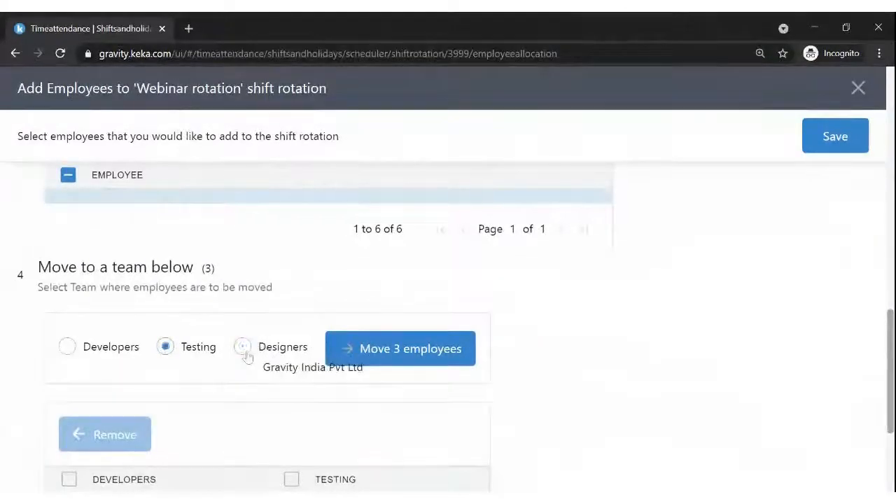
{"action": "left_click", "coordinate": [241, 347]}
{"action": "left_click", "coordinate": [400, 355]}
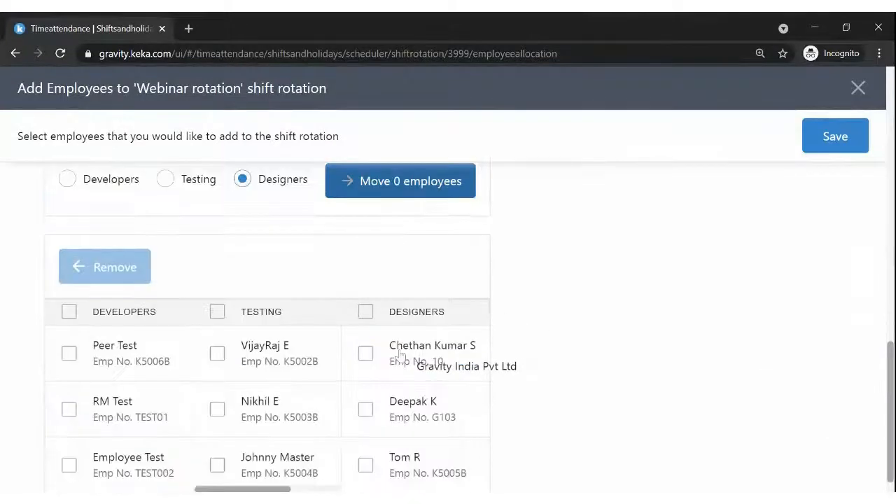
- Review the effective date, the members of the Developers, Testing and Designers teams, and the employees still unassigned
{"action": "scroll", "coordinate": [608, 338], "scroll_direction": "up", "scroll_amount": 5}
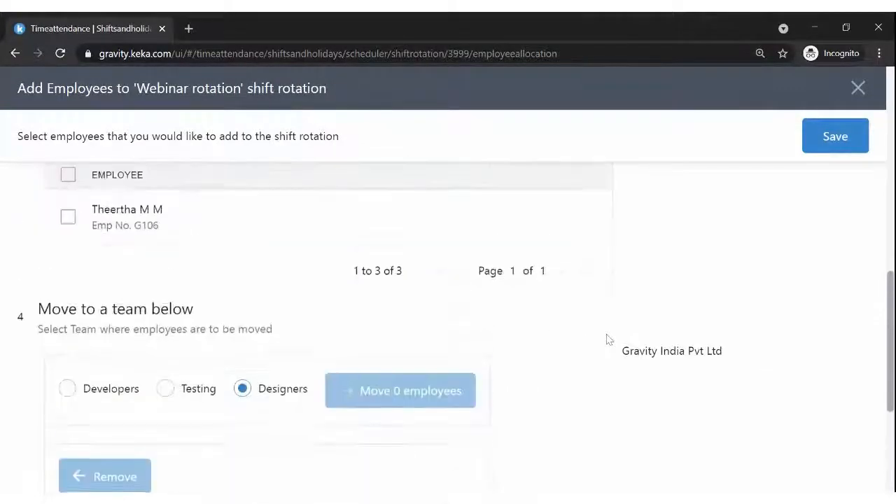
{"action": "scroll", "coordinate": [608, 338], "scroll_direction": "up", "scroll_amount": 4}
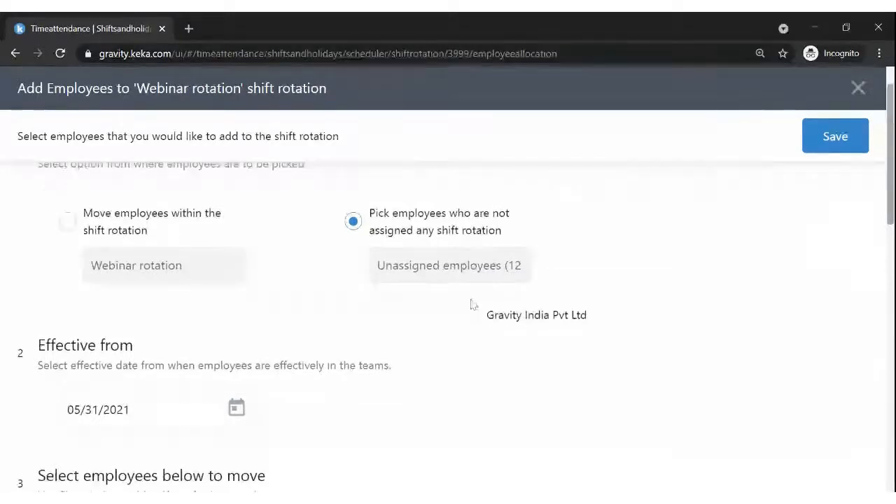
{"action": "scroll", "coordinate": [233, 297], "scroll_direction": "down", "scroll_amount": 5}
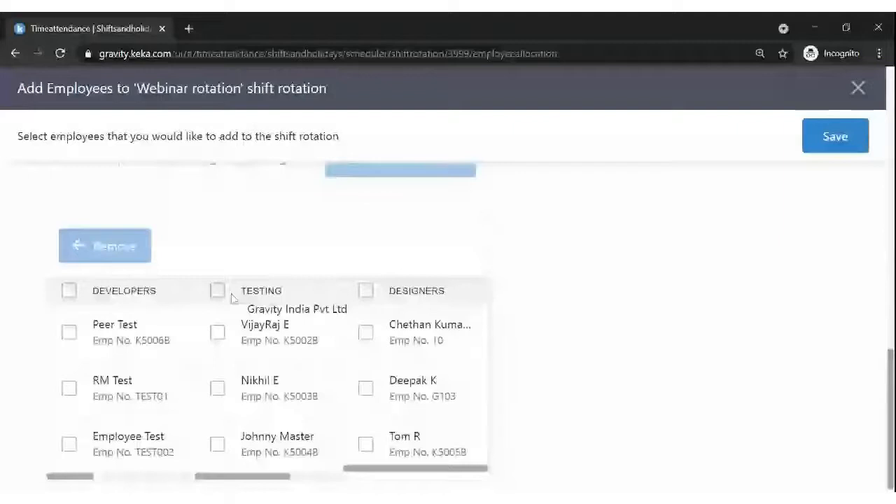
{"action": "scroll", "coordinate": [109, 305], "scroll_direction": "down", "scroll_amount": 1}
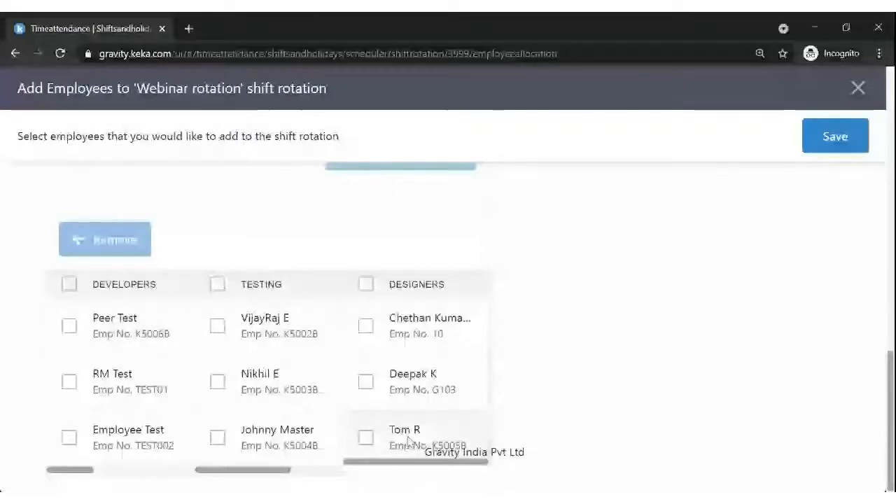
{"action": "scroll", "coordinate": [408, 440], "scroll_direction": "up", "scroll_amount": 5}
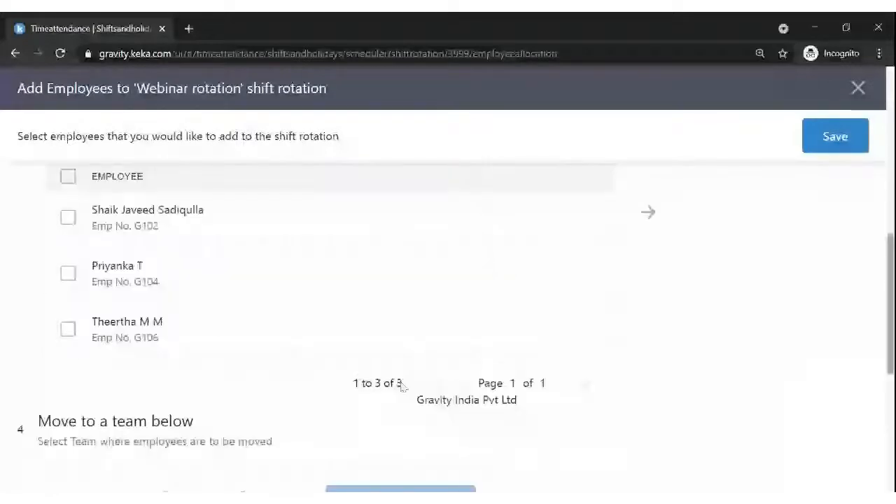
- Save the employee allocation and review the members of the Developers, Testing and Designers teams in the rotation's employee view
{"action": "scroll", "coordinate": [403, 387], "scroll_direction": "up", "scroll_amount": 5}
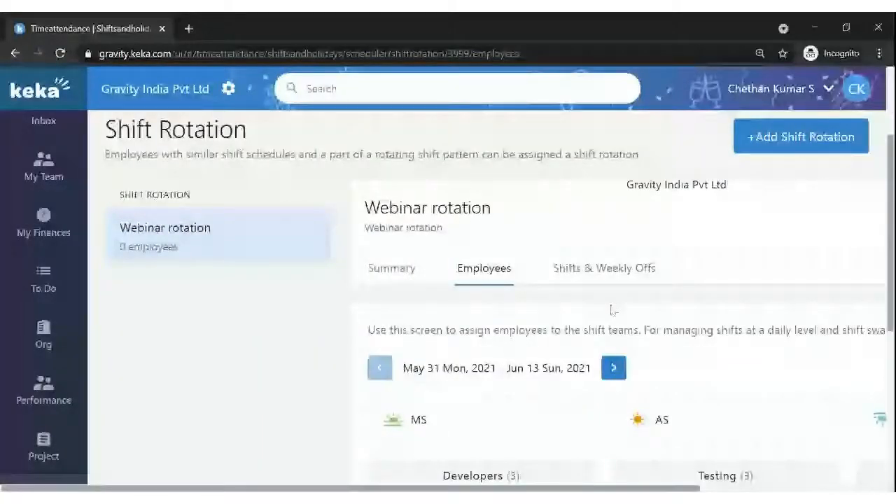
{"action": "scroll", "coordinate": [610, 310], "scroll_direction": "down", "scroll_amount": 5}
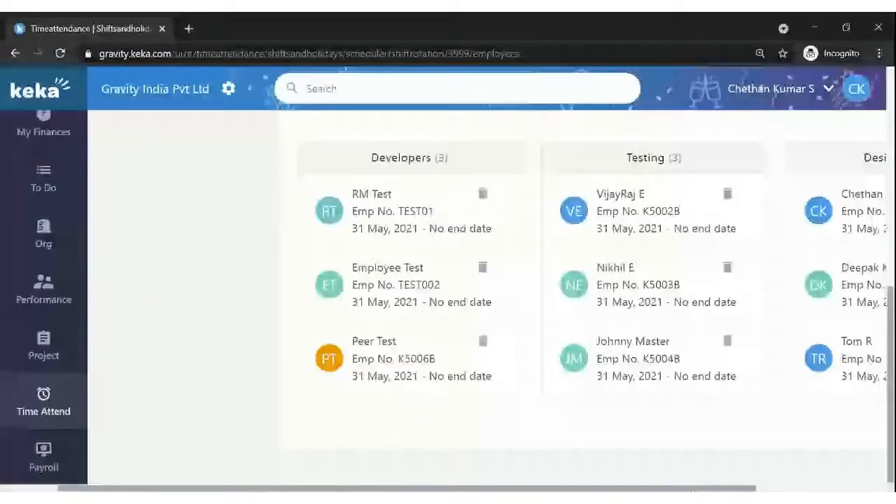
{"action": "left_click_drag", "start_coordinate": [692, 489], "coordinate": [842, 488]}
{"action": "scroll", "coordinate": [842, 488], "scroll_direction": "up", "scroll_amount": 2}
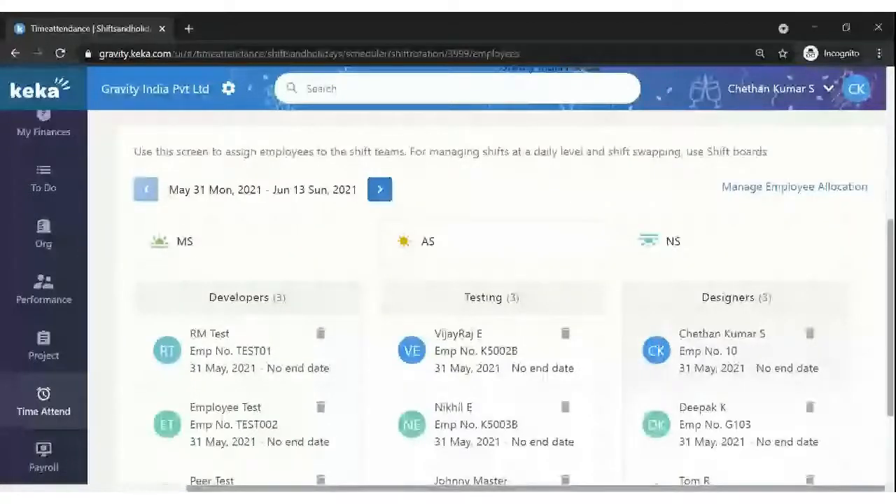
- Step through the rotation periods up to Jun 28 - Jul 11, 2021 and check which shift each team gets
{"action": "left_click", "coordinate": [379, 189]}
{"action": "scroll", "coordinate": [501, 326], "scroll_direction": "down", "scroll_amount": 3}
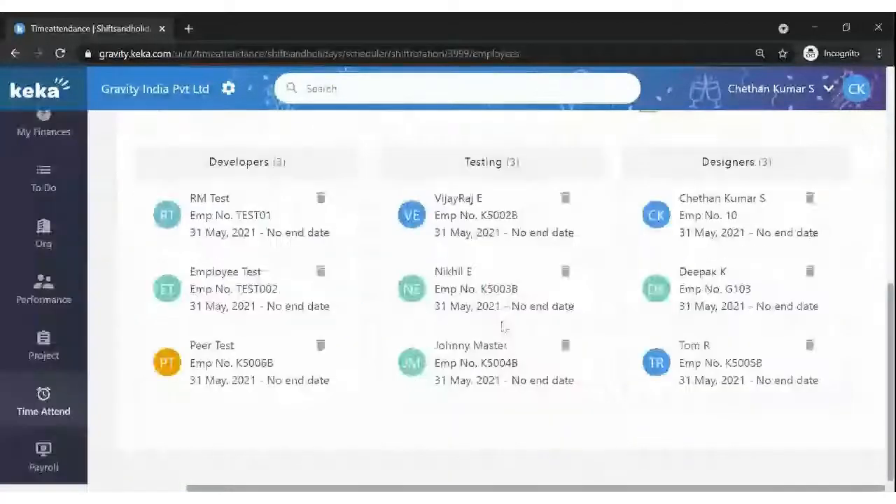
{"action": "scroll", "coordinate": [502, 327], "scroll_direction": "up", "scroll_amount": 3}
{"action": "left_click", "coordinate": [375, 260]}
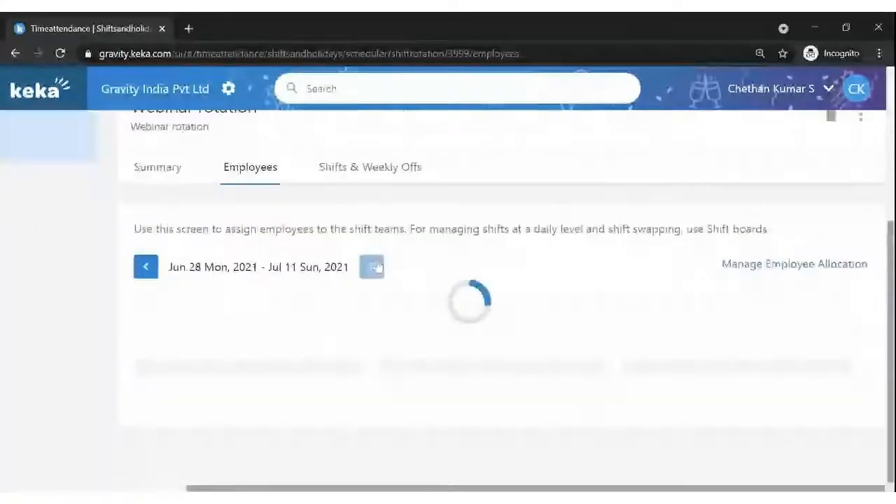
{"action": "scroll", "coordinate": [493, 282], "scroll_direction": "down", "scroll_amount": 3}
{"action": "scroll", "coordinate": [498, 293], "scroll_direction": "up", "scroll_amount": 3}
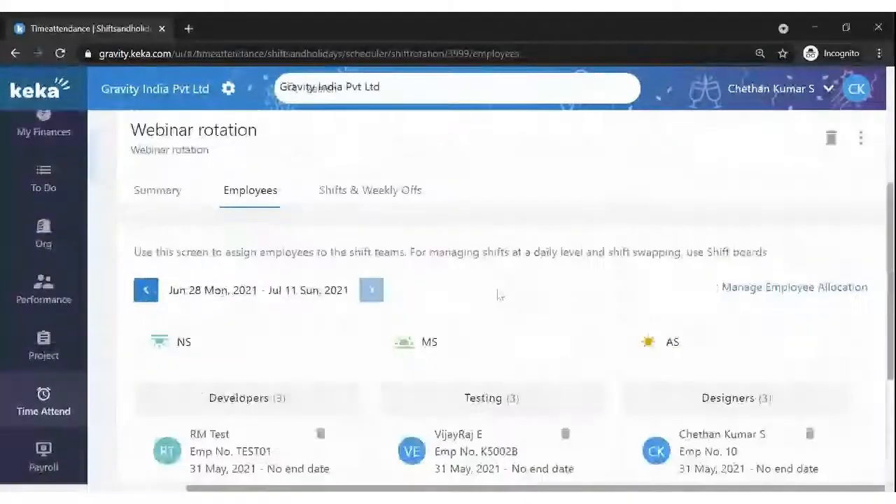
{"action": "scroll", "coordinate": [498, 294], "scroll_direction": "up", "scroll_amount": 1}
- Examine the NS shift's name, weekly offs, gross hours and break duration in the rotation's shift details, and collapse them
{"action": "left_click", "coordinate": [394, 230]}
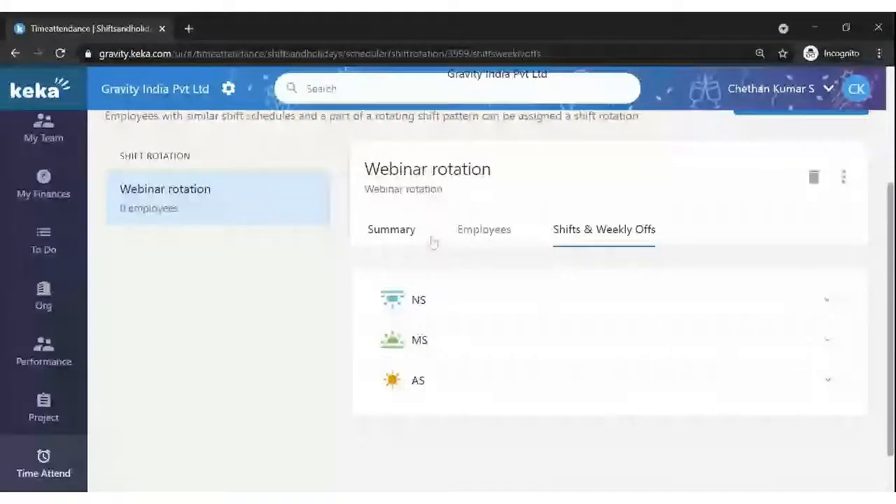
{"action": "left_click", "coordinate": [542, 306]}
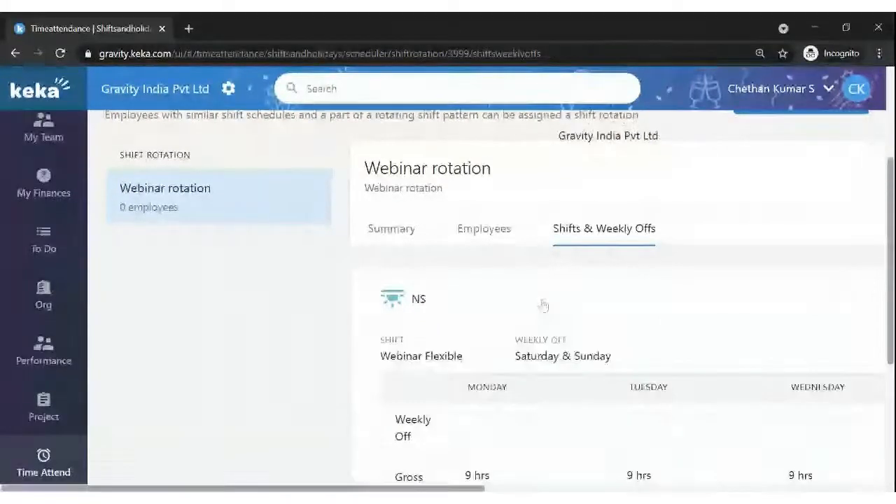
{"action": "scroll", "coordinate": [543, 305], "scroll_direction": "down", "scroll_amount": 2}
{"action": "scroll", "coordinate": [595, 273], "scroll_direction": "up", "scroll_amount": 2}
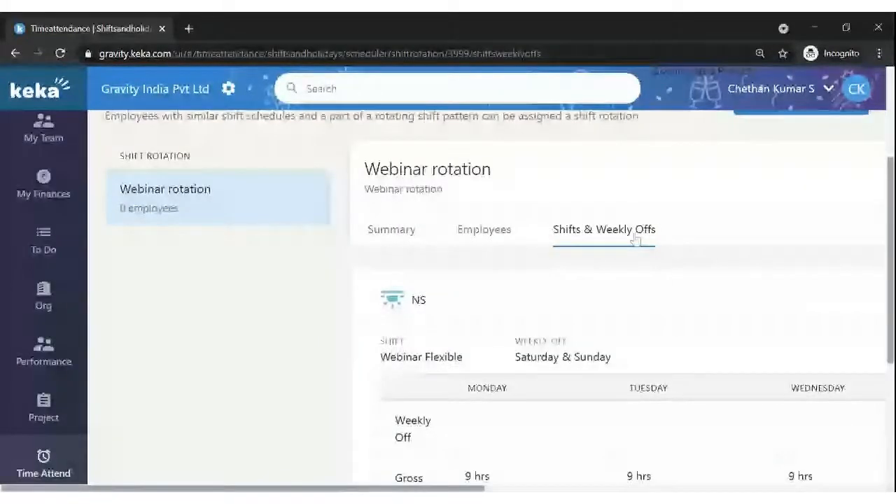
{"action": "scroll", "coordinate": [520, 287], "scroll_direction": "down", "scroll_amount": 2}
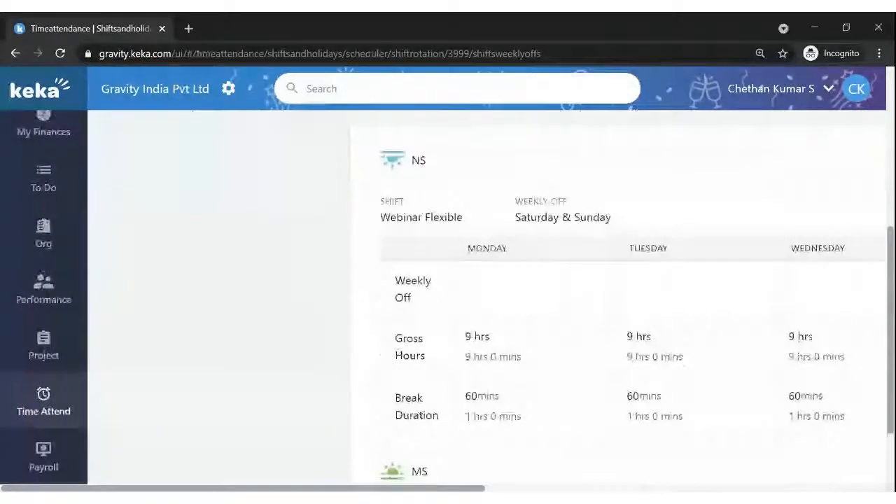
{"action": "left_click", "coordinate": [507, 165]}
{"action": "scroll", "coordinate": [538, 245], "scroll_direction": "up", "scroll_amount": 2}
{"action": "scroll", "coordinate": [440, 392], "scroll_direction": "down", "scroll_amount": 2}
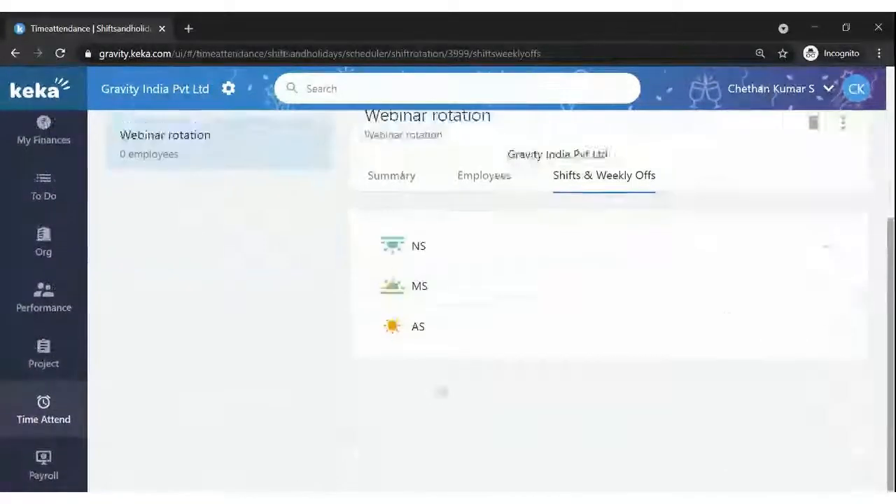
- Examine the AS, MS and NS shift timings and weekly offs of the Webinar rotation one after another
{"action": "scroll", "coordinate": [440, 392], "scroll_direction": "up", "scroll_amount": 1}
{"action": "scroll", "coordinate": [426, 282], "scroll_direction": "up", "scroll_amount": 2}
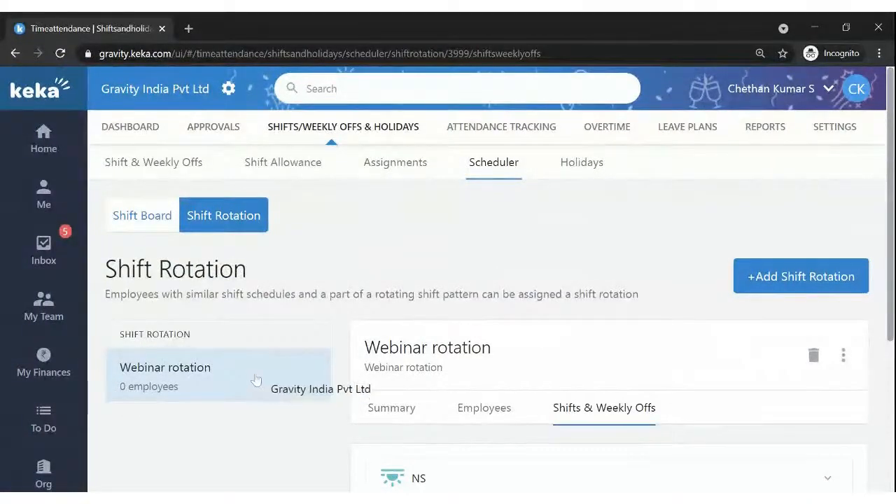
{"action": "scroll", "coordinate": [256, 377], "scroll_direction": "down", "scroll_amount": 3}
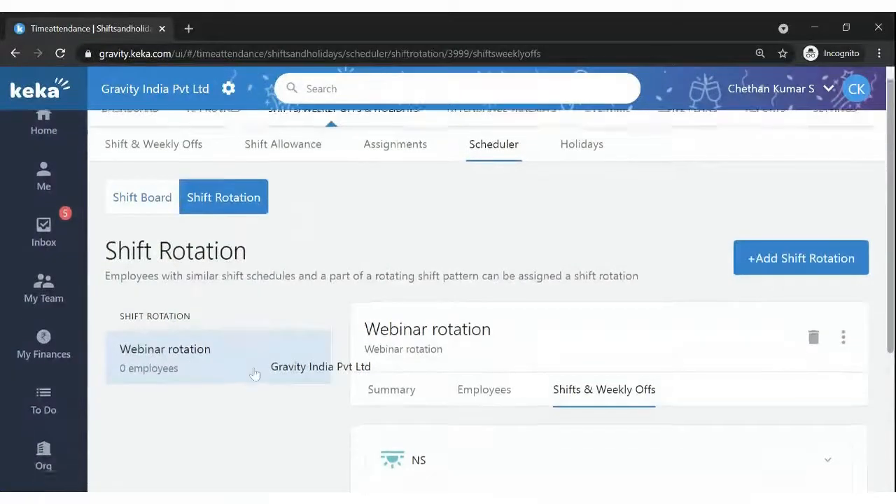
{"action": "left_click", "coordinate": [510, 350]}
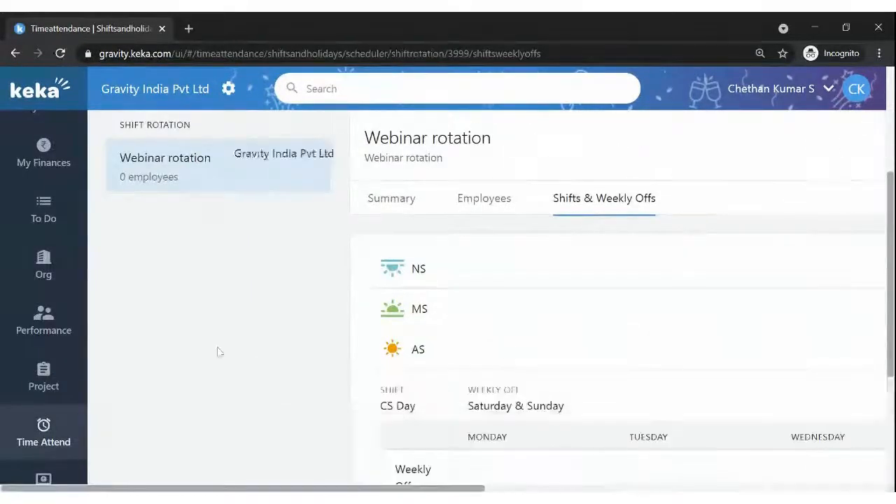
{"action": "scroll", "coordinate": [244, 327], "scroll_direction": "down", "scroll_amount": 3}
{"action": "scroll", "coordinate": [460, 326], "scroll_direction": "up", "scroll_amount": 3}
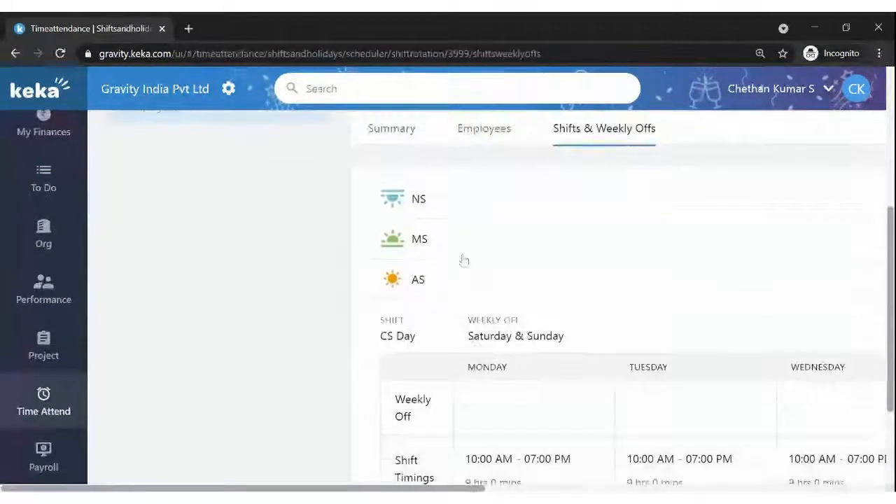
{"action": "left_click", "coordinate": [459, 250]}
{"action": "left_click", "coordinate": [465, 212]}
{"action": "scroll", "coordinate": [447, 289], "scroll_direction": "up", "scroll_amount": 1}
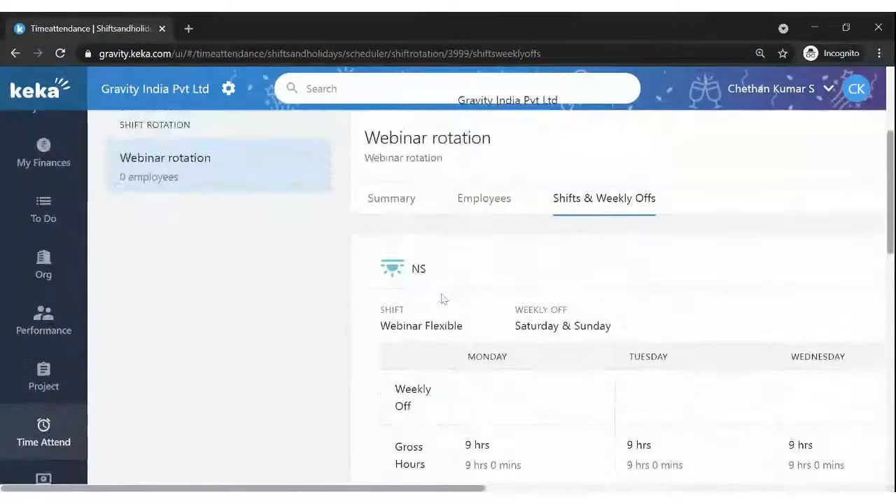
{"action": "left_click", "coordinate": [461, 280]}
{"action": "scroll", "coordinate": [449, 277], "scroll_direction": "up", "scroll_amount": 1}
- Return to the Webinar rotation's summary and review its start date, shifts in a day and rotation pattern
{"action": "left_click", "coordinate": [483, 268]}
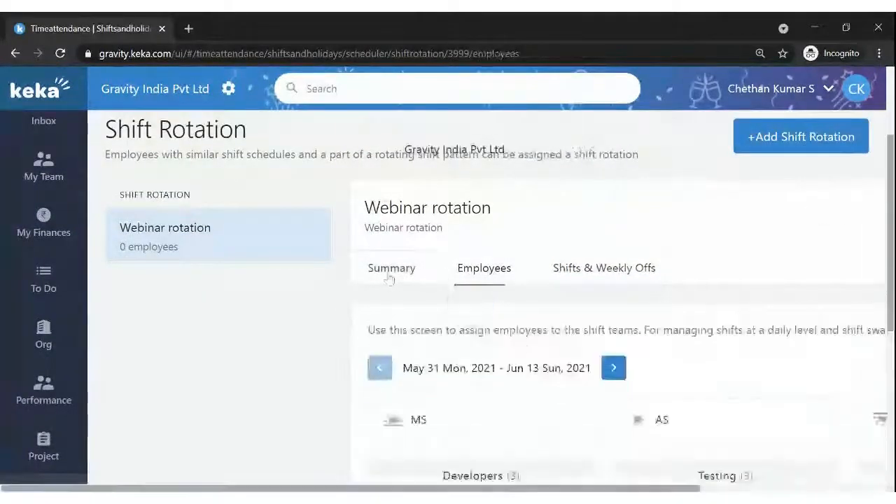
{"action": "left_click", "coordinate": [391, 268]}
{"action": "scroll", "coordinate": [515, 334], "scroll_direction": "up", "scroll_amount": 2}
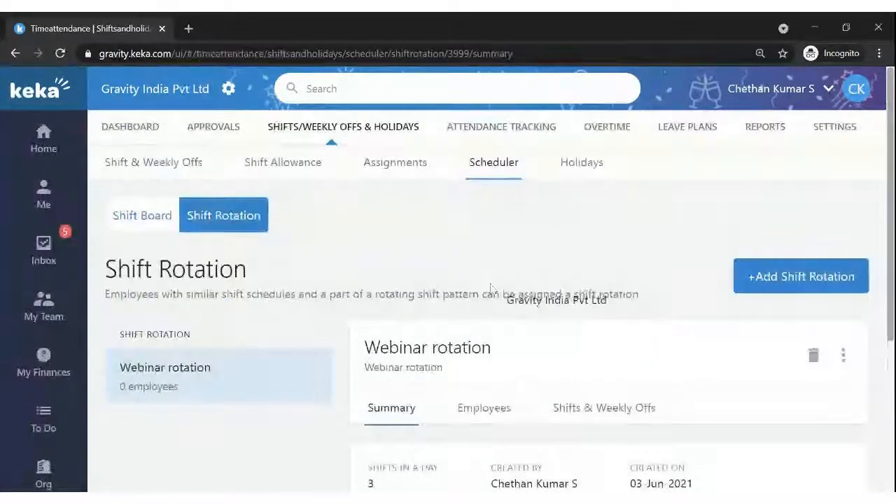
{"action": "left_click", "coordinate": [520, 497]}
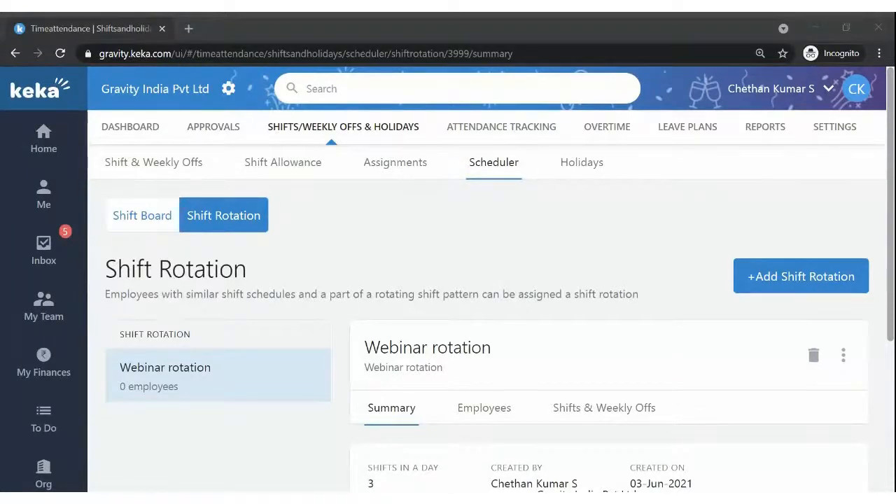
{"action": "key", "text": "alt+Tab"}
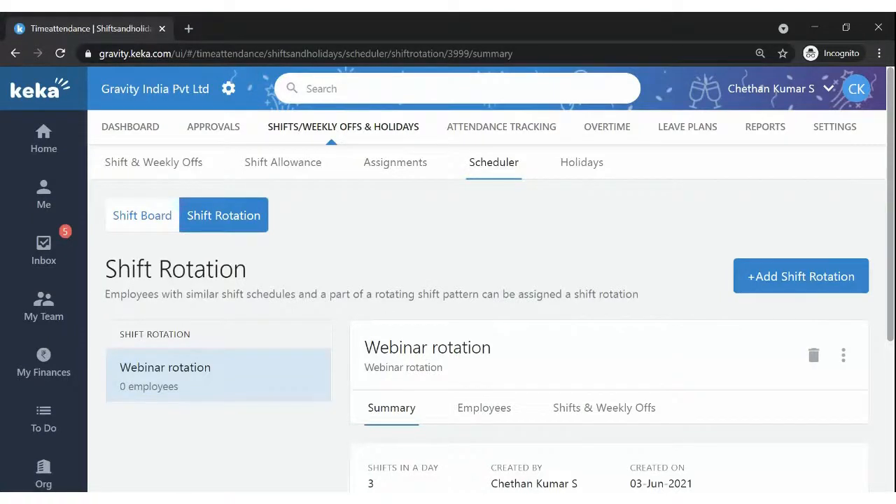
{"action": "scroll", "coordinate": [406, 272], "scroll_direction": "down", "scroll_amount": 3}
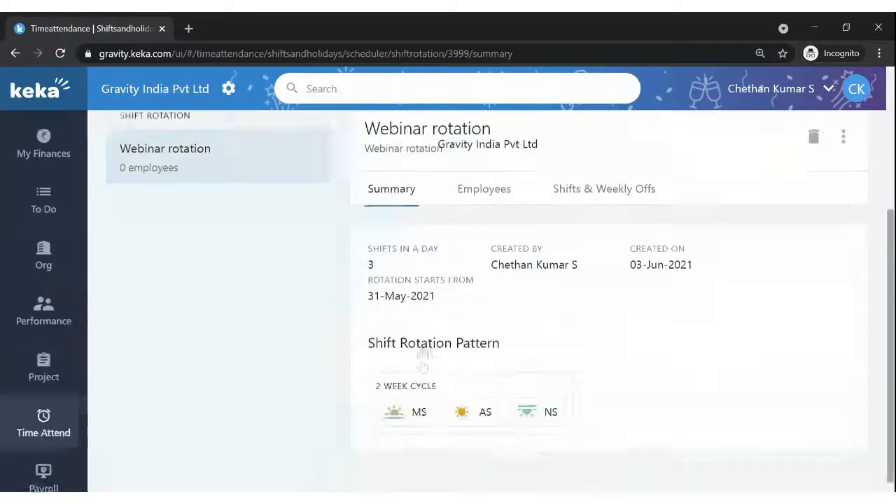
{"action": "scroll", "coordinate": [86, 228], "scroll_direction": "up", "scroll_amount": 3}
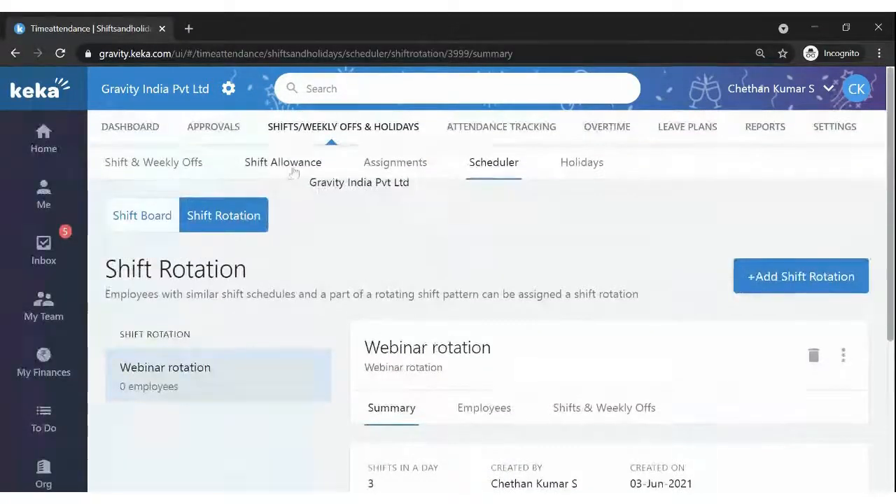
- Look over the list of shifts, the shift allowance policies and the existing shift allowance codes
{"action": "left_click", "coordinate": [144, 163]}
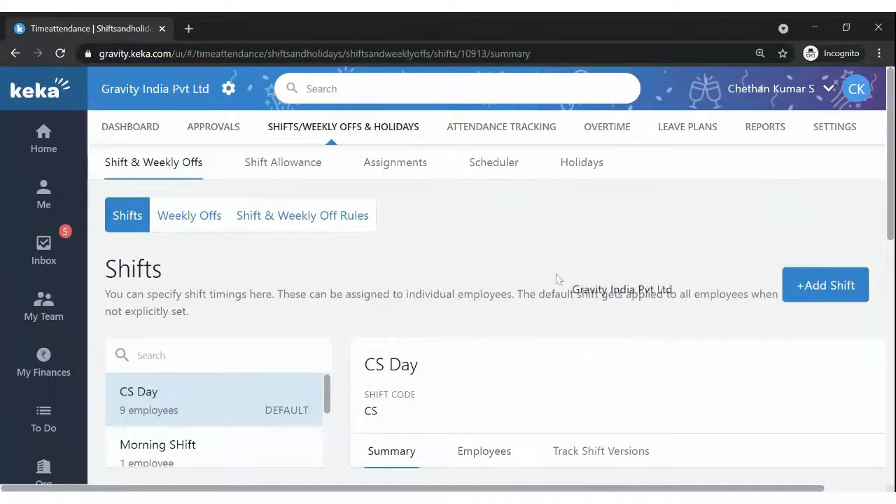
{"action": "left_click", "coordinate": [279, 163]}
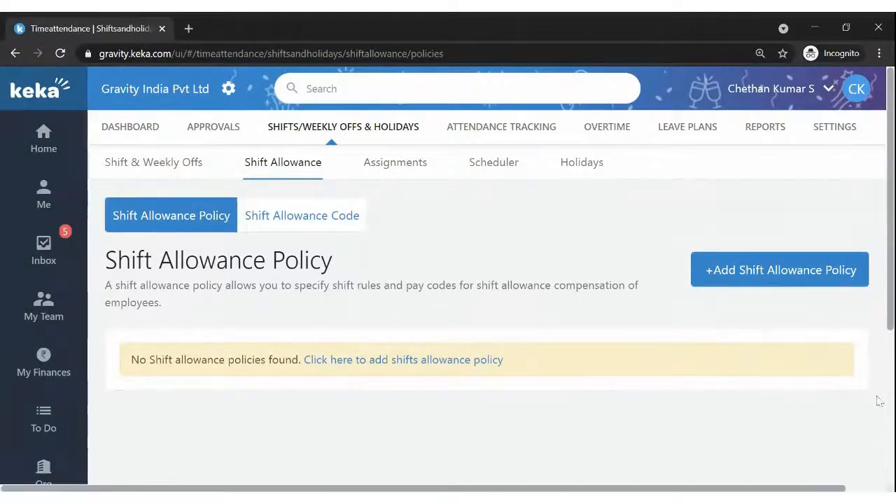
{"action": "scroll", "coordinate": [507, 260], "scroll_direction": "down", "scroll_amount": 1}
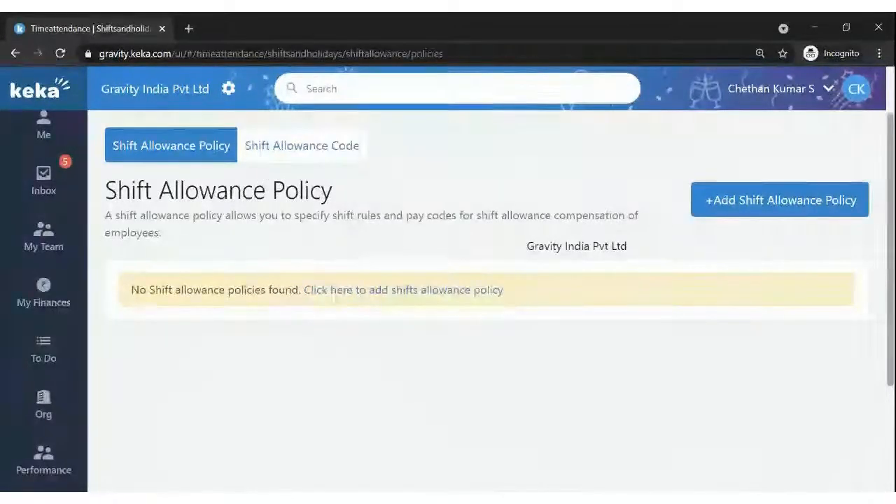
{"action": "scroll", "coordinate": [152, 253], "scroll_direction": "up", "scroll_amount": 1}
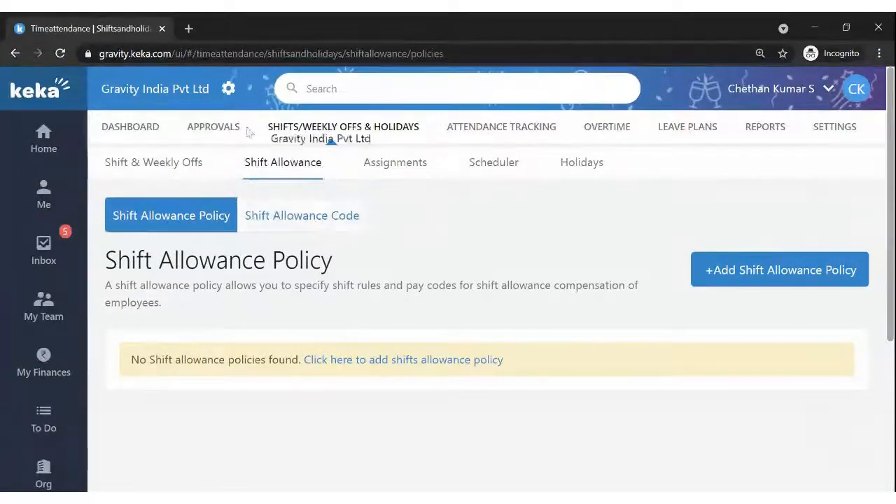
{"action": "left_click", "coordinate": [310, 218]}
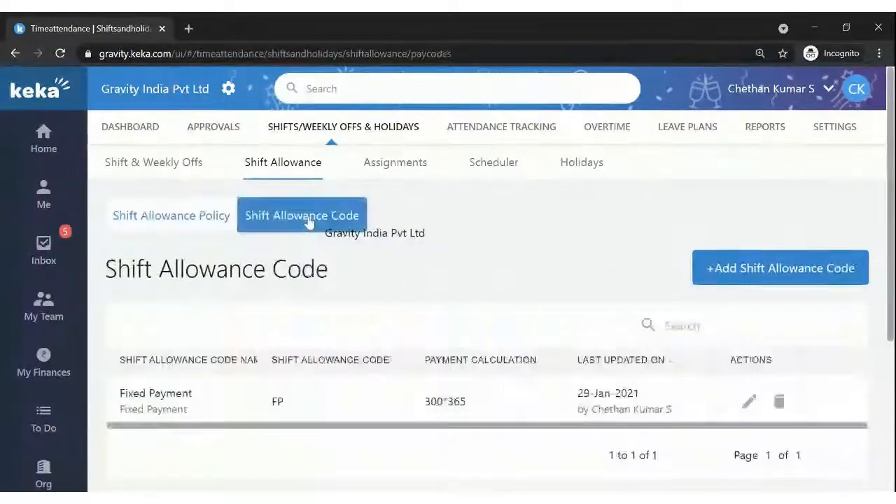
{"action": "left_click", "coordinate": [202, 218]}
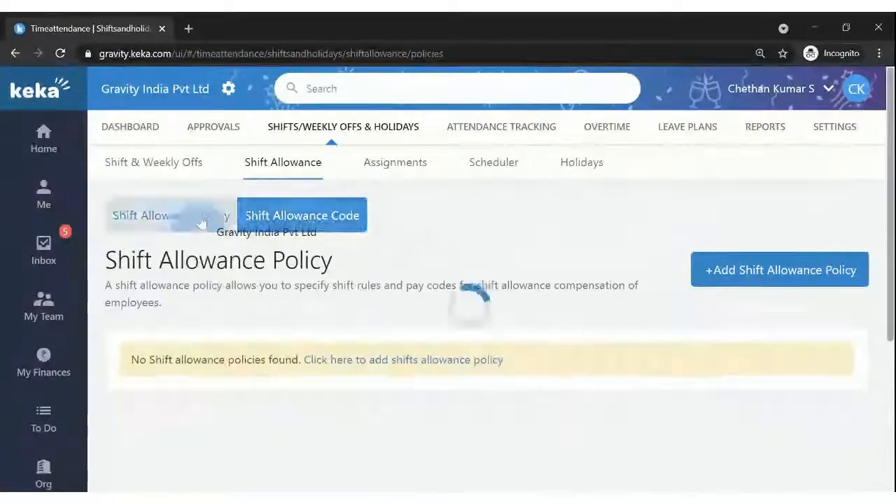
- Start a new shift allowance code and name it "Night shift allowance"
{"action": "left_click", "coordinate": [297, 217]}
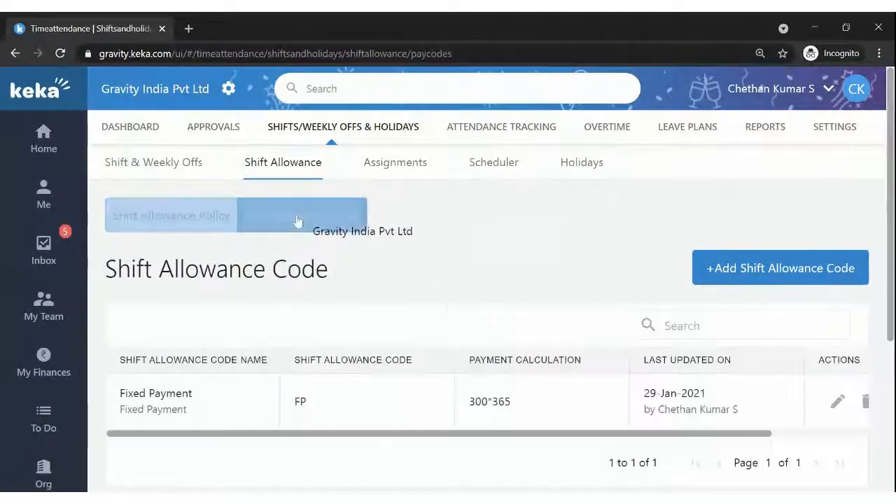
{"action": "left_click", "coordinate": [800, 275]}
{"action": "scroll", "coordinate": [665, 280], "scroll_direction": "down", "scroll_amount": 5}
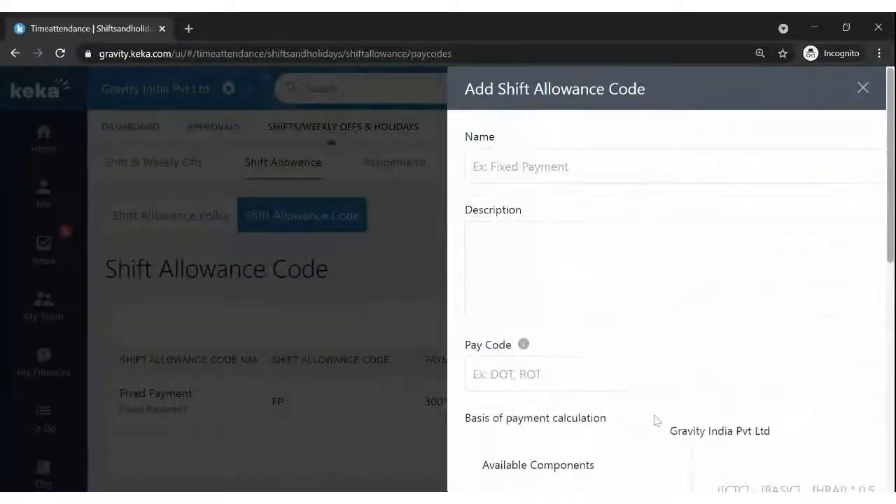
{"action": "scroll", "coordinate": [654, 420], "scroll_direction": "down", "scroll_amount": 3}
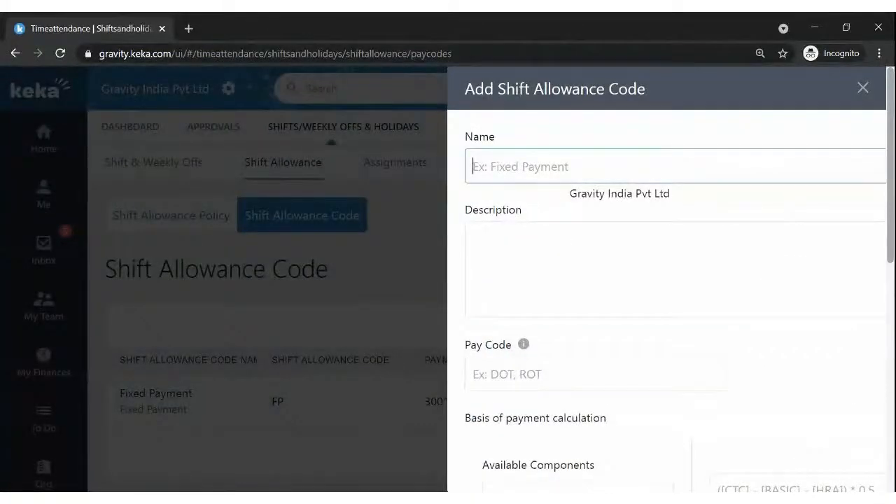
{"action": "type", "text": "N"}
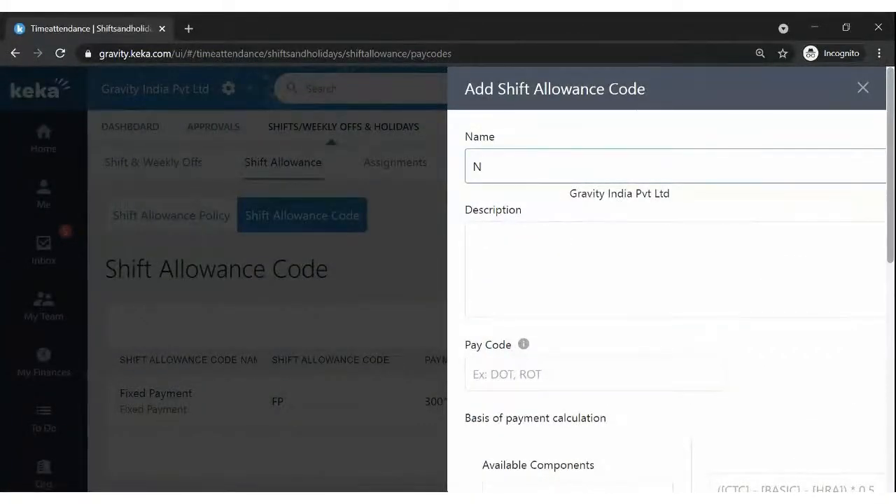
{"action": "type", "text": "ight shift al"}
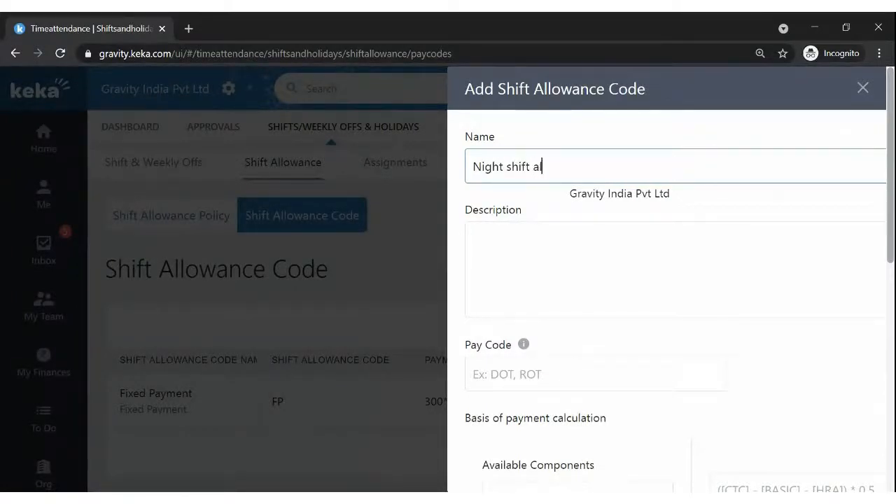
{"action": "type", "text": "lowance"}
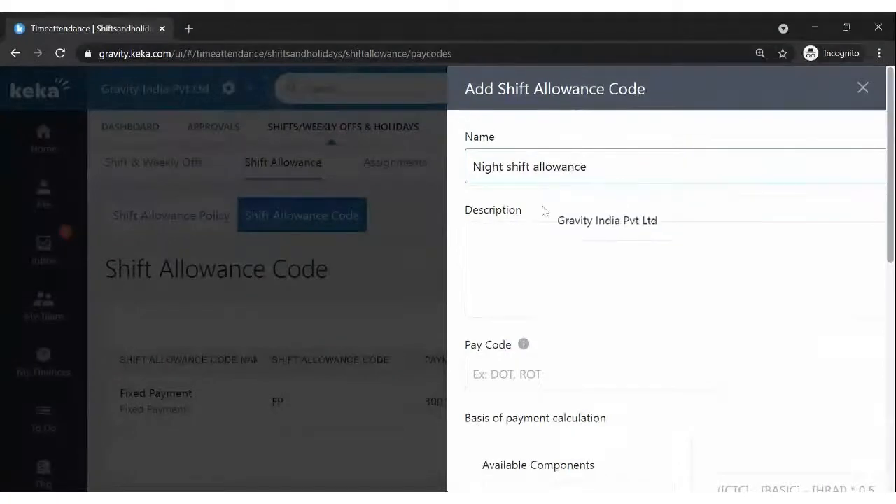
- Copy "Night shift allowance" from the code's name into its description and set the pay code to NSA
{"action": "key", "text": "ctrl+a"}
{"action": "key", "text": "ctrl+c"}
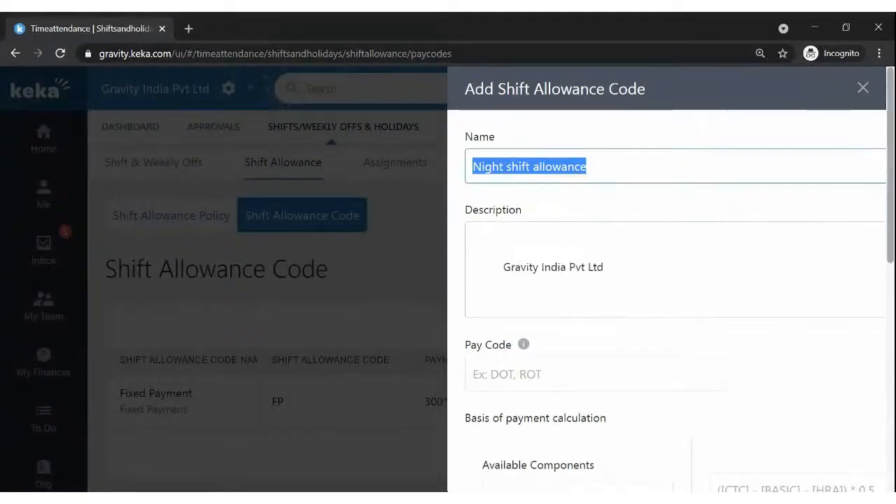
{"action": "left_click", "coordinate": [498, 255]}
{"action": "key", "text": "ctrl+v"}
{"action": "scroll", "coordinate": [613, 229], "scroll_direction": "down", "scroll_amount": 3}
{"action": "scroll", "coordinate": [613, 229], "scroll_direction": "up", "scroll_amount": 1}
{"action": "left_click", "coordinate": [605, 239]}
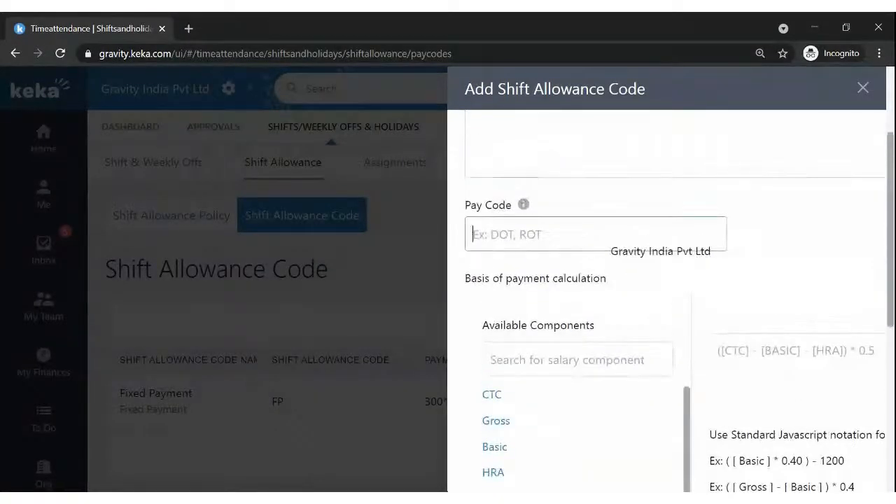
{"action": "type", "text": "NSA"}
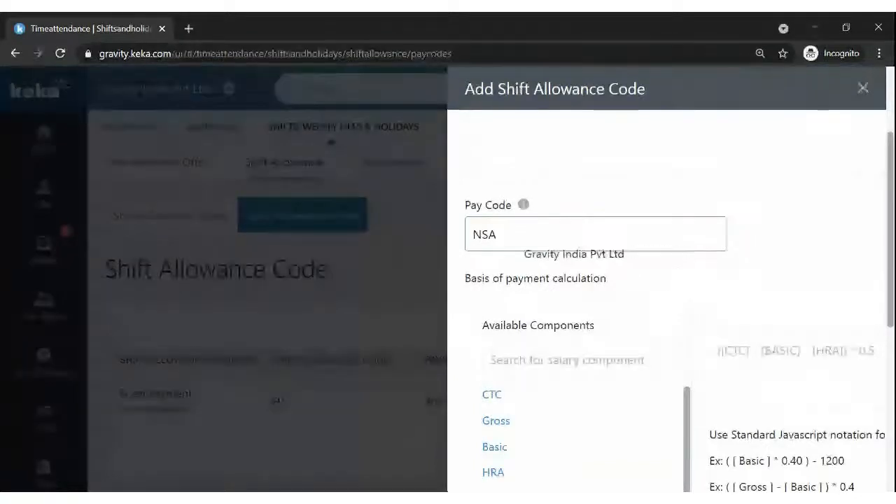
- Try a fixed 100 as the payment calculation formula, then clear the formula
{"action": "scroll", "coordinate": [664, 294], "scroll_direction": "down", "scroll_amount": 2}
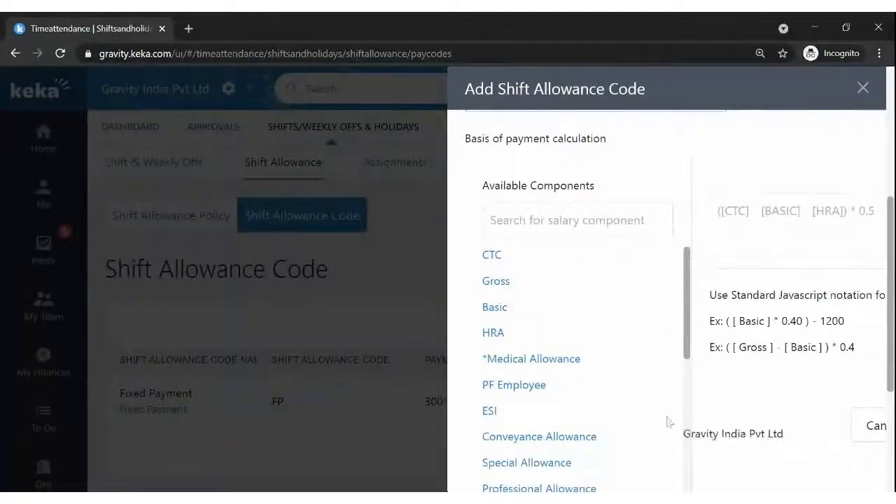
{"action": "left_click", "coordinate": [801, 221]}
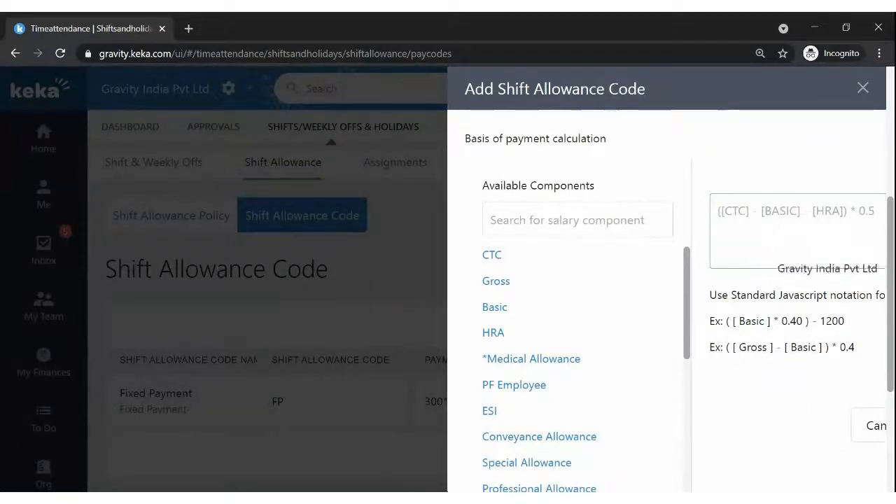
{"action": "scroll", "coordinate": [606, 389], "scroll_direction": "down", "scroll_amount": 4}
{"action": "scroll", "coordinate": [606, 390], "scroll_direction": "up", "scroll_amount": 3}
{"action": "scroll", "coordinate": [606, 390], "scroll_direction": "up", "scroll_amount": 5}
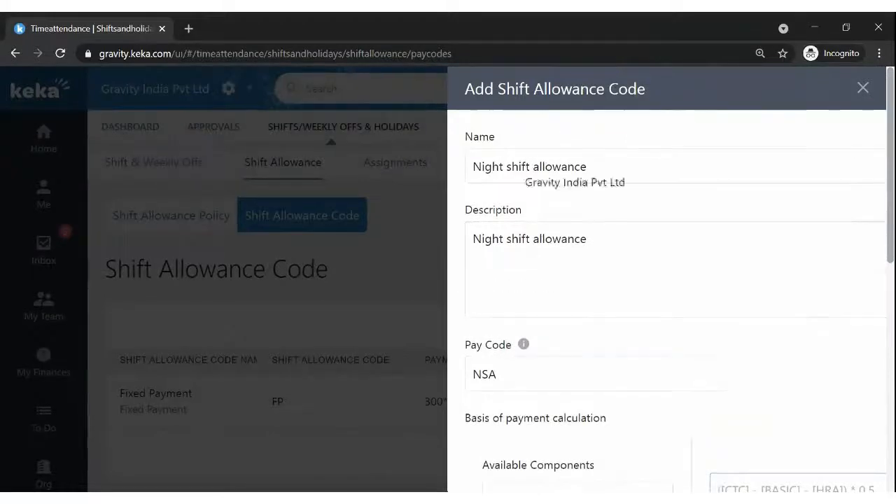
{"action": "scroll", "coordinate": [610, 369], "scroll_direction": "down", "scroll_amount": 4}
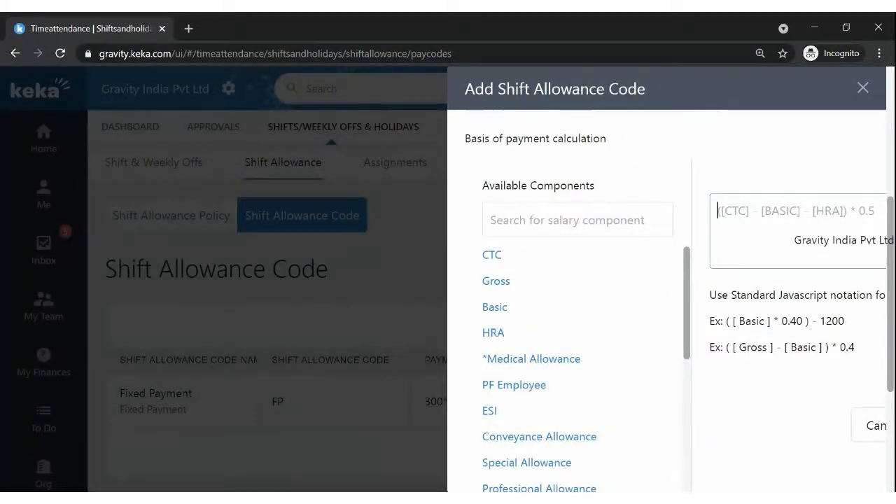
{"action": "type", "text": "100"}
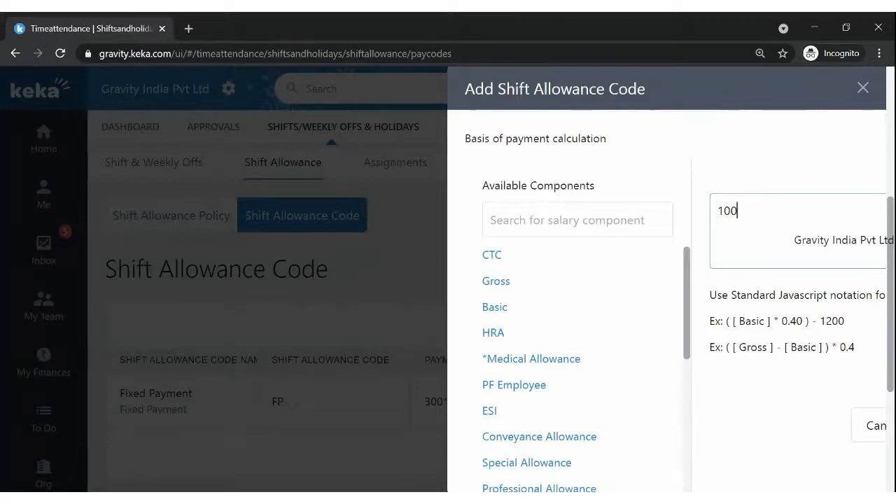
{"action": "key", "text": "BackSpace"}
{"action": "key", "text": "BackSpace"}
{"action": "key", "text": "BackSpace"}
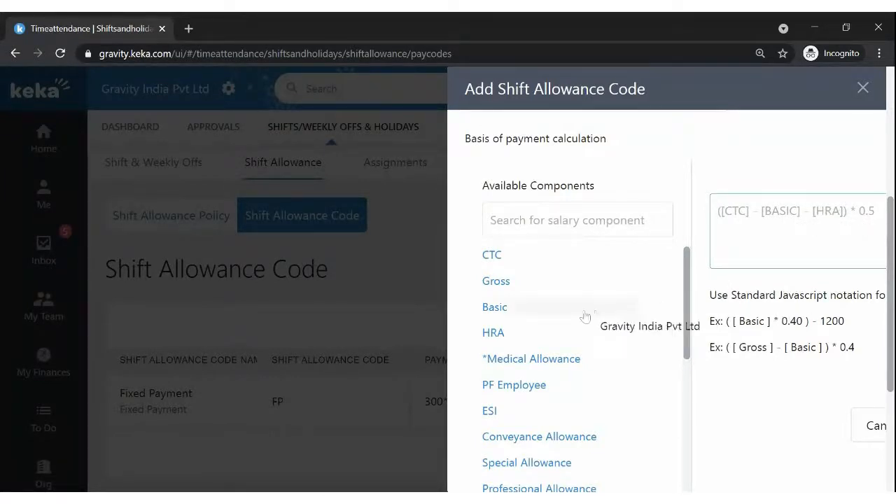
- Look through the salary components available for the payment calculation
{"action": "left_click_drag", "start_coordinate": [480, 185], "coordinate": [590, 185]}
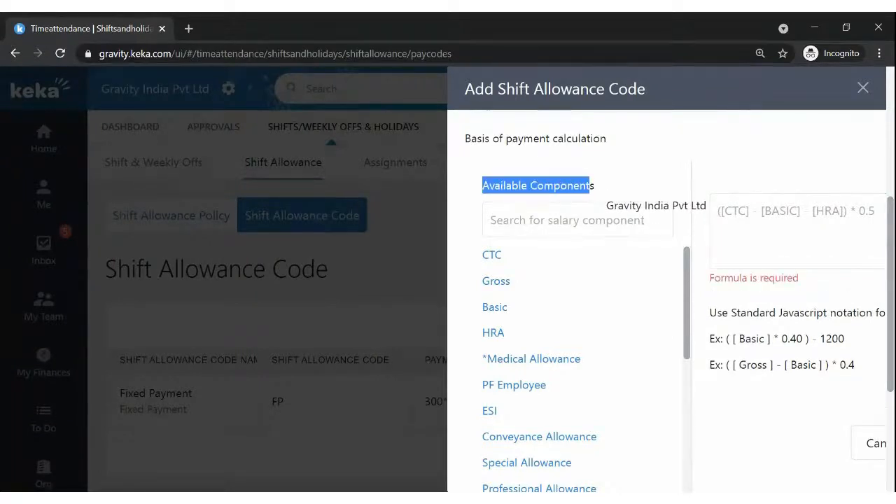
{"action": "scroll", "coordinate": [571, 377], "scroll_direction": "down", "scroll_amount": 2}
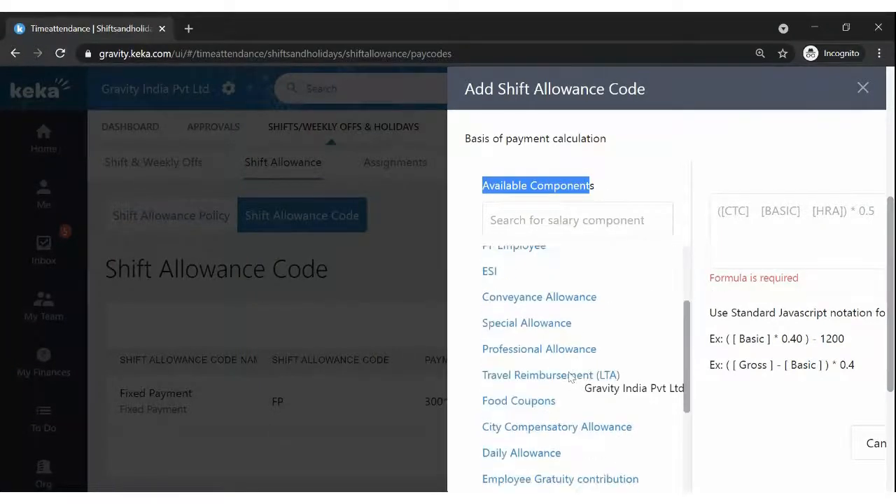
{"action": "scroll", "coordinate": [569, 392], "scroll_direction": "up", "scroll_amount": 2}
{"action": "scroll", "coordinate": [565, 422], "scroll_direction": "down", "scroll_amount": 5}
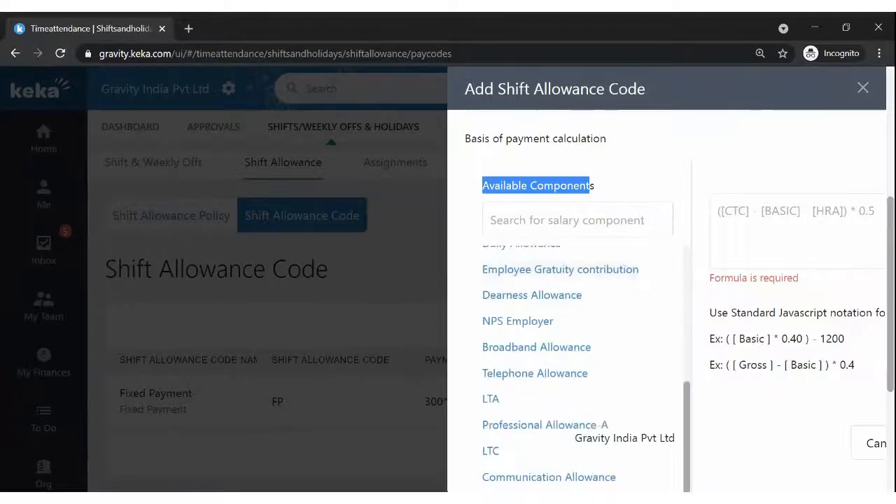
{"action": "scroll", "coordinate": [560, 427], "scroll_direction": "down", "scroll_amount": 2}
{"action": "scroll", "coordinate": [563, 420], "scroll_direction": "up", "scroll_amount": 7}
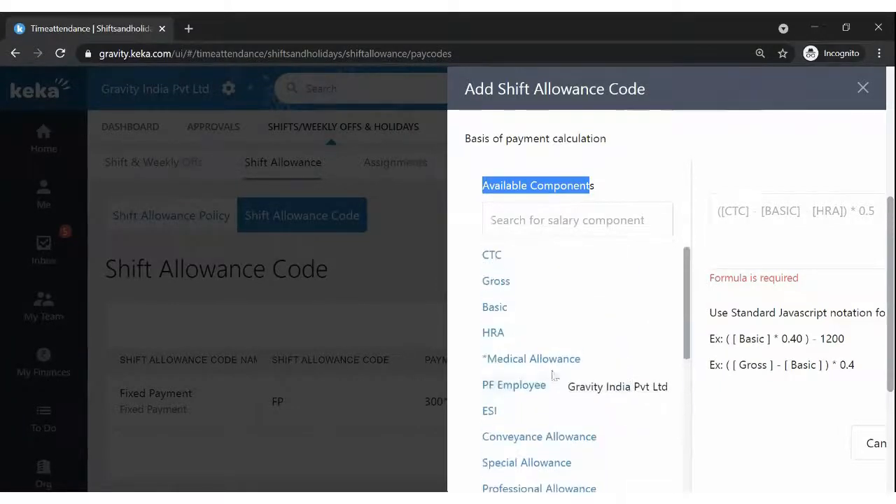
{"action": "scroll", "coordinate": [535, 350], "scroll_direction": "up", "scroll_amount": 4}
{"action": "scroll", "coordinate": [515, 344], "scroll_direction": "down", "scroll_amount": 4}
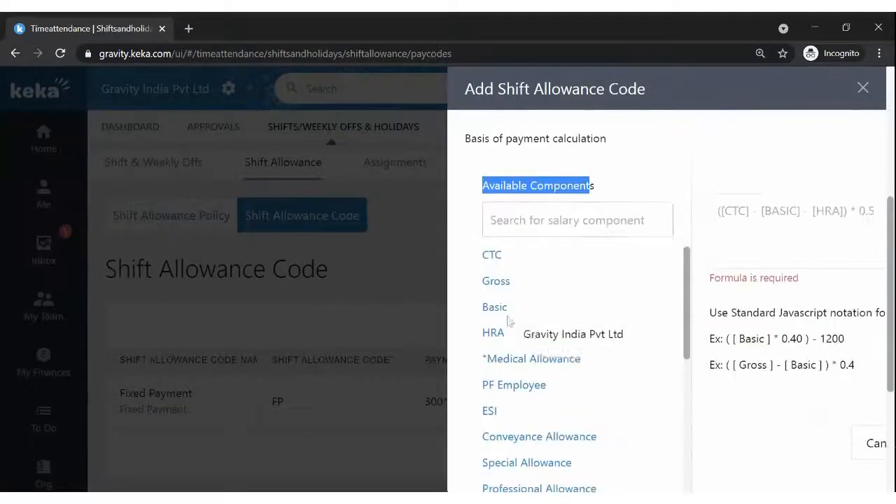
- Try the Gross-based payment formula ([GROSS]/(12*31)), then clear it
{"action": "left_click", "coordinate": [499, 287]}
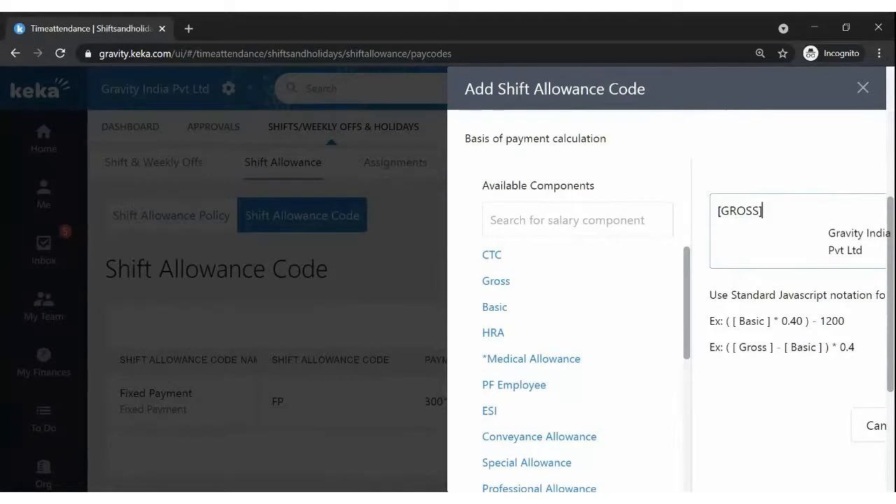
{"action": "type", "text": "/(12"}
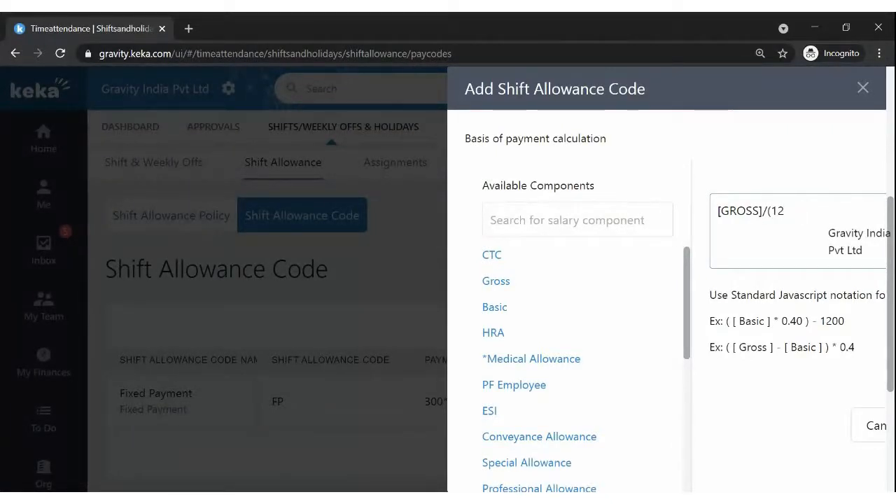
{"action": "type", "text": "*31))"}
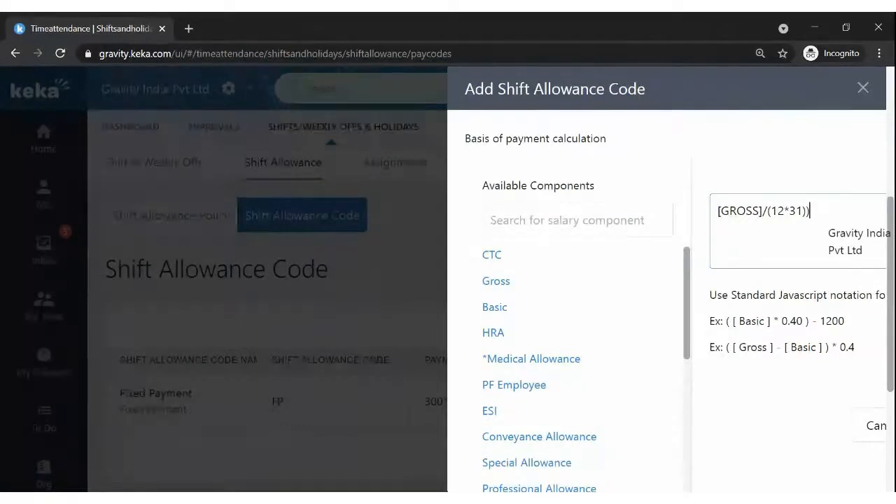
{"action": "type", "text": "("}
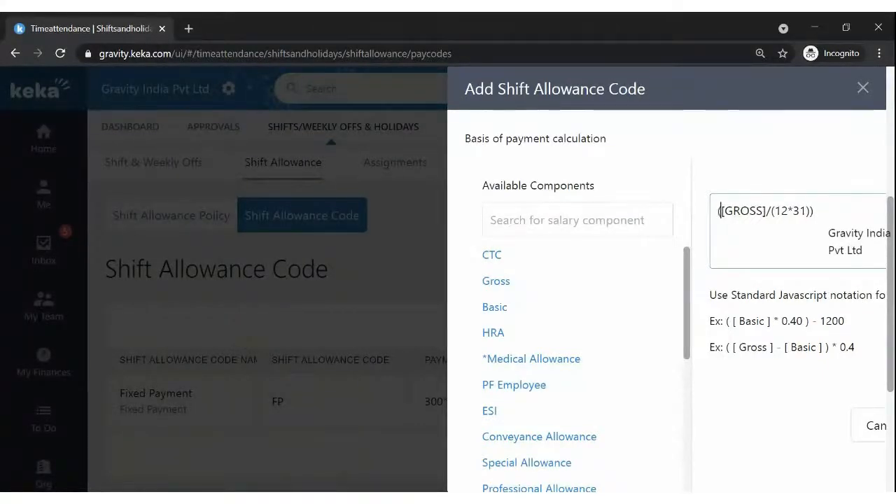
{"action": "left_click_drag", "start_coordinate": [815, 211], "coordinate": [717, 211]}
{"action": "key", "text": "BackSpace"}
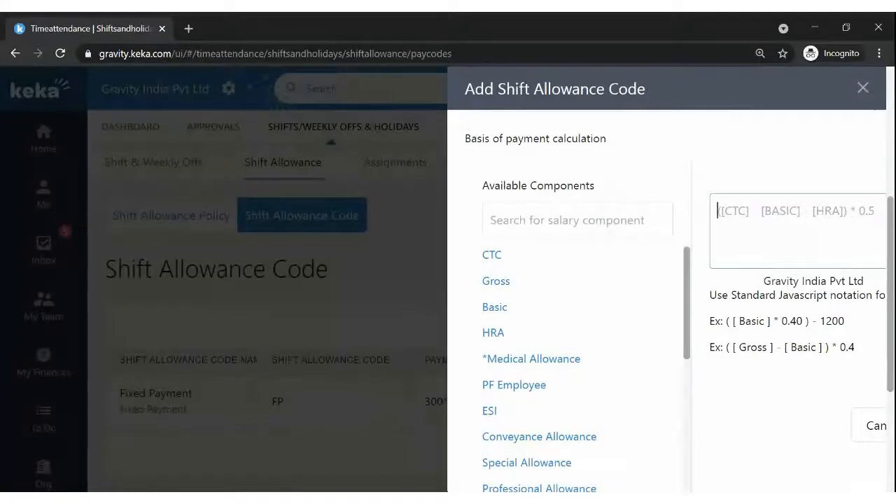
- Set the payment calculation to 500, add the shift allowance code and dismiss the notification
{"action": "type", "text": "5000"}
{"action": "key", "text": "BackSpace"}
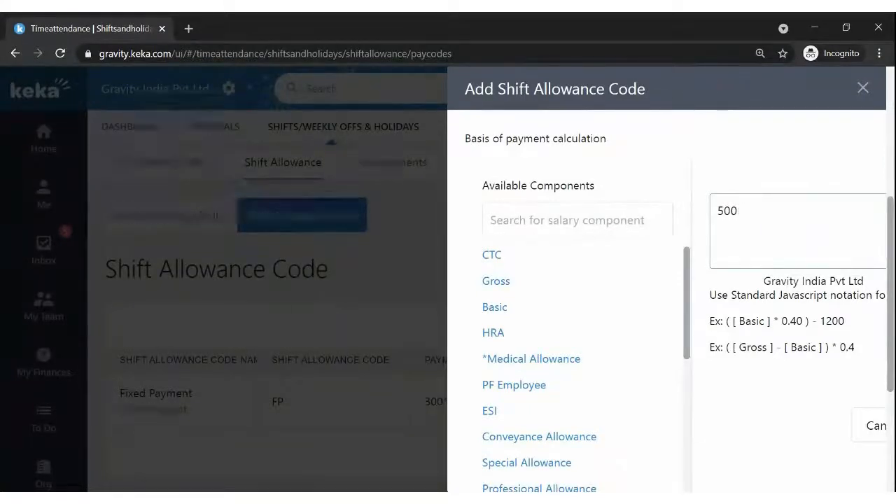
{"action": "scroll", "coordinate": [746, 274], "scroll_direction": "down", "scroll_amount": 2}
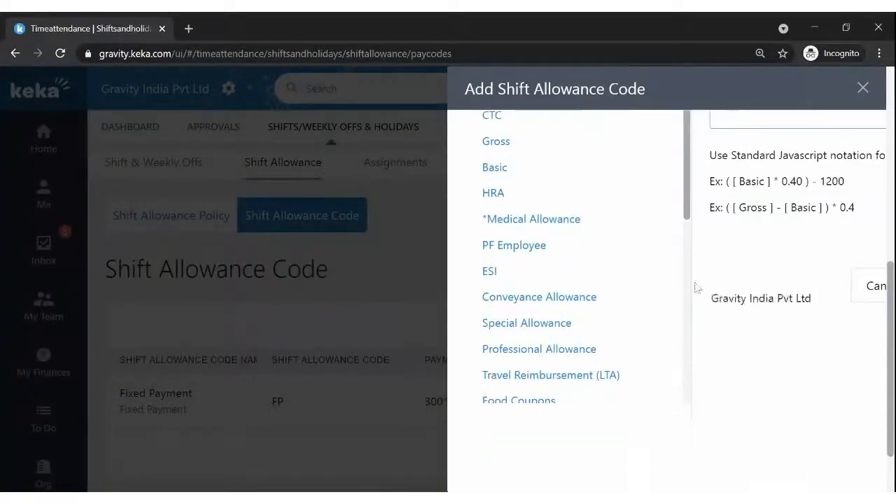
{"action": "scroll", "coordinate": [697, 282], "scroll_direction": "up", "scroll_amount": 3}
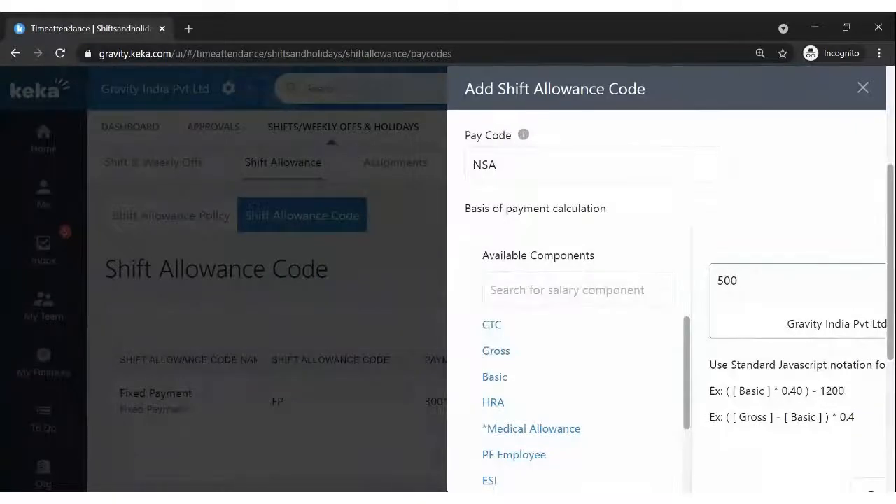
{"action": "scroll", "coordinate": [768, 319], "scroll_direction": "down", "scroll_amount": 4}
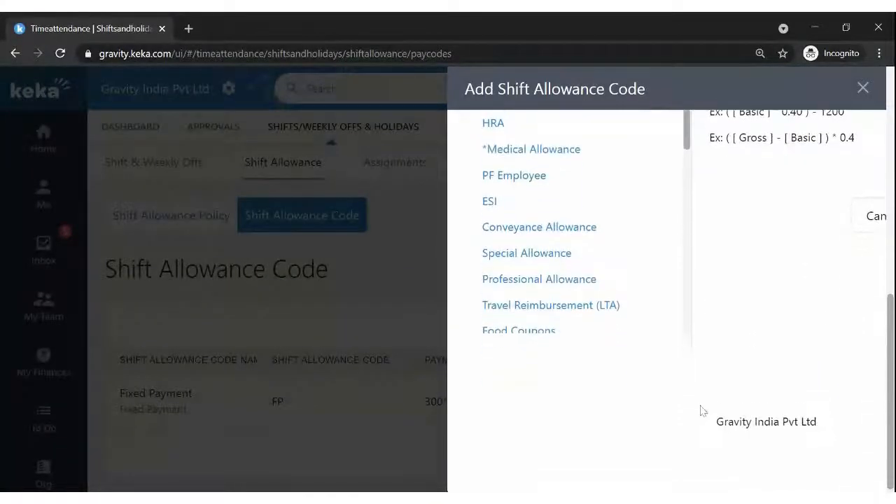
{"action": "scroll", "coordinate": [683, 276], "scroll_direction": "up", "scroll_amount": 3}
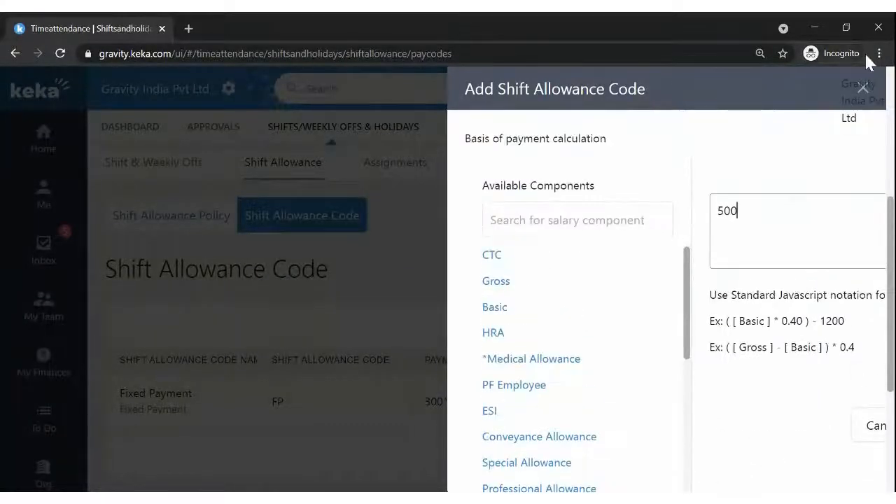
{"action": "key", "text": "ctrl+minus"}
{"action": "key", "text": "ctrl+minus"}
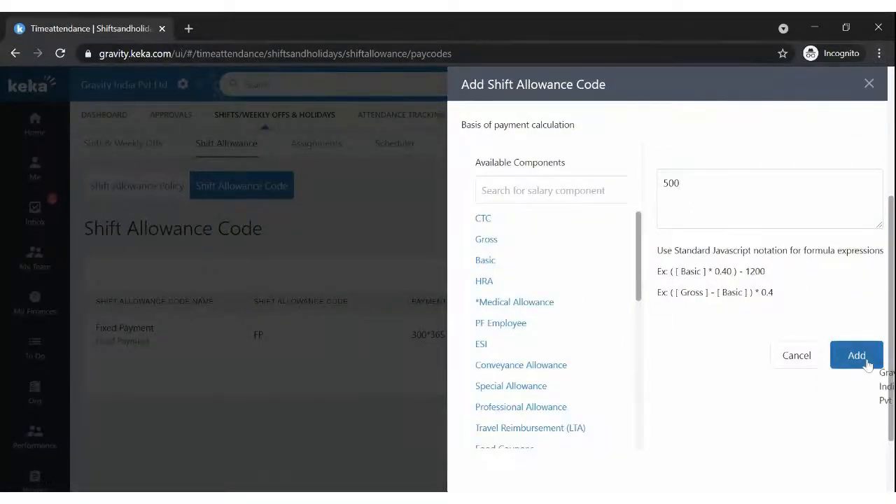
{"action": "left_click", "coordinate": [857, 355]}
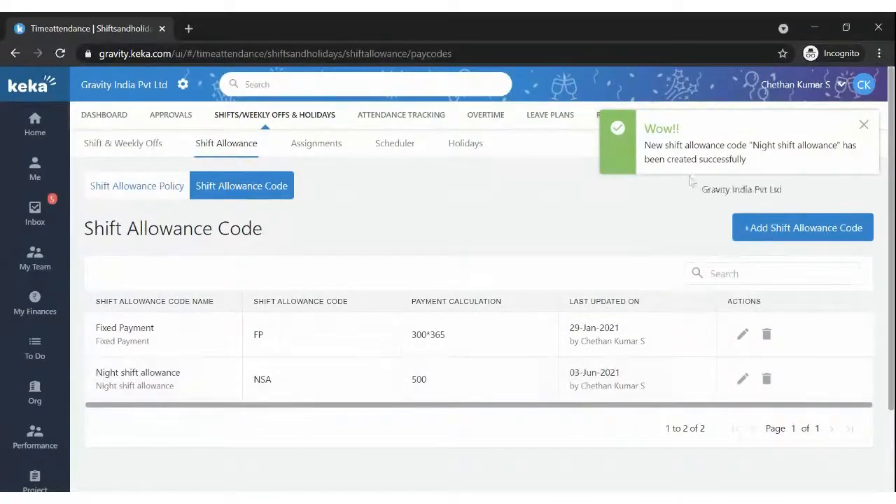
{"action": "left_click", "coordinate": [863, 124]}
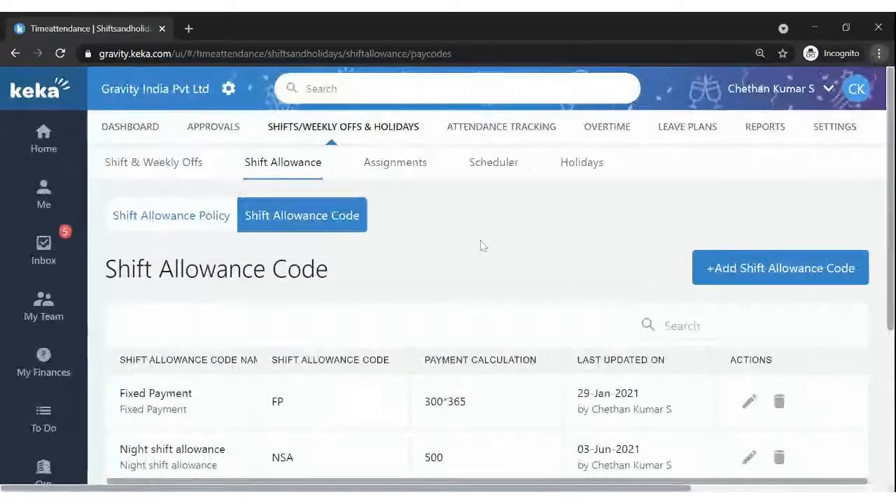
- Start a new shift allowance policy and enter "Webinar SA Policy" as both its name and description
{"action": "scroll", "coordinate": [482, 245], "scroll_direction": "down", "scroll_amount": 1}
{"action": "left_click", "coordinate": [166, 147]}
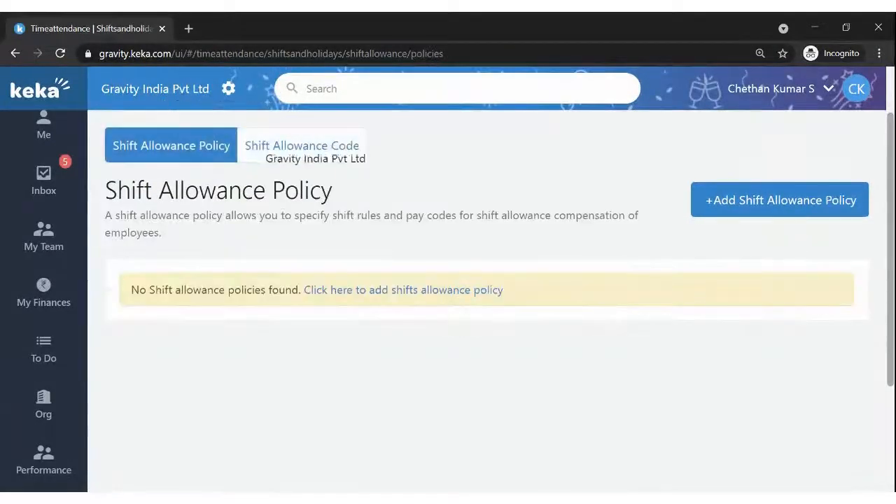
{"action": "left_click", "coordinate": [732, 199]}
{"action": "left_click", "coordinate": [160, 220]}
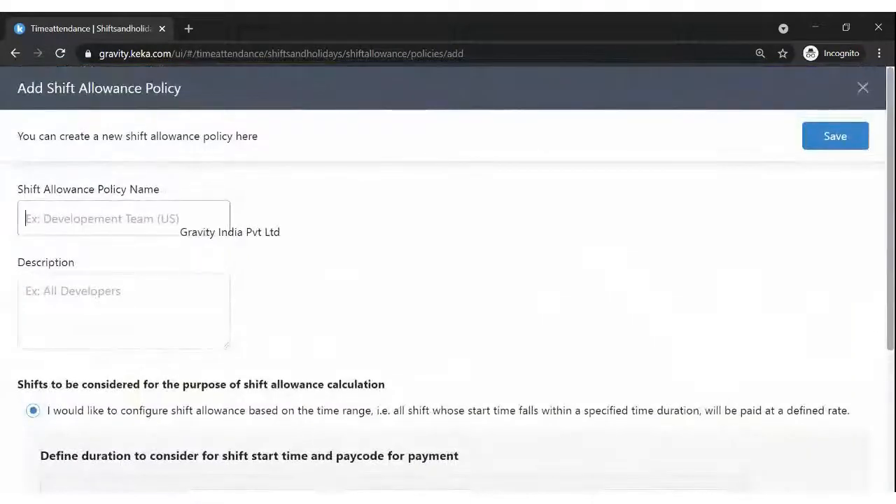
{"action": "type", "text": "Gen"}
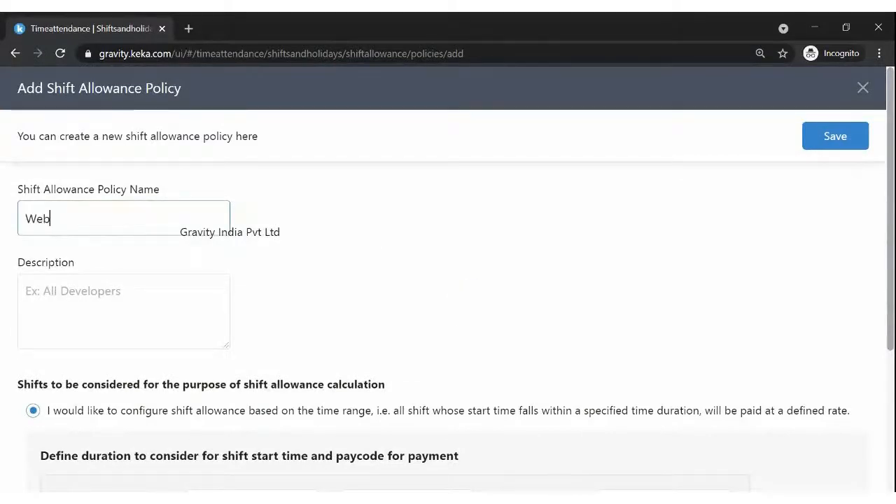
{"action": "type", "text": "Webinar SA P"}
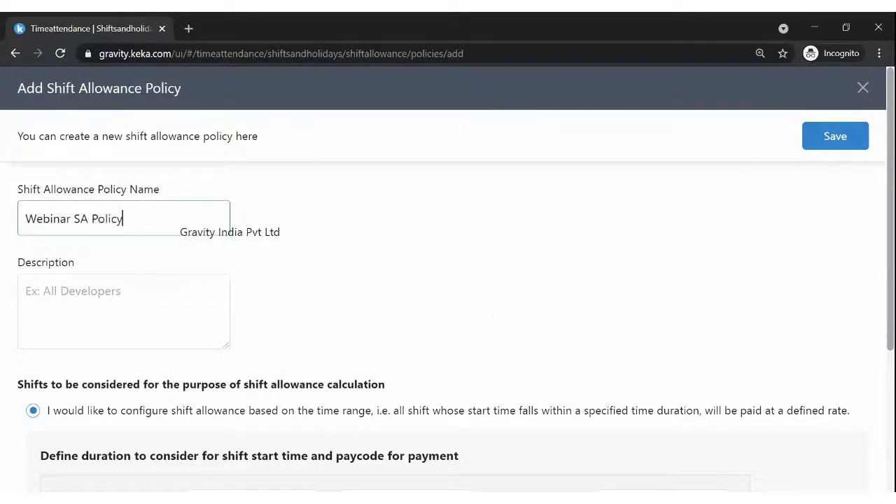
{"action": "type", "text": "olicy"}
{"action": "key", "text": "ctrl+a"}
{"action": "key", "text": "ctrl+c"}
{"action": "key", "text": "Tab"}
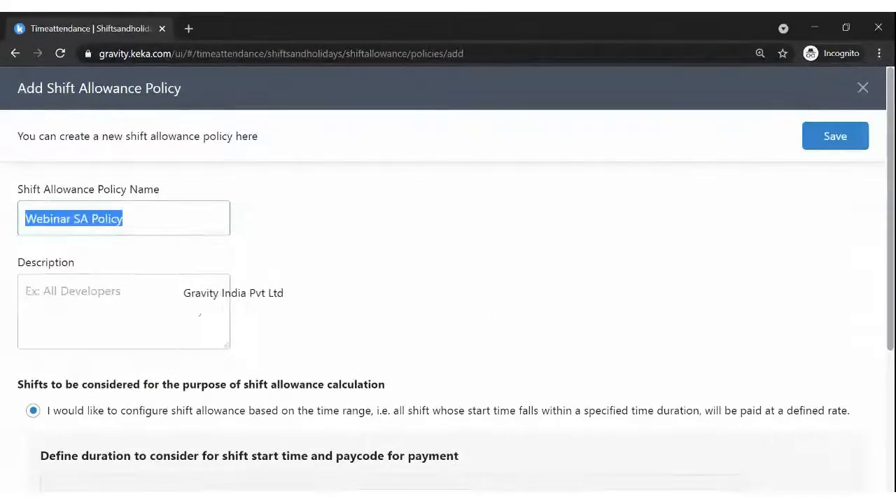
{"action": "key", "text": "ctrl+v"}
- Examine the policy's options for which shifts count towards the allowance calculation, especially the one based on shift start time range
{"action": "scroll", "coordinate": [321, 221], "scroll_direction": "down", "scroll_amount": 1}
{"action": "scroll", "coordinate": [321, 215], "scroll_direction": "down", "scroll_amount": 1}
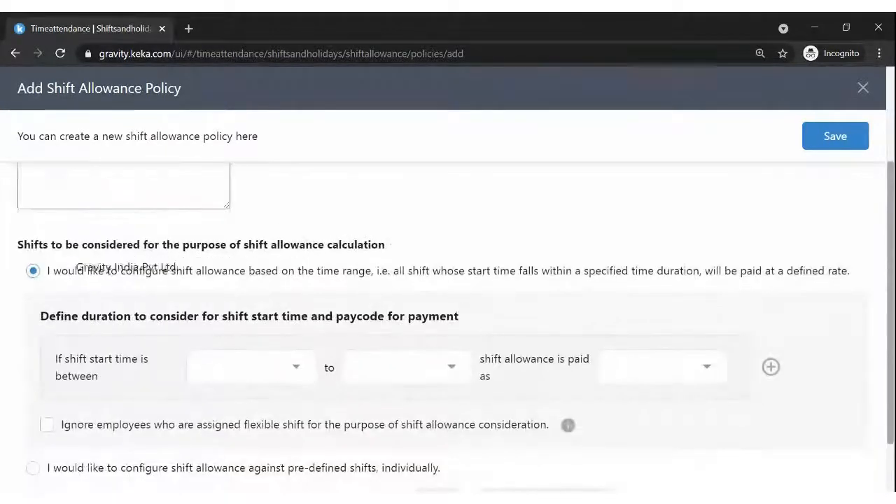
{"action": "left_click_drag", "start_coordinate": [56, 248], "coordinate": [410, 243]}
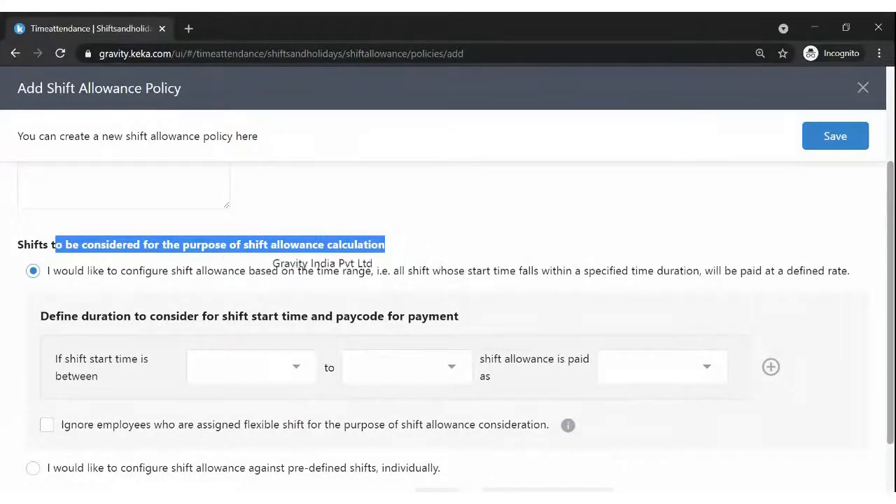
{"action": "scroll", "coordinate": [285, 248], "scroll_direction": "down", "scroll_amount": 1}
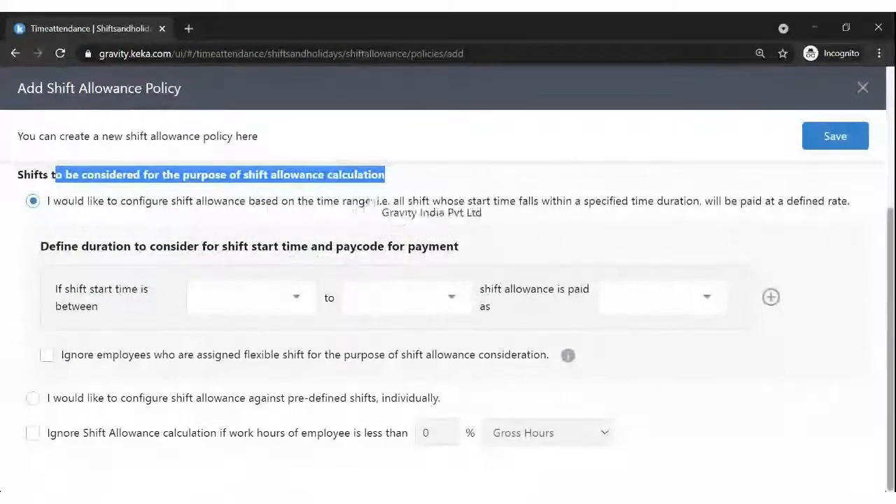
{"action": "left_click", "coordinate": [433, 176]}
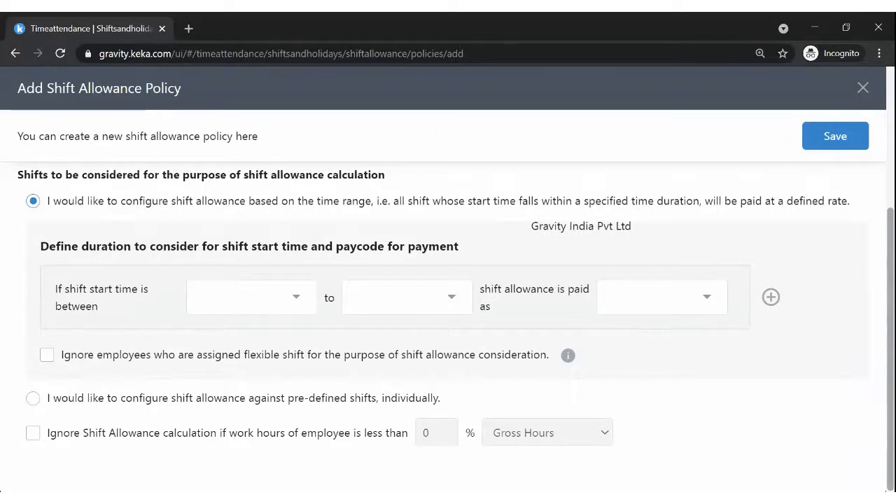
{"action": "scroll", "coordinate": [256, 286], "scroll_direction": "up", "scroll_amount": 5}
{"action": "left_click_drag", "start_coordinate": [46, 87], "coordinate": [181, 88]}
{"action": "scroll", "coordinate": [266, 189], "scroll_direction": "down", "scroll_amount": 3}
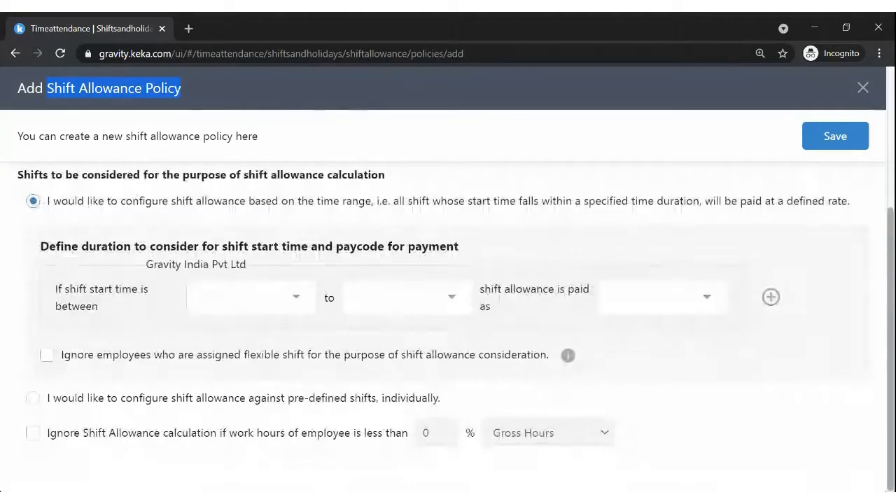
{"action": "left_click", "coordinate": [48, 209]}
{"action": "left_click_drag", "start_coordinate": [47, 201], "coordinate": [637, 207]}
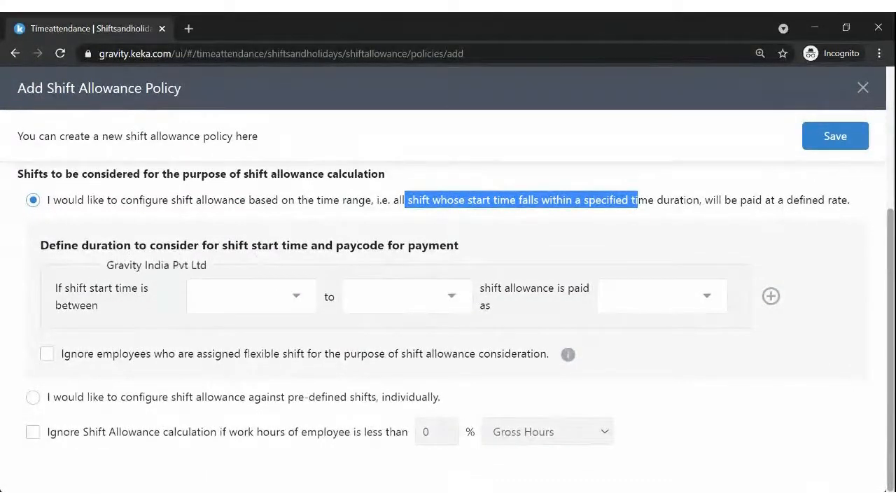
- Set the first shift start time range to 6 AM to 10 AM and view the available allowance codes
{"action": "left_click", "coordinate": [217, 295]}
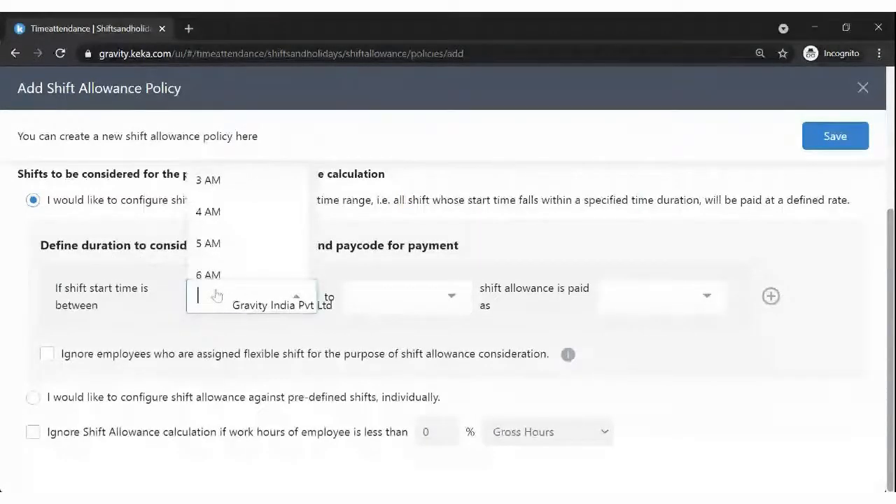
{"action": "scroll", "coordinate": [217, 280], "scroll_direction": "up", "scroll_amount": 3}
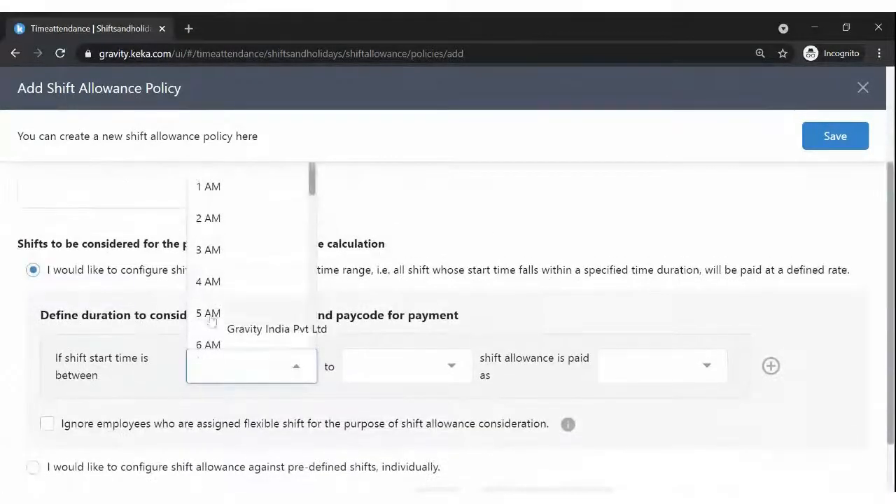
{"action": "left_click", "coordinate": [217, 345]}
{"action": "scroll", "coordinate": [364, 301], "scroll_direction": "down", "scroll_amount": 2}
{"action": "left_click", "coordinate": [371, 299]}
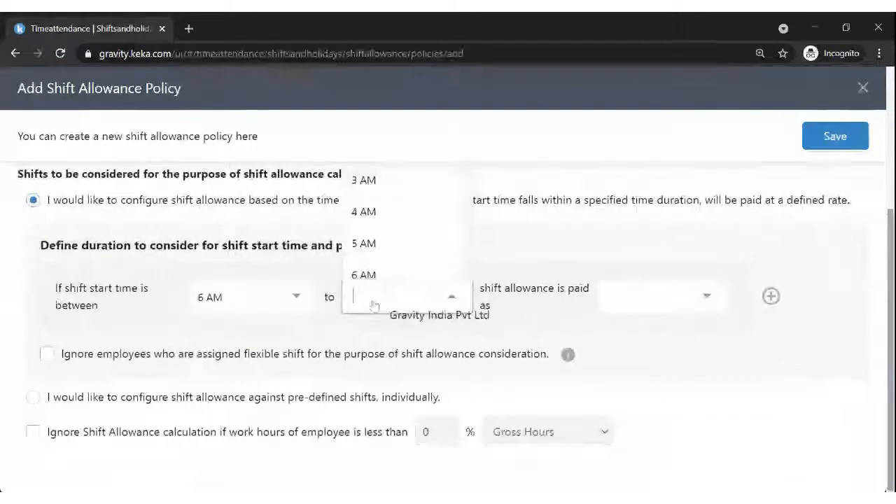
{"action": "scroll", "coordinate": [376, 240], "scroll_direction": "down", "scroll_amount": 2}
{"action": "left_click", "coordinate": [373, 259]}
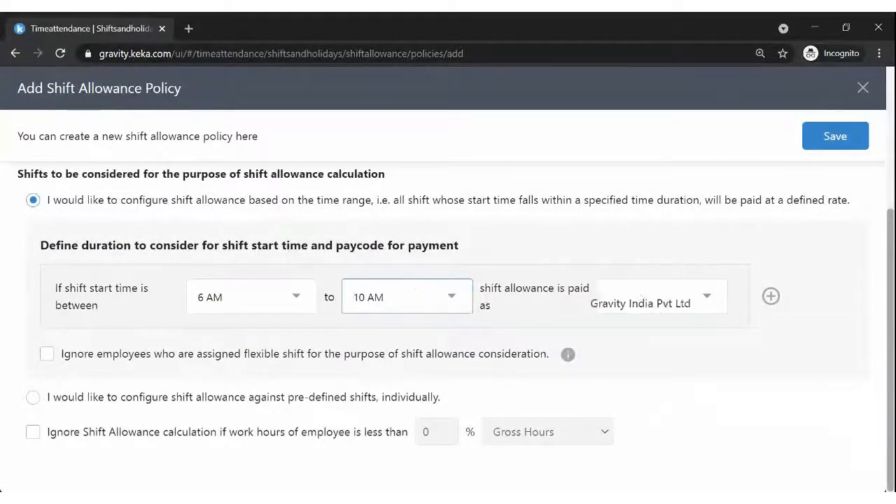
{"action": "left_click", "coordinate": [630, 297]}
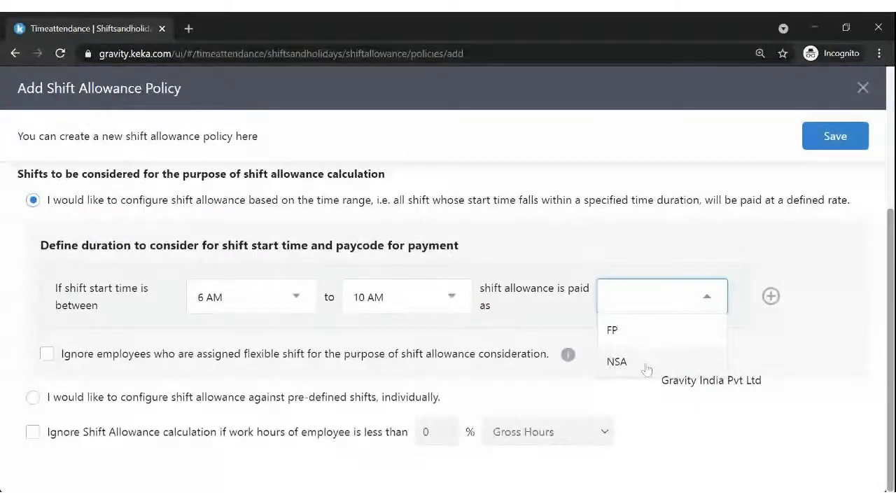
- Set the first shift start time range to 11 PM to 4 AM, with the shift allowance paid as NSA
{"action": "left_click", "coordinate": [238, 294]}
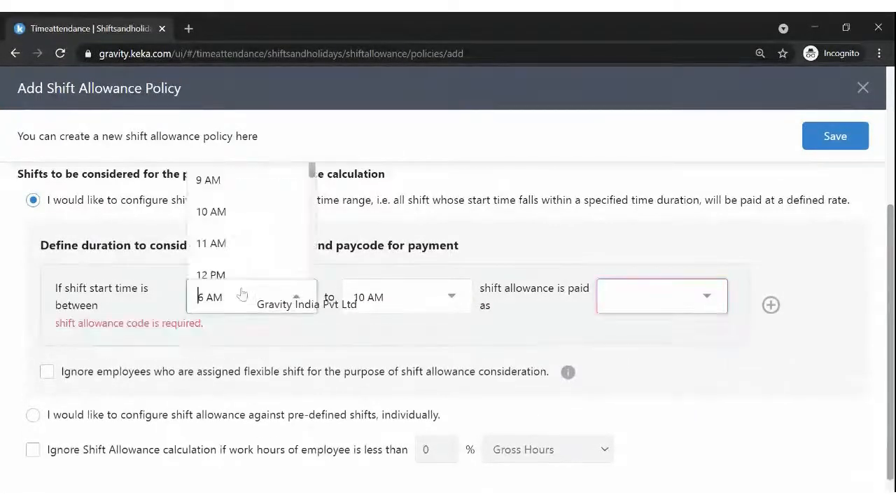
{"action": "scroll", "coordinate": [244, 243], "scroll_direction": "down", "scroll_amount": 3}
{"action": "scroll", "coordinate": [243, 243], "scroll_direction": "down", "scroll_amount": 5}
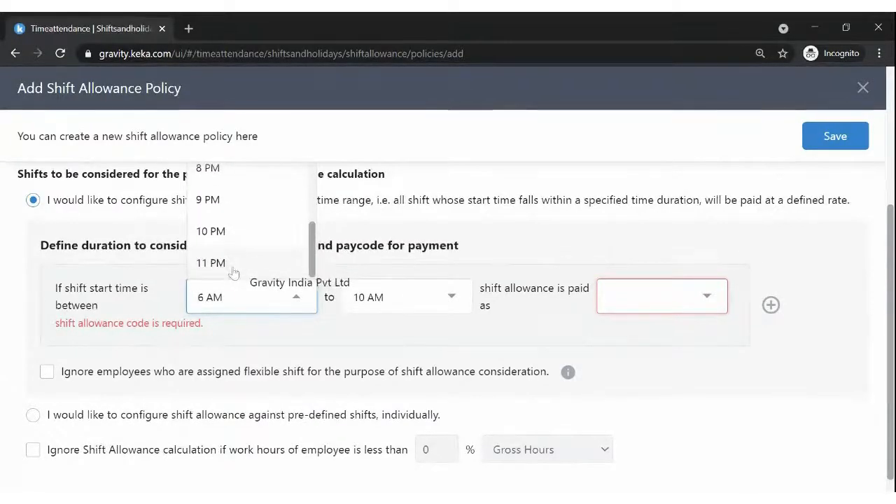
{"action": "left_click", "coordinate": [233, 272]}
{"action": "left_click", "coordinate": [419, 297]}
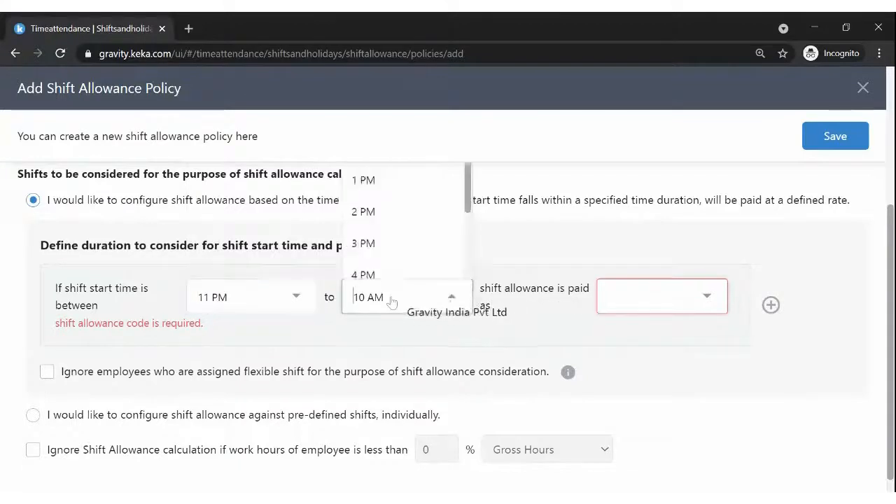
{"action": "scroll", "coordinate": [401, 262], "scroll_direction": "up", "scroll_amount": 5}
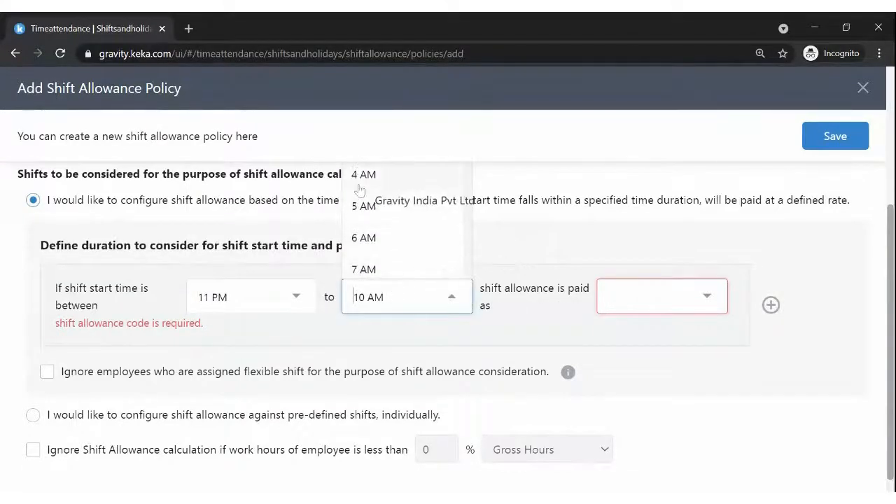
{"action": "left_click", "coordinate": [360, 186]}
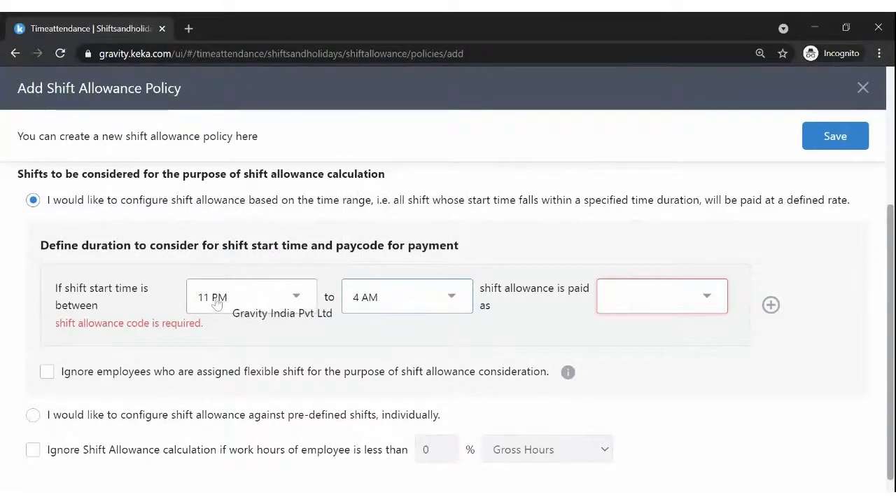
{"action": "left_click", "coordinate": [641, 305]}
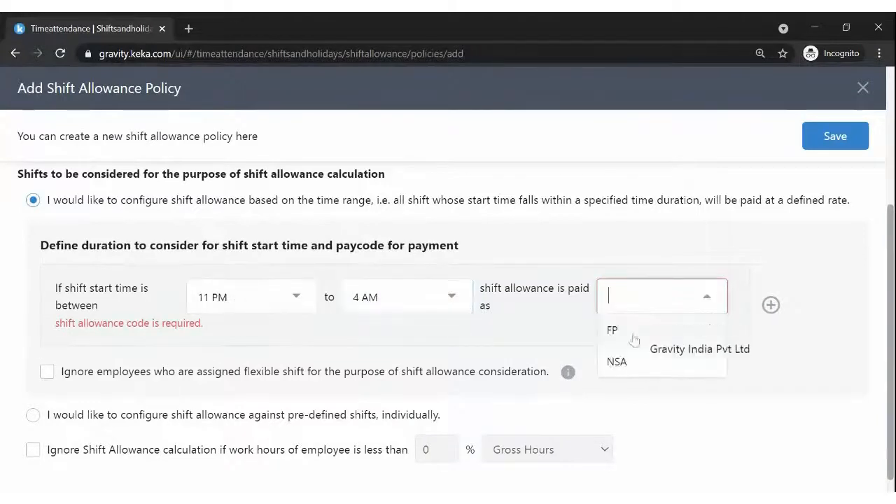
{"action": "left_click", "coordinate": [624, 362]}
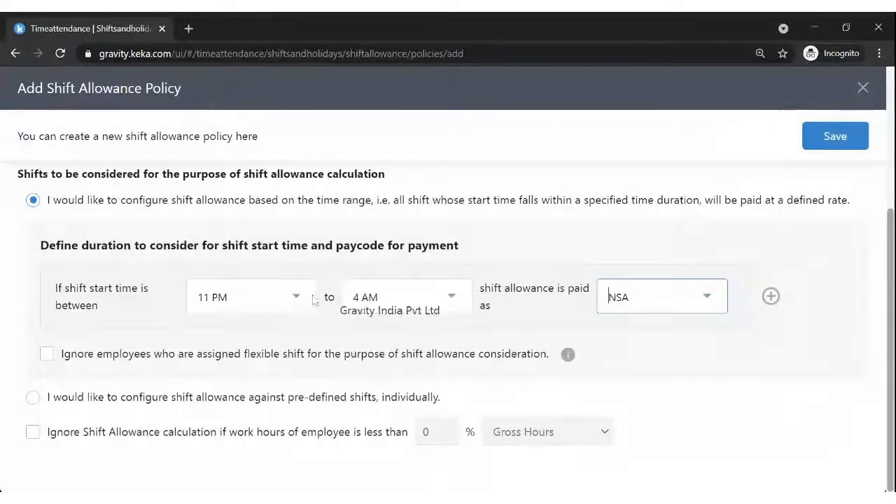
{"action": "left_click_drag", "start_coordinate": [69, 201], "coordinate": [187, 245]}
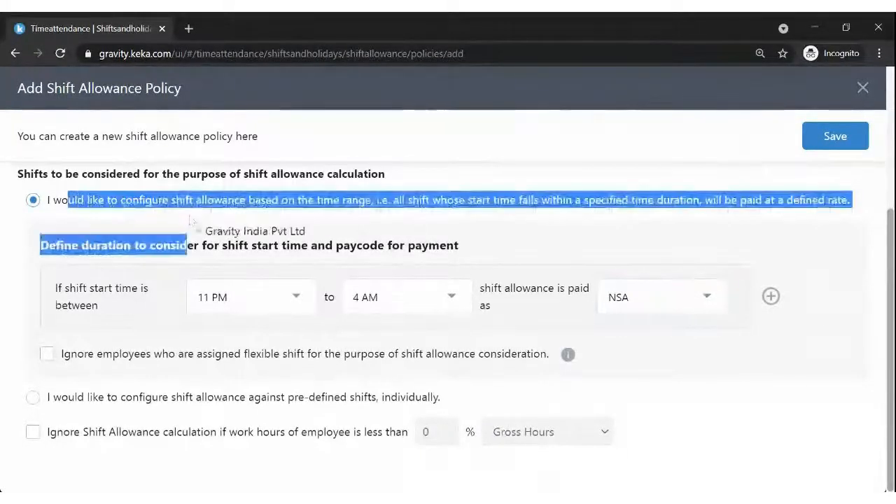
{"action": "left_click", "coordinate": [672, 241]}
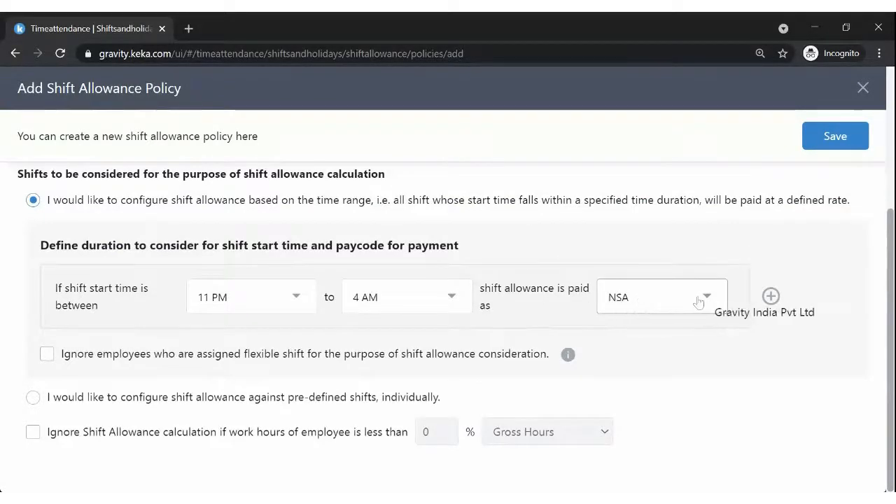
- Add a second shift start time range from 5 AM to 10 AM, with the shift allowance paid as FP
{"action": "left_click", "coordinate": [771, 296]}
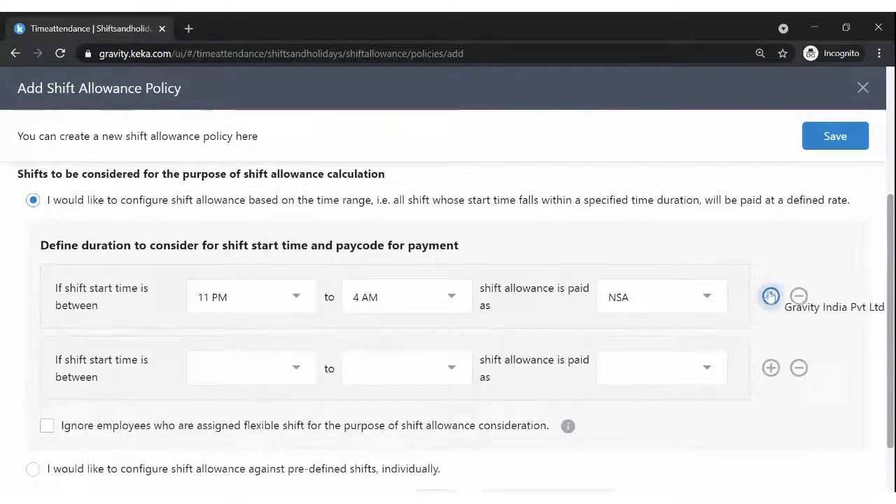
{"action": "left_click", "coordinate": [238, 368]}
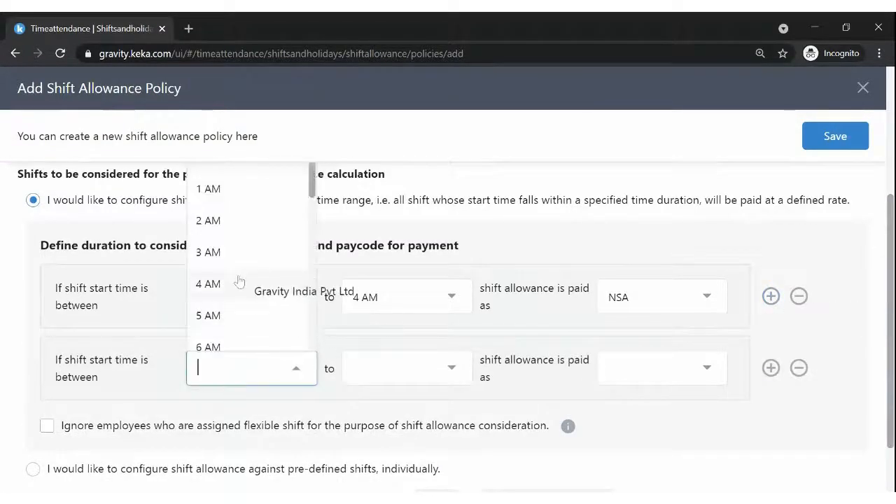
{"action": "scroll", "coordinate": [238, 281], "scroll_direction": "up", "scroll_amount": 2}
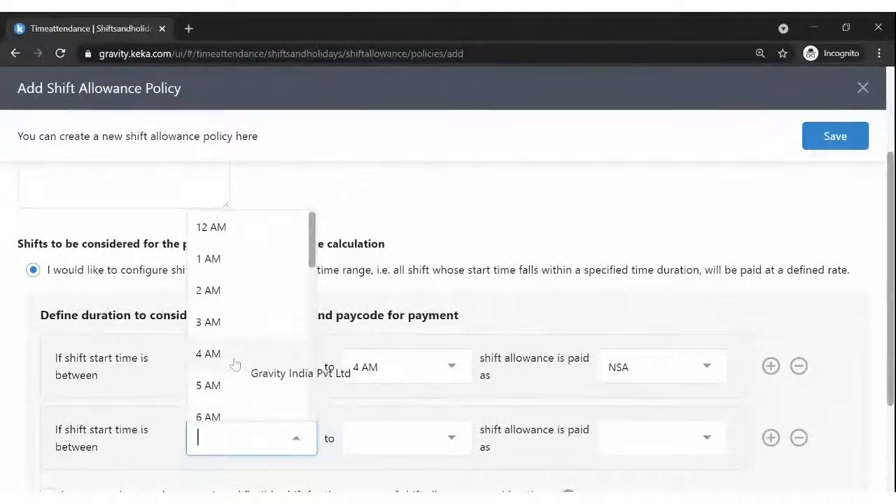
{"action": "left_click", "coordinate": [235, 385]}
{"action": "left_click", "coordinate": [388, 434]}
{"action": "scroll", "coordinate": [391, 381], "scroll_direction": "down", "scroll_amount": 1}
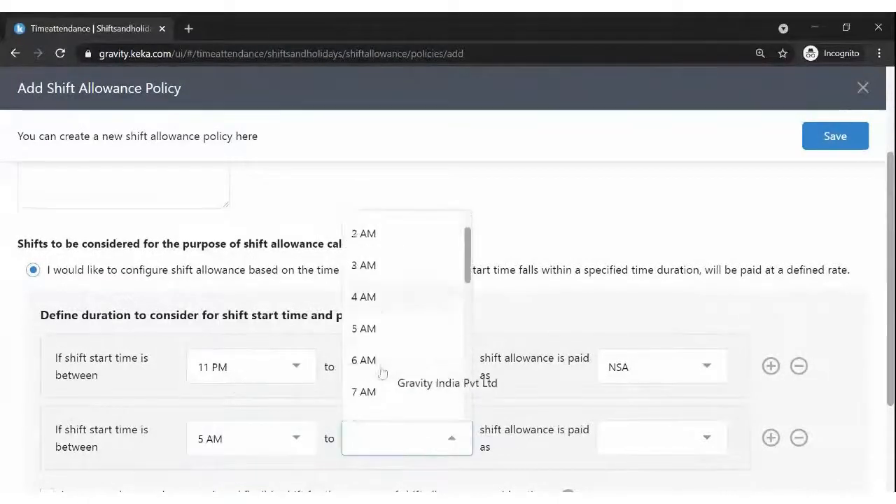
{"action": "scroll", "coordinate": [390, 392], "scroll_direction": "down", "scroll_amount": 1}
{"action": "left_click", "coordinate": [388, 398]}
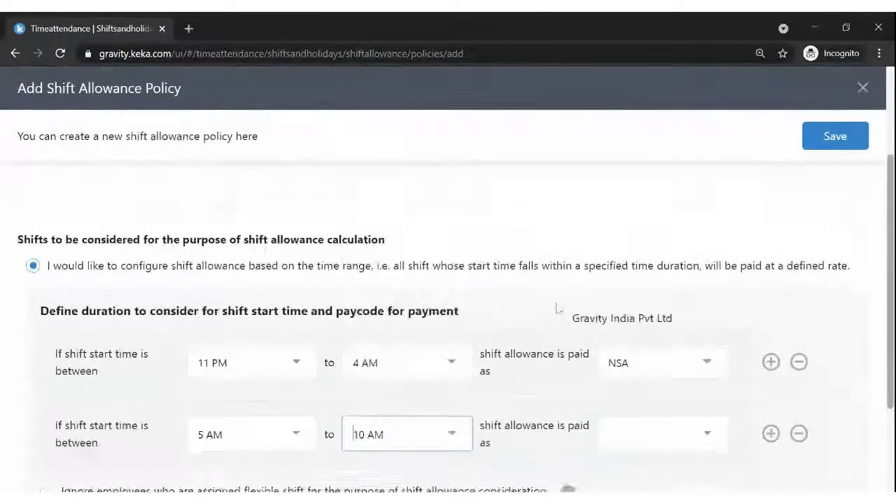
{"action": "scroll", "coordinate": [595, 307], "scroll_direction": "down", "scroll_amount": 2}
{"action": "left_click", "coordinate": [638, 310]}
{"action": "left_click", "coordinate": [636, 334]}
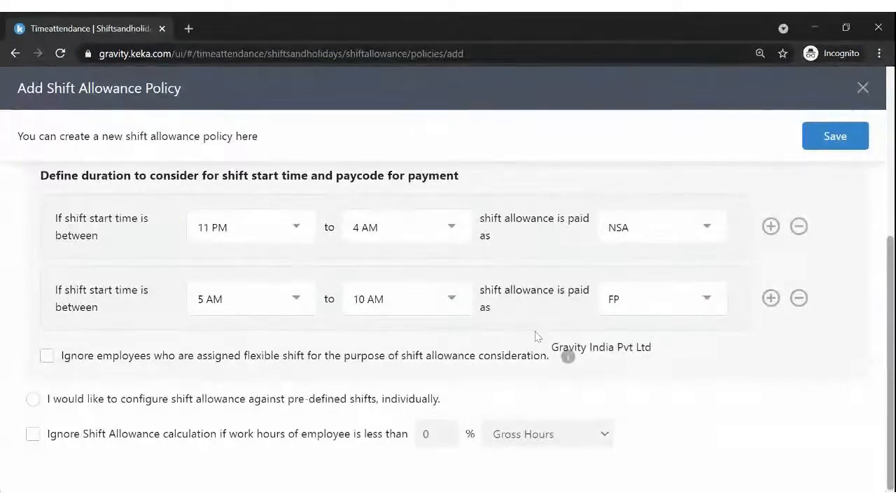
- Set the policy to ignore employees who are assigned a flexible shift for shift allowance consideration
{"action": "scroll", "coordinate": [455, 322], "scroll_direction": "up", "scroll_amount": 2}
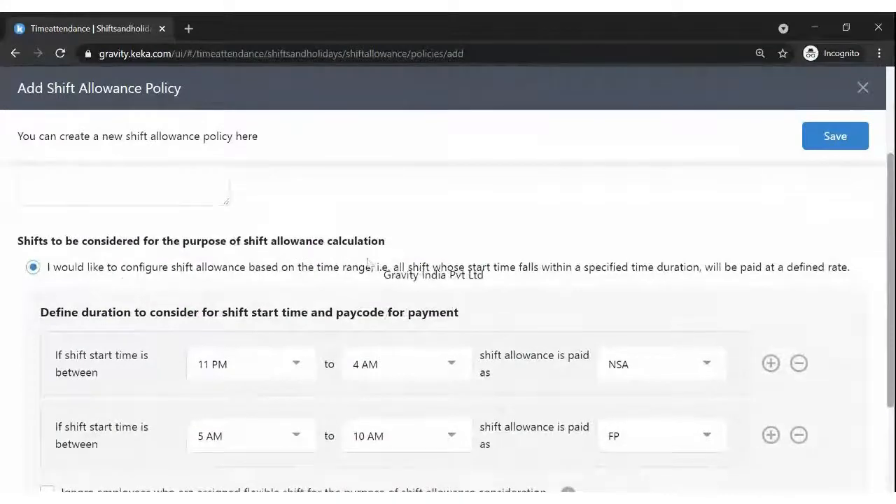
{"action": "scroll", "coordinate": [238, 294], "scroll_direction": "down", "scroll_amount": 1}
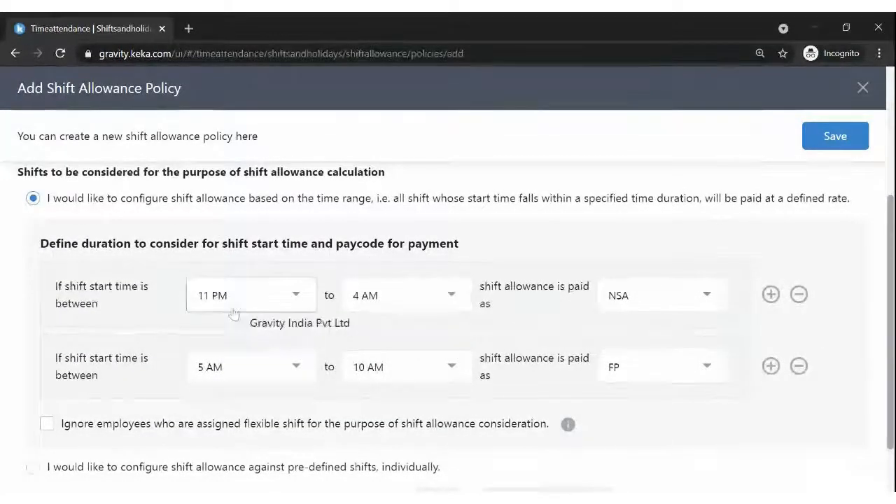
{"action": "scroll", "coordinate": [390, 307], "scroll_direction": "down", "scroll_amount": 1}
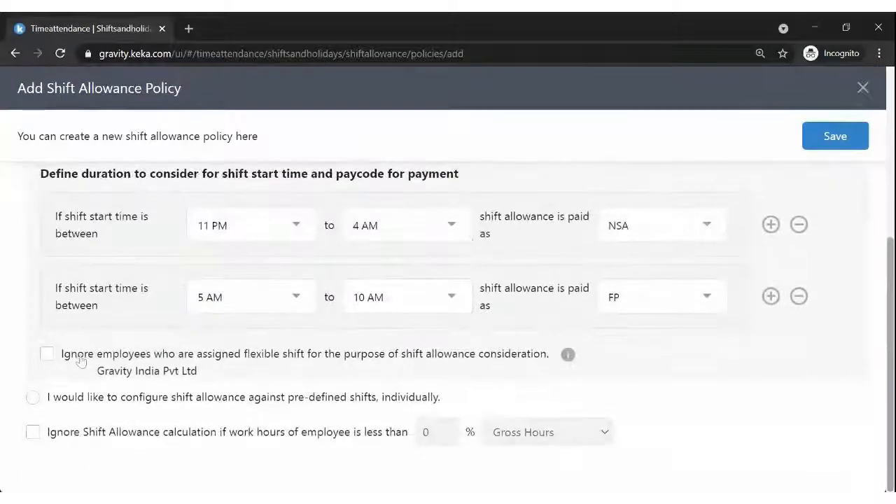
{"action": "left_click_drag", "start_coordinate": [70, 354], "coordinate": [345, 367]}
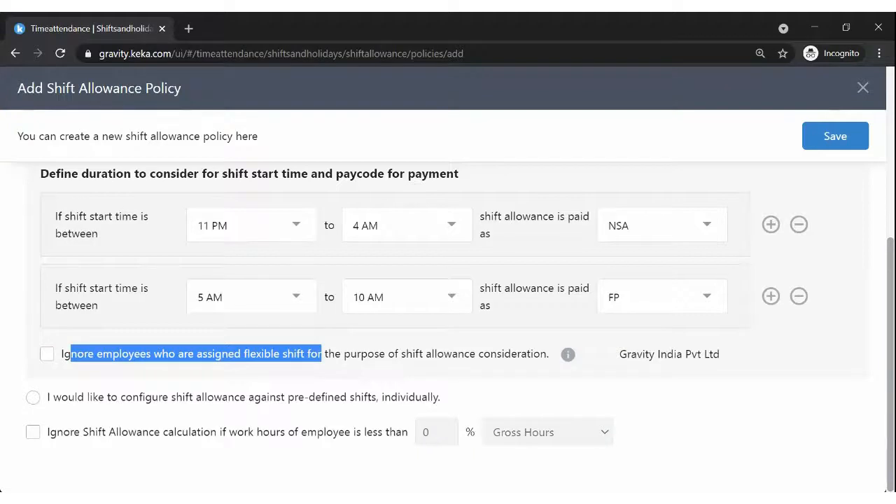
{"action": "left_click", "coordinate": [48, 356]}
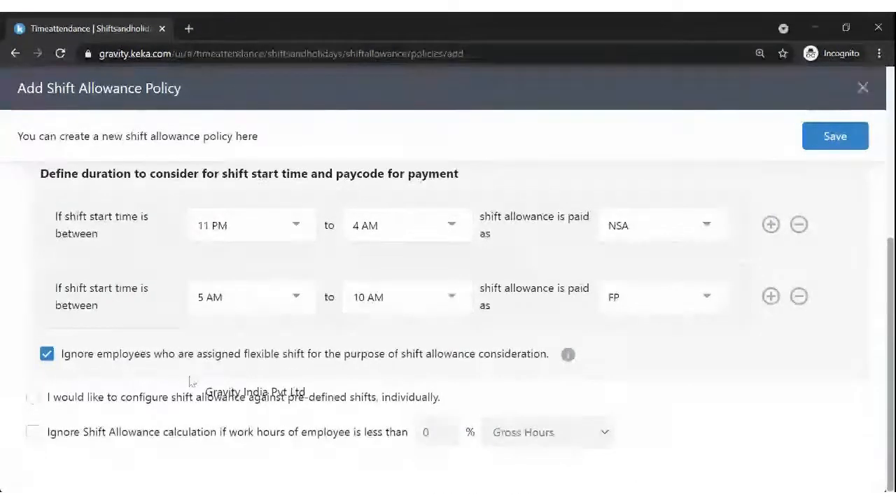
{"action": "scroll", "coordinate": [230, 298], "scroll_direction": "up", "scroll_amount": 1}
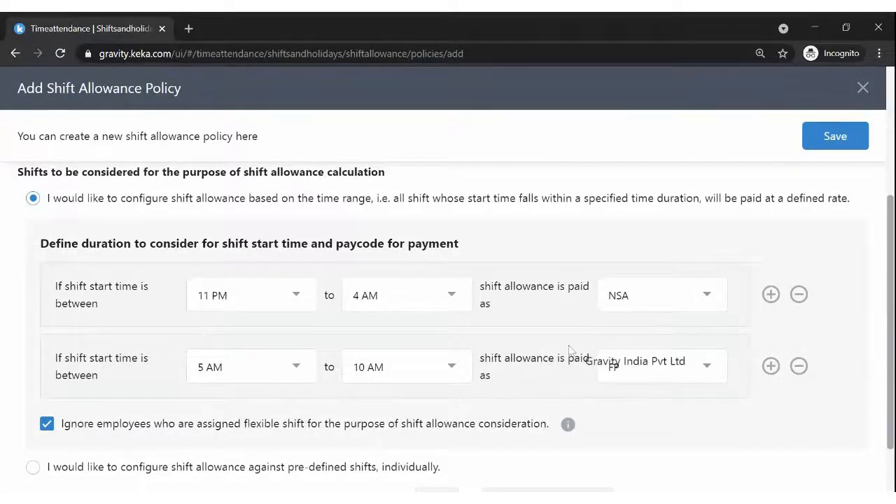
{"action": "scroll", "coordinate": [133, 374], "scroll_direction": "down", "scroll_amount": 1}
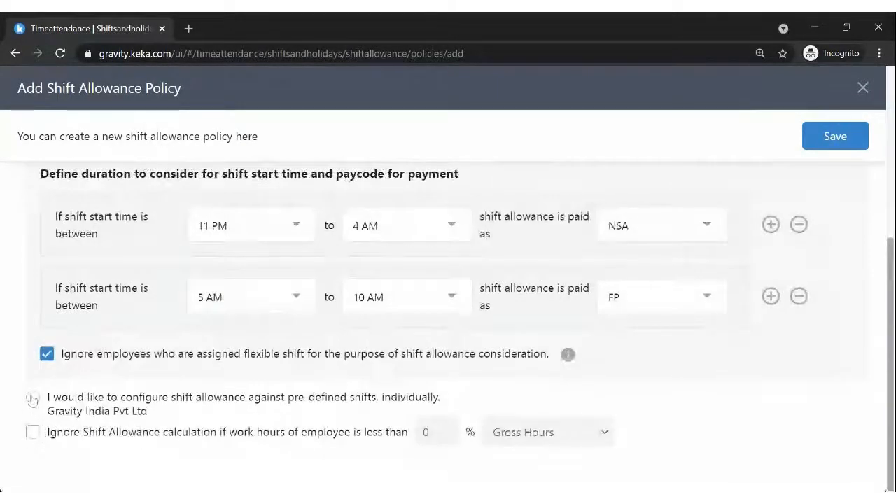
- Configure shift allowance against pre-defined shifts individually, with the Webinar Shift paid as NSA
{"action": "left_click", "coordinate": [33, 399]}
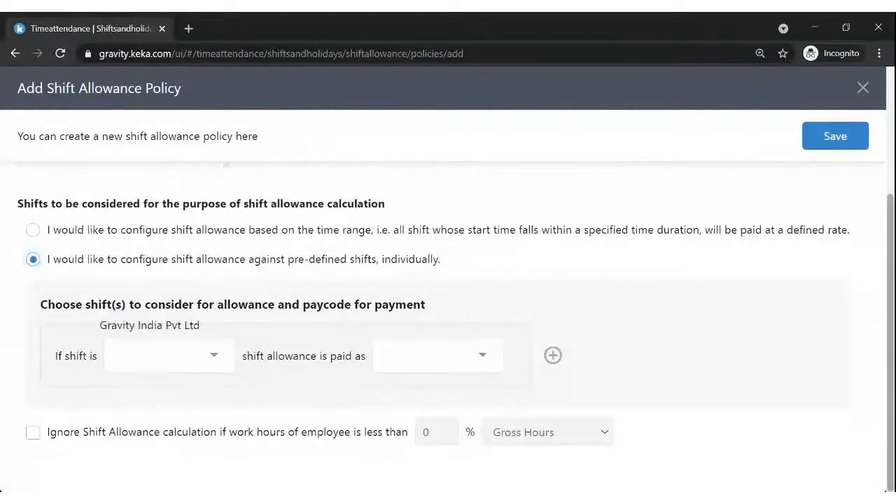
{"action": "left_click", "coordinate": [182, 360]}
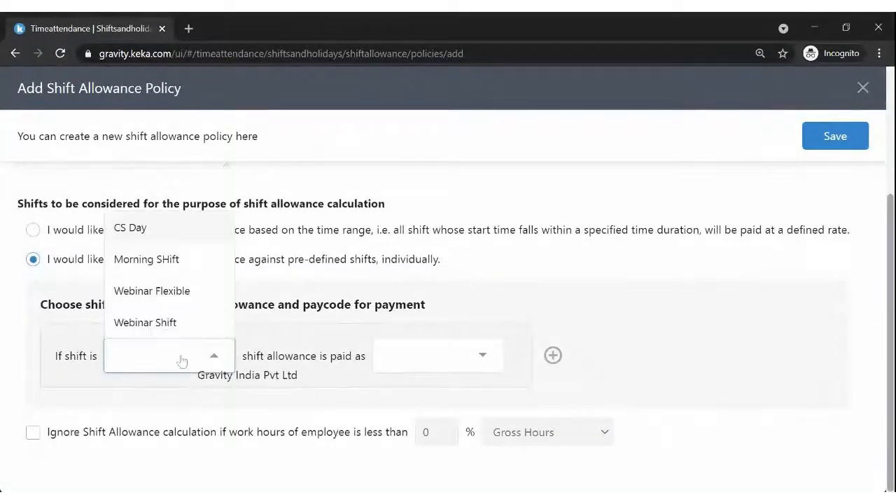
{"action": "left_click", "coordinate": [540, 300]}
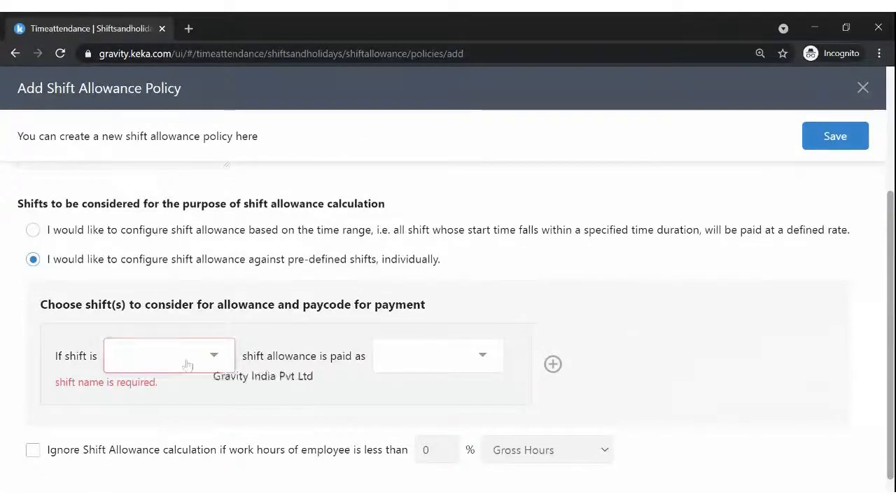
{"action": "left_click", "coordinate": [158, 363]}
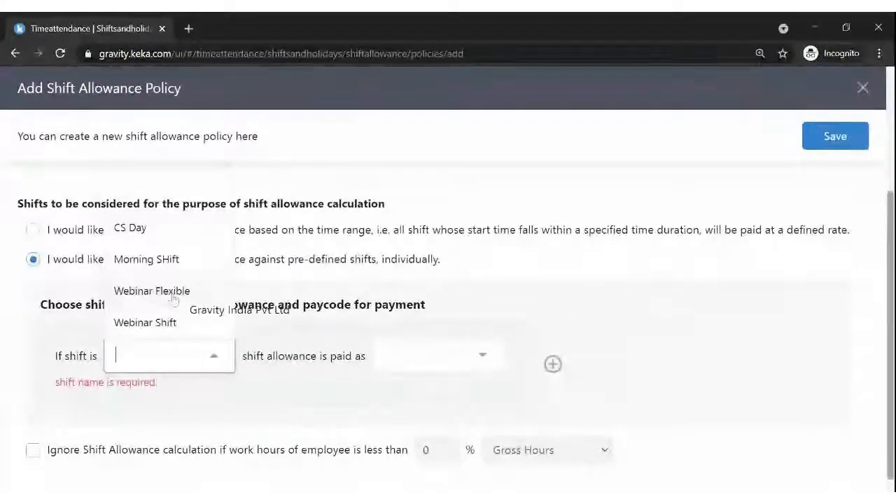
{"action": "left_click", "coordinate": [170, 322]}
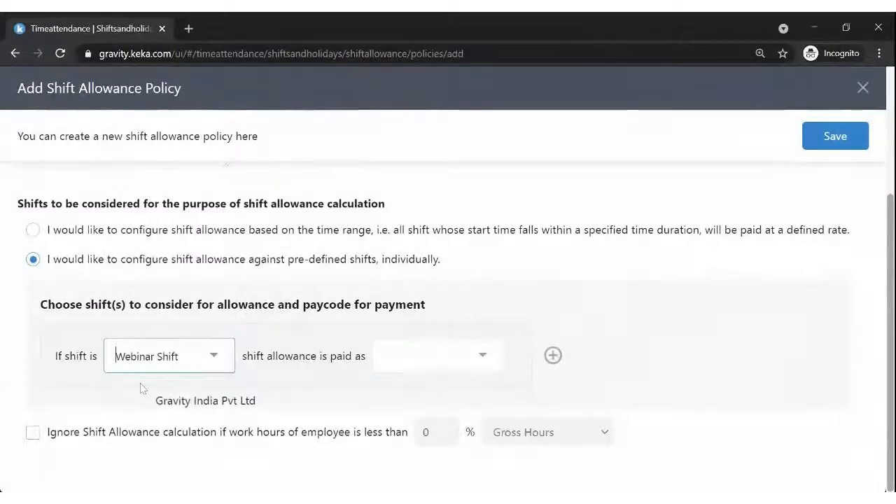
{"action": "left_click", "coordinate": [383, 360]}
{"action": "left_click", "coordinate": [391, 420]}
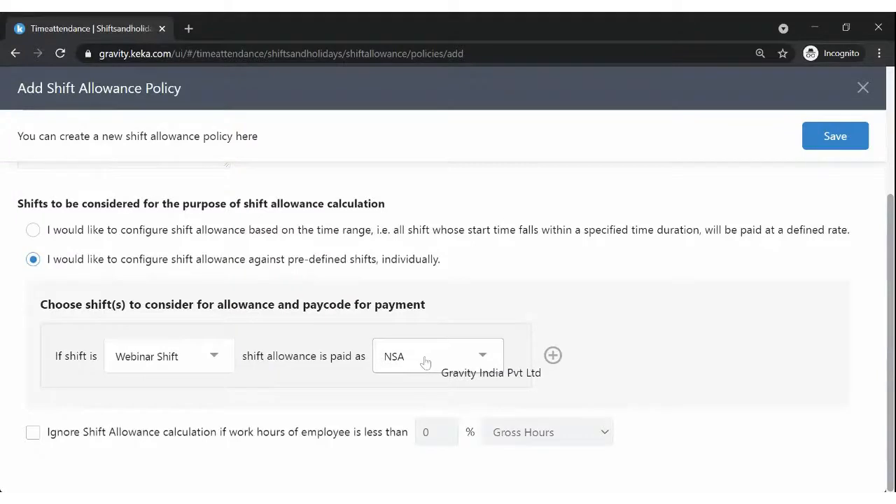
- Add a second pre-defined shift rule for CS Day, with the shift allowance paid as FP
{"action": "left_click", "coordinate": [552, 355]}
{"action": "scroll", "coordinate": [210, 402], "scroll_direction": "down", "scroll_amount": 1}
{"action": "left_click", "coordinate": [200, 363]}
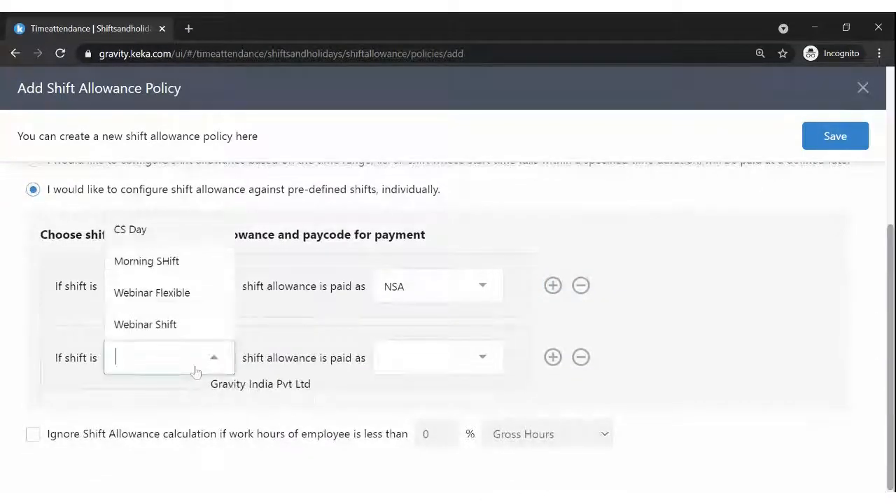
{"action": "left_click", "coordinate": [129, 230]}
{"action": "left_click", "coordinate": [453, 366]}
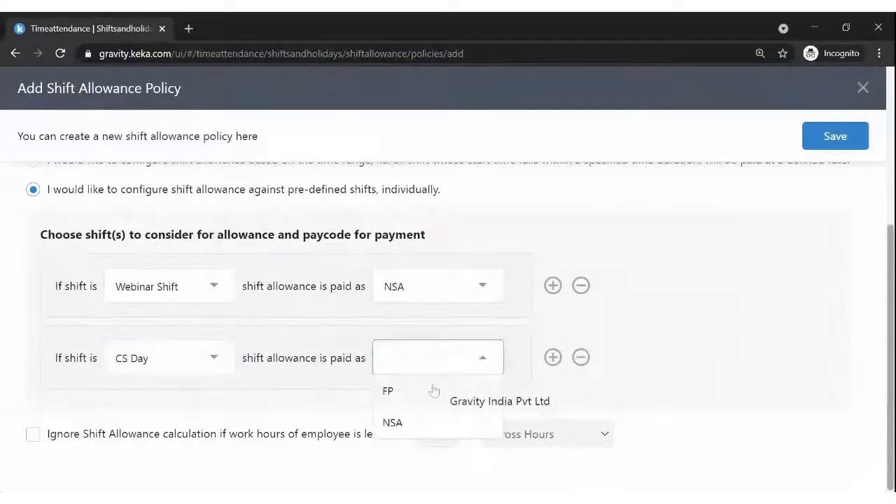
{"action": "left_click", "coordinate": [431, 390]}
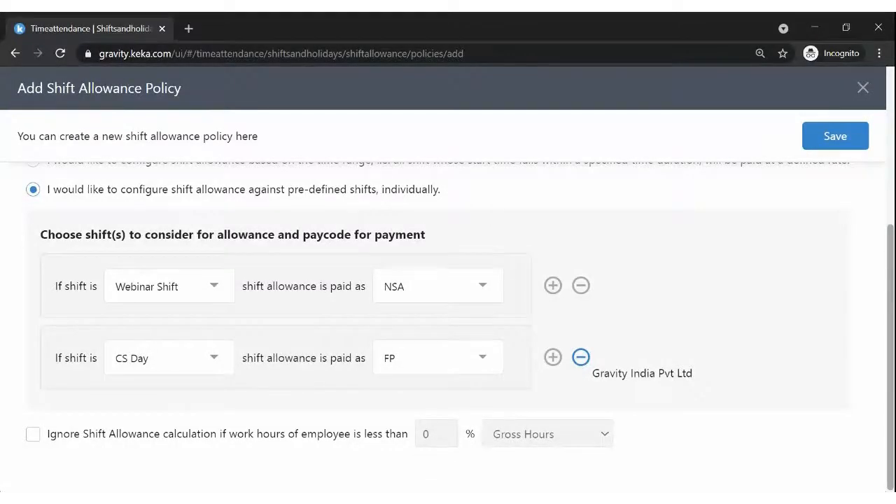
- Set the policy to ignore shift allowance calculation if the employee's work hours are less than 90%
{"action": "scroll", "coordinate": [164, 280], "scroll_direction": "up", "scroll_amount": 2}
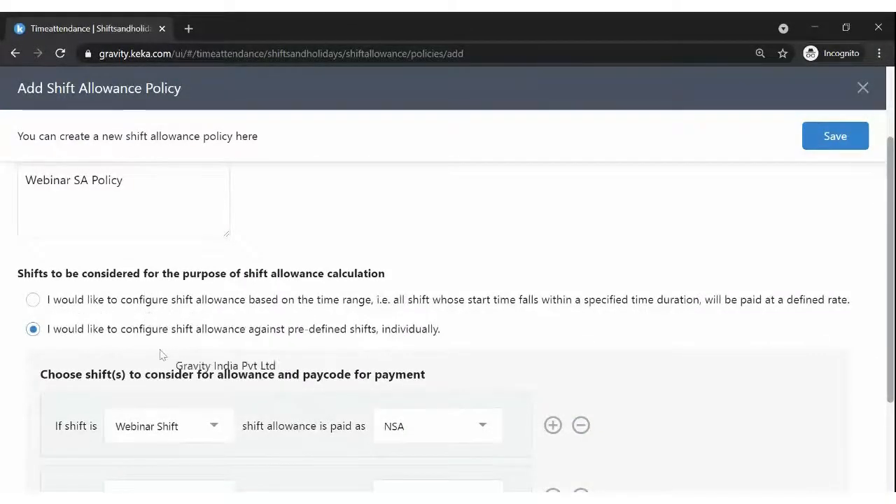
{"action": "scroll", "coordinate": [161, 353], "scroll_direction": "down", "scroll_amount": 2}
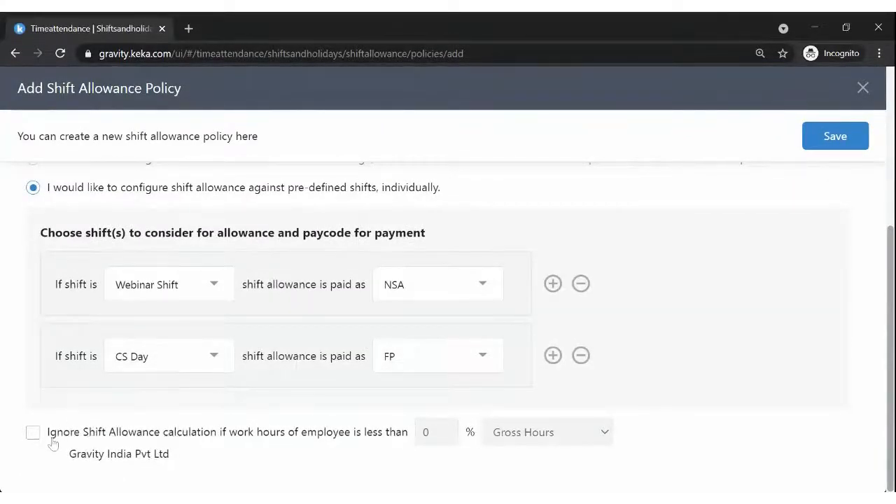
{"action": "left_click_drag", "start_coordinate": [51, 438], "coordinate": [224, 435]}
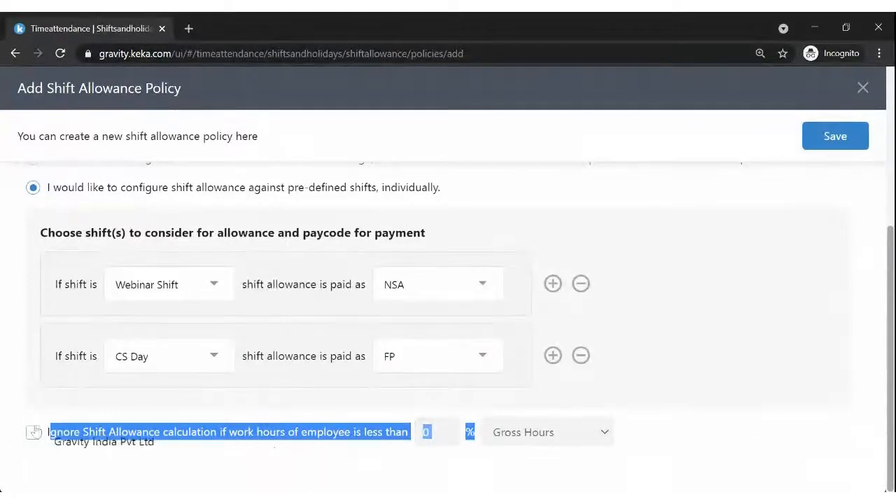
{"action": "left_click", "coordinate": [33, 432]}
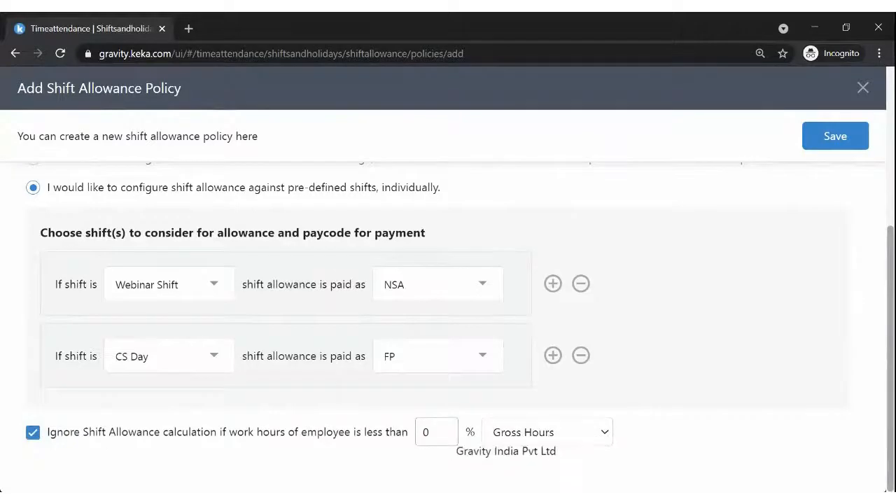
{"action": "double_click", "coordinate": [428, 434]}
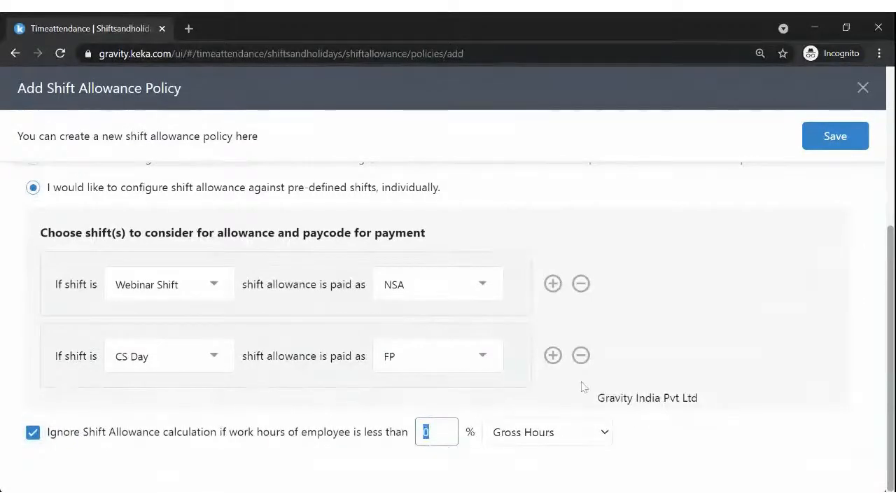
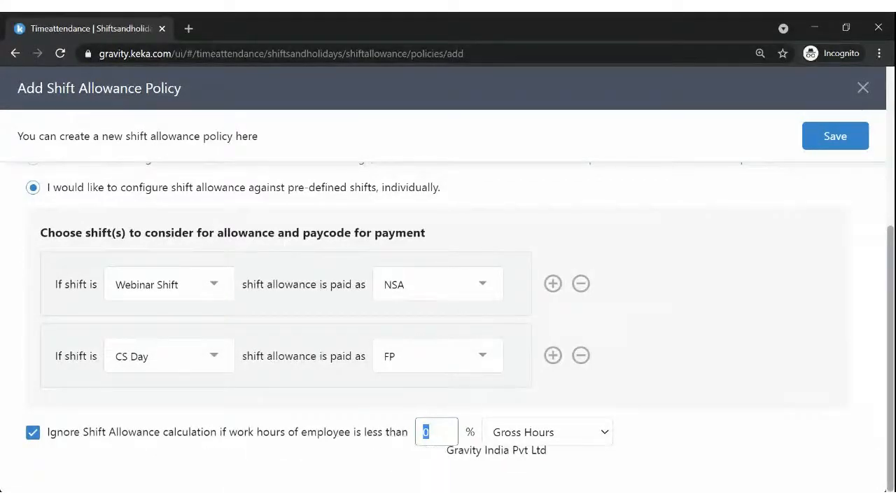
{"action": "key", "text": "Tab"}
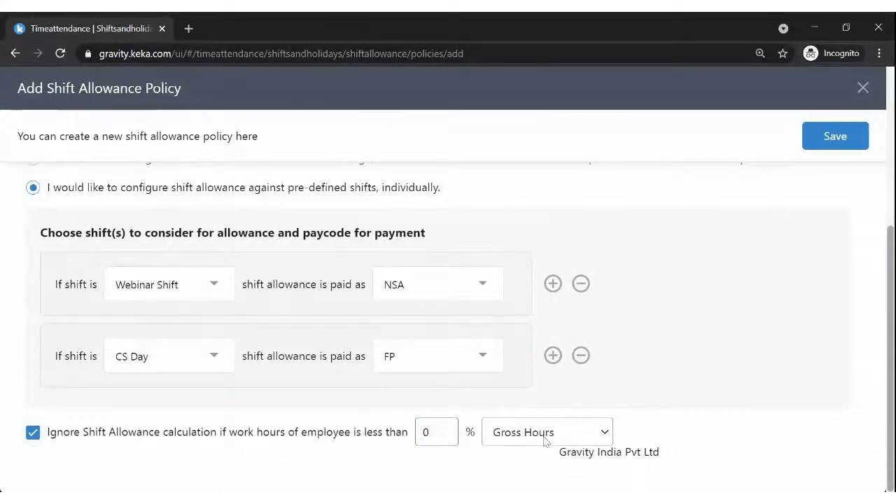
{"action": "key", "text": "shift+Tab"}
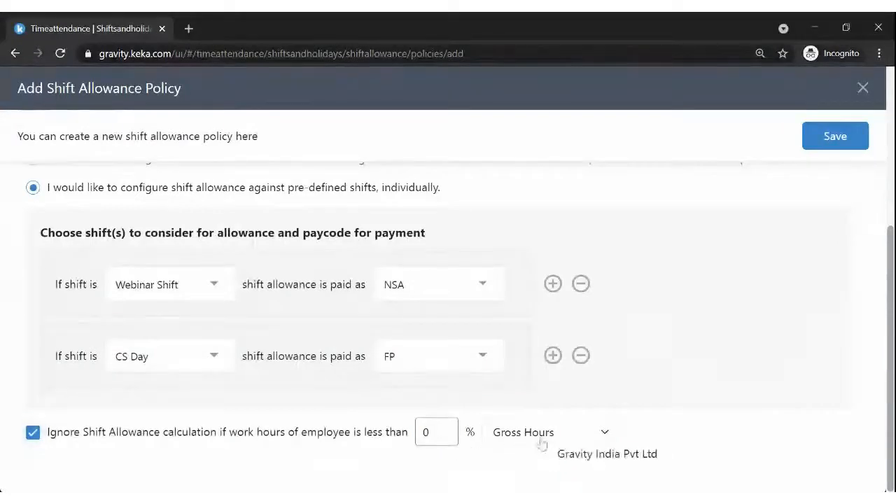
{"action": "key", "text": "BackSpace"}
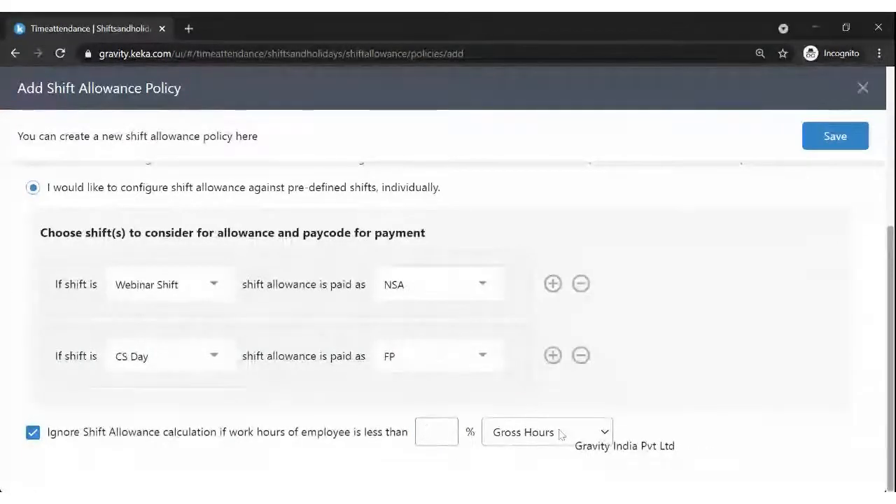
{"action": "type", "text": "90"}
{"action": "key", "text": "Tab"}
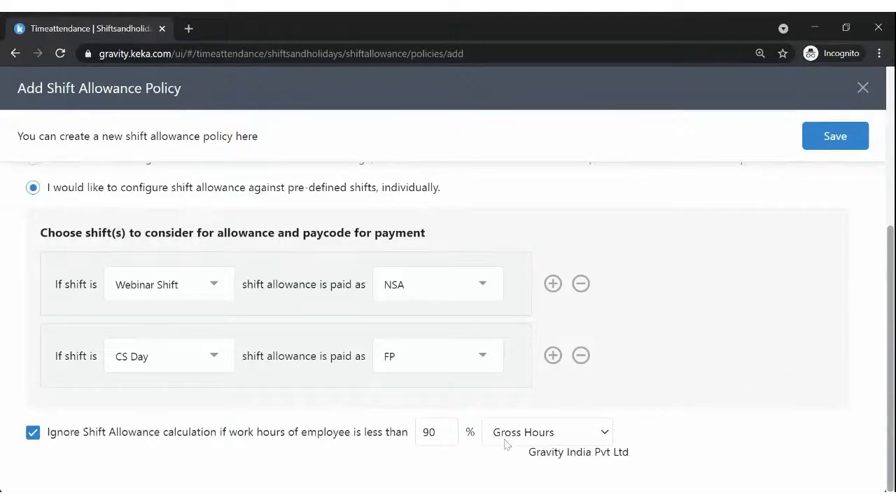
{"action": "left_click_drag", "start_coordinate": [63, 437], "coordinate": [288, 434]}
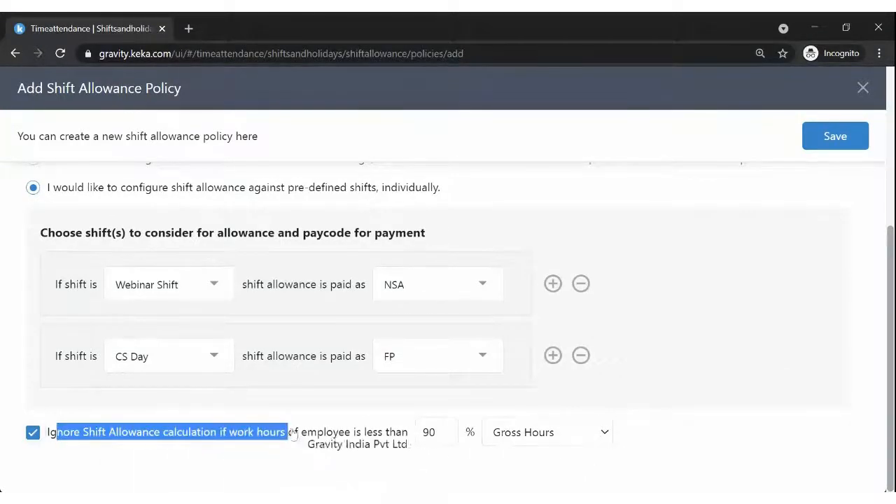
{"action": "left_click", "coordinate": [303, 456]}
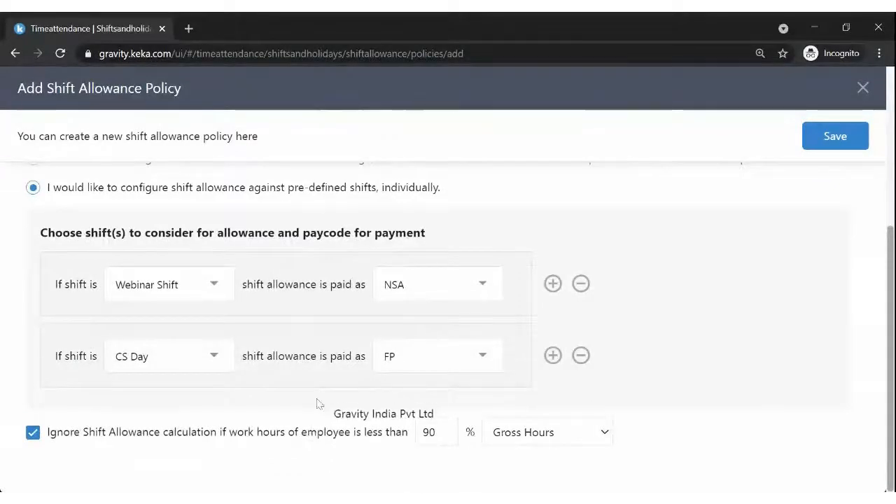
{"action": "left_click", "coordinate": [32, 434]}
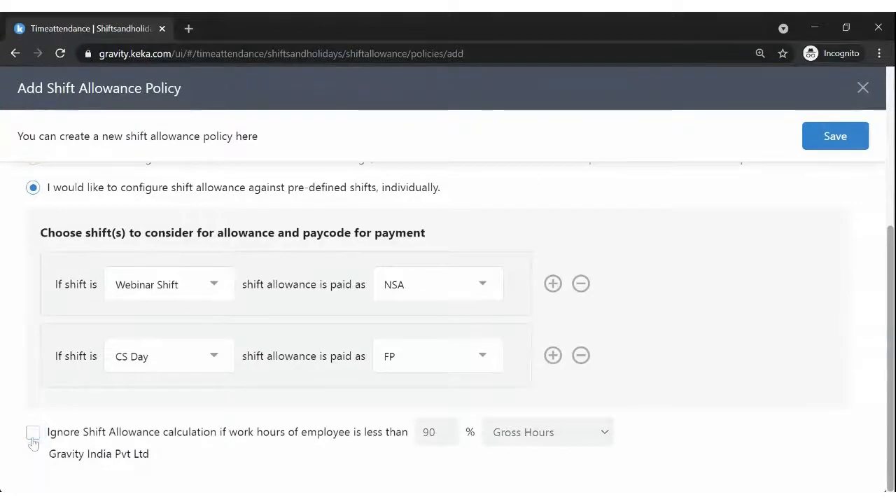
{"action": "left_click", "coordinate": [33, 438]}
{"action": "scroll", "coordinate": [107, 442], "scroll_direction": "up", "scroll_amount": 1}
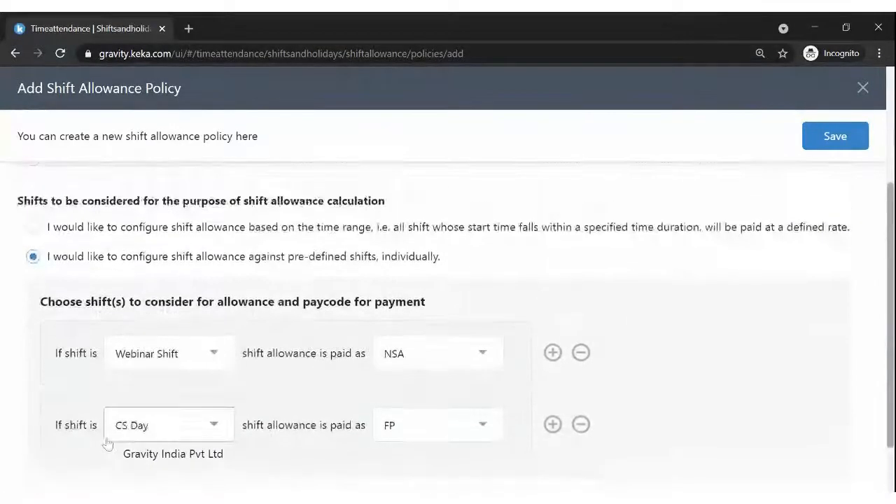
{"action": "scroll", "coordinate": [107, 443], "scroll_direction": "down", "scroll_amount": 1}
{"action": "left_click_drag", "start_coordinate": [63, 432], "coordinate": [257, 432]}
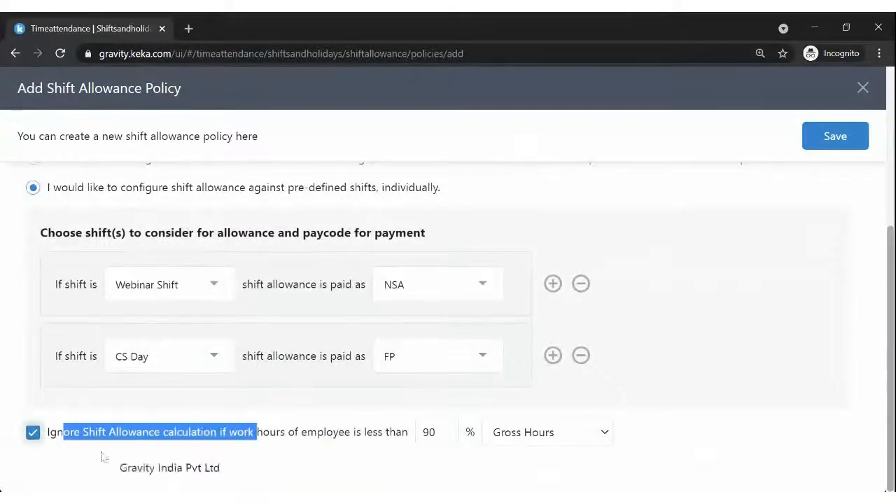
{"action": "left_click", "coordinate": [280, 434]}
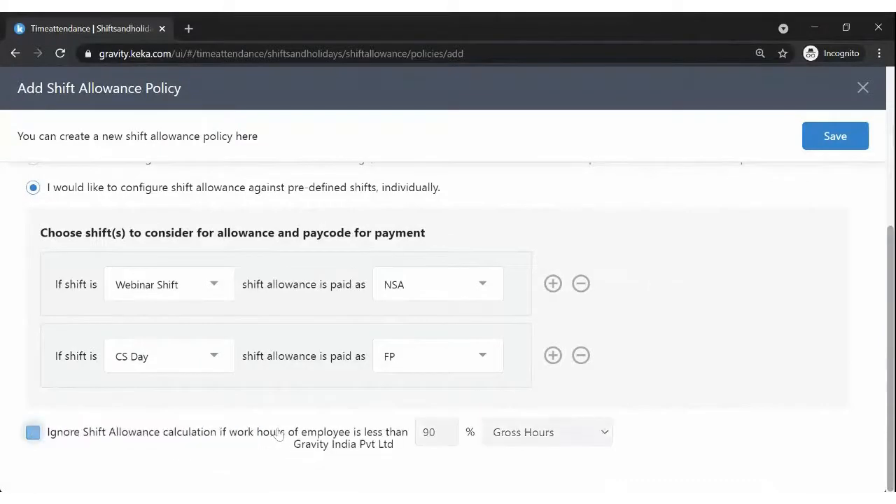
{"action": "left_click_drag", "start_coordinate": [255, 433], "coordinate": [347, 434]}
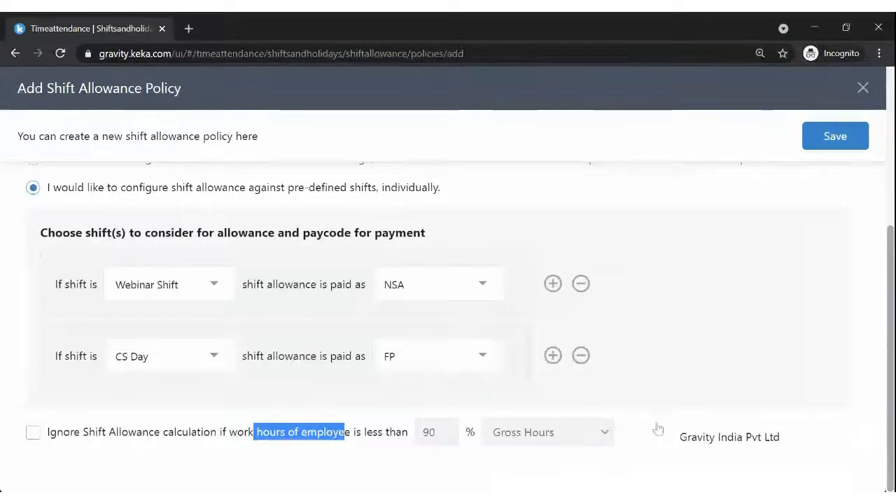
{"action": "left_click", "coordinate": [33, 431]}
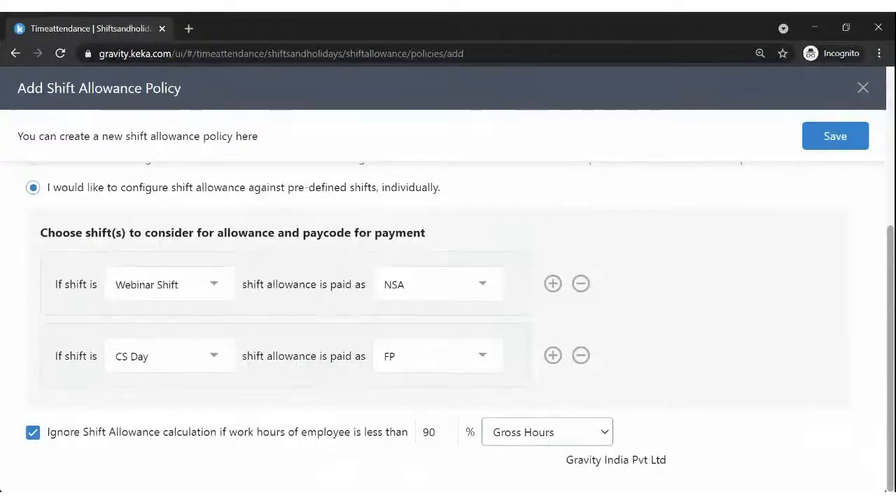
- Base the work hours threshold on Effective Hours and save the shift allowance policy
{"action": "left_click", "coordinate": [553, 464]}
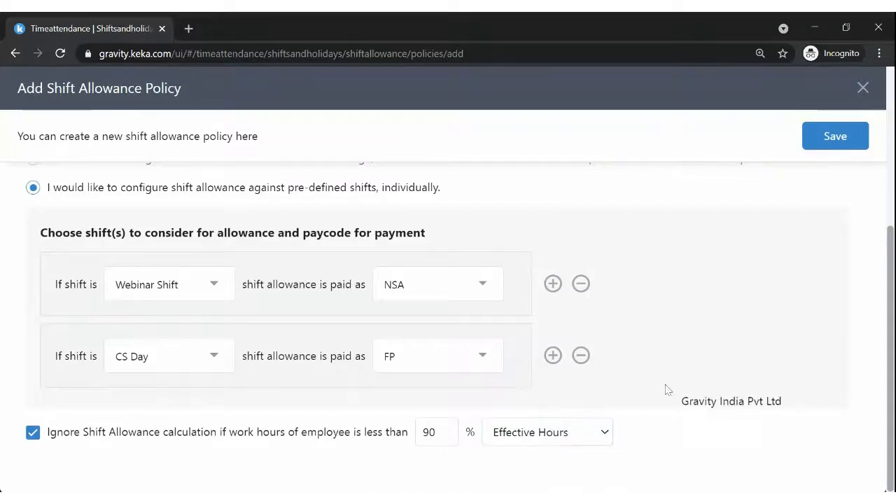
{"action": "scroll", "coordinate": [665, 389], "scroll_direction": "up", "scroll_amount": 5}
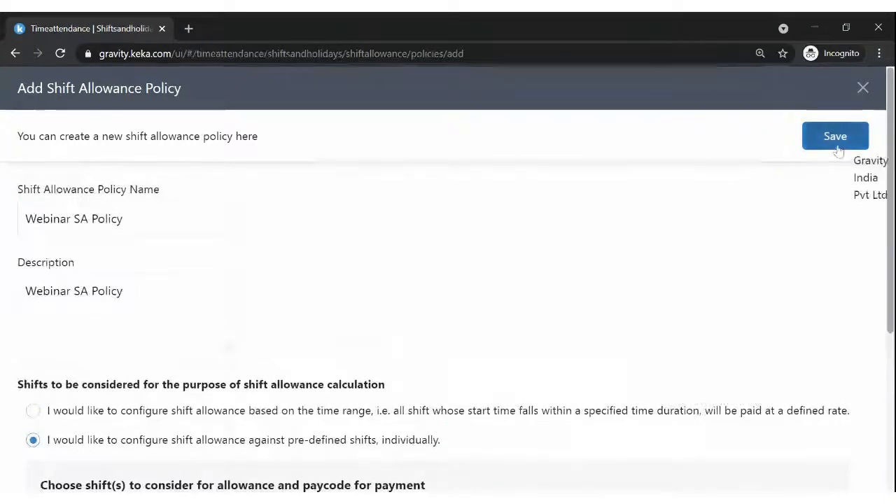
{"action": "left_click", "coordinate": [816, 141]}
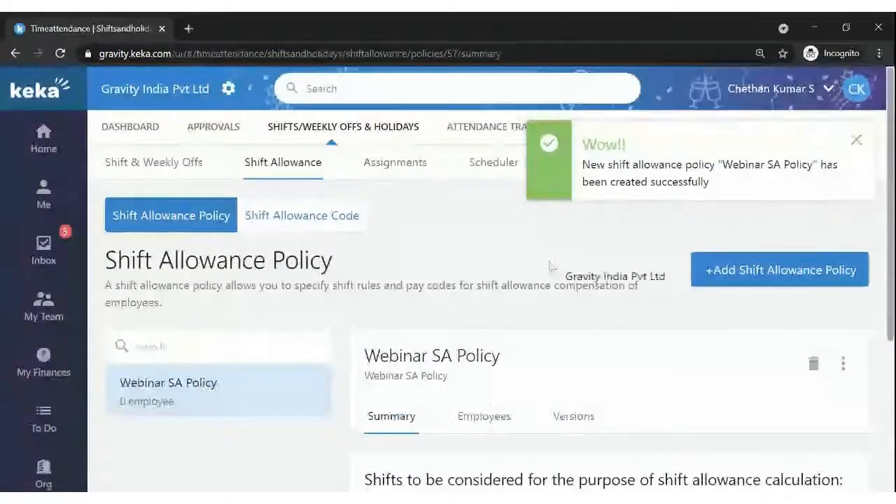
- Review the Webinar SA Policy's summary of shift allowance rules and view its version history
{"action": "scroll", "coordinate": [553, 280], "scroll_direction": "down", "scroll_amount": 3}
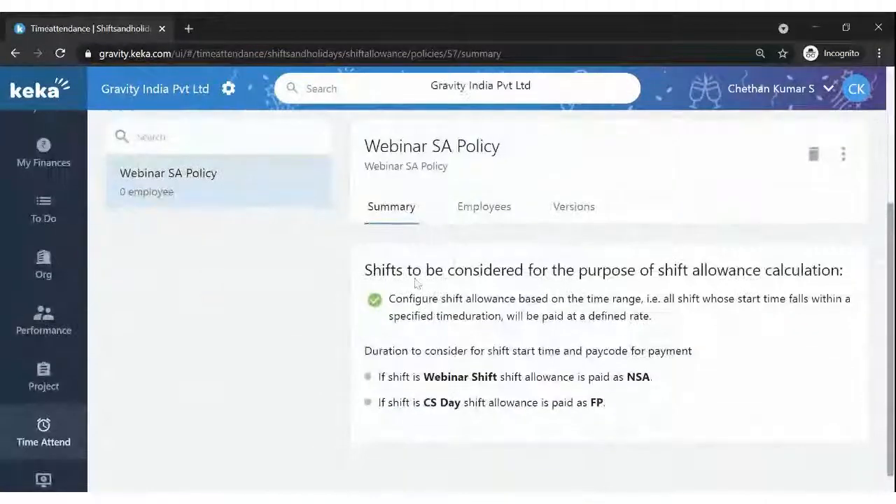
{"action": "scroll", "coordinate": [391, 298], "scroll_direction": "up", "scroll_amount": 1}
{"action": "scroll", "coordinate": [390, 298], "scroll_direction": "down", "scroll_amount": 1}
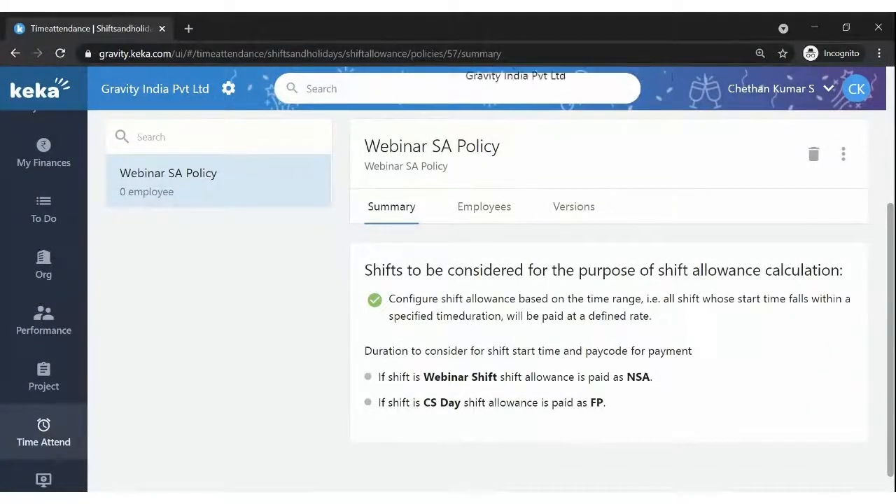
{"action": "left_click_drag", "start_coordinate": [364, 270], "coordinate": [638, 418]}
{"action": "left_click", "coordinate": [543, 370]}
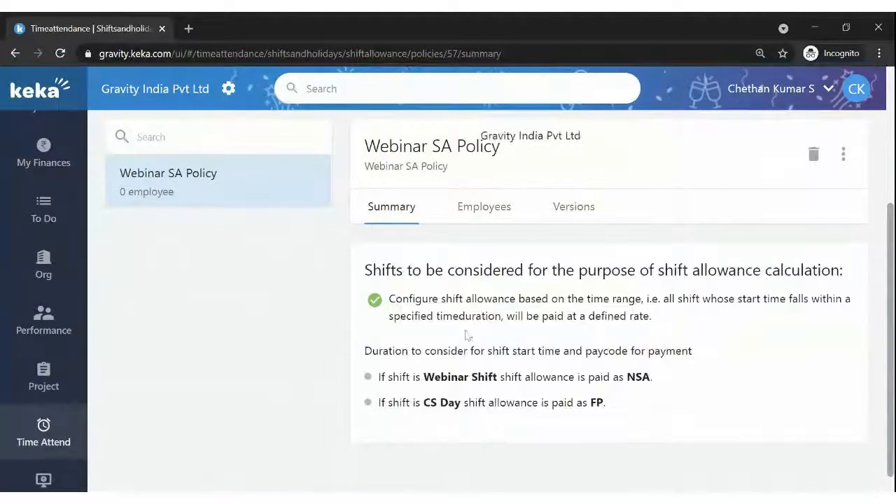
{"action": "left_click_drag", "start_coordinate": [364, 270], "coordinate": [606, 403]}
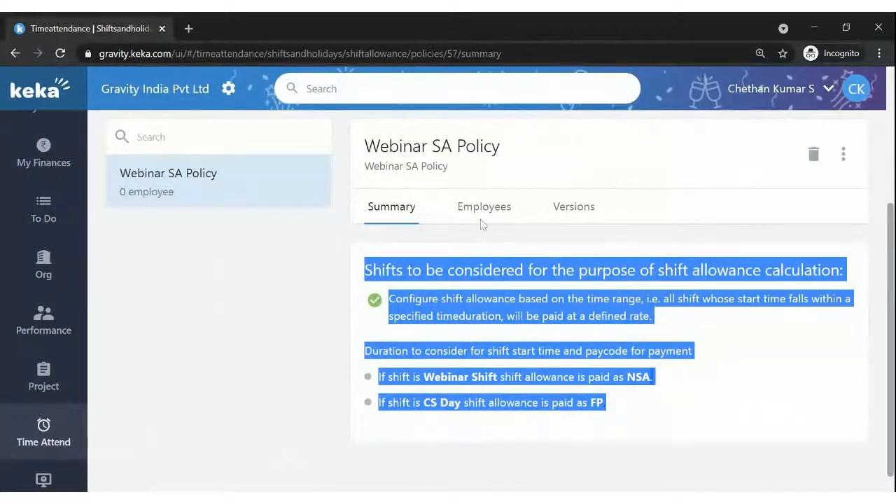
{"action": "left_click", "coordinate": [561, 223]}
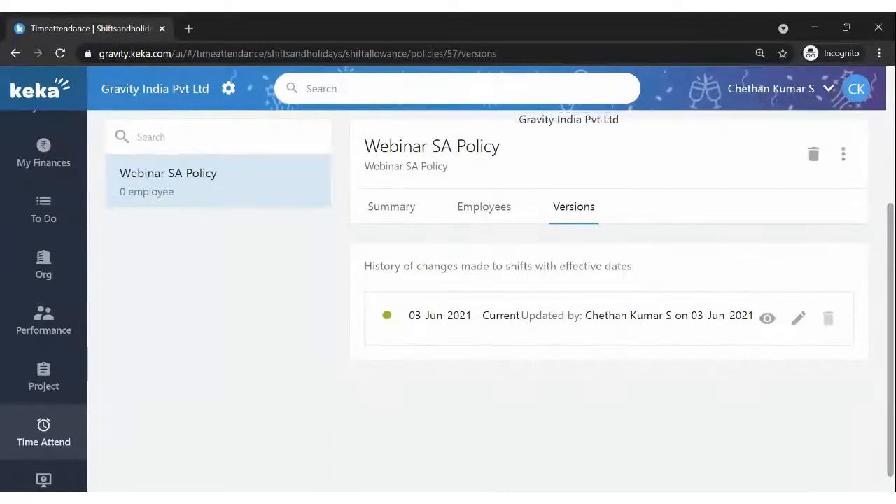
- Review the Webinar SA Policy's version history and the employees assigned to it
{"action": "left_click_drag", "start_coordinate": [489, 316], "coordinate": [689, 319]}
{"action": "left_click", "coordinate": [691, 340]}
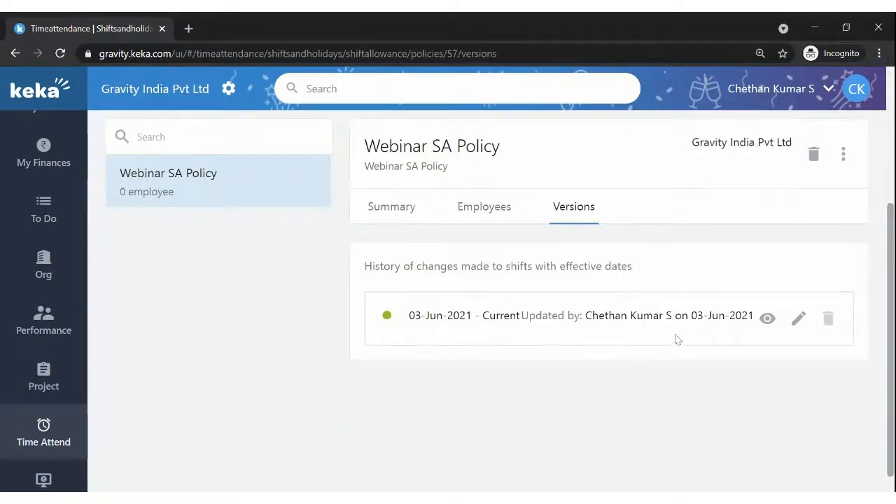
{"action": "left_click", "coordinate": [499, 212]}
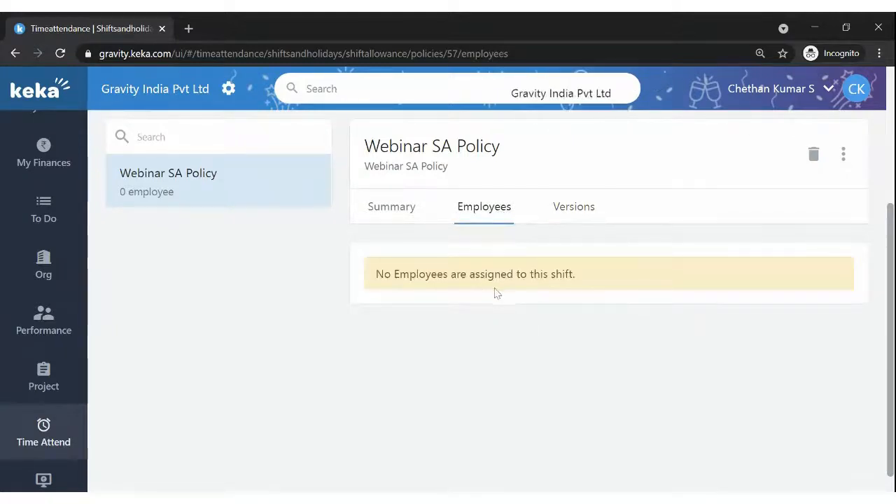
{"action": "scroll", "coordinate": [497, 293], "scroll_direction": "up", "scroll_amount": 1}
{"action": "left_click_drag", "start_coordinate": [416, 343], "coordinate": [579, 342]}
{"action": "left_click", "coordinate": [396, 280]}
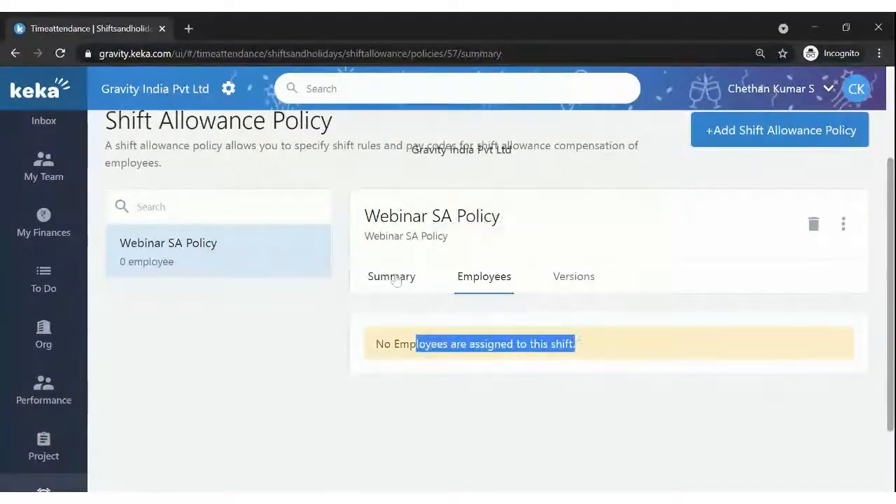
- Open the shift allowance assignments and look through the list of employees and their allowance policies
{"action": "left_click", "coordinate": [334, 225]}
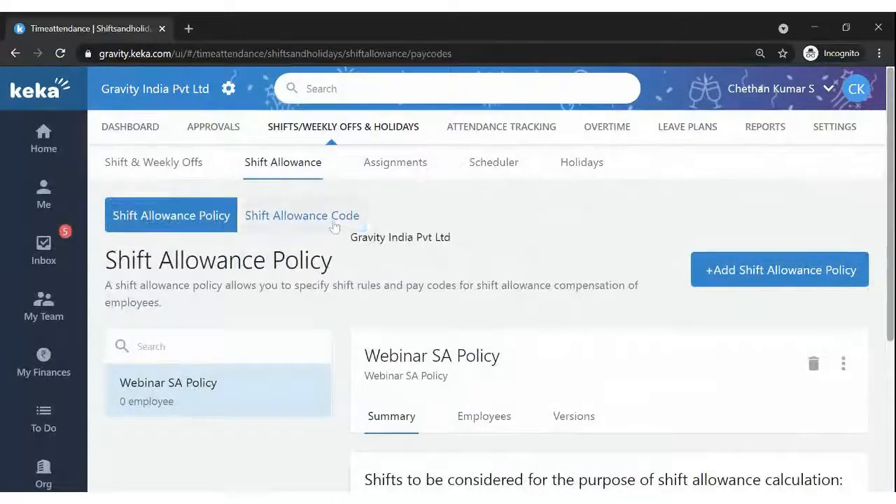
{"action": "left_click", "coordinate": [386, 171]}
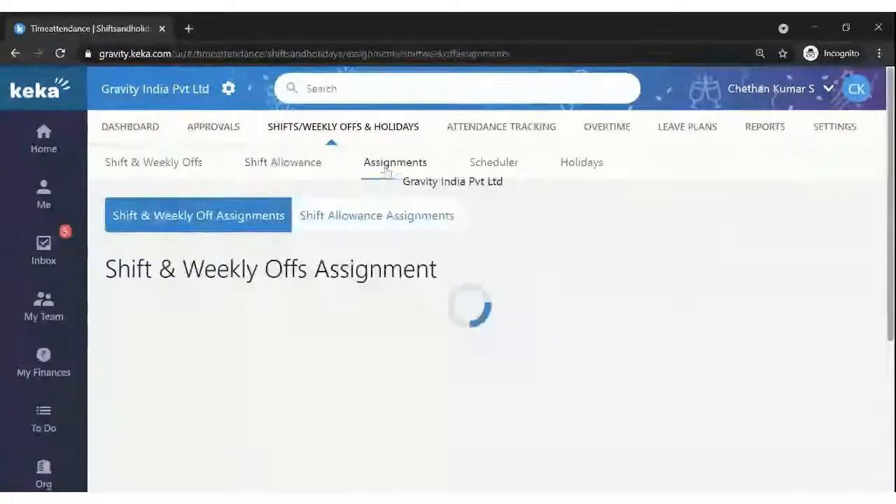
{"action": "left_click", "coordinate": [376, 227]}
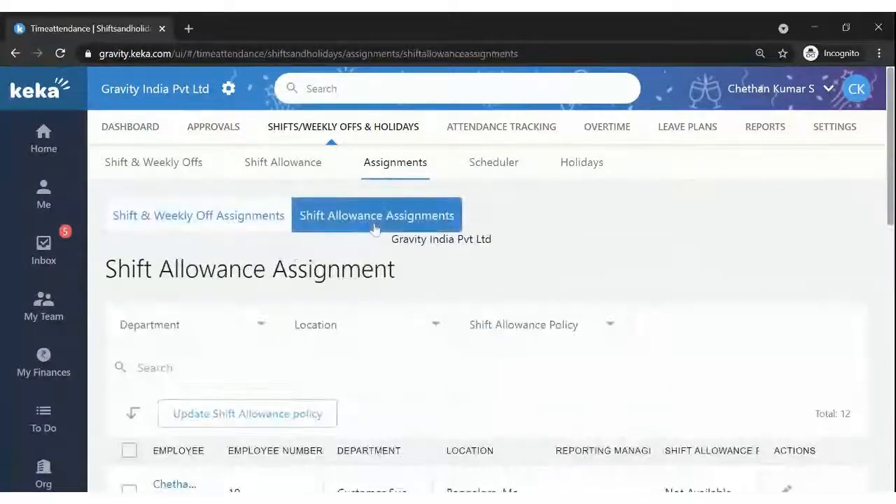
{"action": "scroll", "coordinate": [400, 260], "scroll_direction": "down", "scroll_amount": 3}
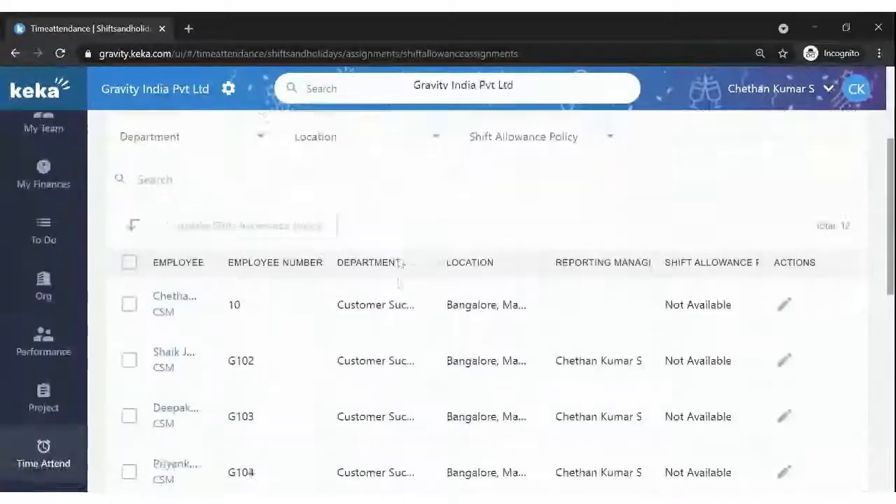
{"action": "scroll", "coordinate": [509, 223], "scroll_direction": "up", "scroll_amount": 2}
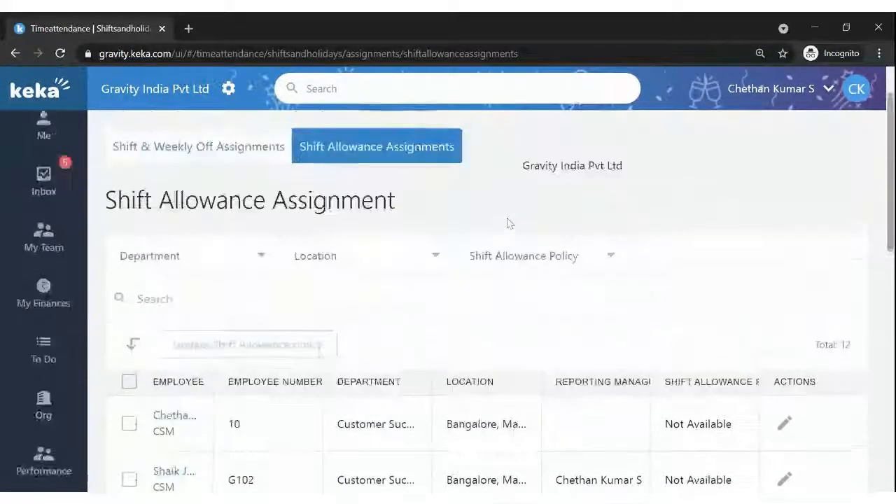
- Select all employees in the shift allowance assignments and open the shift allowance policy update for them
{"action": "scroll", "coordinate": [508, 223], "scroll_direction": "up", "scroll_amount": 2}
{"action": "left_click", "coordinate": [283, 162]}
{"action": "left_click", "coordinate": [385, 167]}
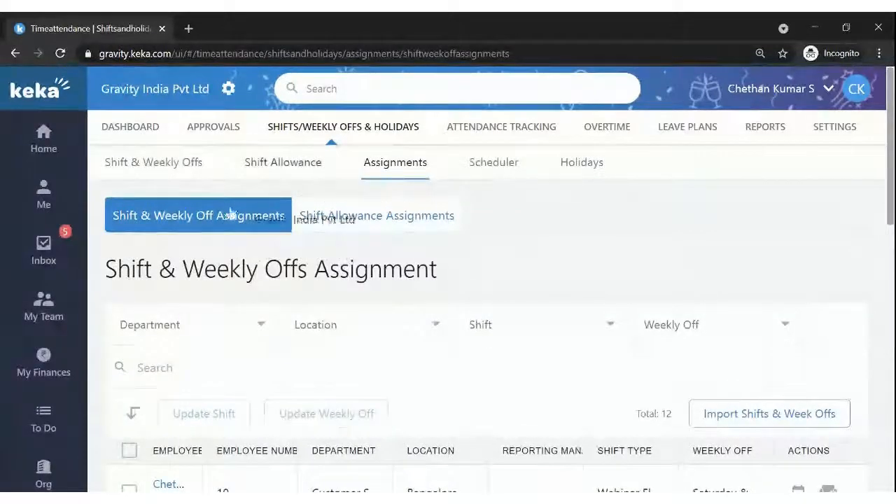
{"action": "left_click", "coordinate": [367, 218]}
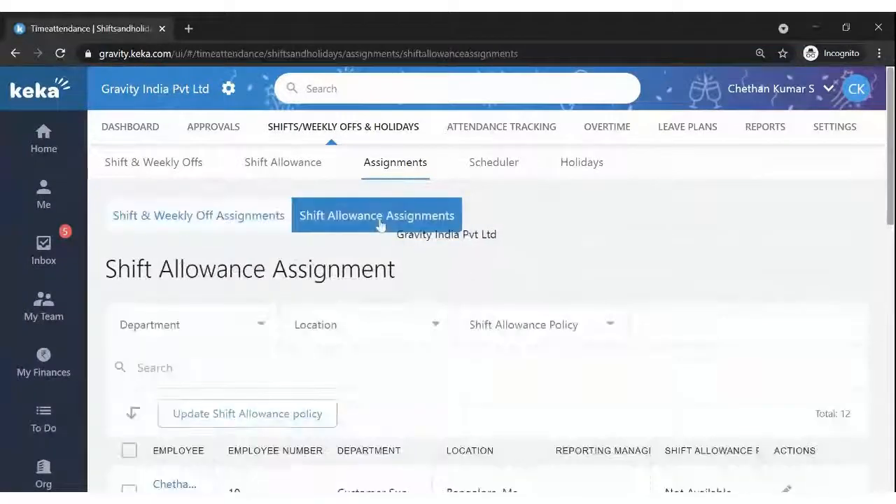
{"action": "scroll", "coordinate": [290, 290], "scroll_direction": "down", "scroll_amount": 3}
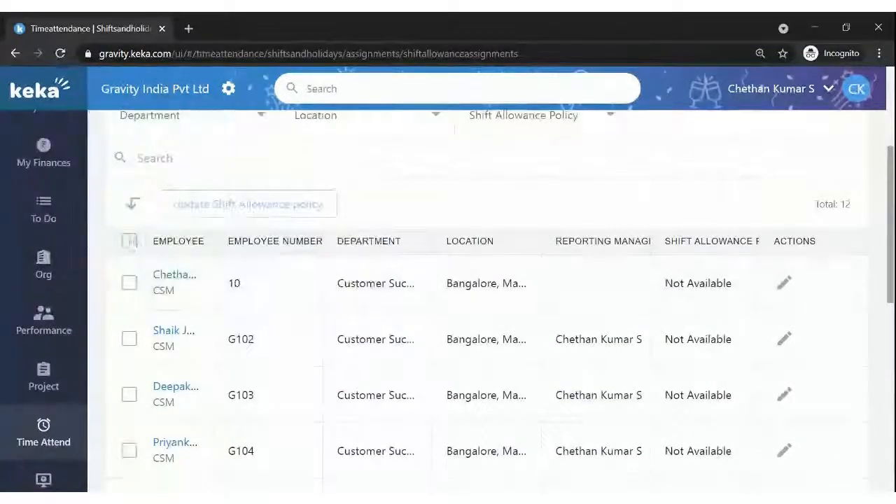
{"action": "left_click", "coordinate": [129, 240]}
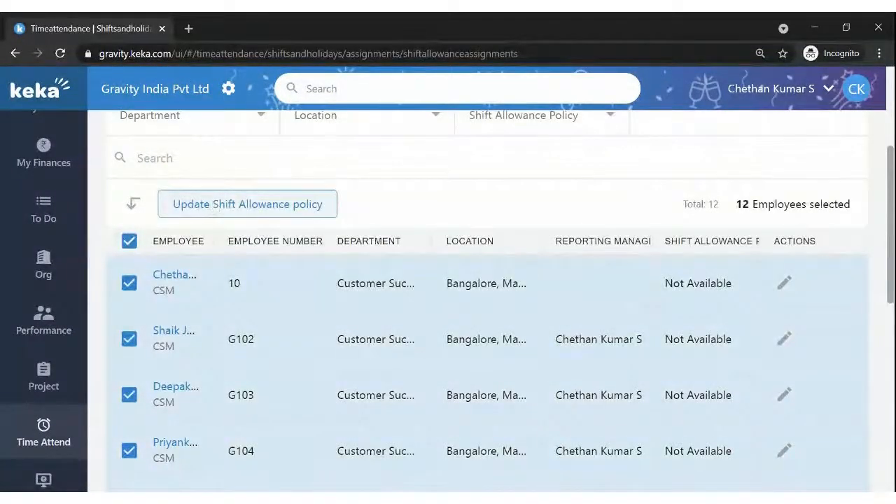
{"action": "left_click", "coordinate": [214, 204]}
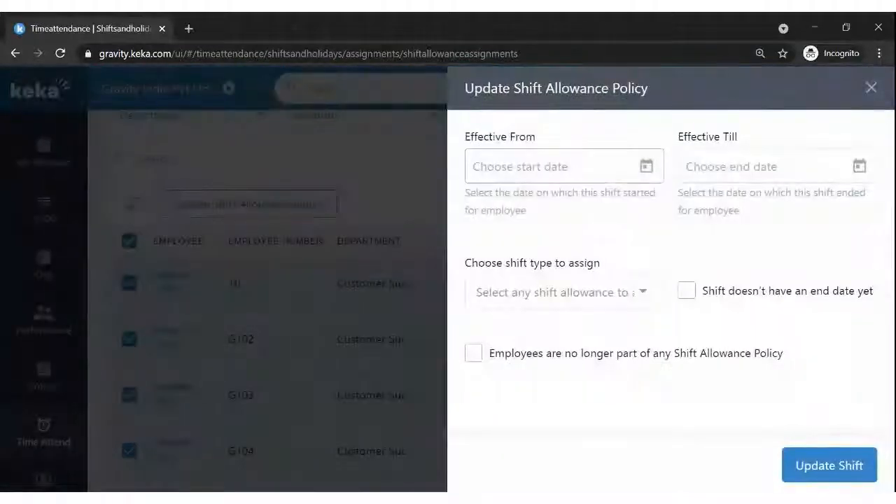
- Make the shift allowance assignment effective from 05/31/2021 with no end date yet
{"action": "left_click", "coordinate": [564, 166]}
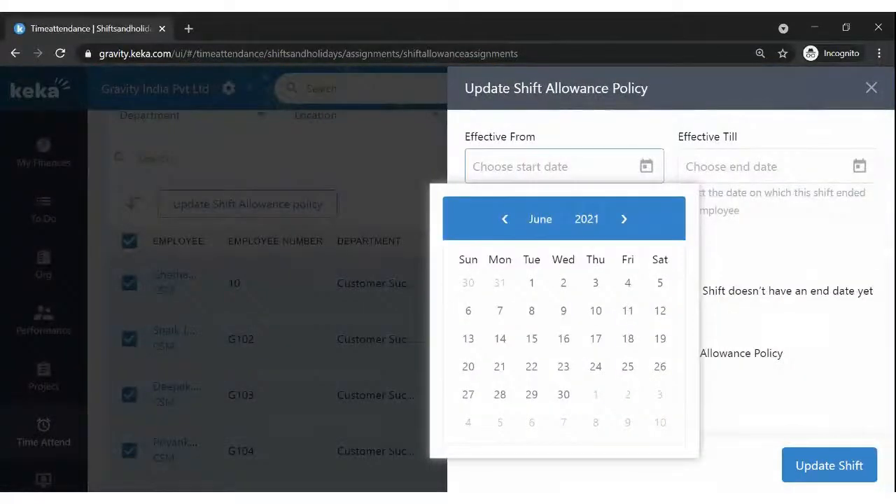
{"action": "left_click", "coordinate": [505, 220]}
{"action": "left_click", "coordinate": [500, 422]}
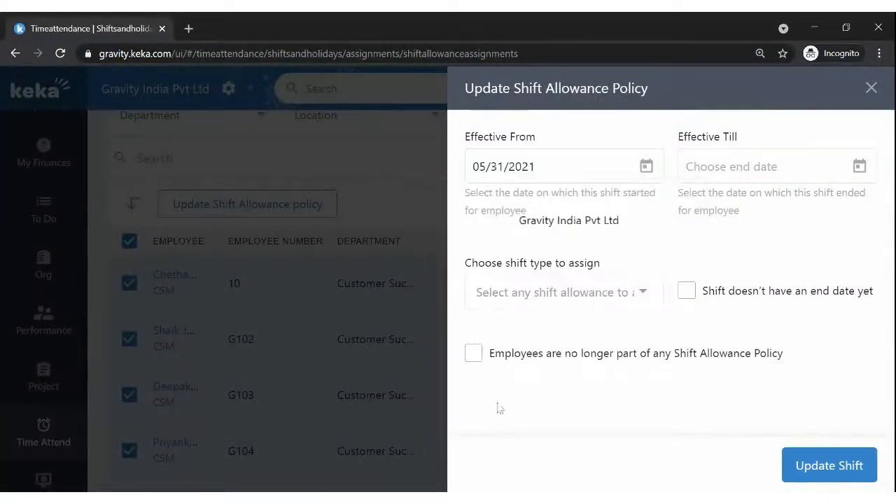
{"action": "left_click", "coordinate": [687, 292]}
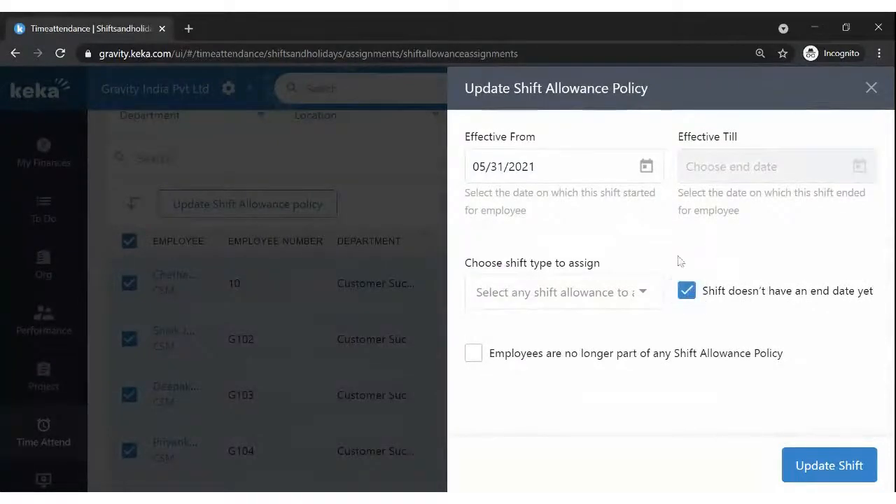
{"action": "left_click", "coordinate": [687, 292]}
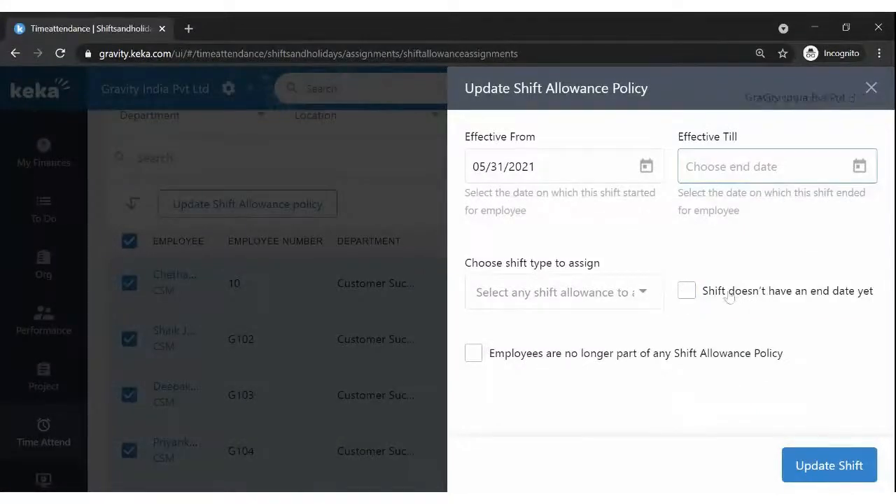
{"action": "left_click", "coordinate": [687, 293]}
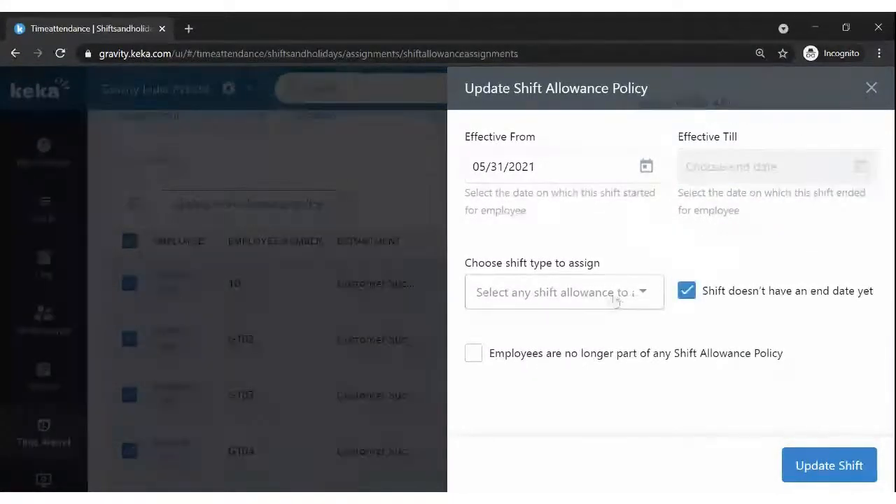
- Assign the Webinar SA Policy to the selected employees and save the update
{"action": "left_click", "coordinate": [616, 300]}
{"action": "left_click", "coordinate": [573, 324]}
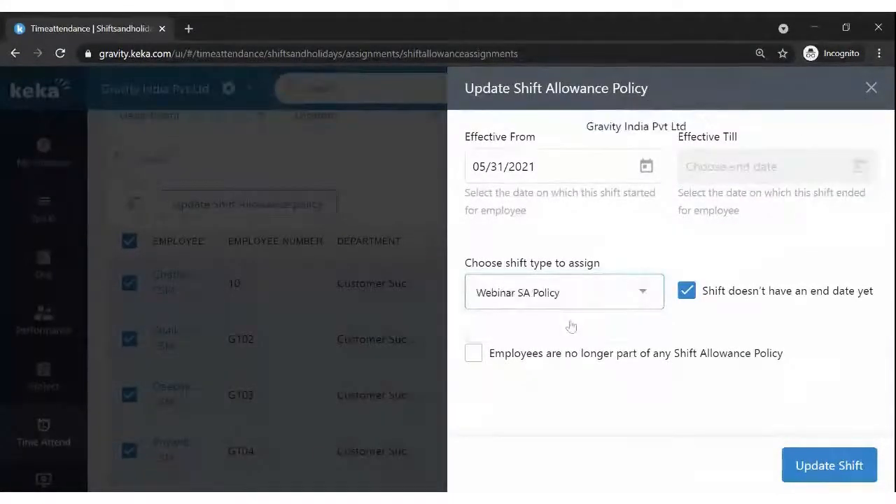
{"action": "left_click", "coordinate": [825, 464]}
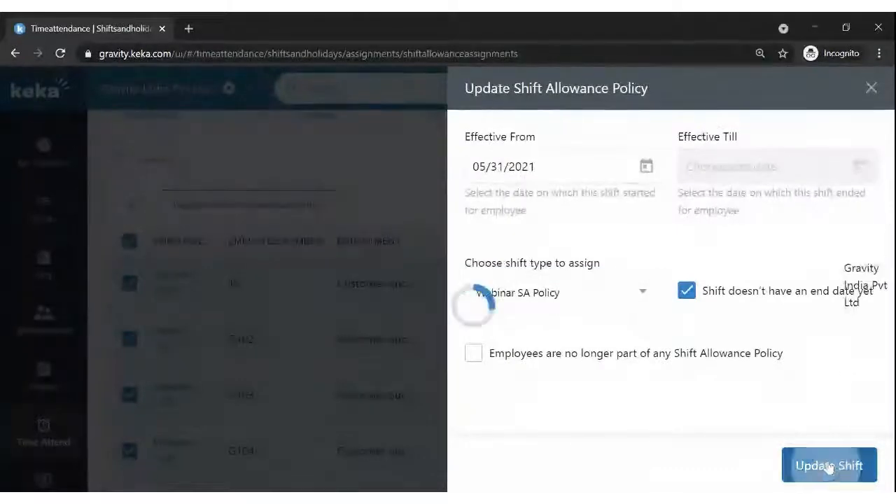
- Check the list of employees assigned to the Webinar SA Policy in the shift allowance policies
{"action": "scroll", "coordinate": [490, 350], "scroll_direction": "up", "scroll_amount": 5}
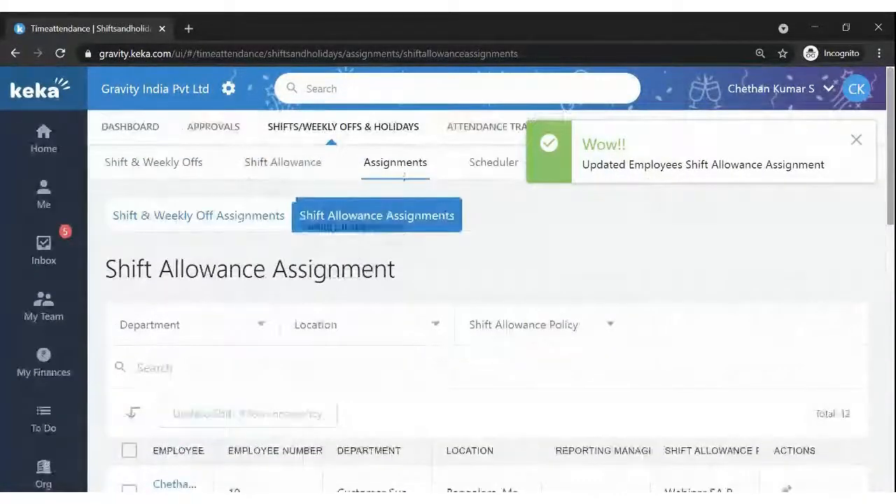
{"action": "left_click", "coordinate": [283, 161]}
{"action": "scroll", "coordinate": [392, 280], "scroll_direction": "down", "scroll_amount": 3}
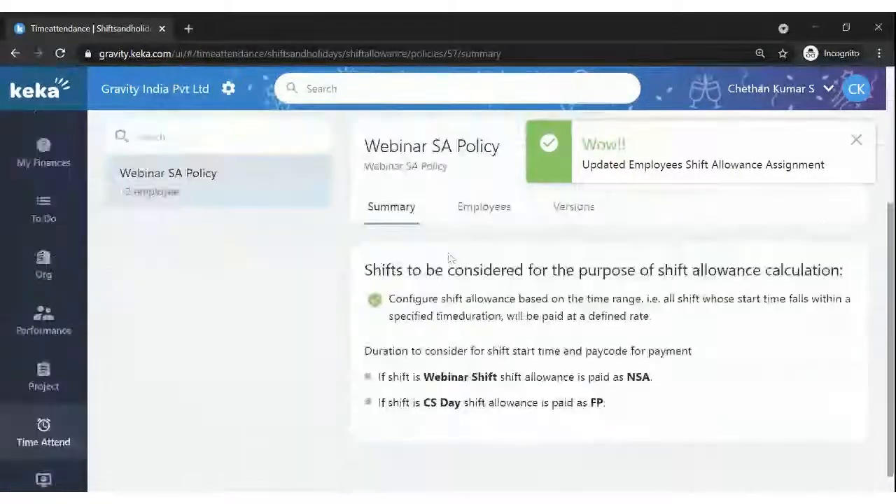
{"action": "left_click", "coordinate": [476, 213]}
{"action": "scroll", "coordinate": [536, 306], "scroll_direction": "down", "scroll_amount": 7}
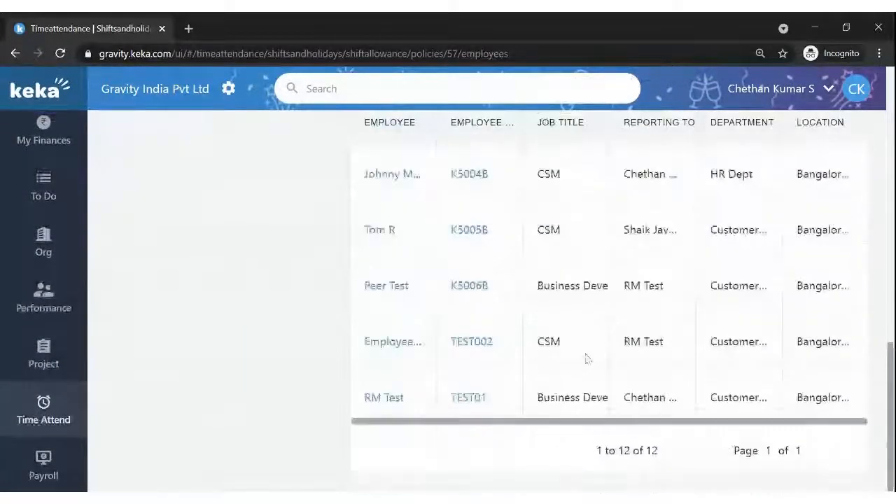
{"action": "scroll", "coordinate": [590, 362], "scroll_direction": "up", "scroll_amount": 10}
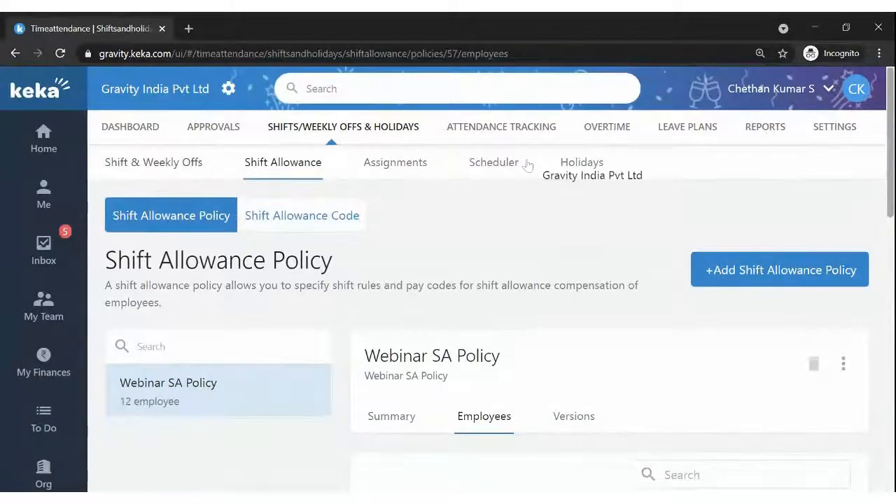
- Browse the time and attendance reports to find the Shift Allowance Details report
{"action": "left_click", "coordinate": [765, 126]}
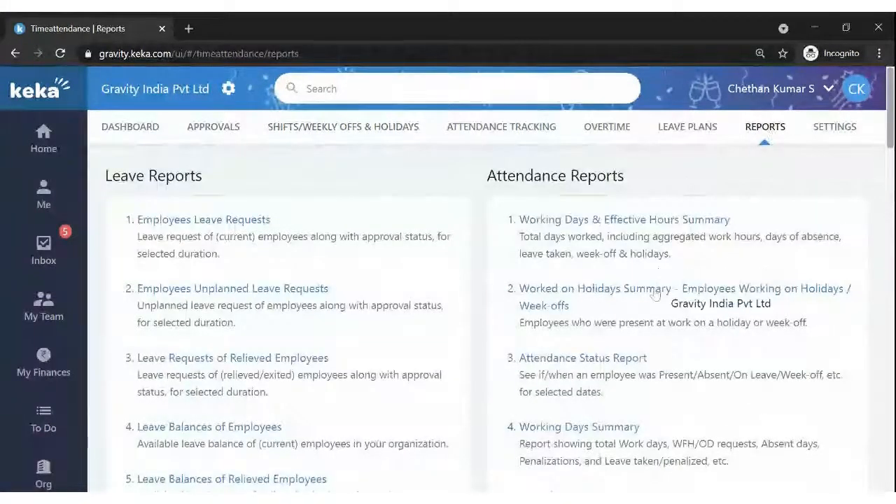
{"action": "scroll", "coordinate": [654, 293], "scroll_direction": "down", "scroll_amount": 7}
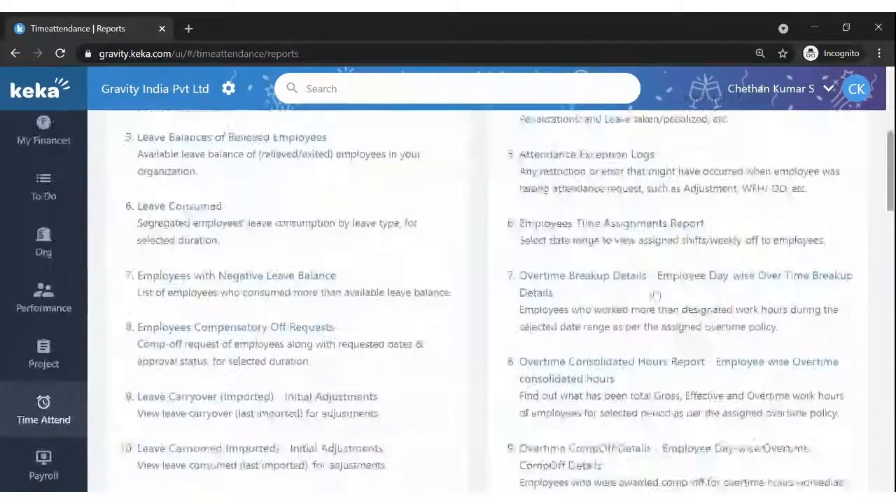
{"action": "scroll", "coordinate": [654, 293], "scroll_direction": "down", "scroll_amount": 3}
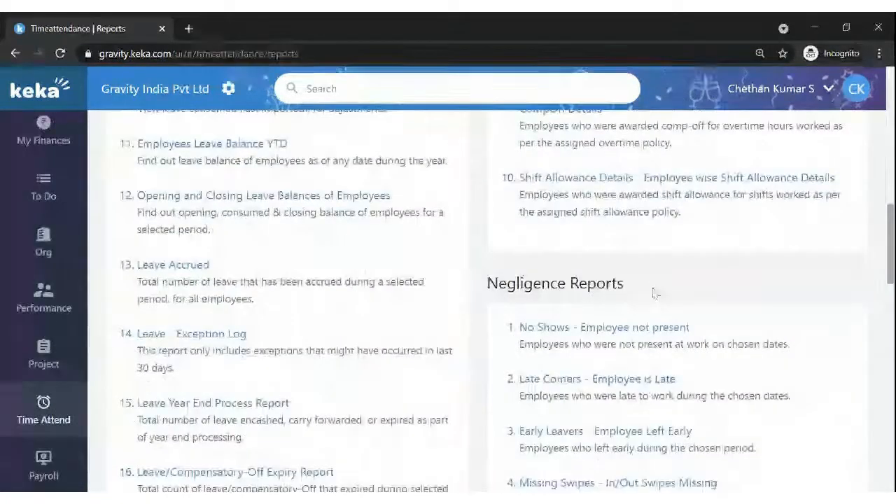
{"action": "scroll", "coordinate": [478, 290], "scroll_direction": "up", "scroll_amount": 8}
{"action": "scroll", "coordinate": [478, 291], "scroll_direction": "up", "scroll_amount": 3}
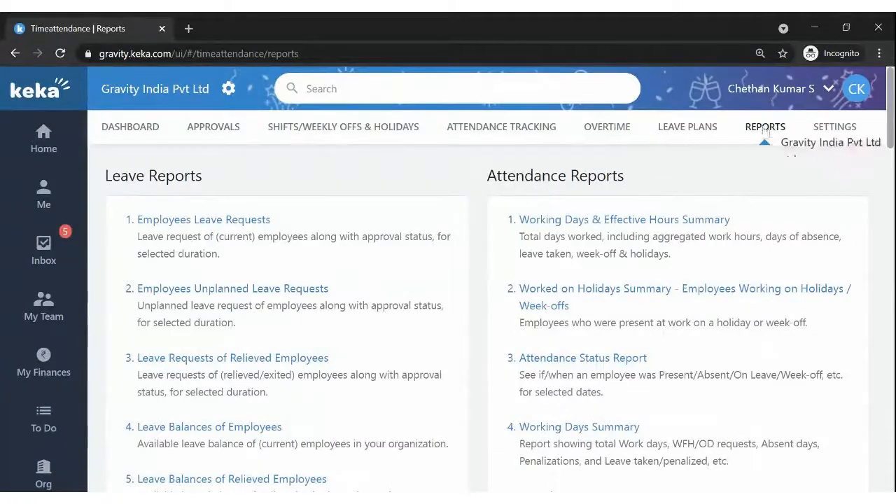
{"action": "scroll", "coordinate": [553, 140], "scroll_direction": "down", "scroll_amount": 5}
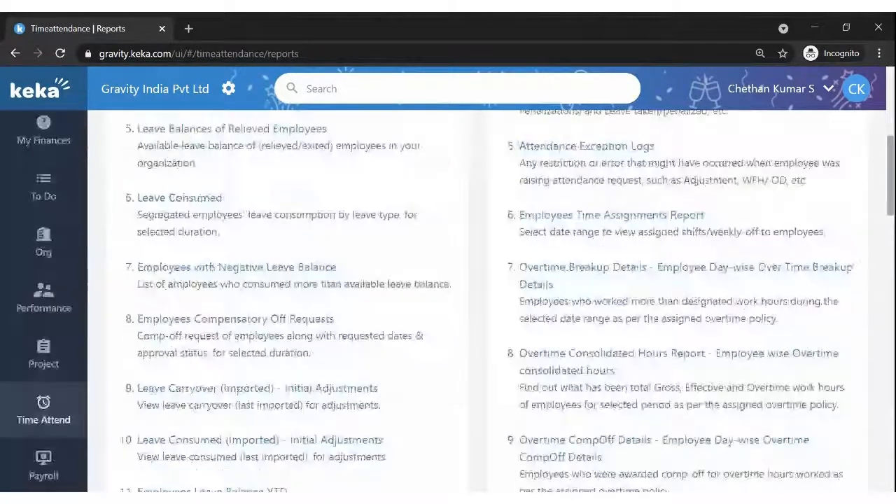
{"action": "scroll", "coordinate": [551, 320], "scroll_direction": "down", "scroll_amount": 3}
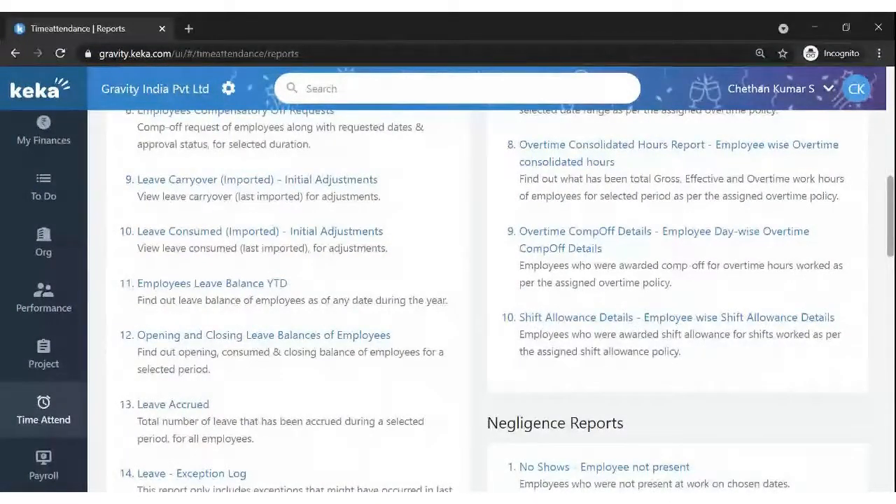
- Run the Shift Allowance Details report for 04 May 2021 - 02 Jun 2021 and look over the result
{"action": "left_click", "coordinate": [635, 317]}
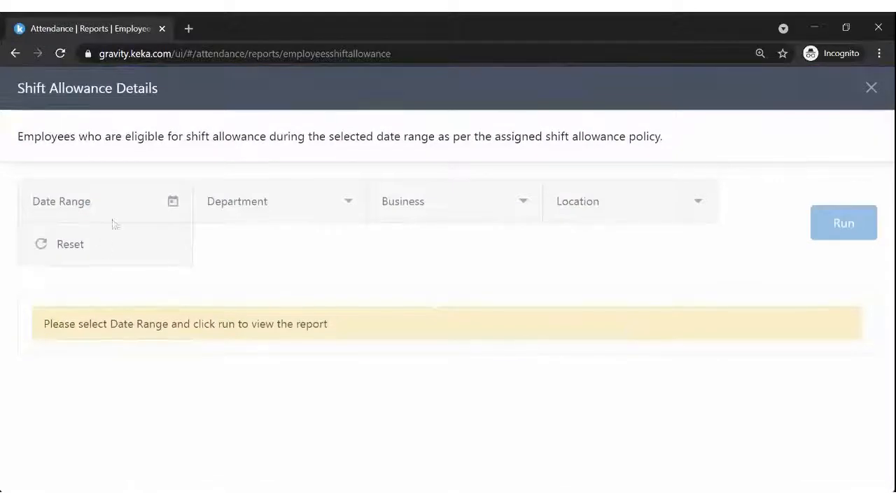
{"action": "left_click", "coordinate": [125, 201]}
{"action": "left_click", "coordinate": [88, 319]}
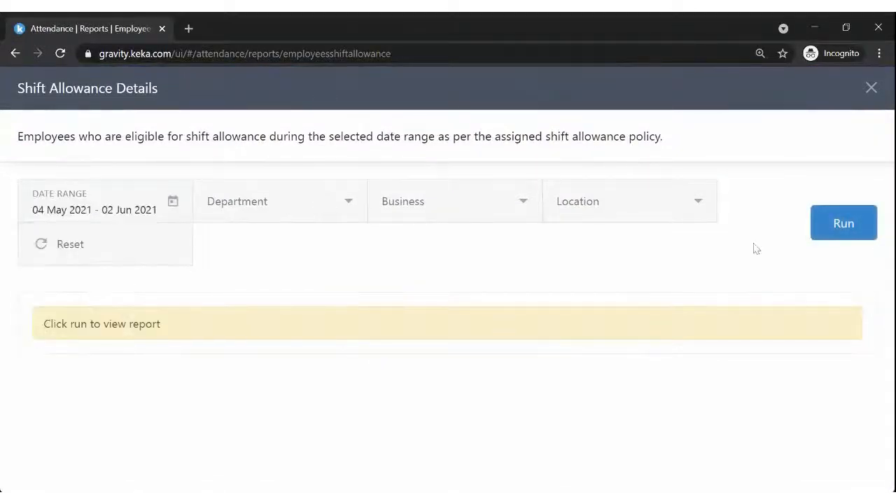
{"action": "left_click", "coordinate": [843, 224]}
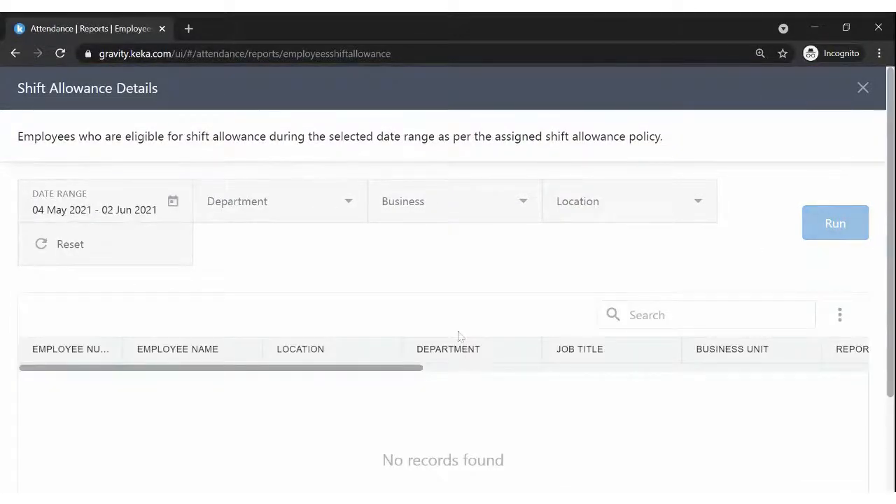
{"action": "scroll", "coordinate": [458, 336], "scroll_direction": "down", "scroll_amount": 3}
{"action": "scroll", "coordinate": [510, 332], "scroll_direction": "up", "scroll_amount": 3}
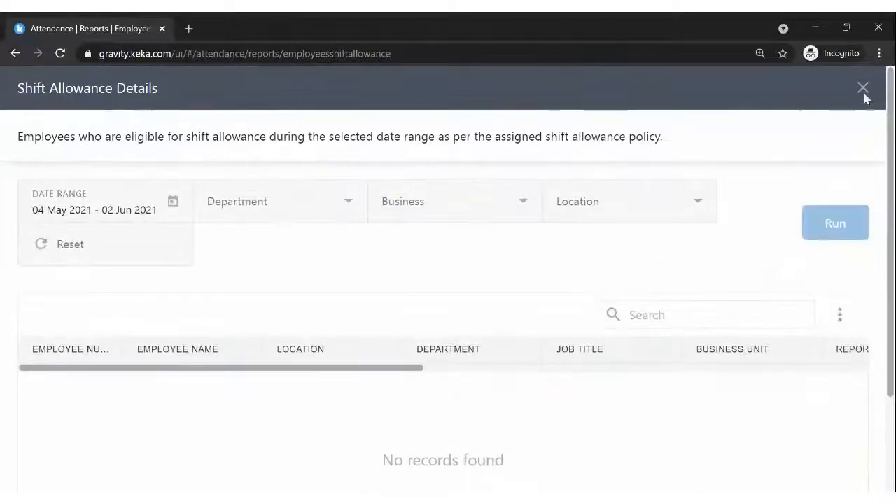
- Close the Shift Allowance Details report and look back through the list of available reports
{"action": "left_click", "coordinate": [861, 89]}
{"action": "scroll", "coordinate": [532, 282], "scroll_direction": "down", "scroll_amount": 6}
{"action": "scroll", "coordinate": [532, 282], "scroll_direction": "up", "scroll_amount": 4}
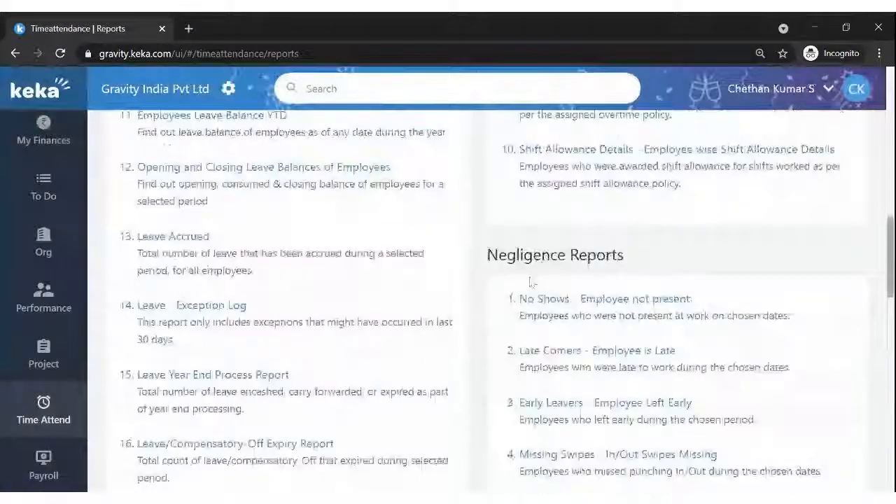
{"action": "scroll", "coordinate": [532, 282], "scroll_direction": "up", "scroll_amount": 5}
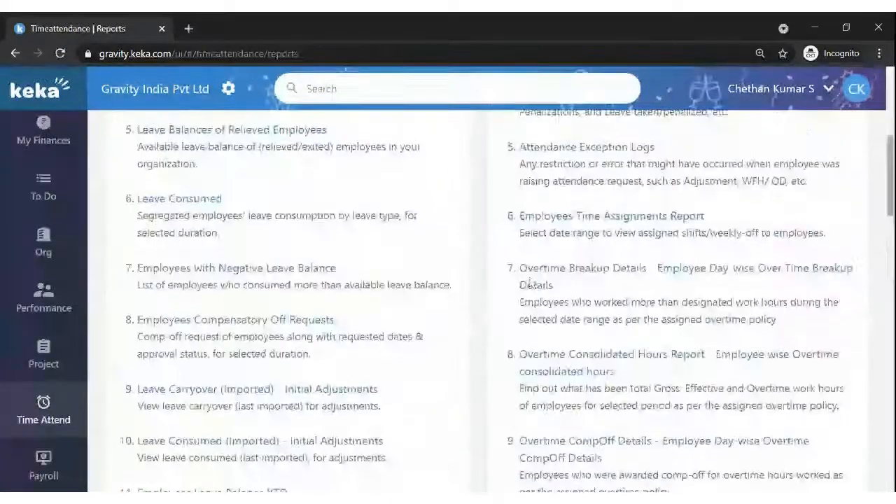